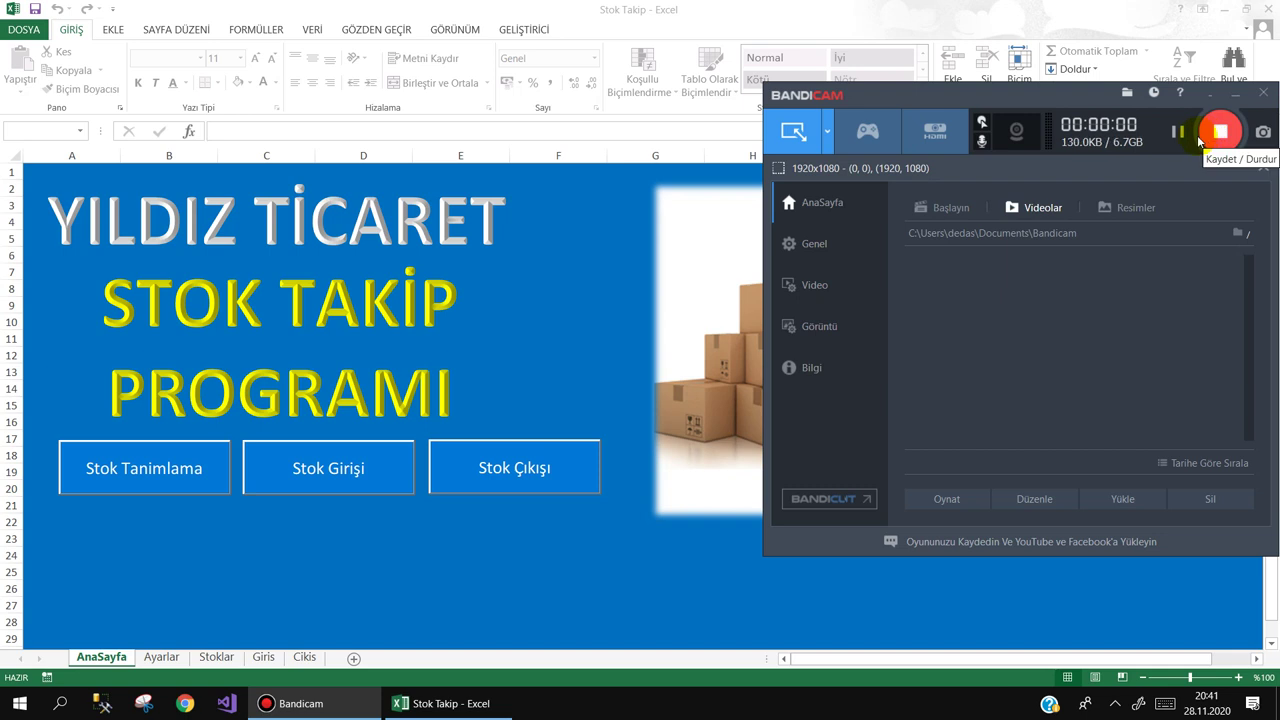
Step: Hide Bandicam, then open and cancel the Stok Tanımlama and Stok Girişi forms
click(1232, 96)
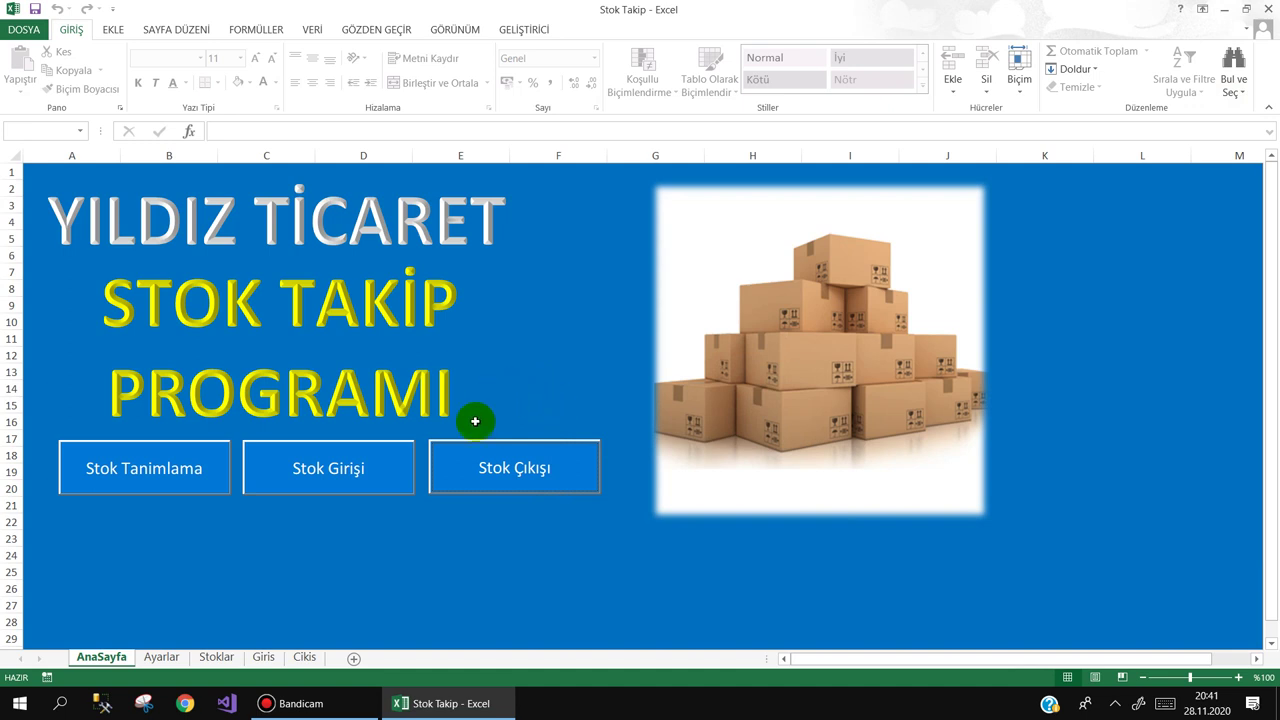
click(140, 472)
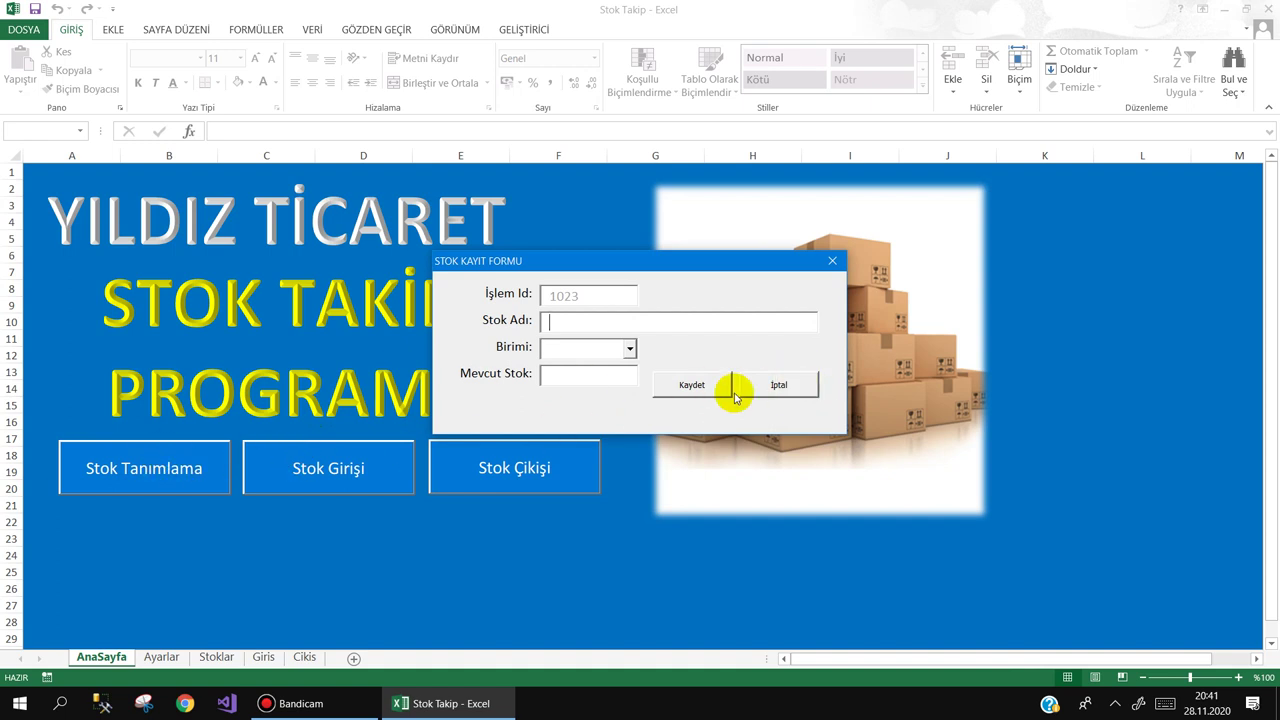
click(768, 383)
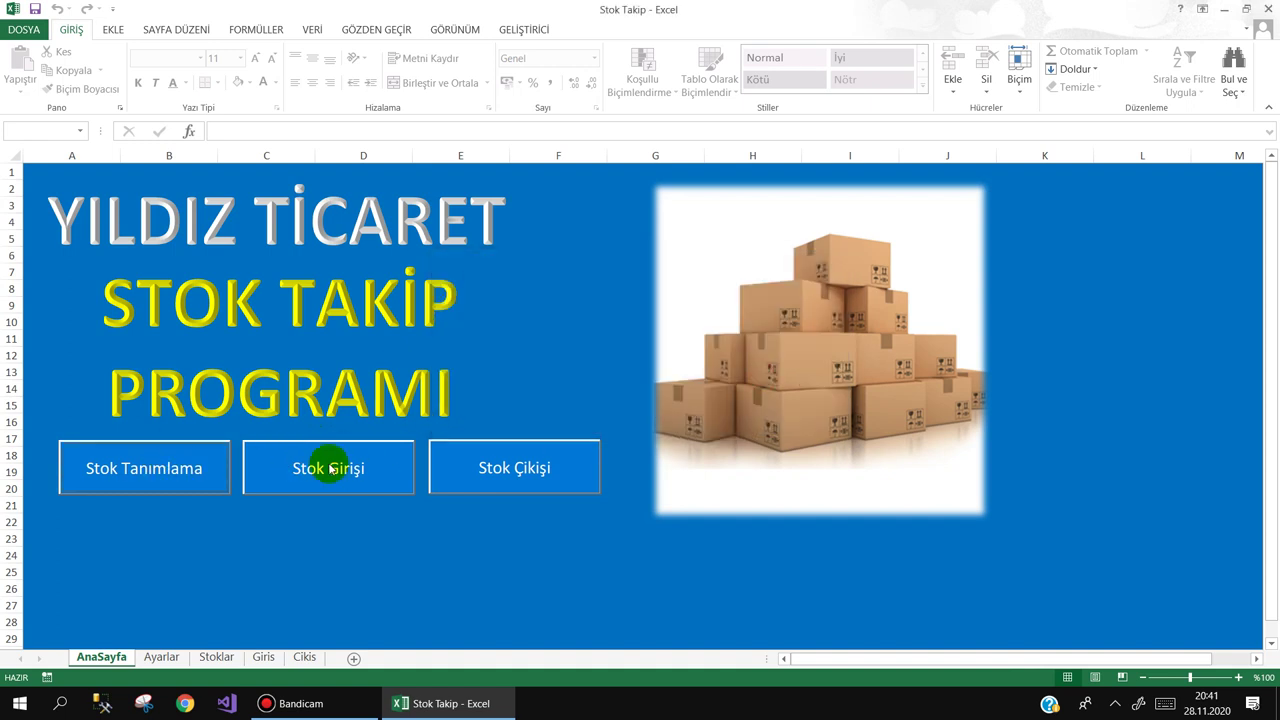
click(324, 472)
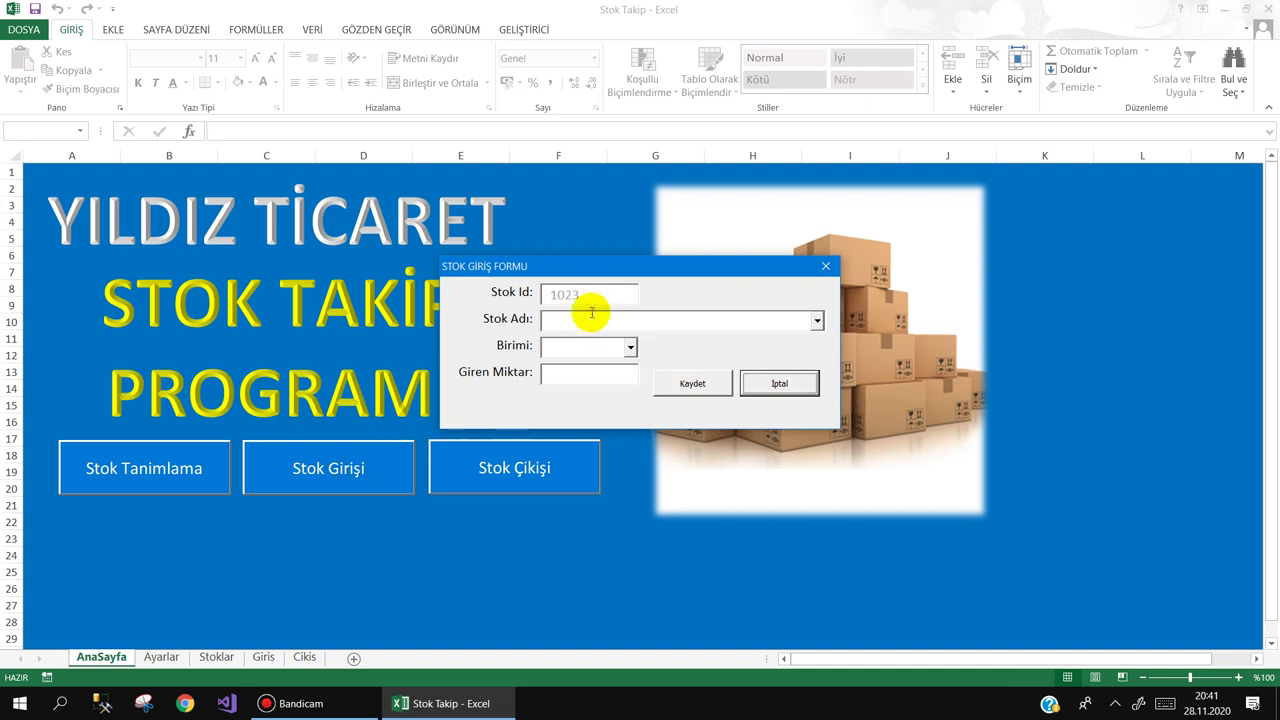
click(779, 383)
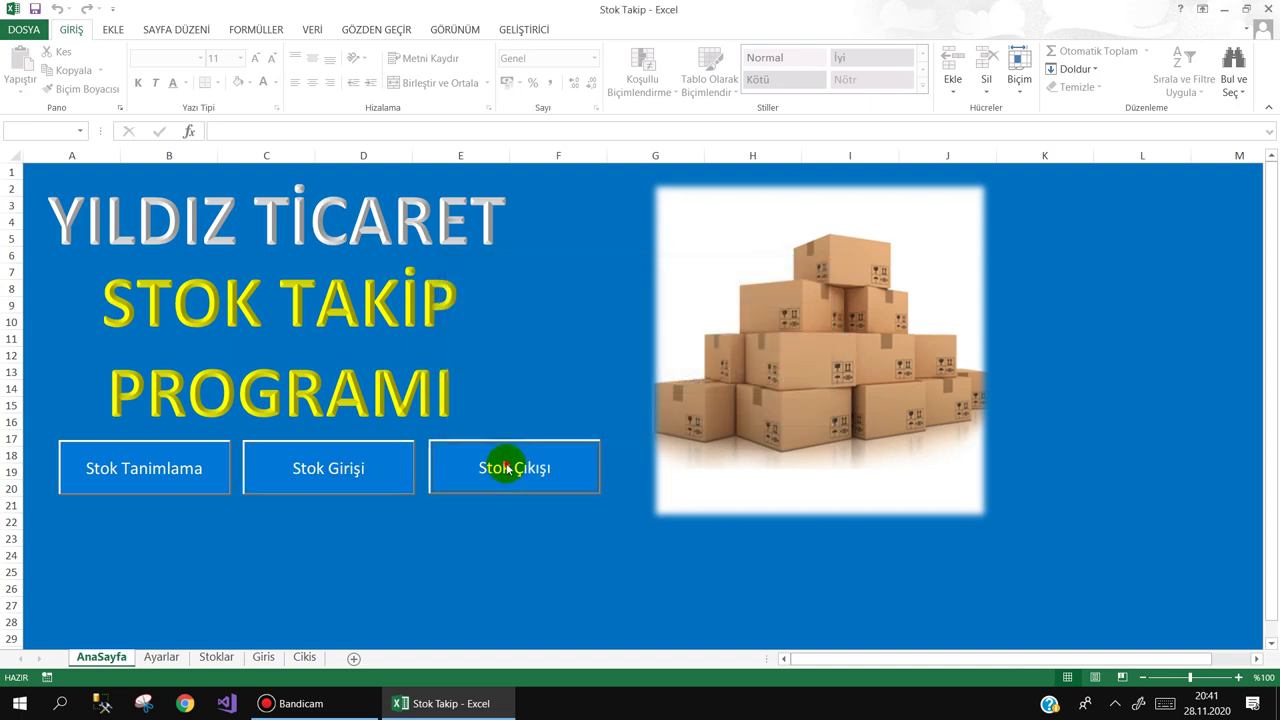
Step: Open the VBA editor from the GELİŞTİRİCİ tab and open the frmStokGirisi designer
click(524, 30)
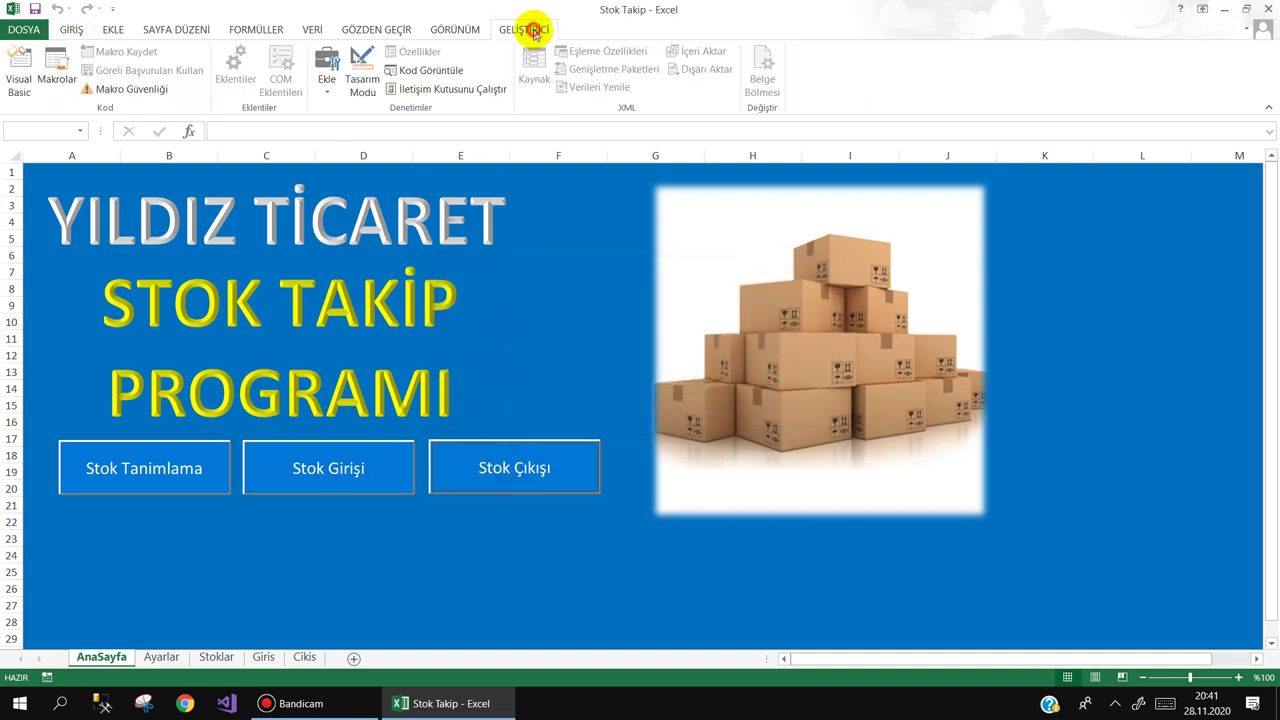
click(12, 70)
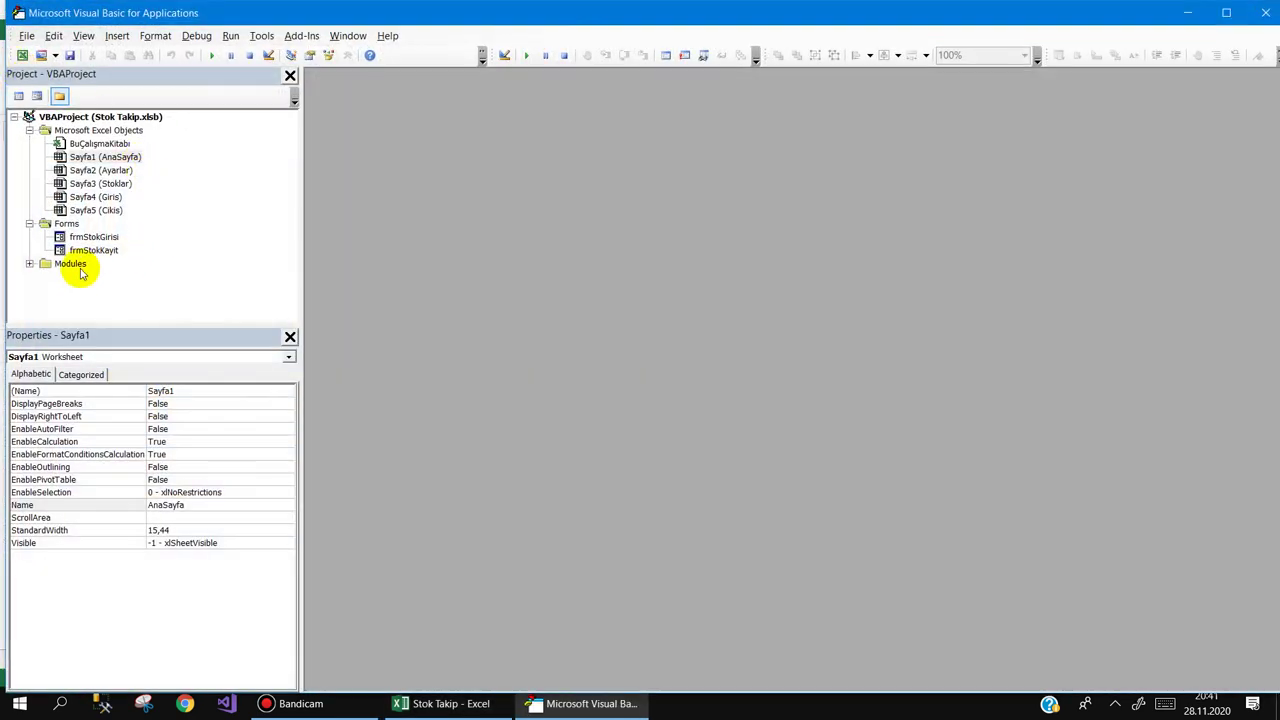
double_click(98, 237)
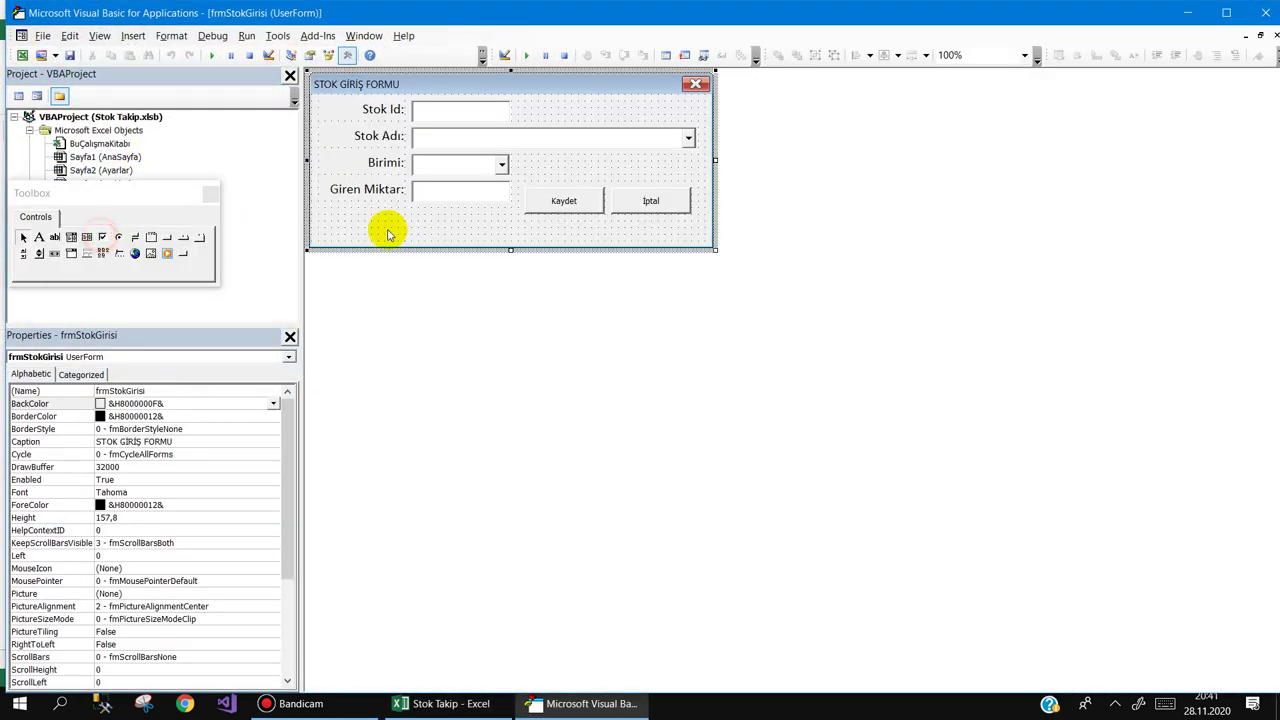
Step: Copy all of frmStokGirisi's controls and insert a new blank UserForm
drag(318, 98, 702, 214)
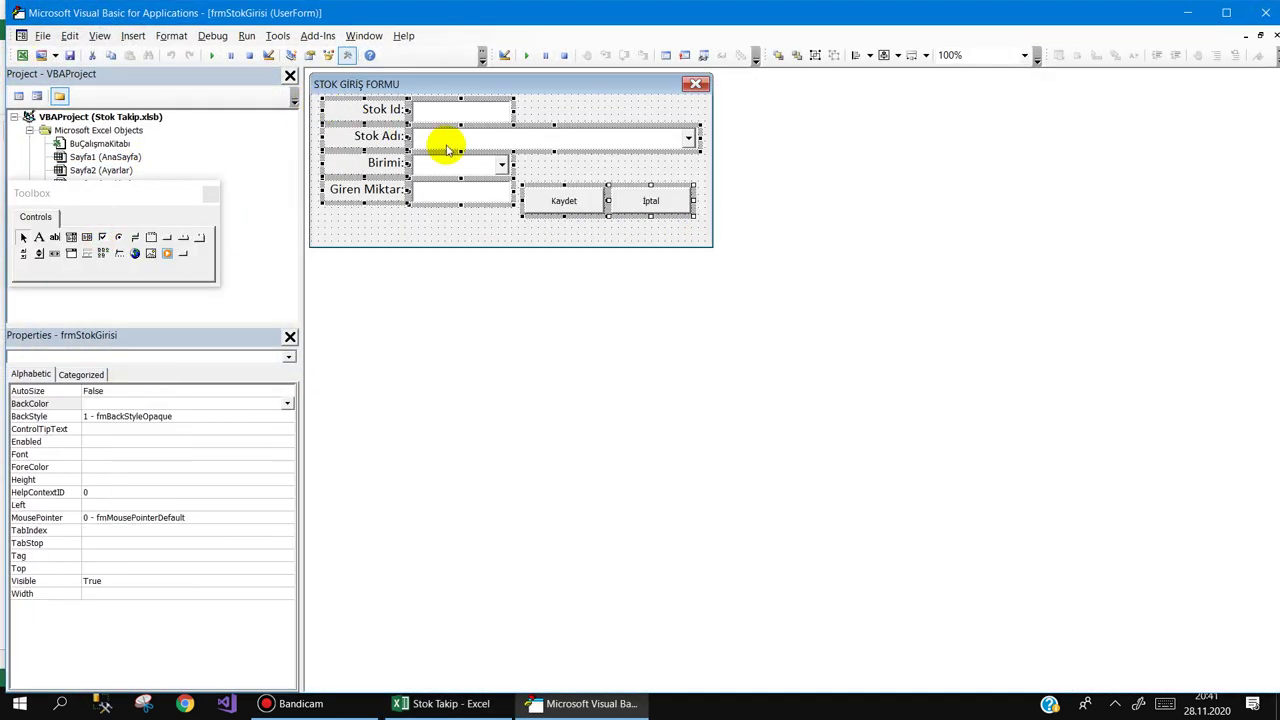
right_click(447, 140)
click(468, 164)
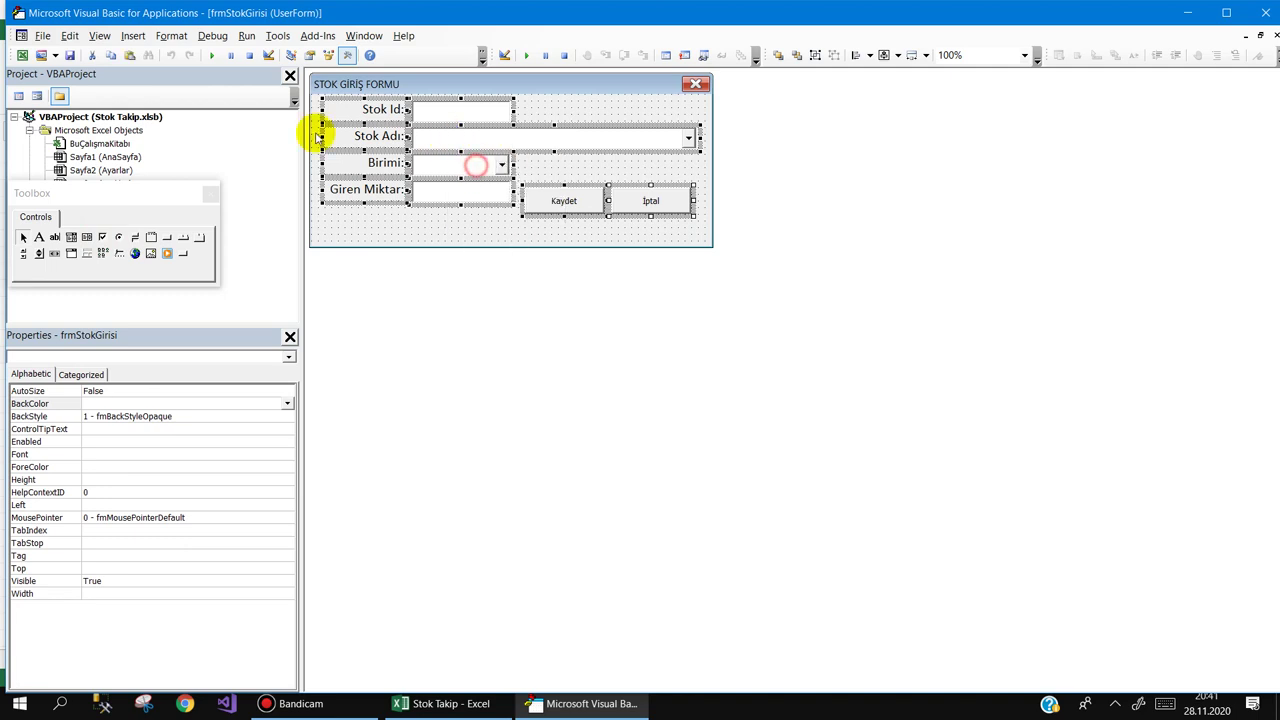
click(40, 55)
Step: Paste the copied fields and Kaydet/İptal buttons into UserForm1, move them top-left, and shrink the form
drag(577, 273, 770, 268)
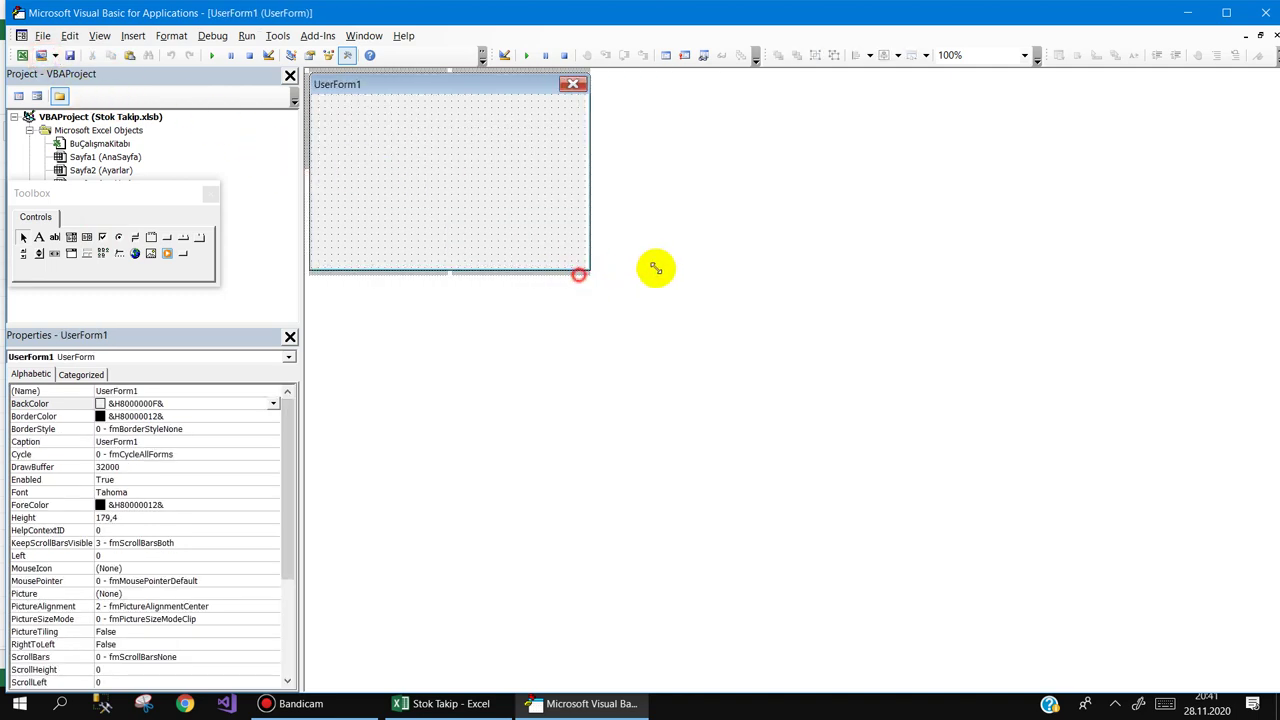
right_click(405, 130)
click(443, 159)
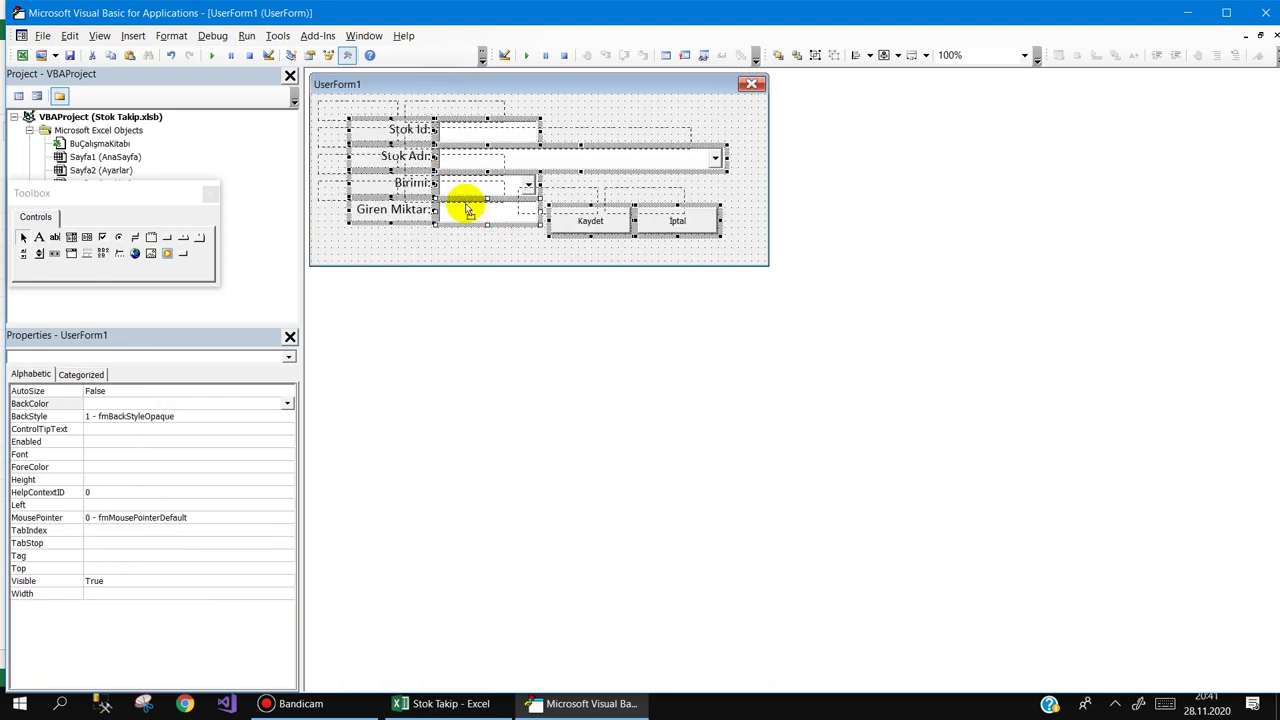
drag(500, 222, 467, 202)
click(729, 240)
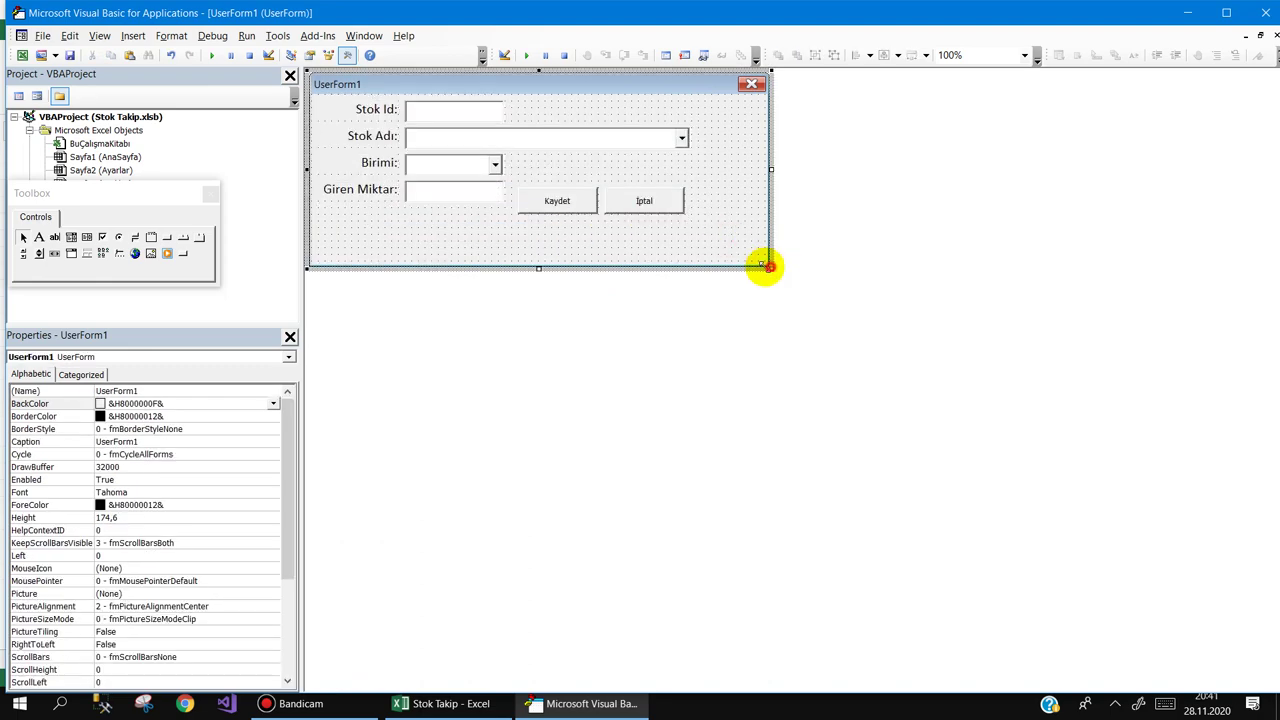
drag(767, 266, 707, 242)
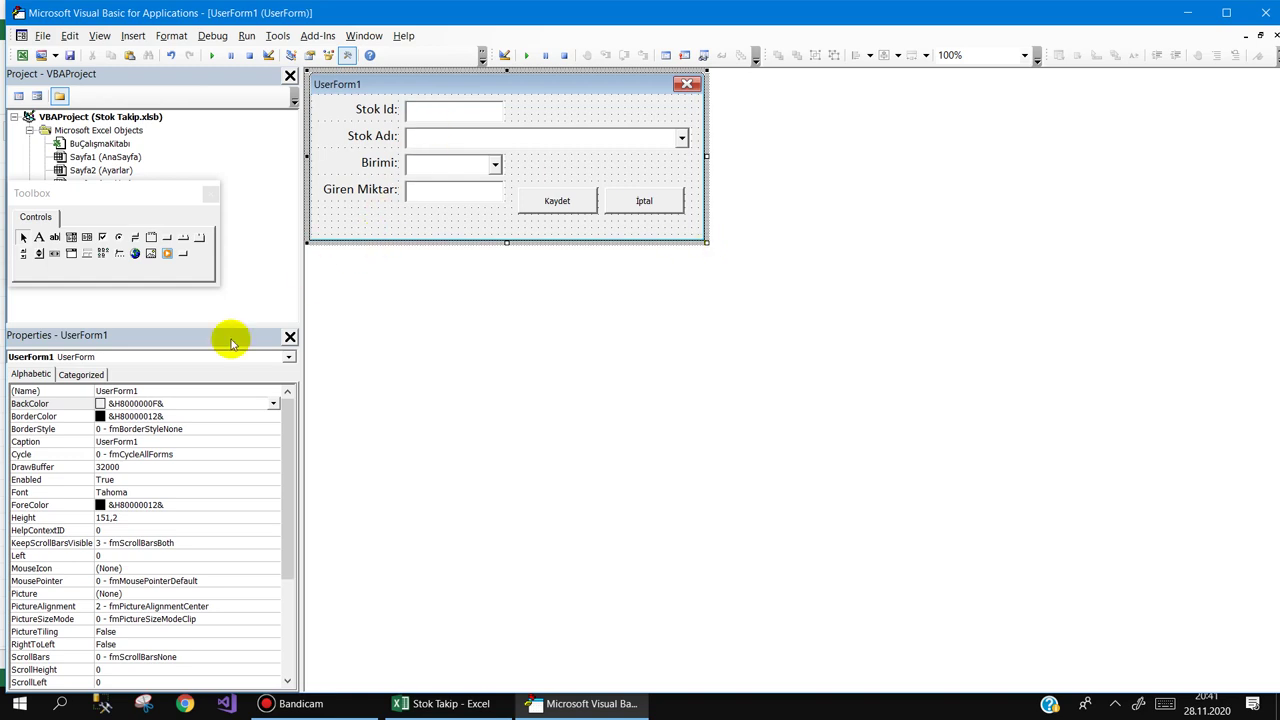
click(125, 441)
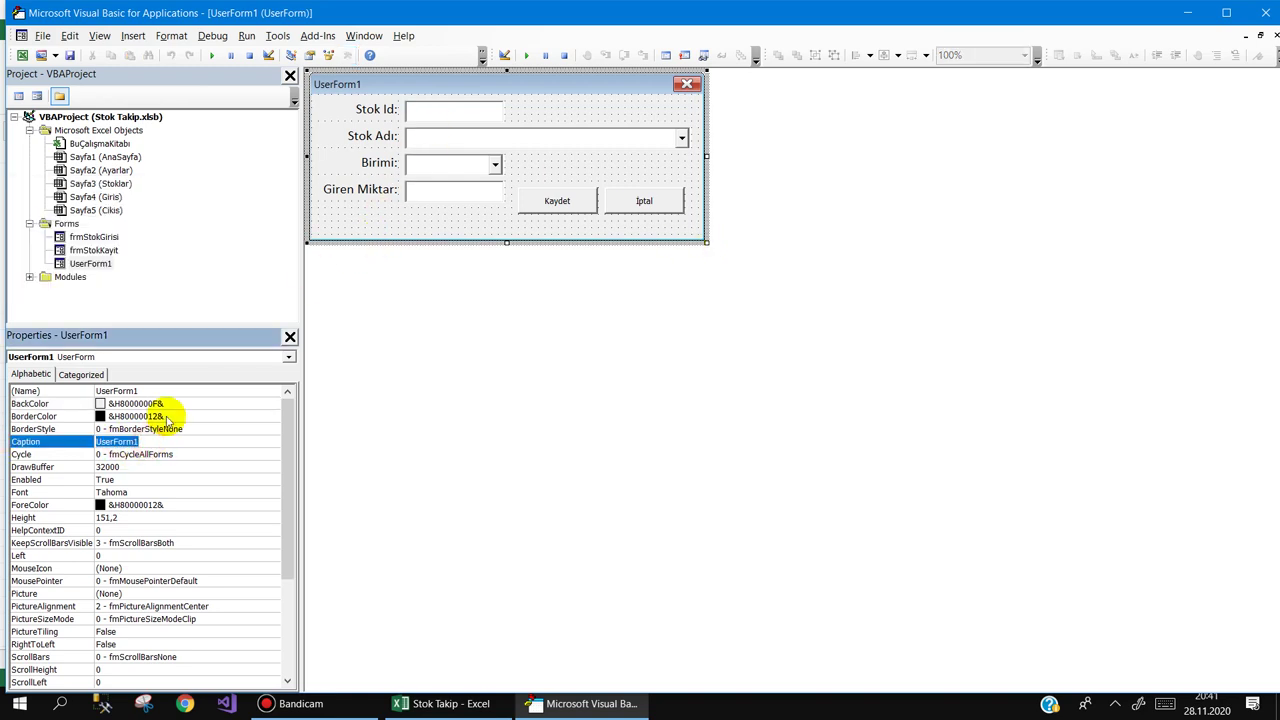
Step: Set UserForm1's Caption to STOK ÇIKIŞ FORMU and open frmStokGirisi for comparison
text(S)
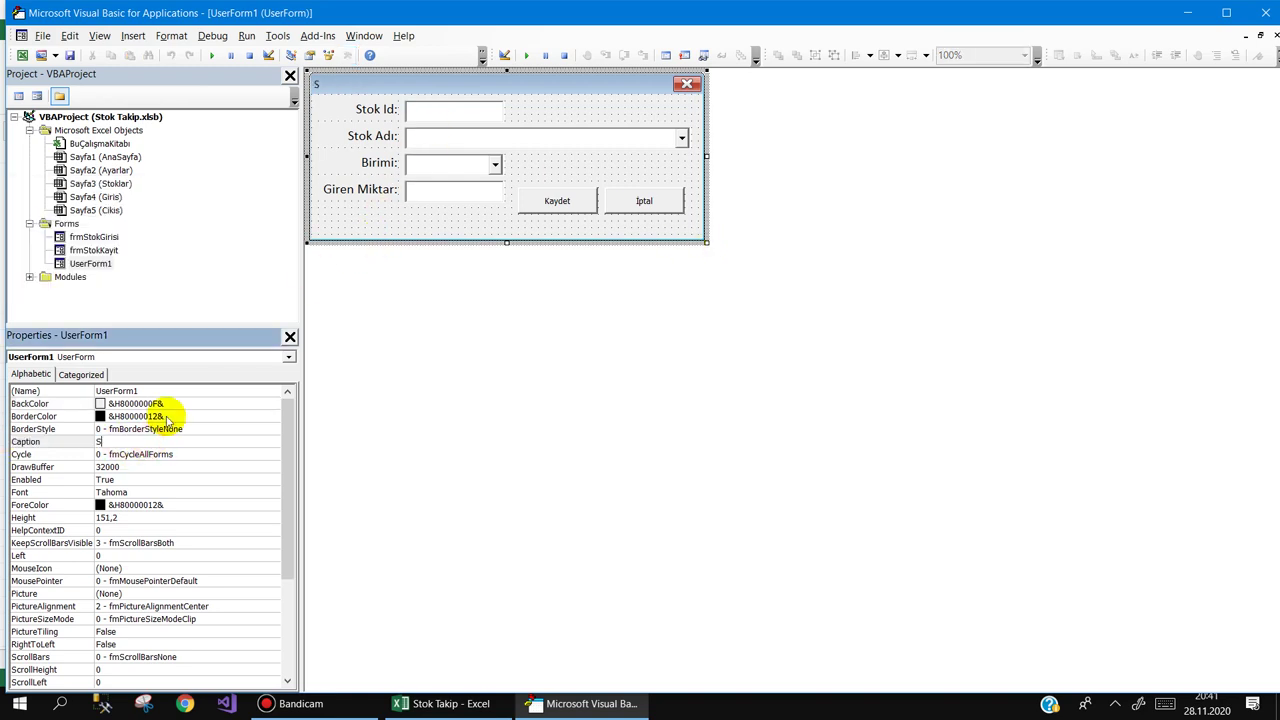
text(TOK)
text( ÇIKIŞ FORMU)
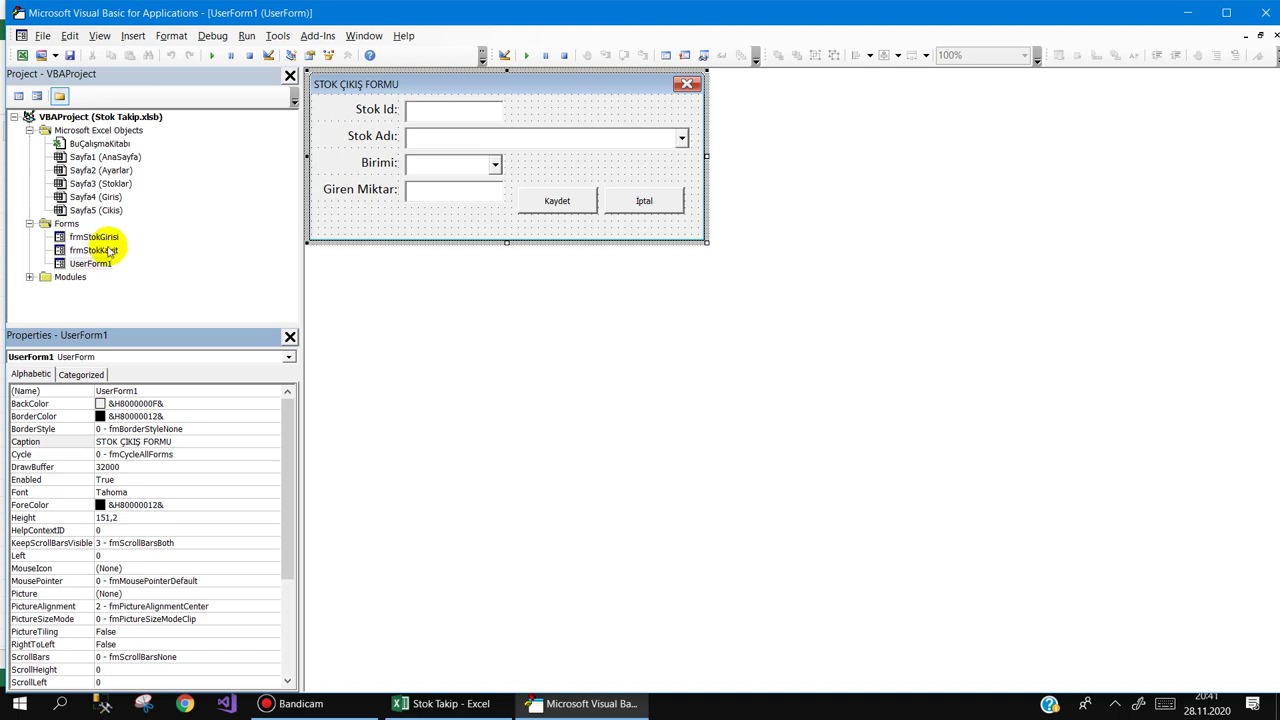
double_click(95, 237)
Step: Give UserForm1 a light green background from the BackColor palette
click(371, 220)
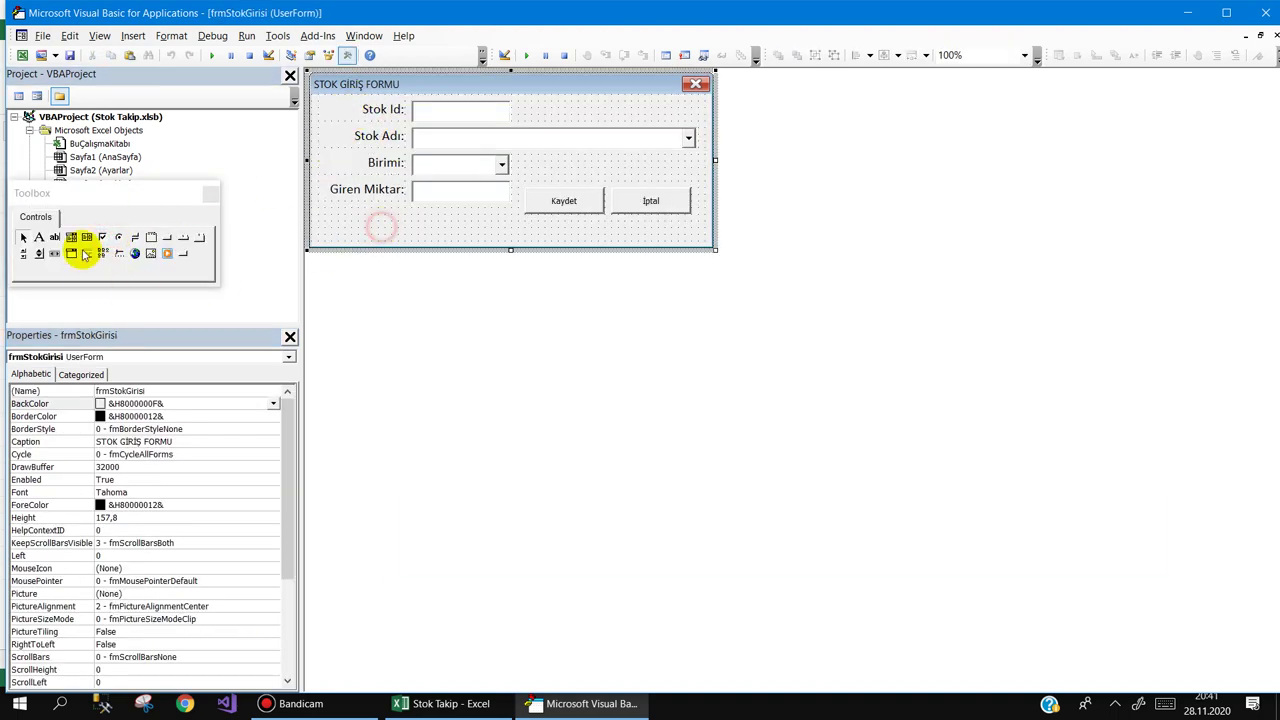
double_click(90, 263)
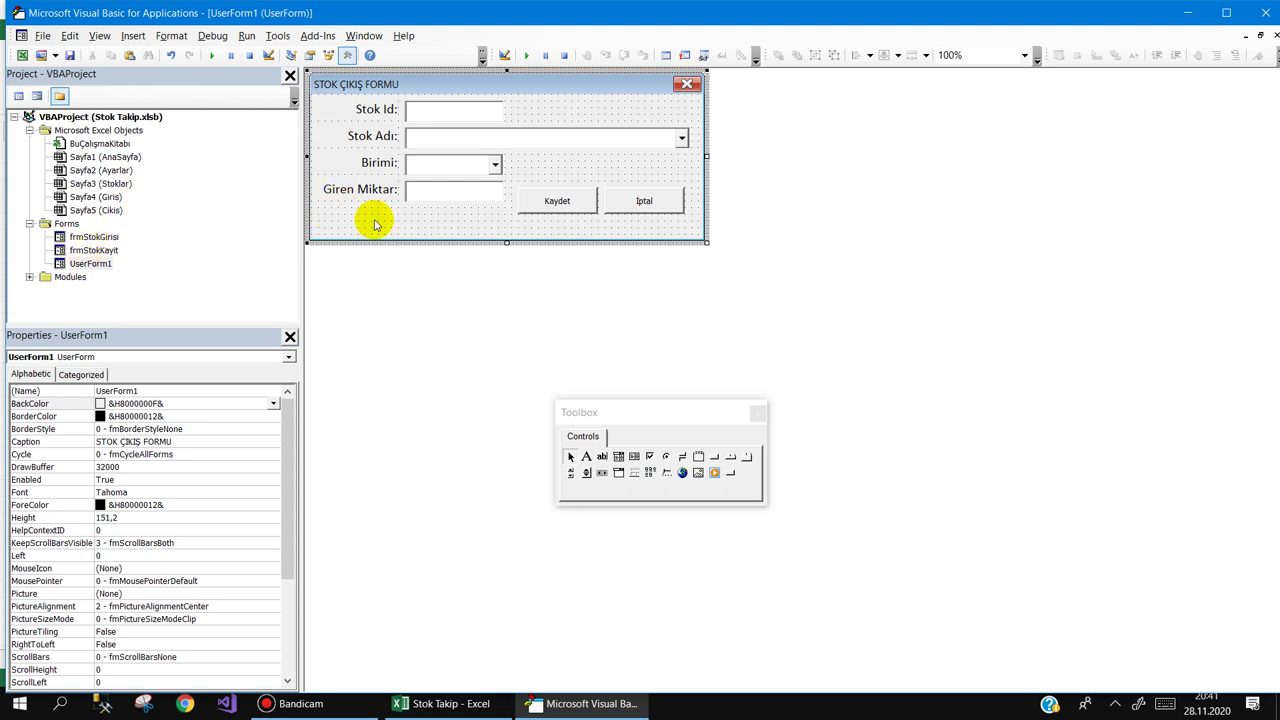
click(213, 403)
click(273, 403)
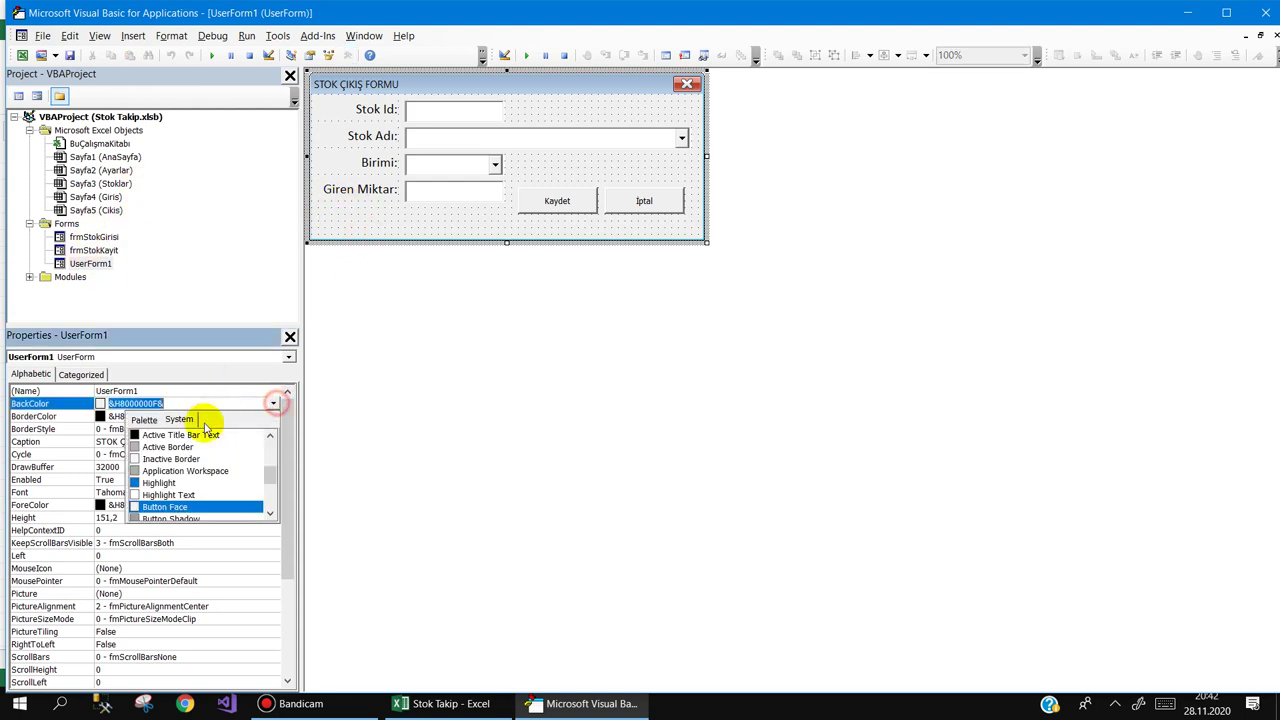
click(143, 419)
click(185, 440)
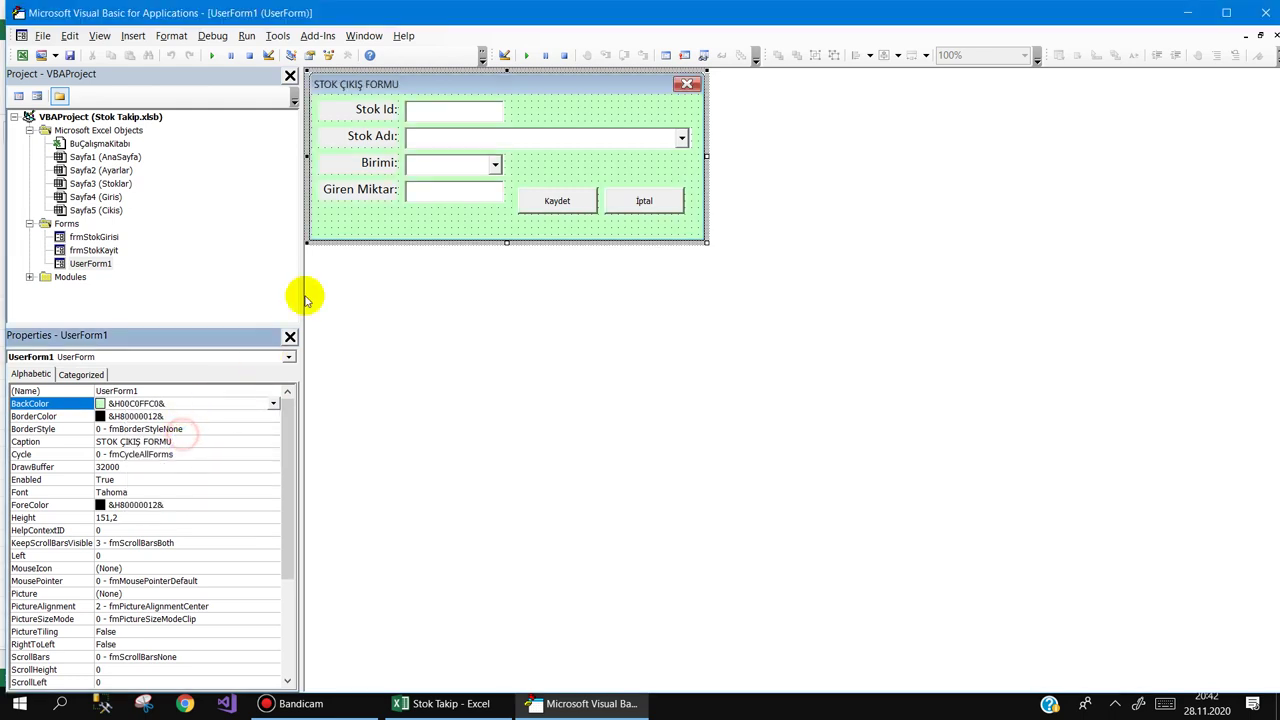
drag(351, 207, 362, 108)
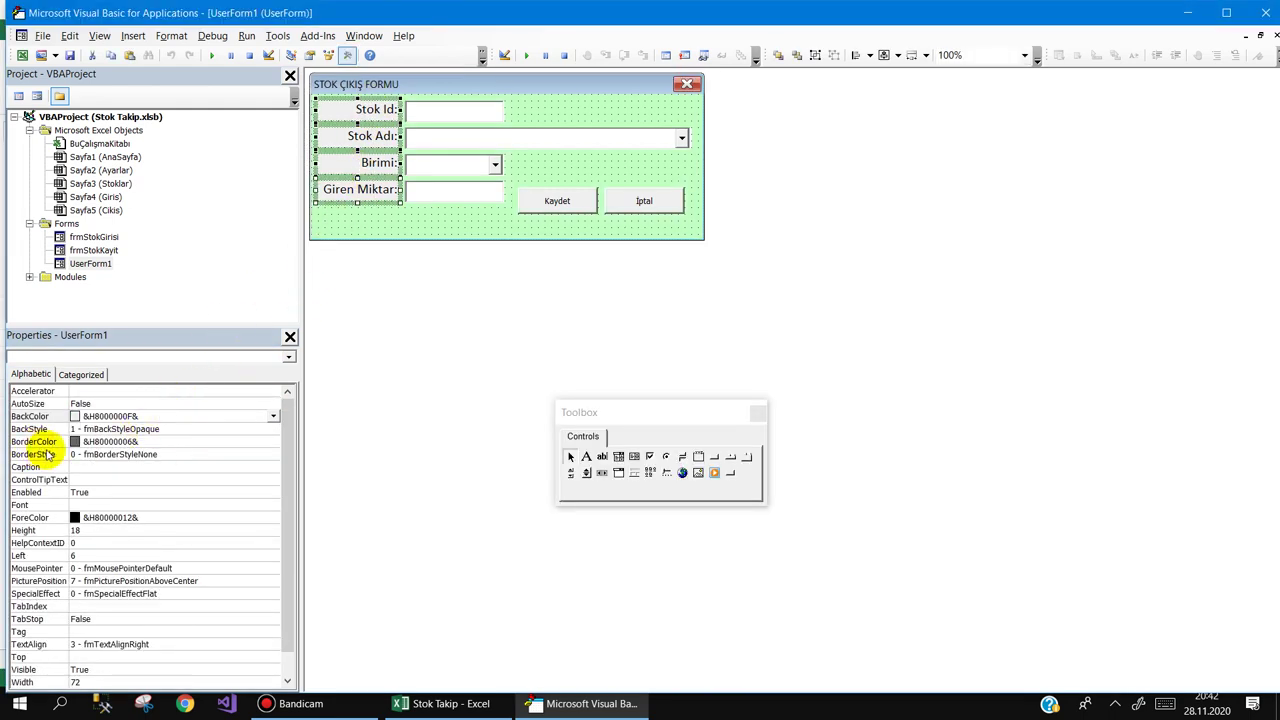
click(52, 432)
Step: Change UserForm1's background colour to pink (&H00C0C0FF&)
click(403, 210)
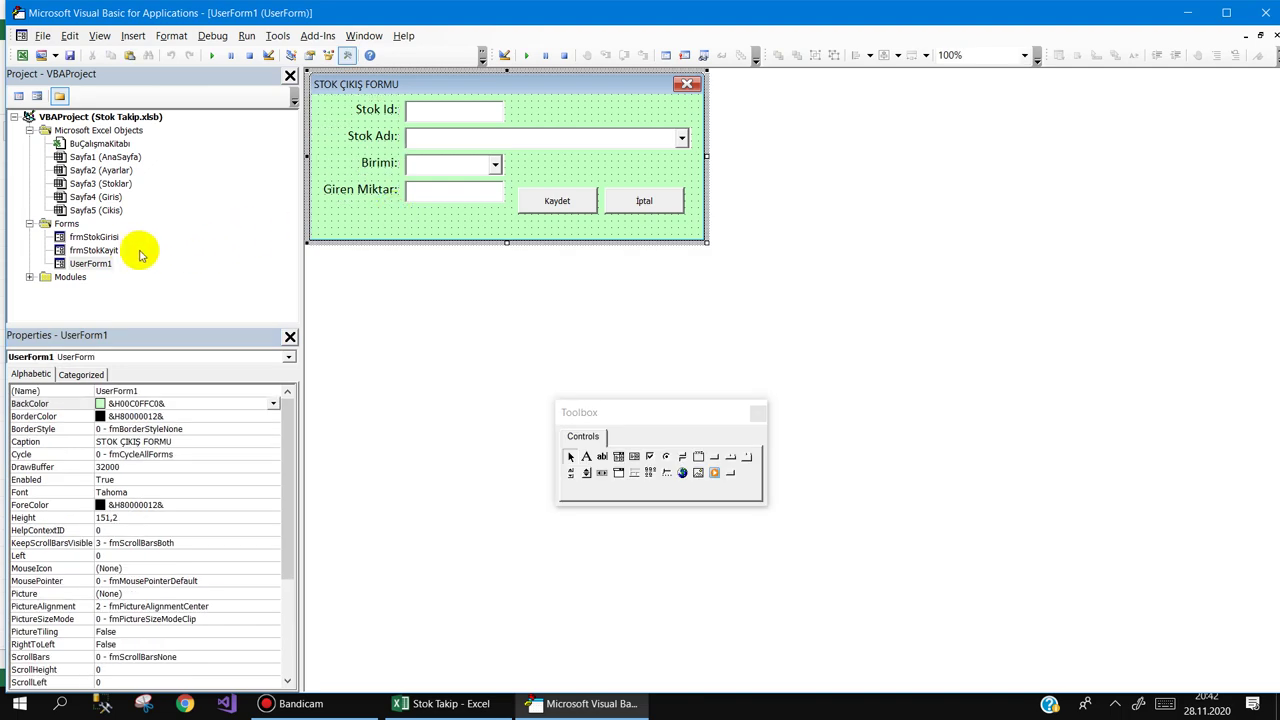
click(112, 237)
double_click(112, 237)
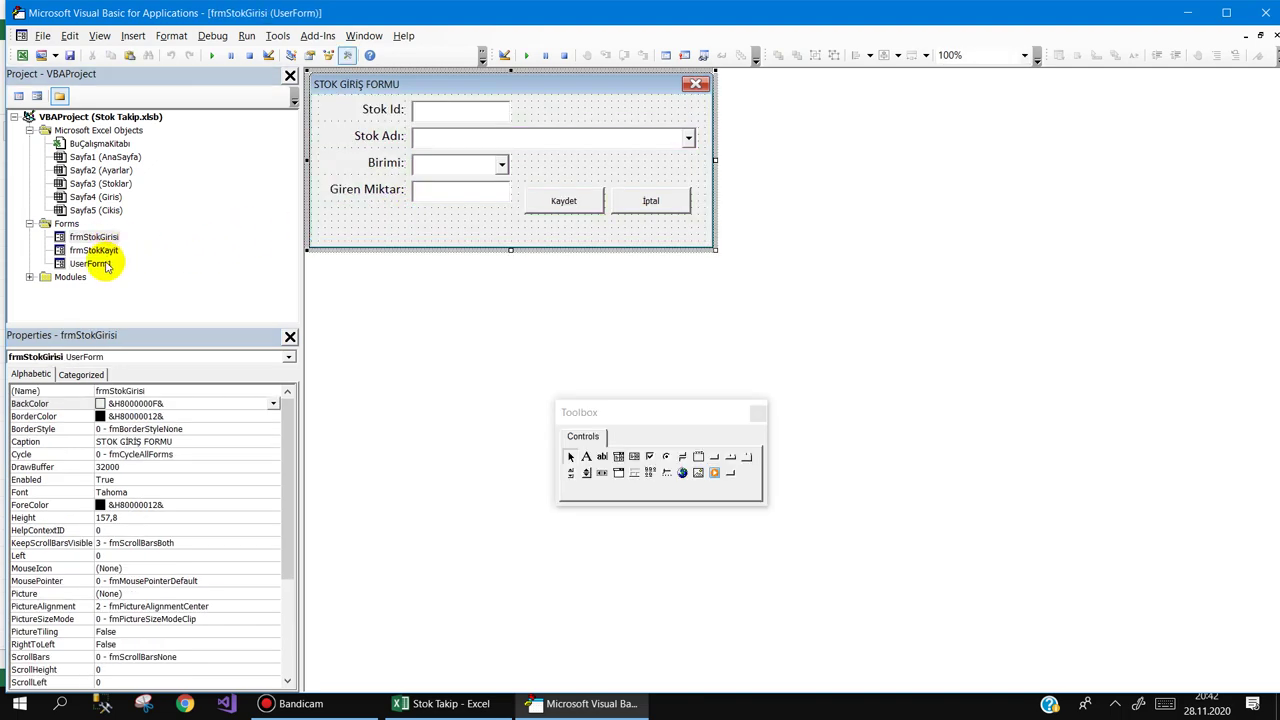
double_click(105, 264)
click(365, 232)
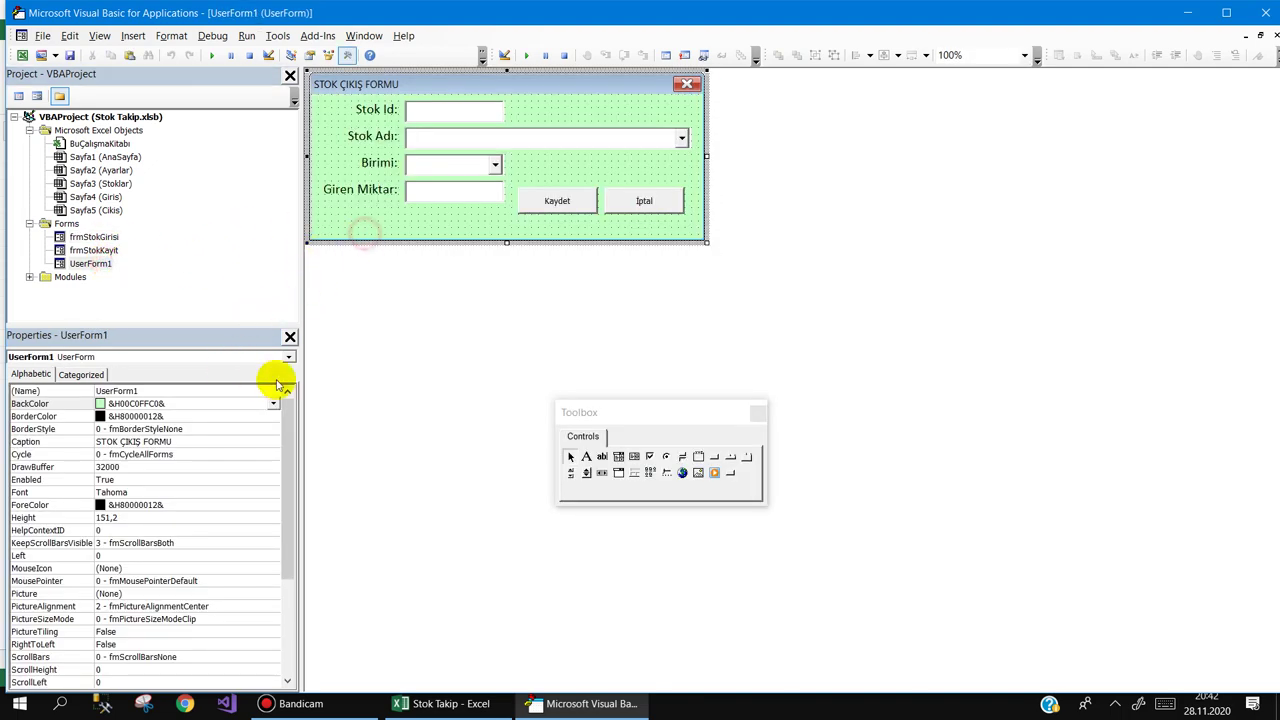
click(273, 403)
click(150, 422)
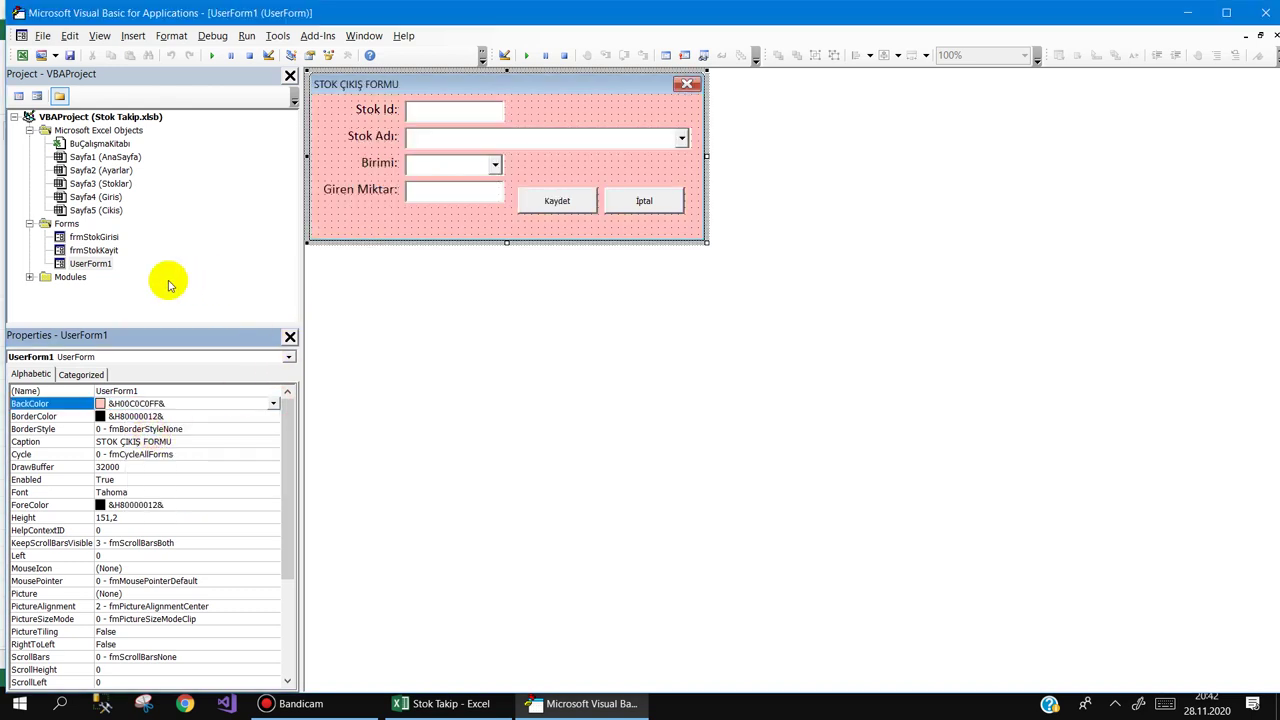
Step: Give frmStokGirisi a light green background (&H00C0FFC0&) and make its four labels transparent
double_click(106, 237)
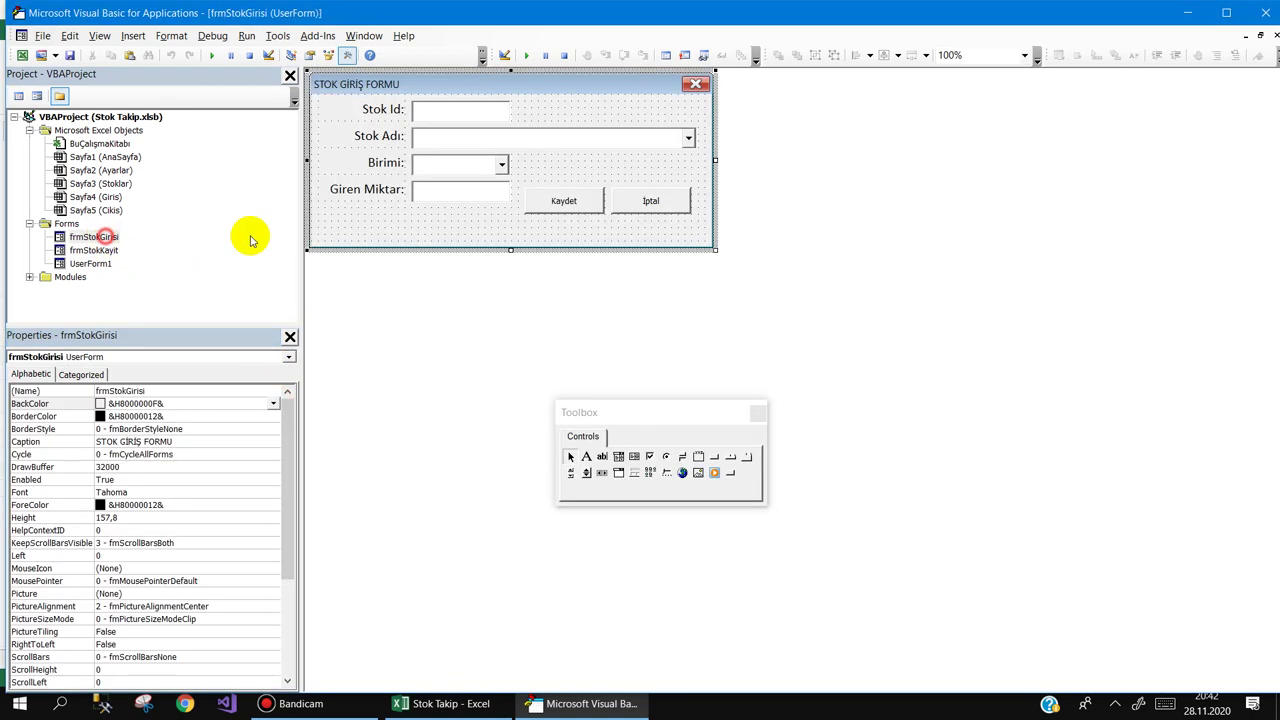
click(273, 403)
click(143, 419)
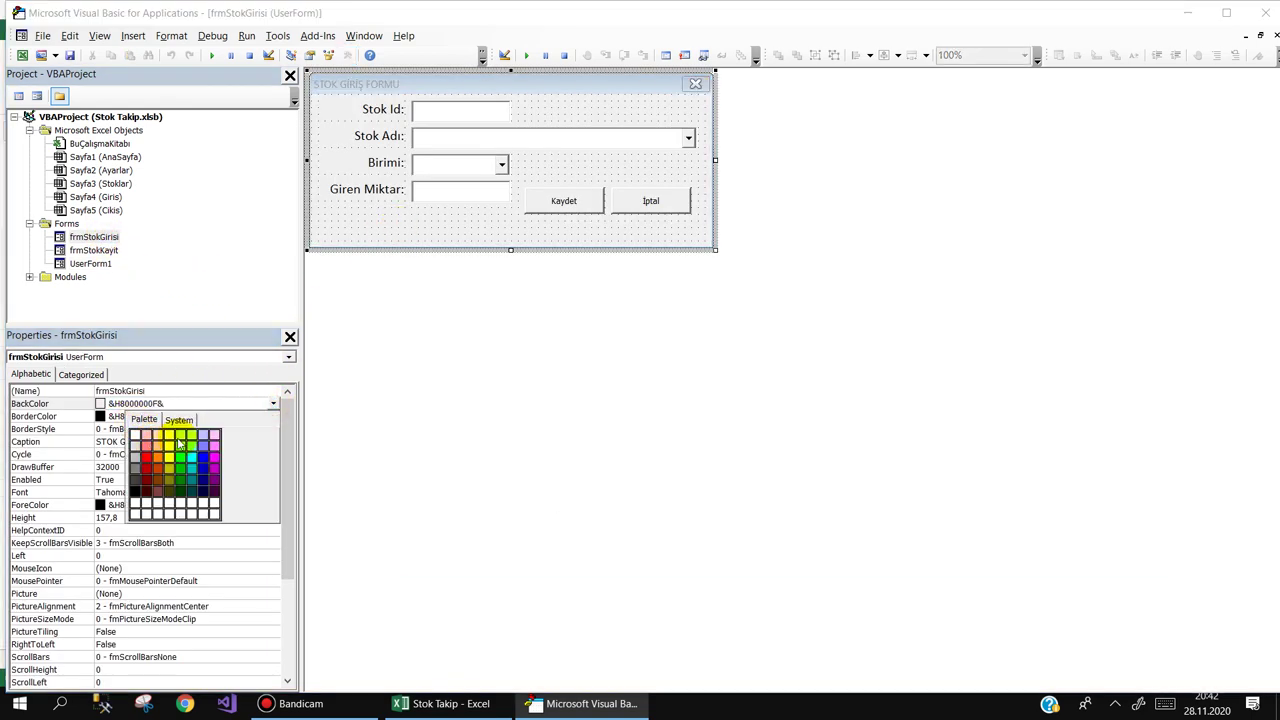
click(180, 443)
drag(388, 228, 323, 108)
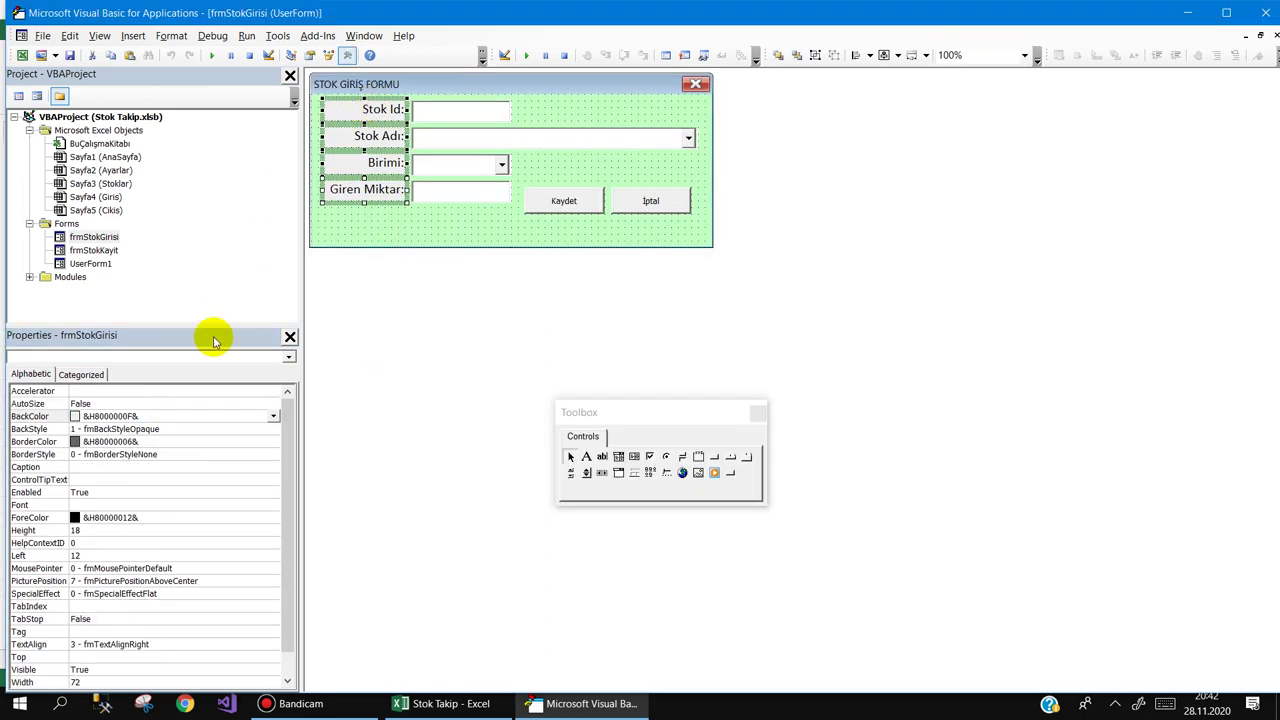
double_click(45, 429)
click(459, 227)
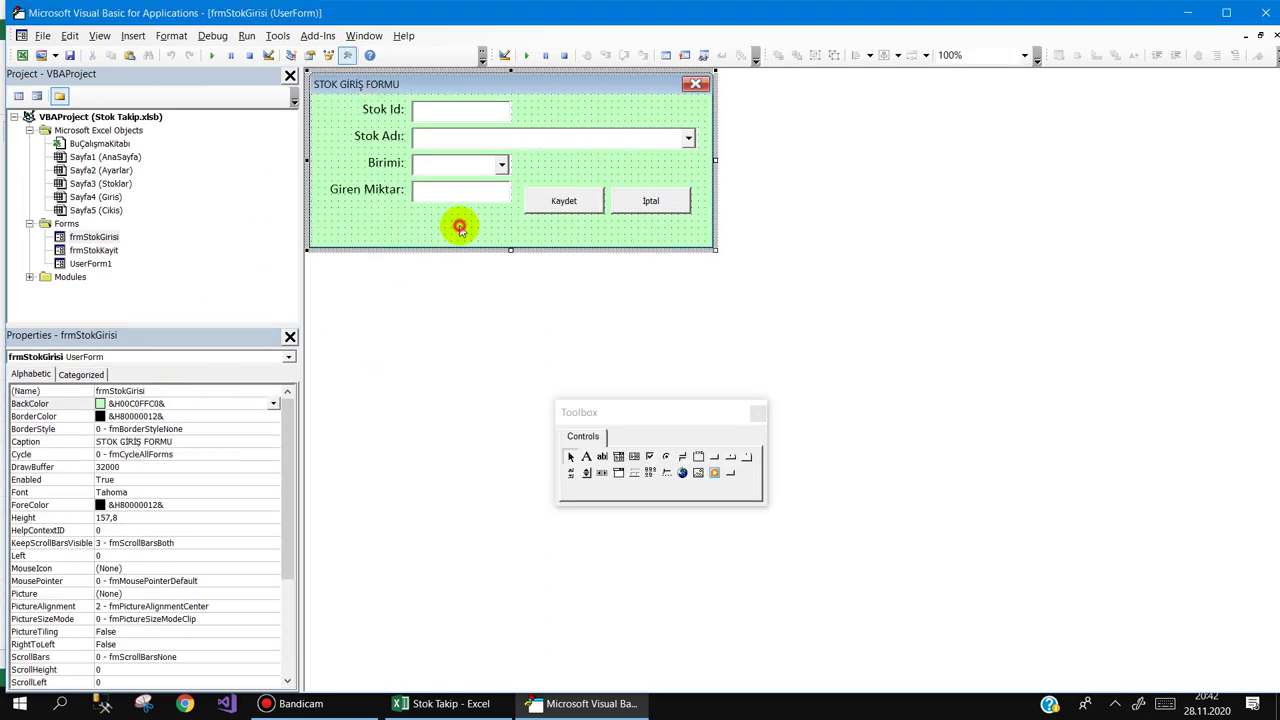
double_click(85, 263)
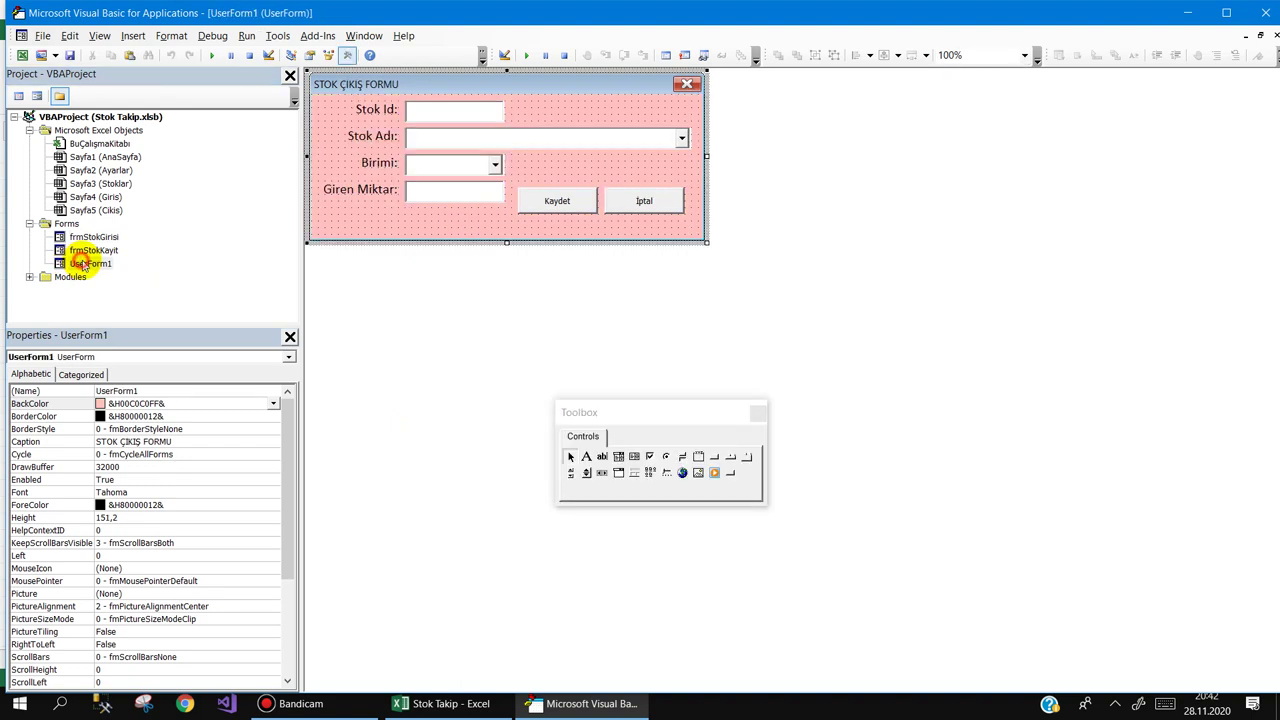
click(166, 390)
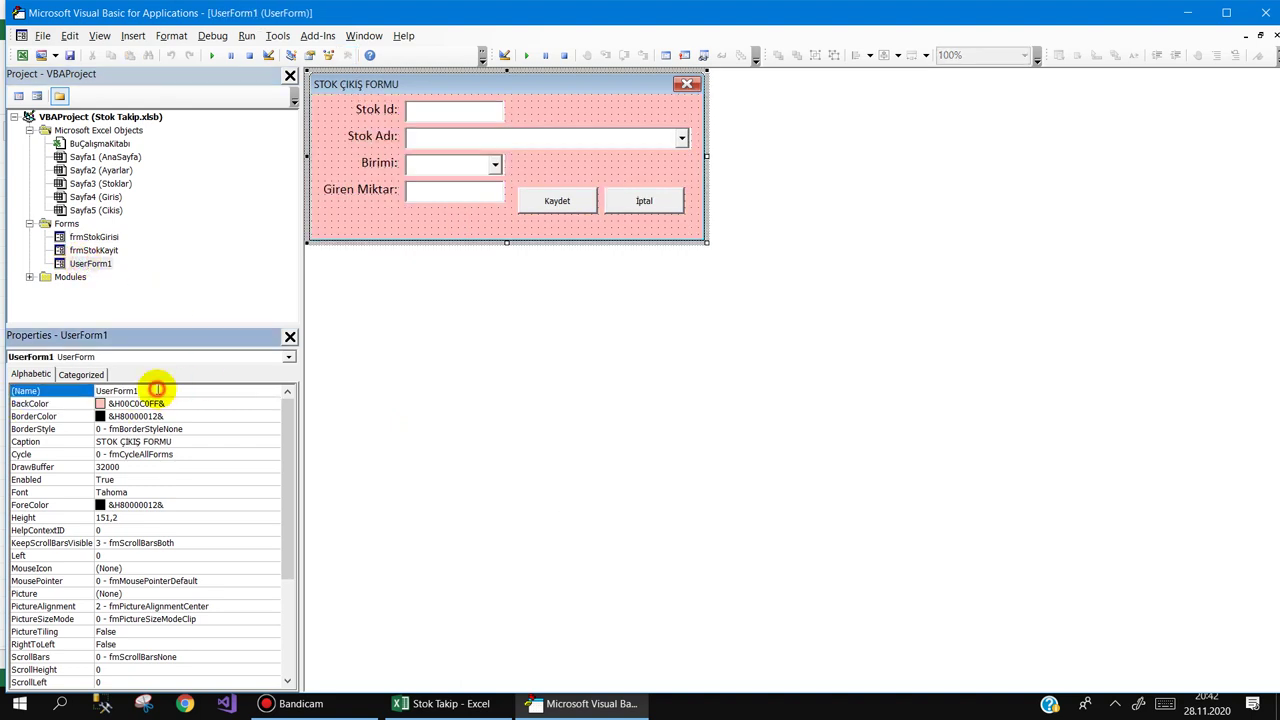
Step: Rename UserForm1 to frmStokCikis through its (Name) property
double_click(157, 390)
text(frmStokCikis)
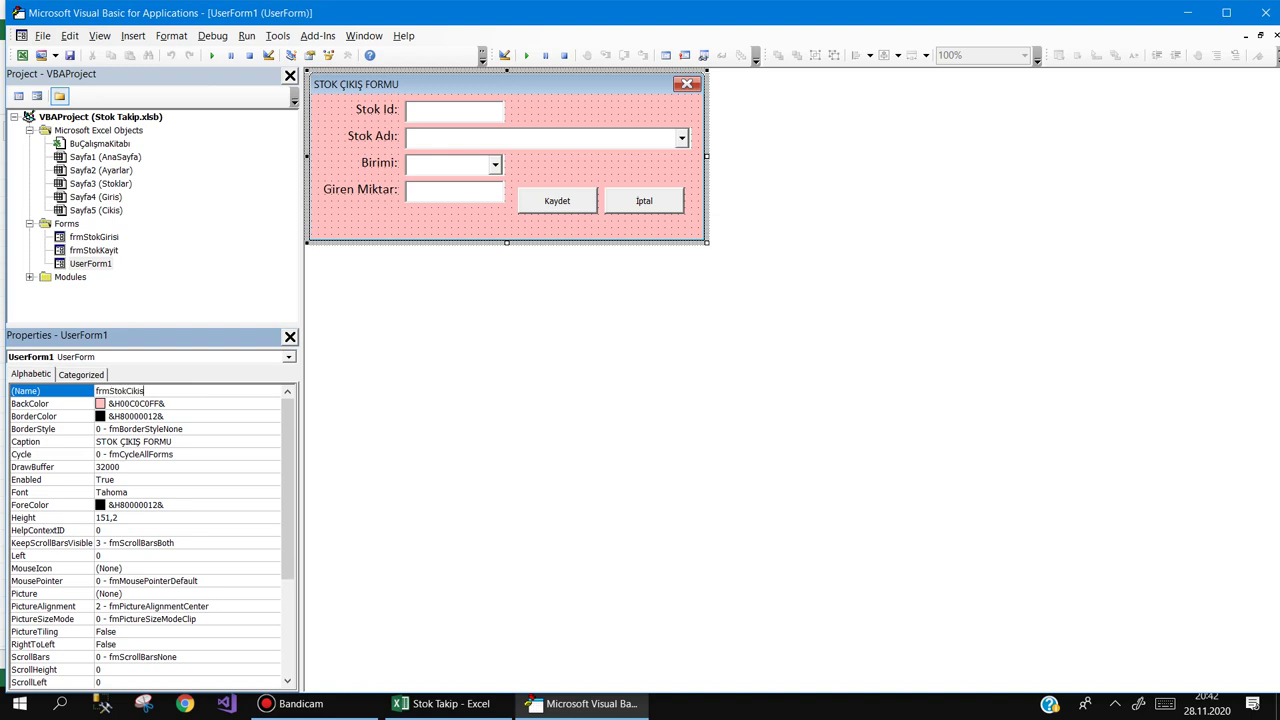
key(Return)
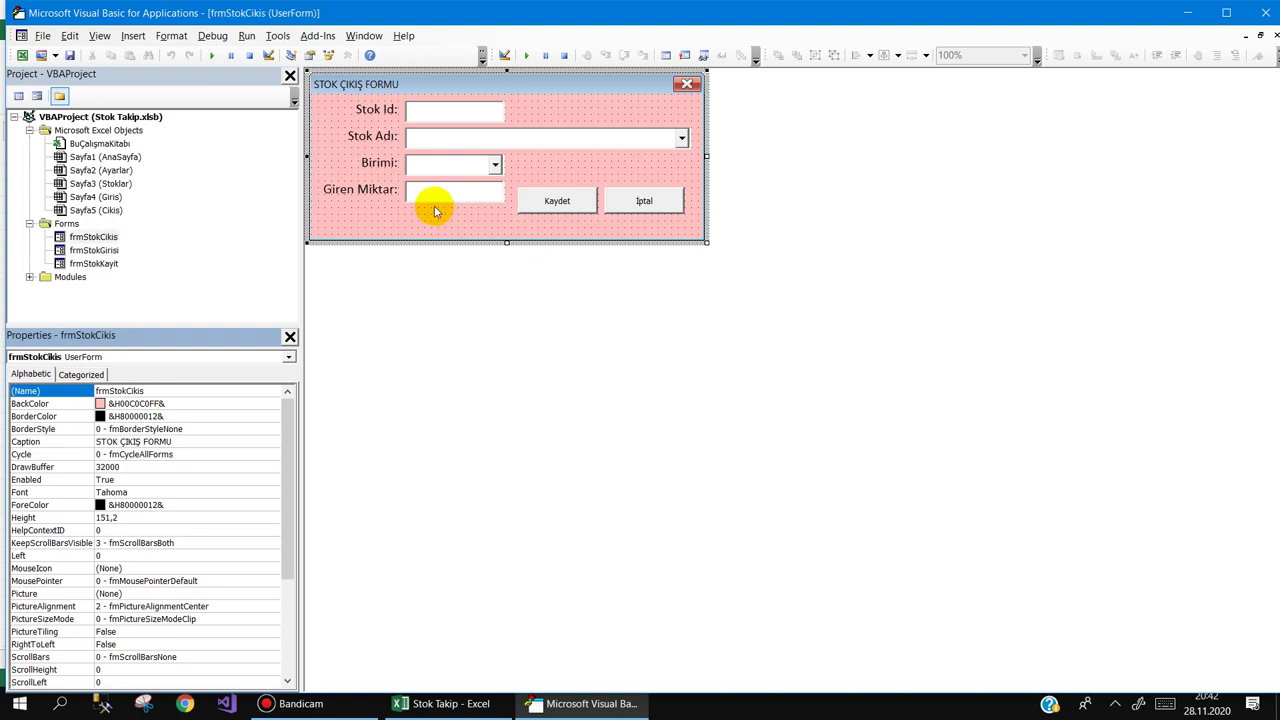
Step: Select and copy all of frmStokGirisi's code
click(430, 220)
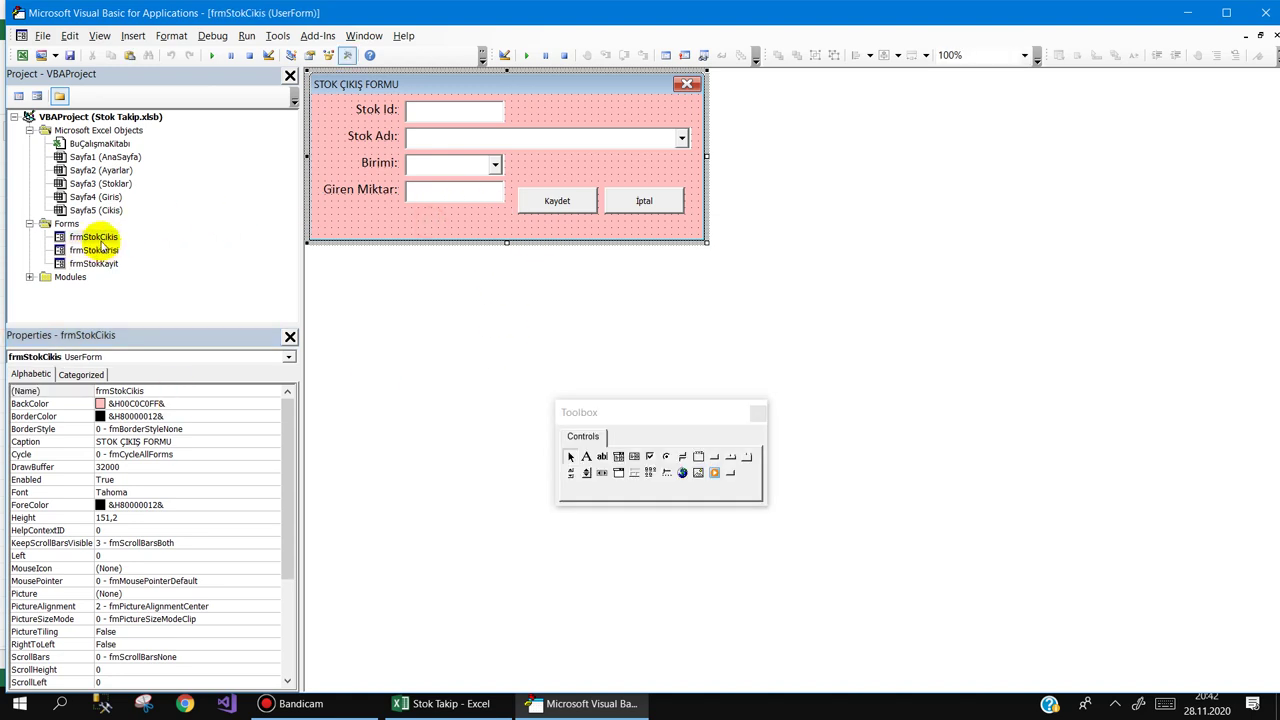
double_click(100, 250)
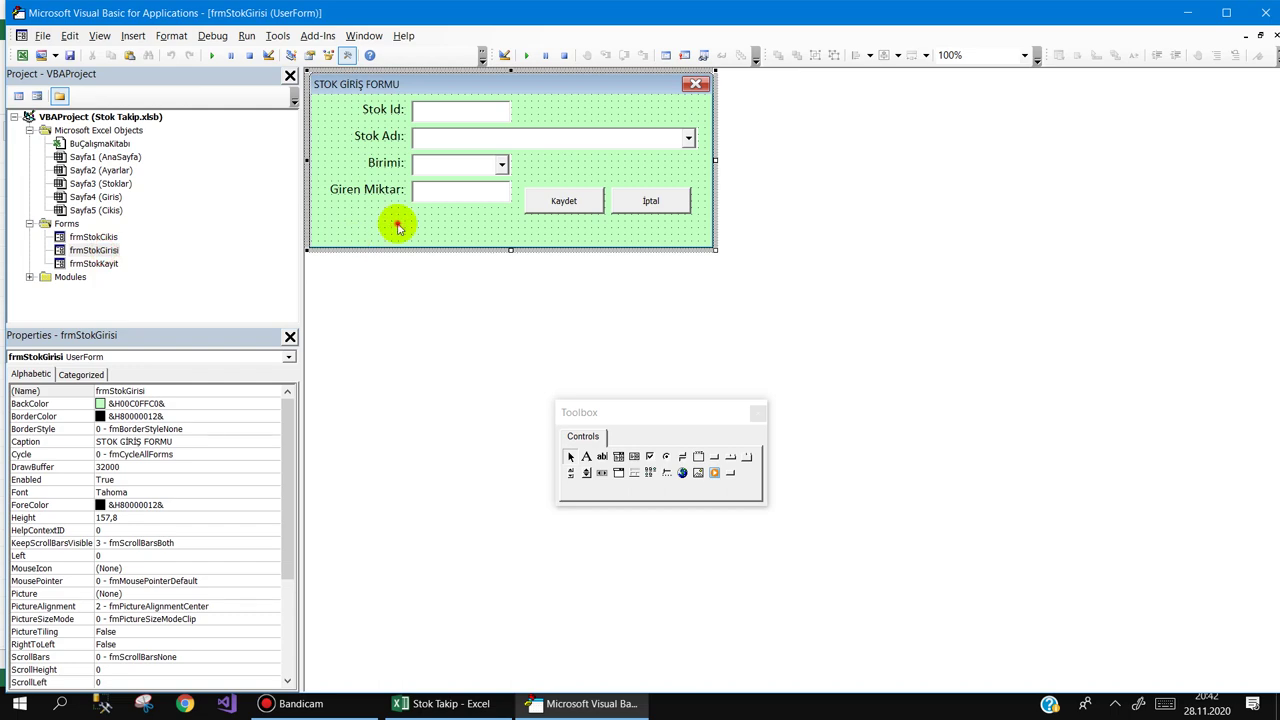
double_click(398, 225)
key(ctrl+a)
key(ctrl+c)
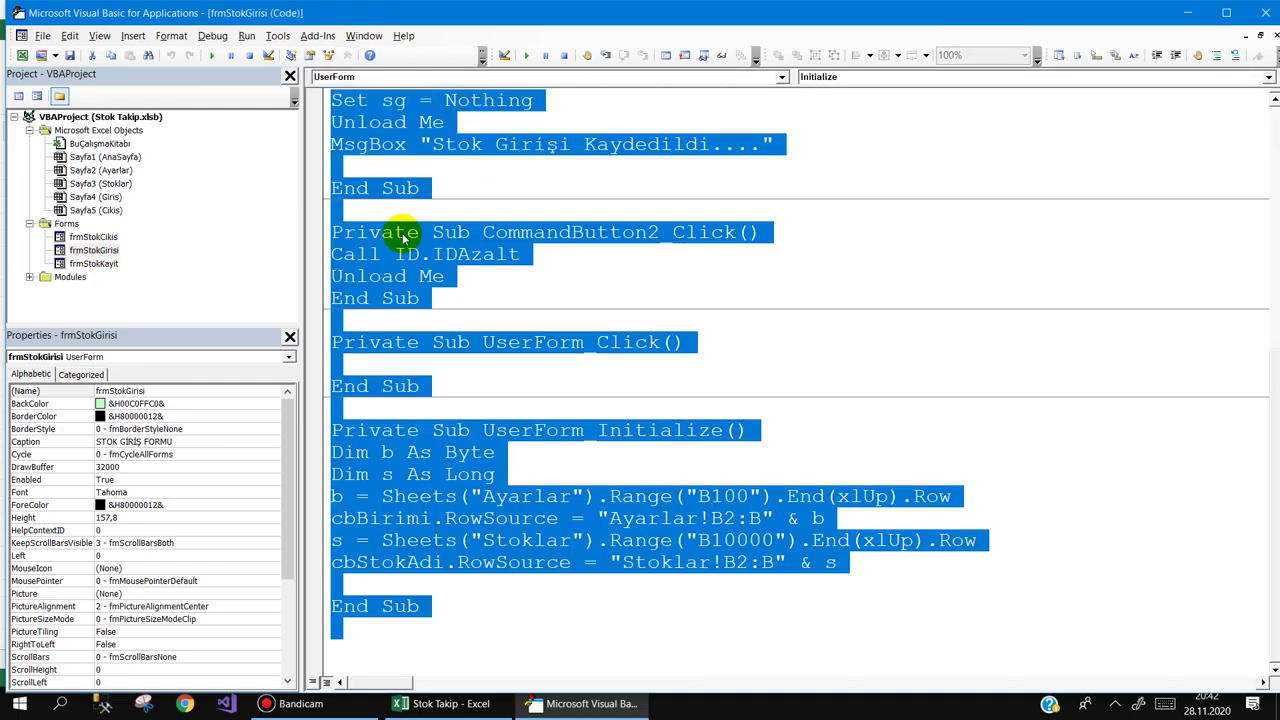
Step: Replace frmStokCikis's placeholder click stub with the copied frmStokGirisi code
double_click(100, 237)
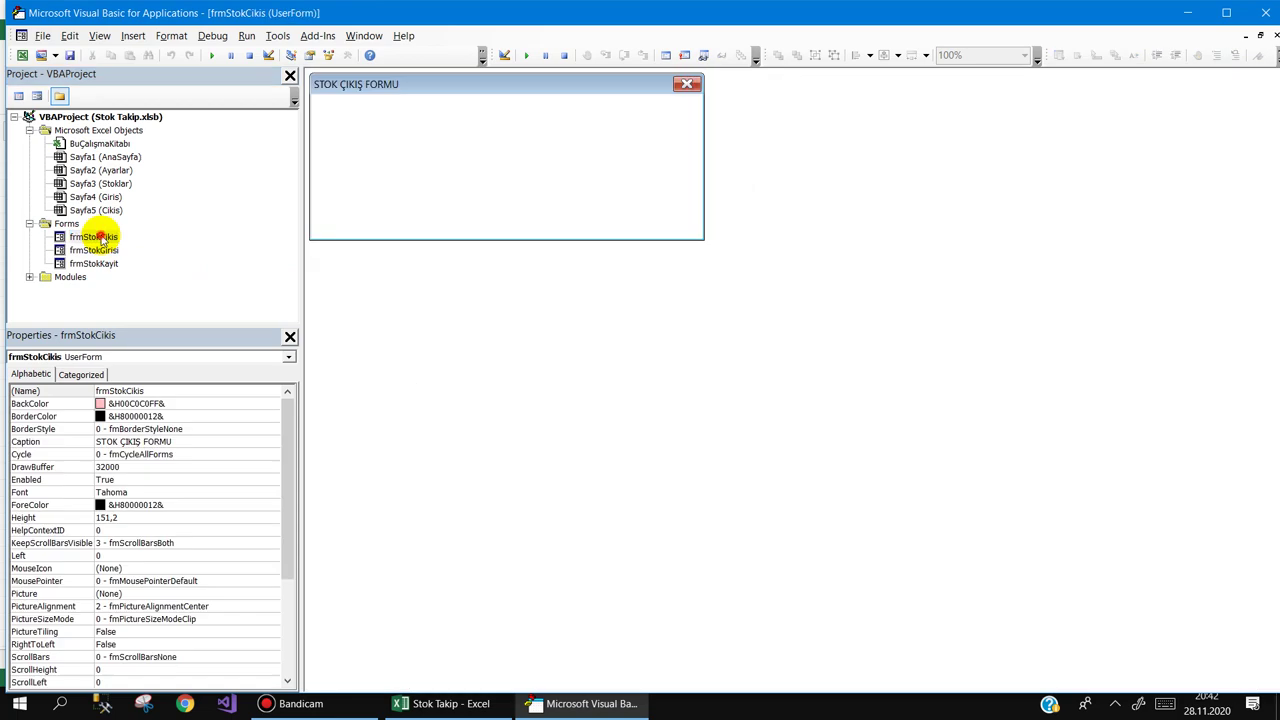
double_click(372, 213)
mouse_move(480, 209)
mouse_down()
mouse_move(437, 206)
mouse_move(266, 104)
mouse_up()
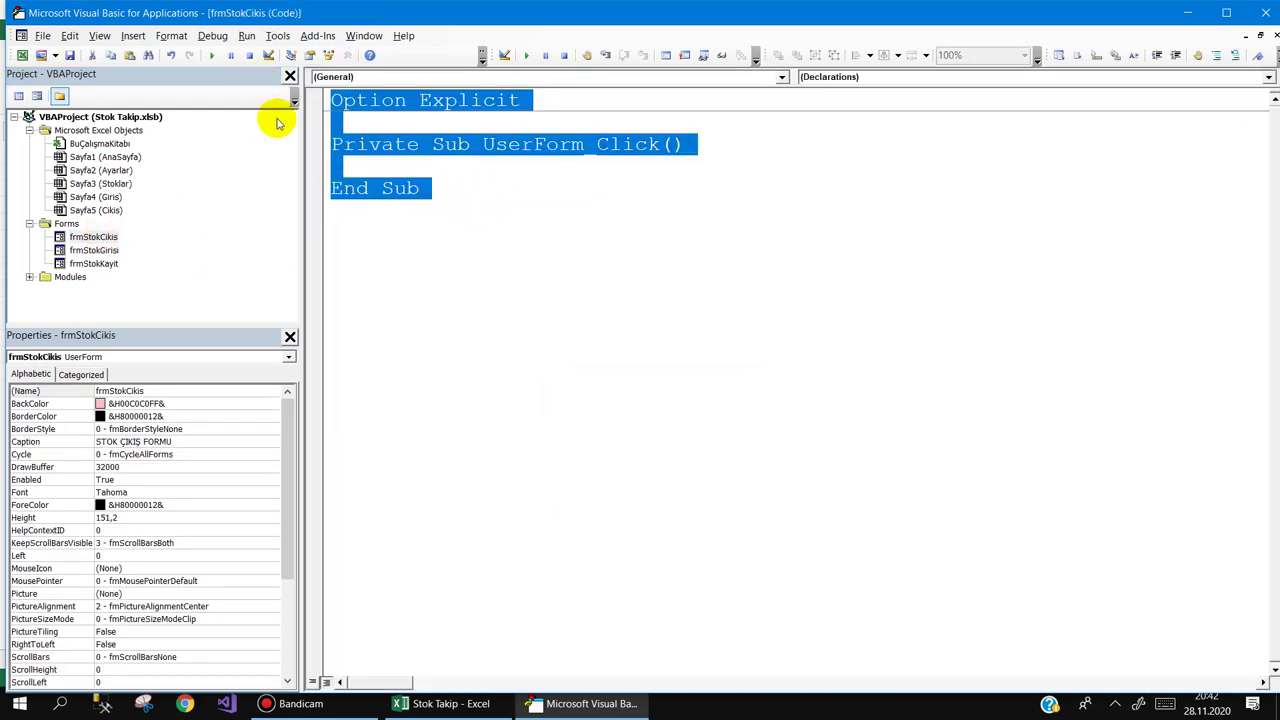
key(Delete)
key(ctrl+v)
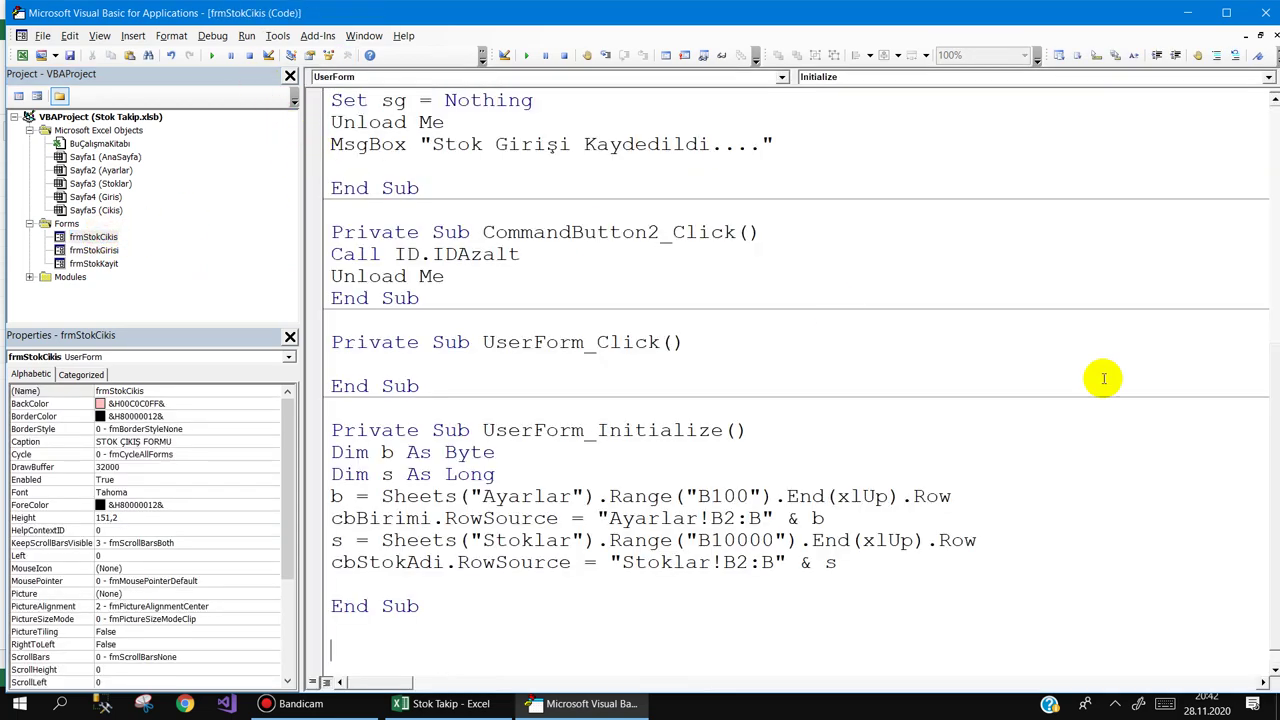
drag(1272, 625, 1272, 140)
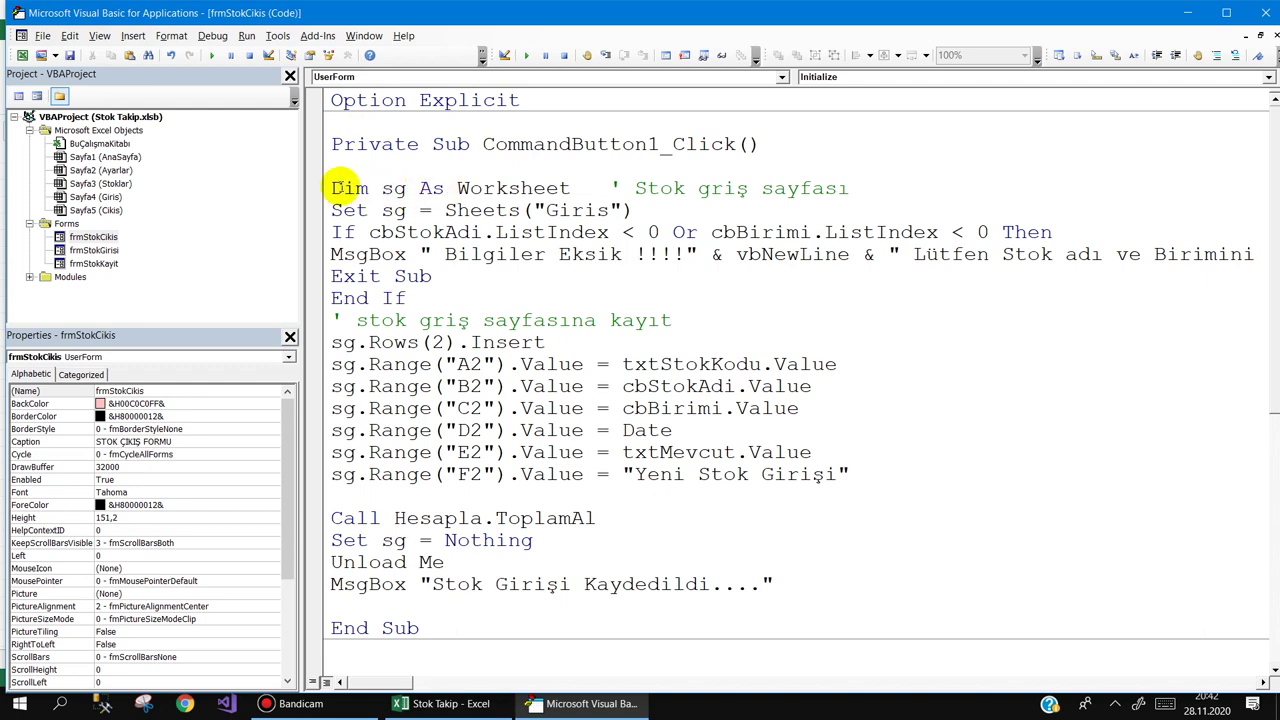
Step: In the Kaydet click code, rename sg to sc in the Dim and Set lines
double_click(93, 237)
double_click(557, 200)
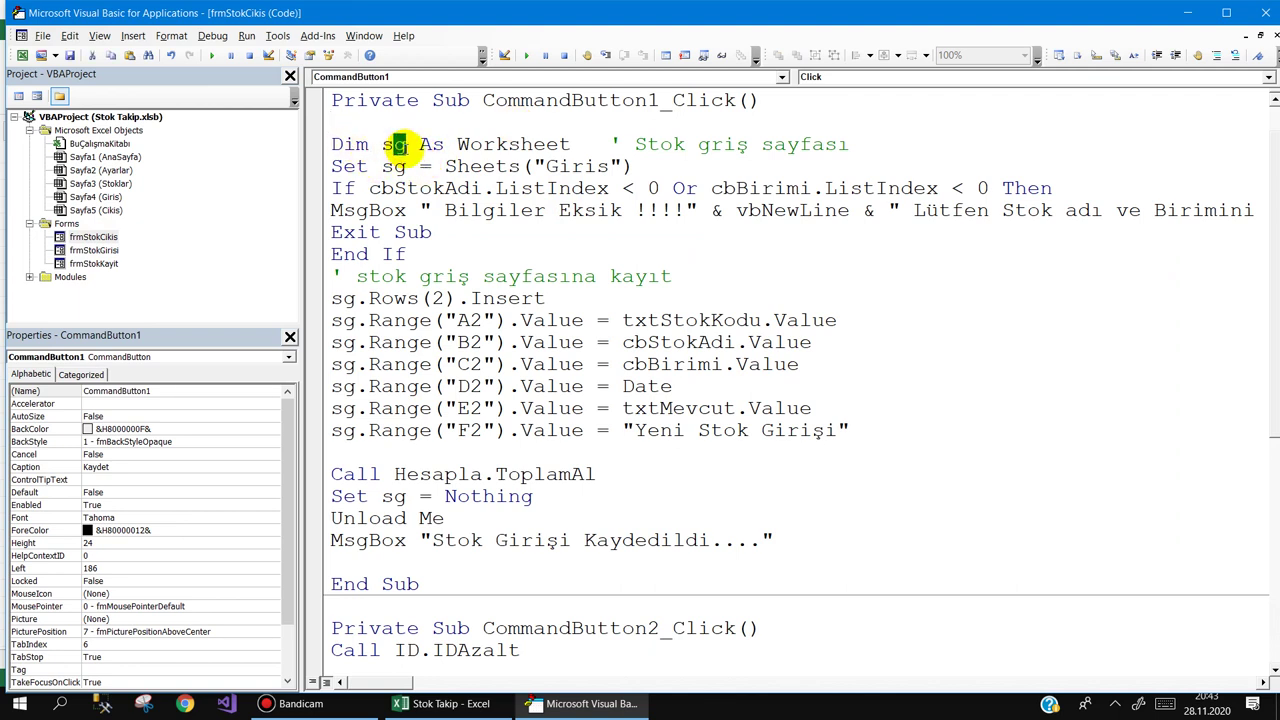
text(c)
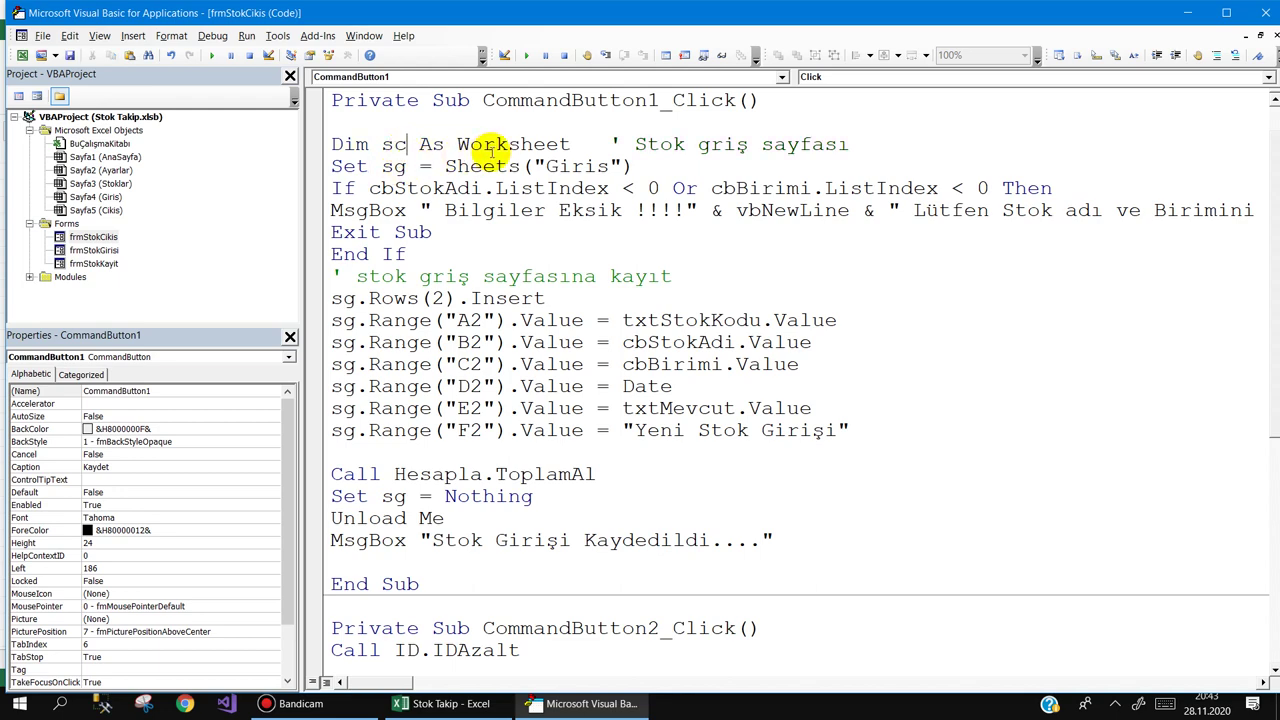
double_click(394, 167)
text(sc)
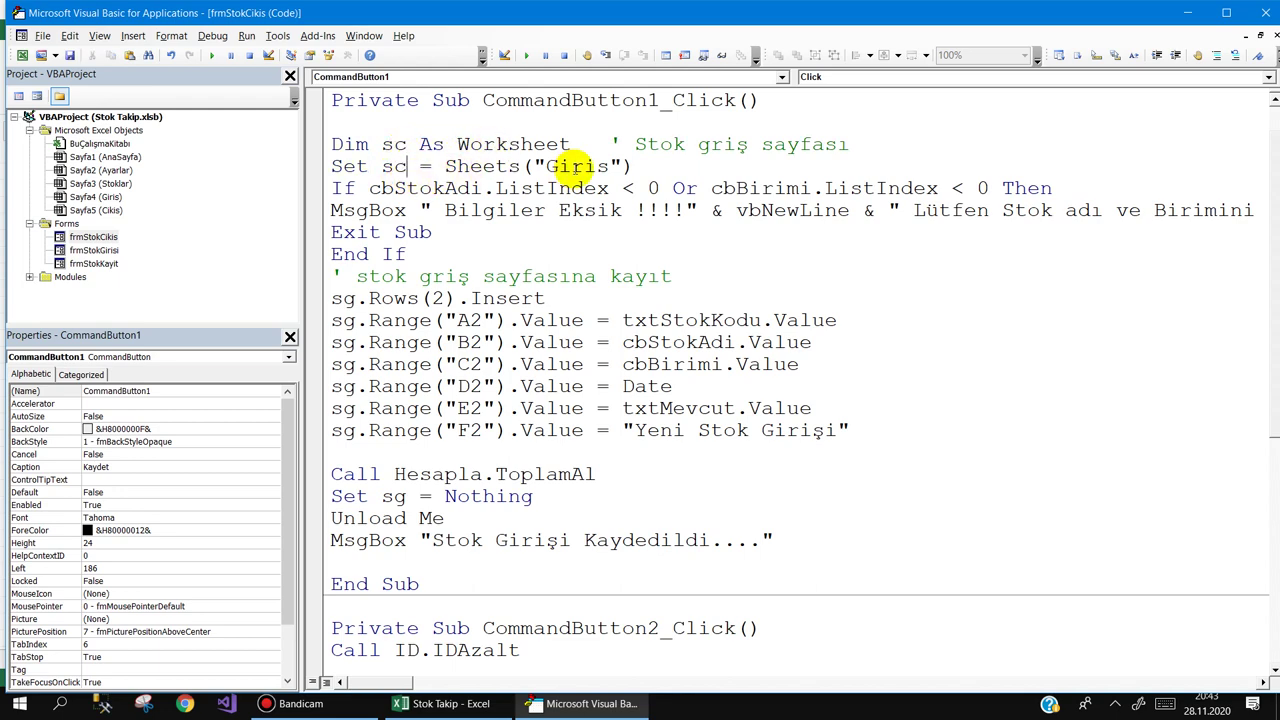
Step: Point the Set line at Sheets("Cikis") instead of Sheets("Giris")
double_click(576, 166)
text(Cik)
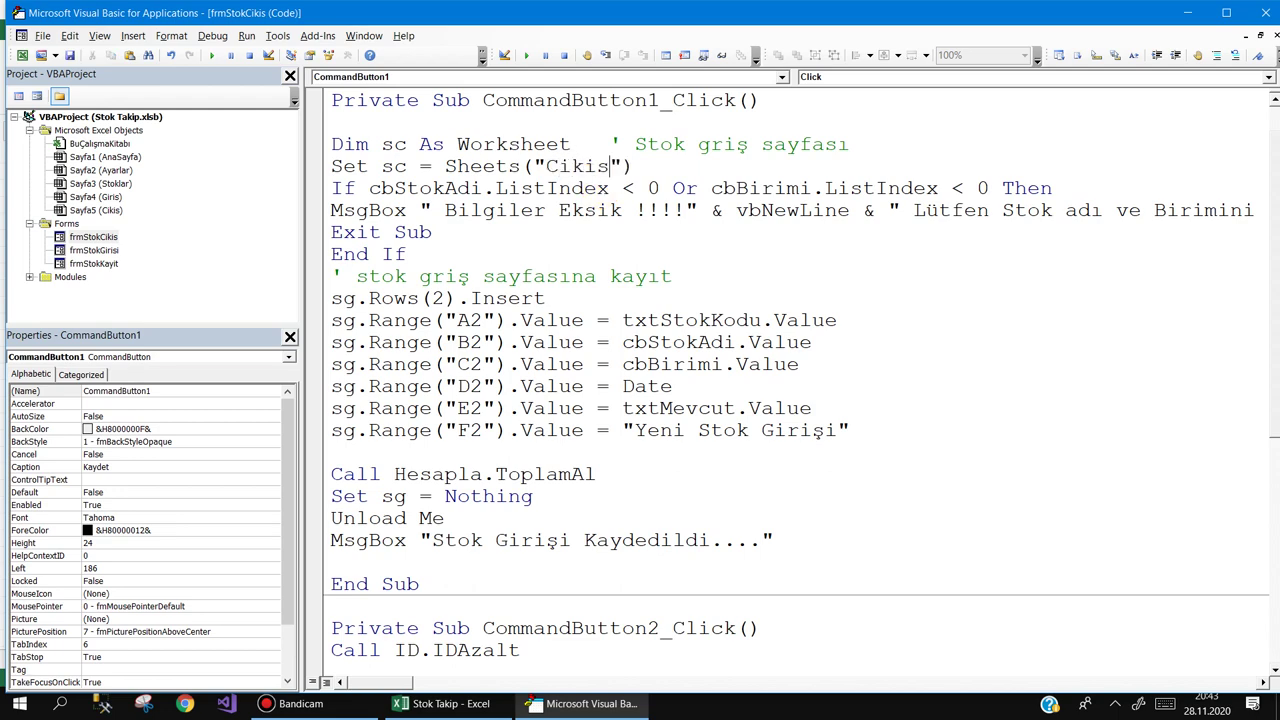
key(Return)
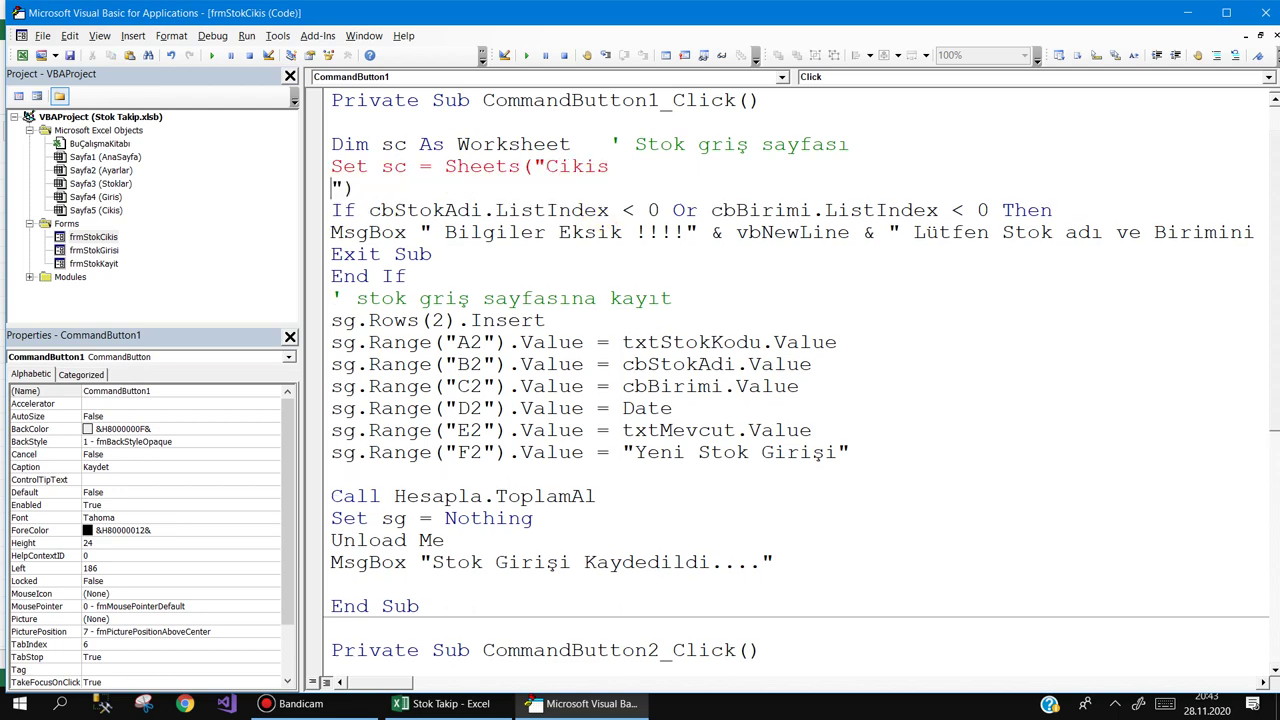
key(ctrl+z)
key(ctrl+z)
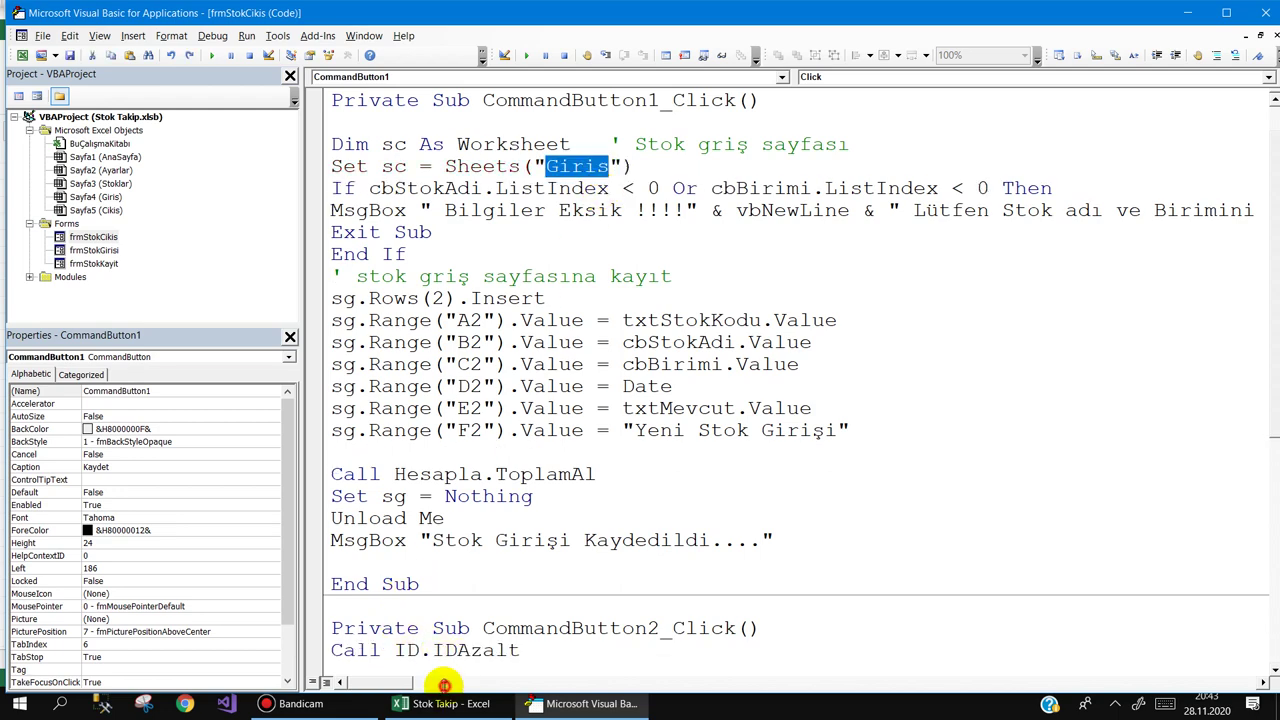
click(440, 703)
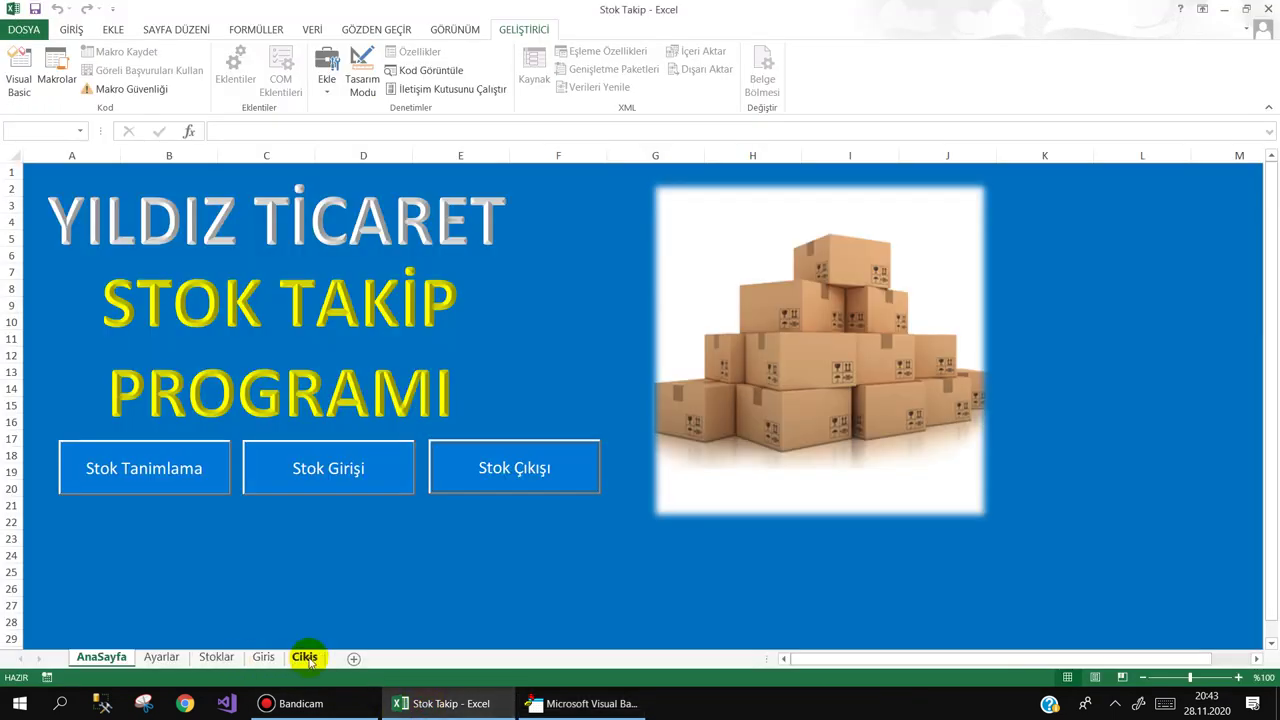
click(585, 703)
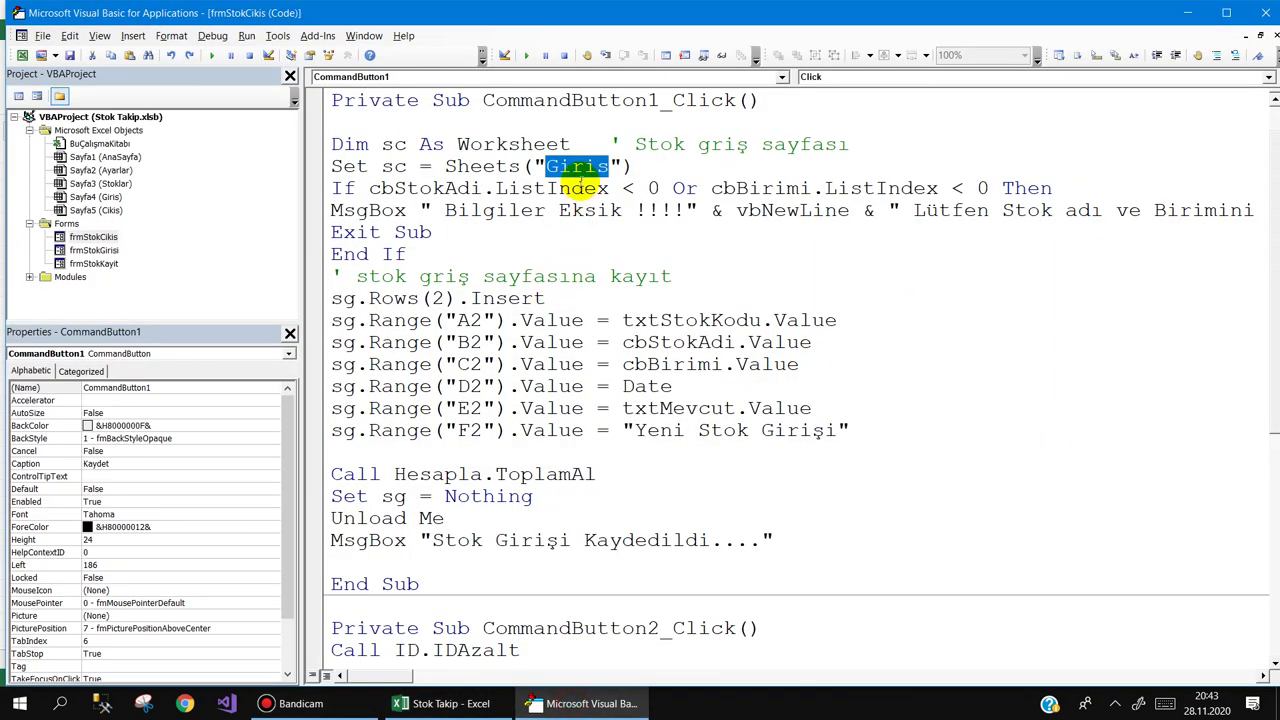
text(Cik)
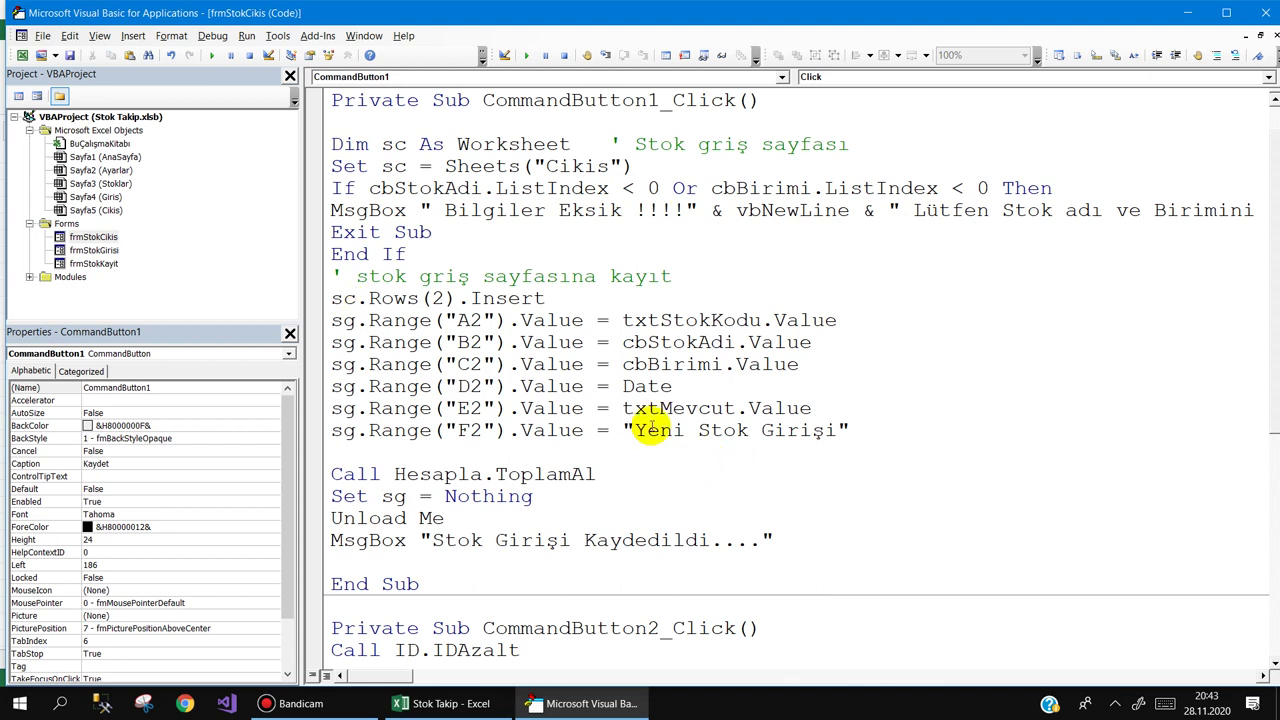
key(ctrl+z)
drag(861, 431, 287, 294)
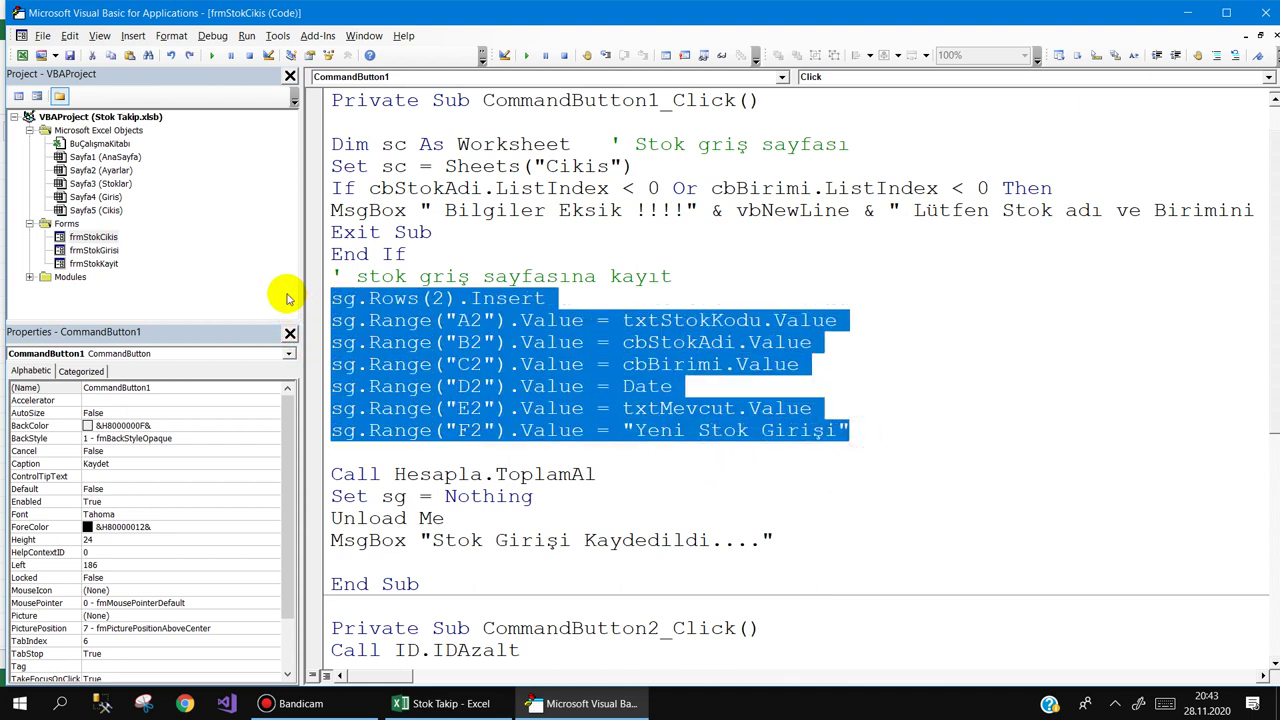
Step: Replace all sg with sc within the seven selected record-writing lines
key(ctrl+h)
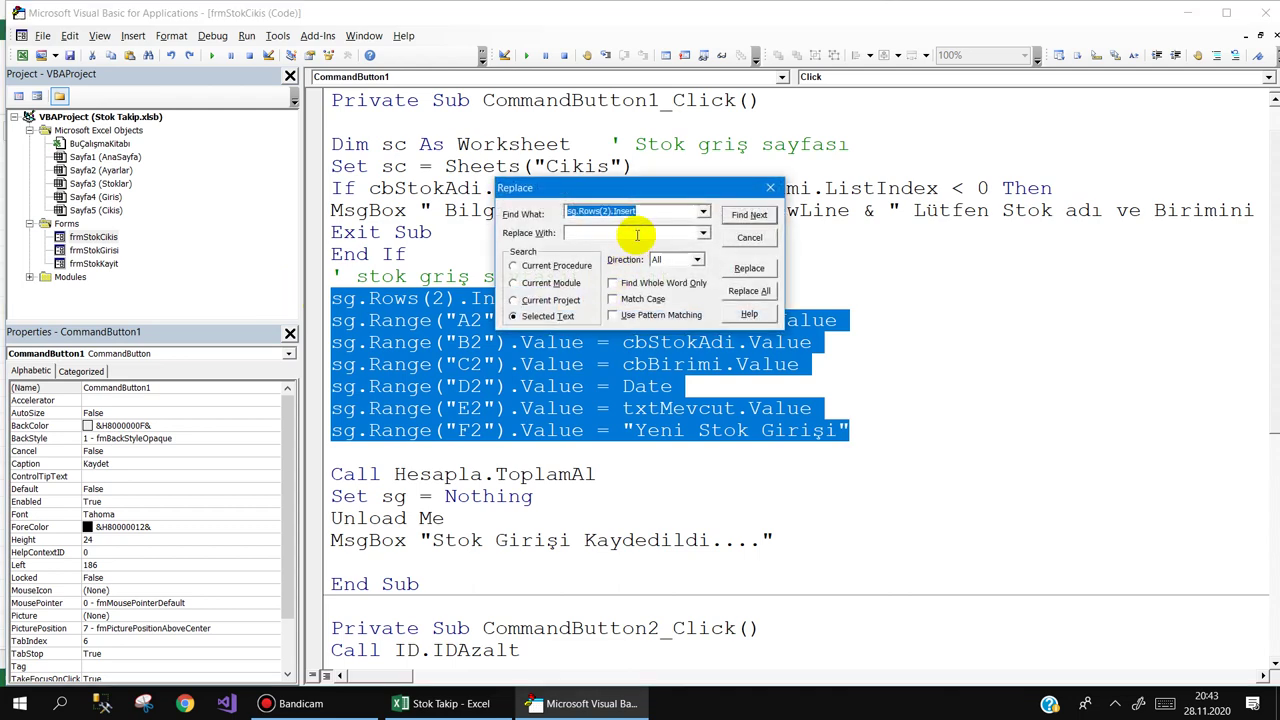
text(sg)
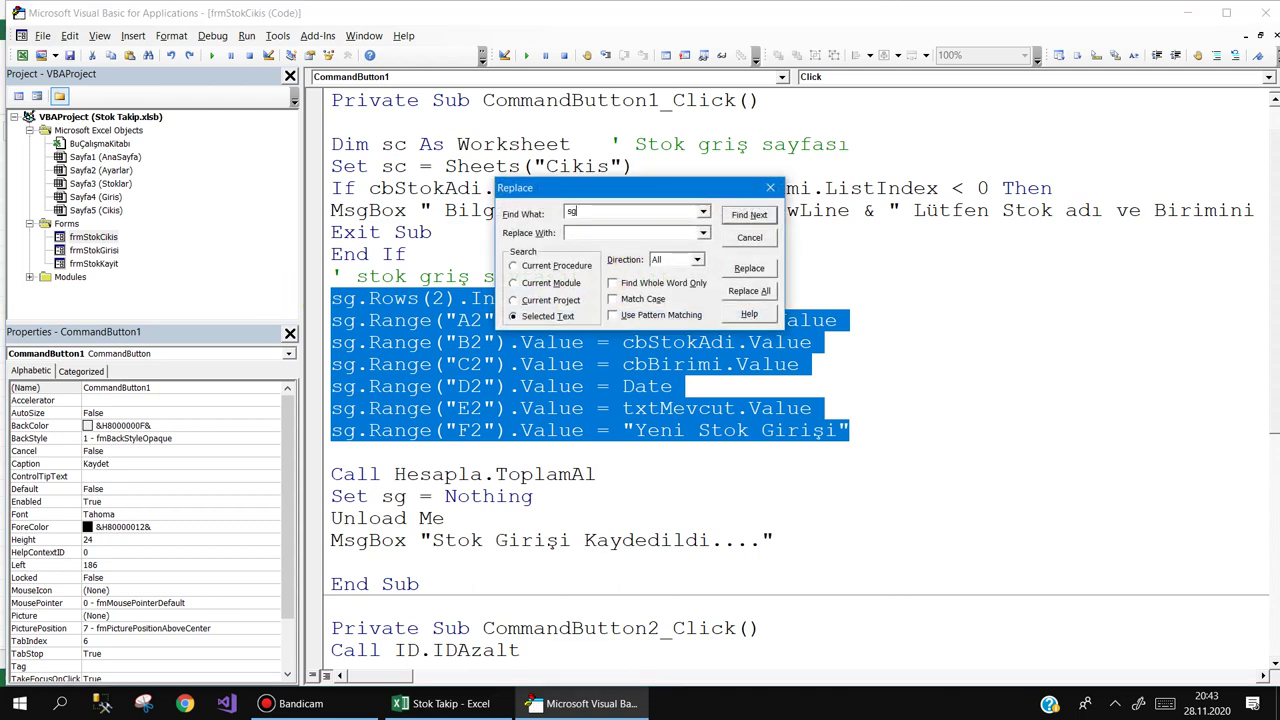
text(c)
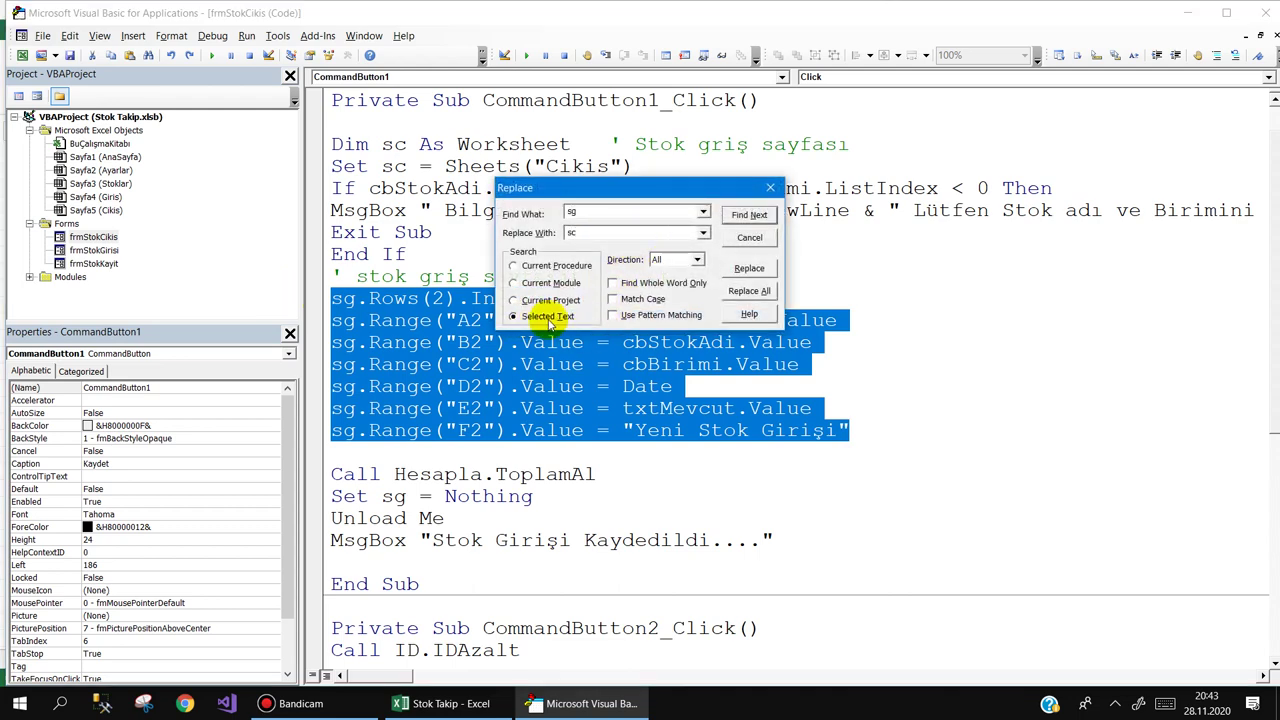
click(745, 290)
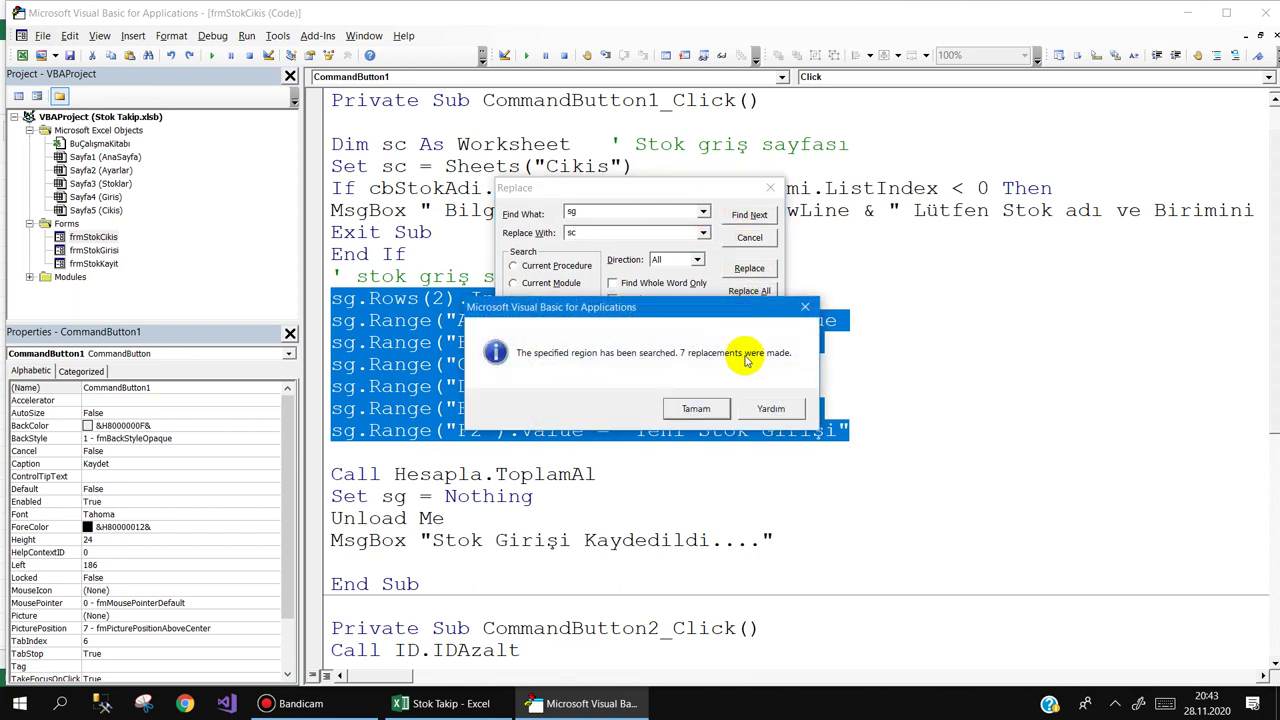
click(693, 410)
key(Escape)
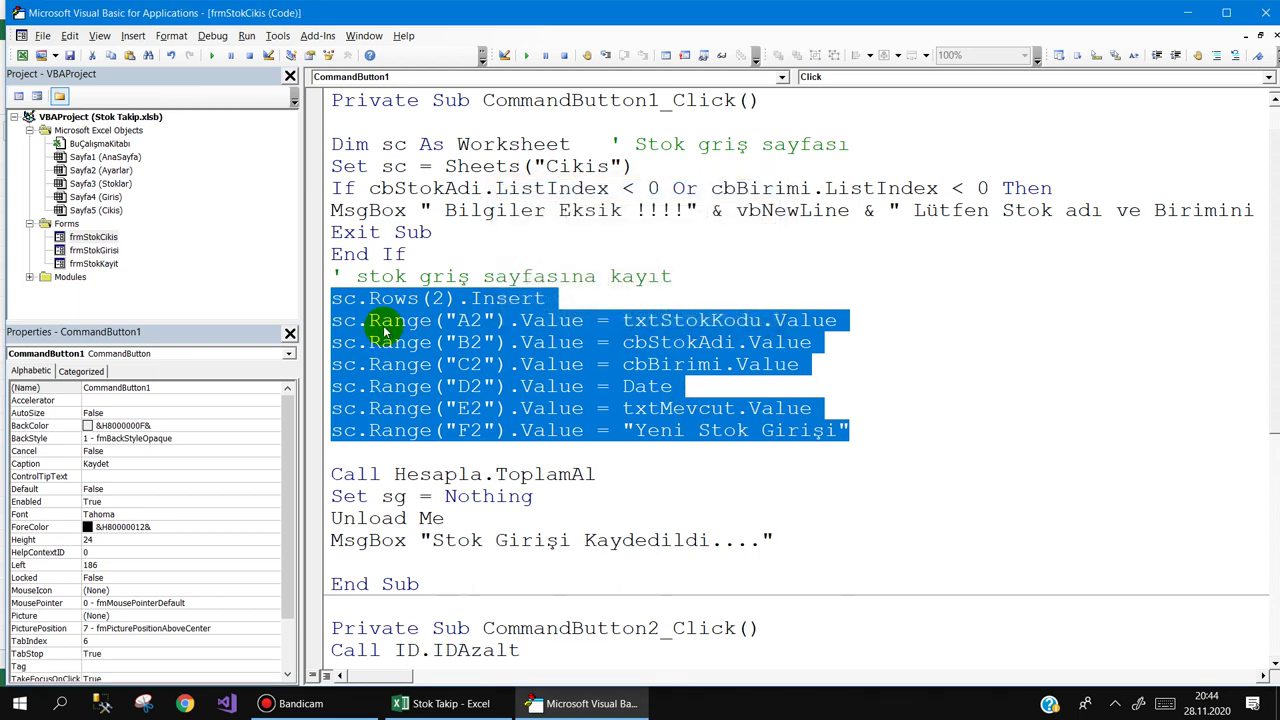
click(361, 319)
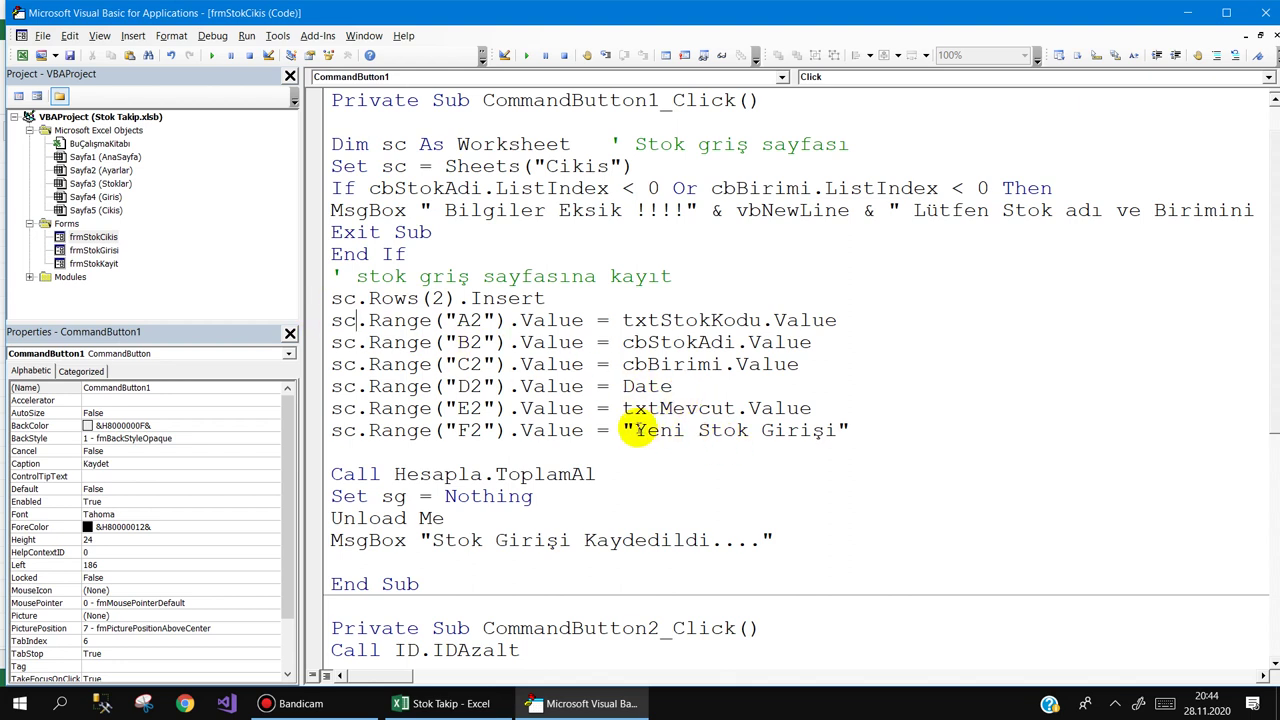
Step: View frmStokGirisi's Kaydet click code for reference
drag(636, 430, 757, 436)
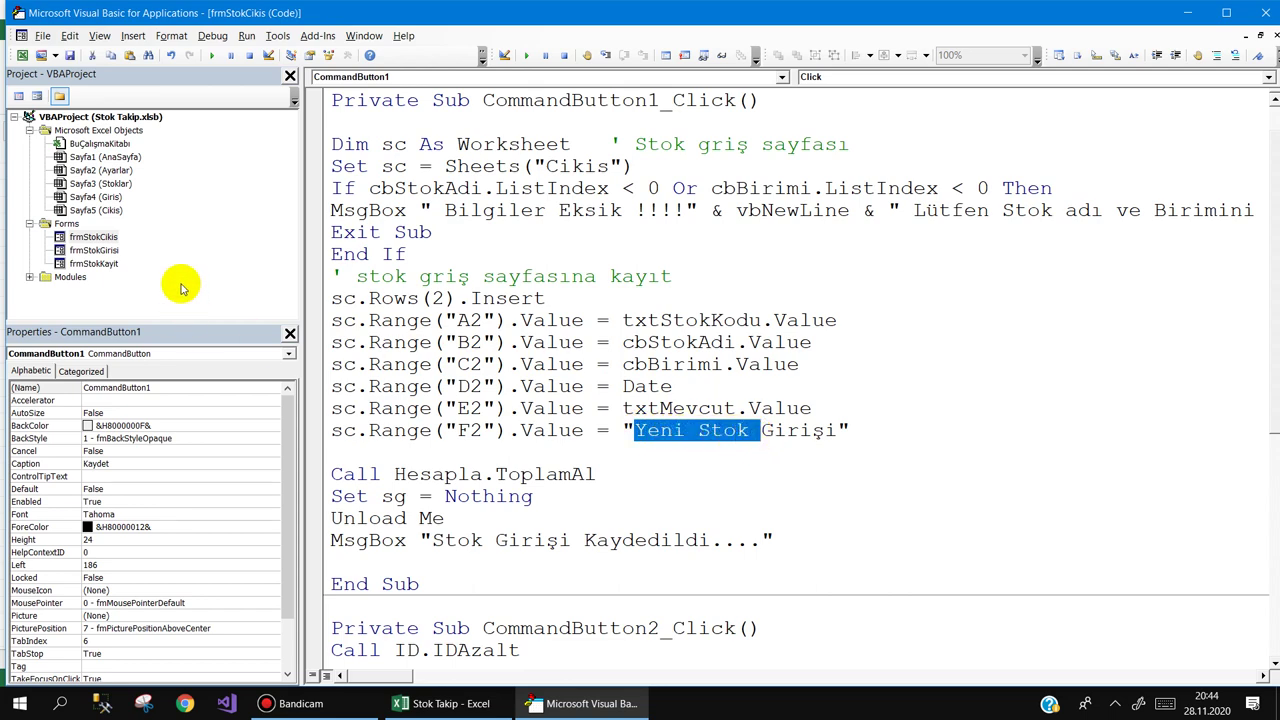
double_click(95, 250)
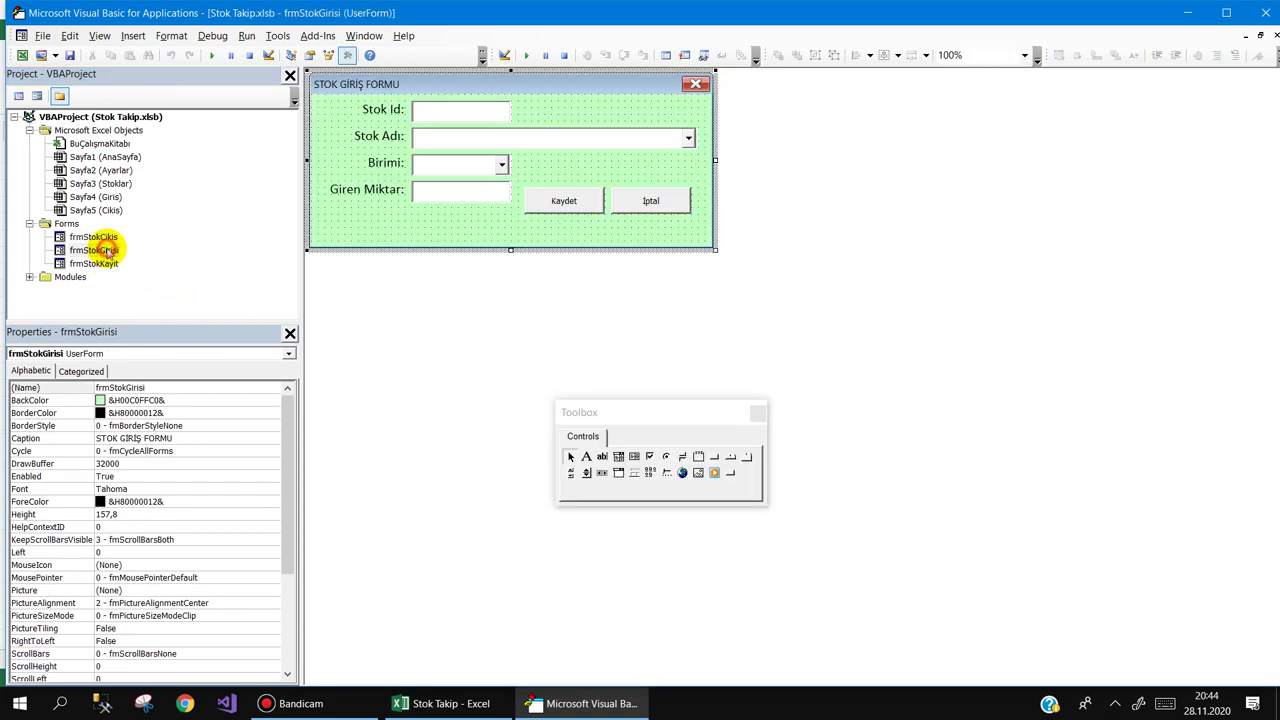
click(585, 203)
double_click(585, 203)
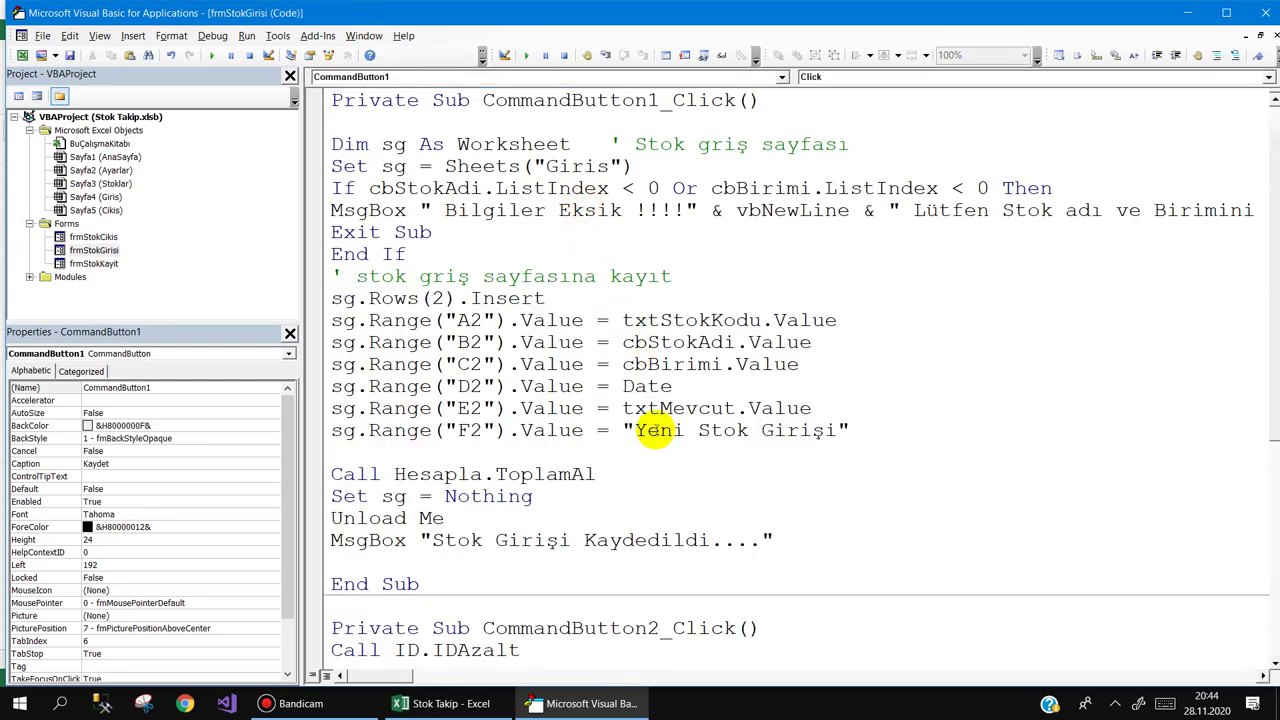
Step: In frmStokCikis's Kaydet code, change Girişi to Çıkışı in the F2 value and MsgBox
double_click(93, 237)
click(509, 206)
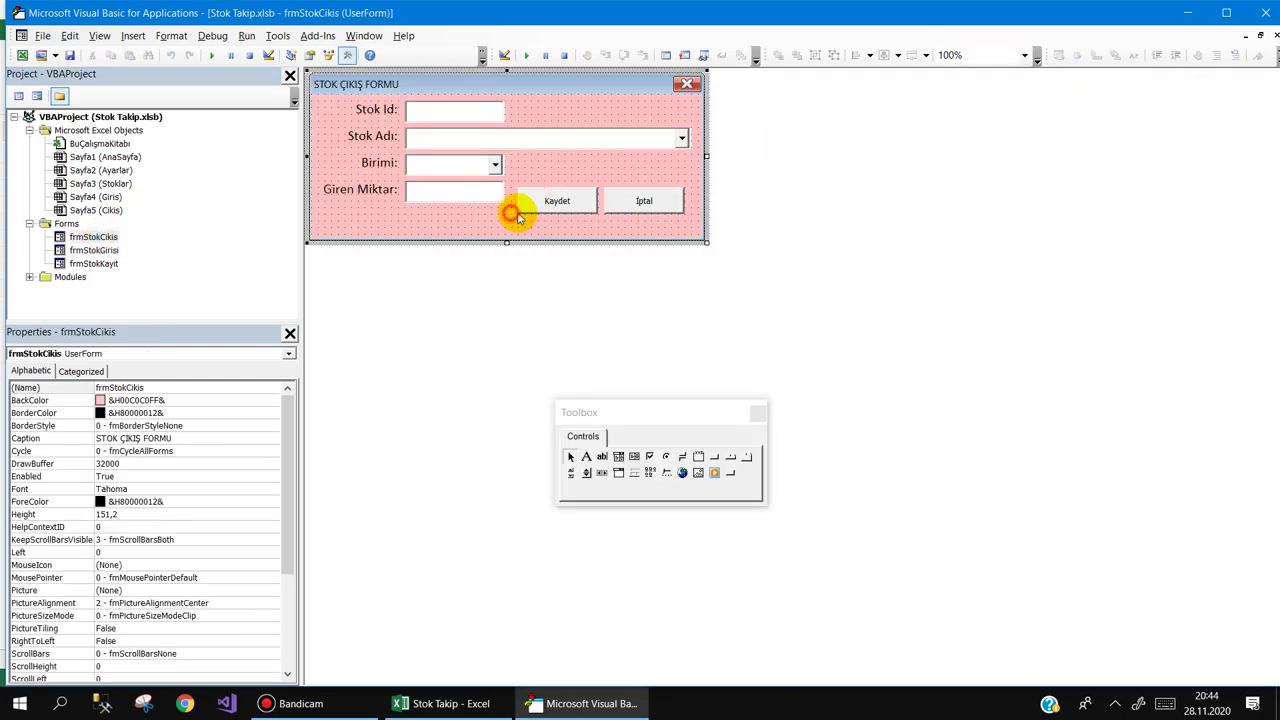
double_click(529, 199)
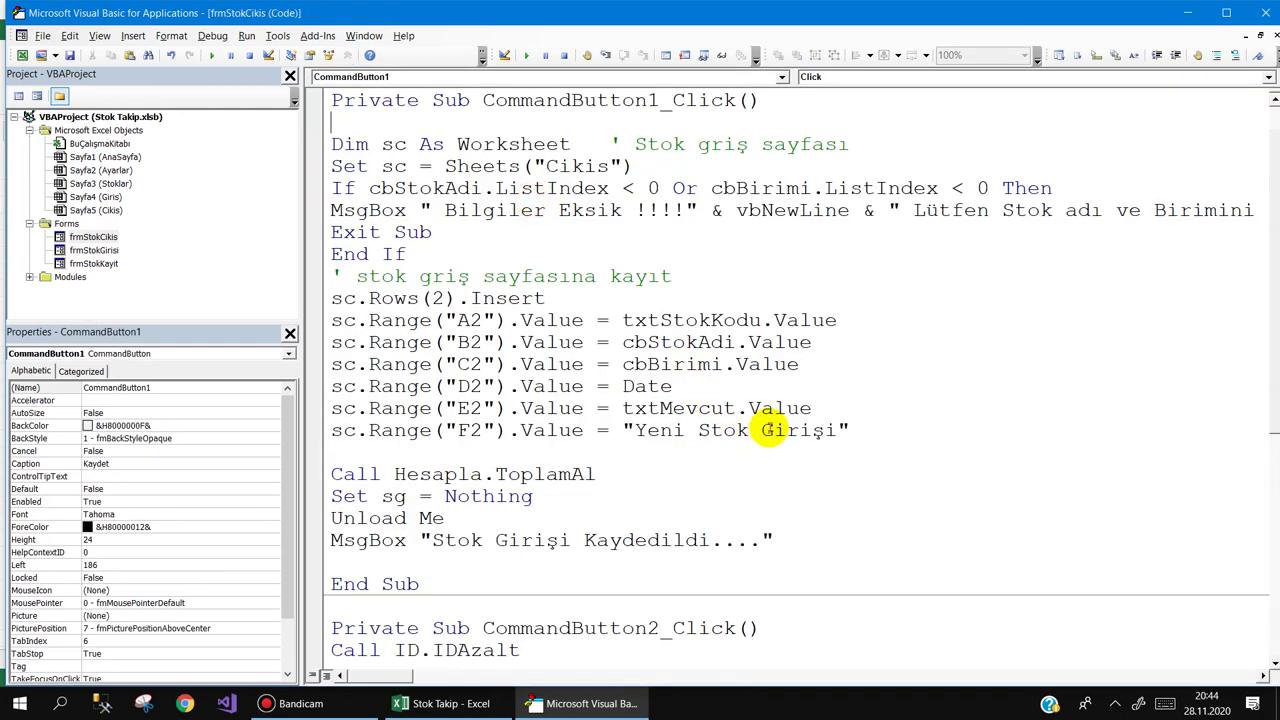
double_click(768, 430)
text(Çıkışı)
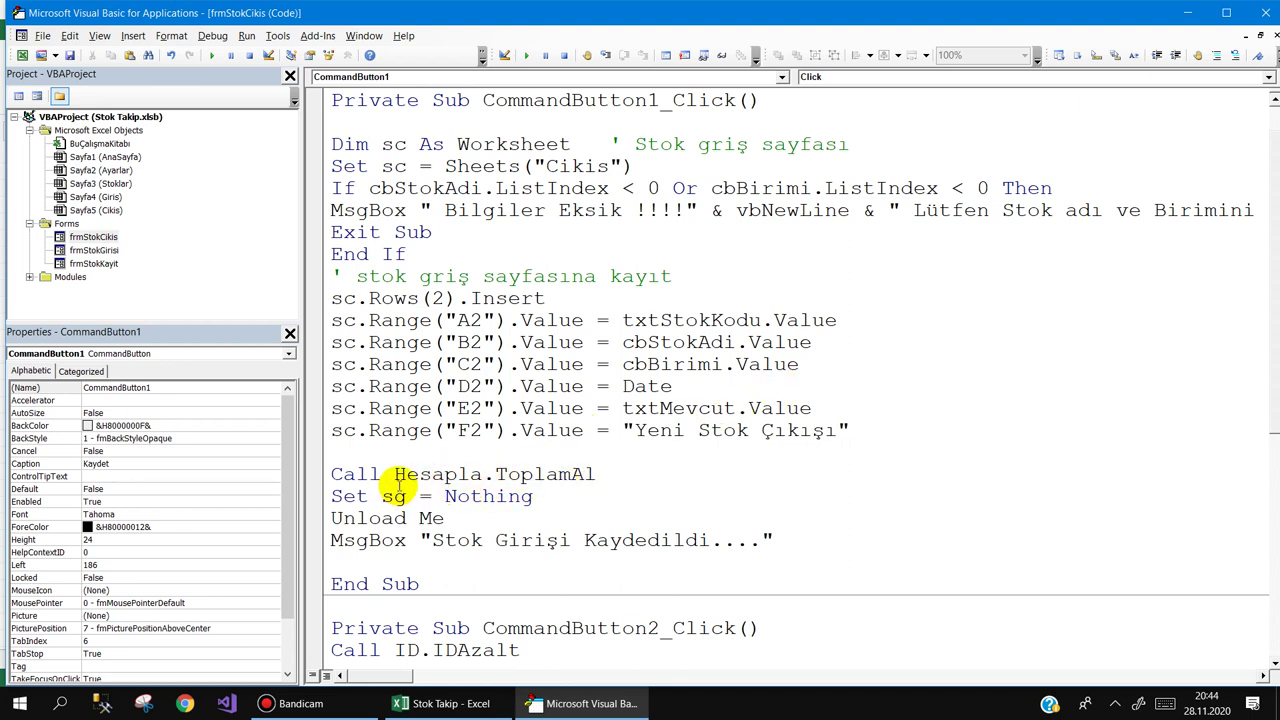
double_click(515, 542)
text(Çık)
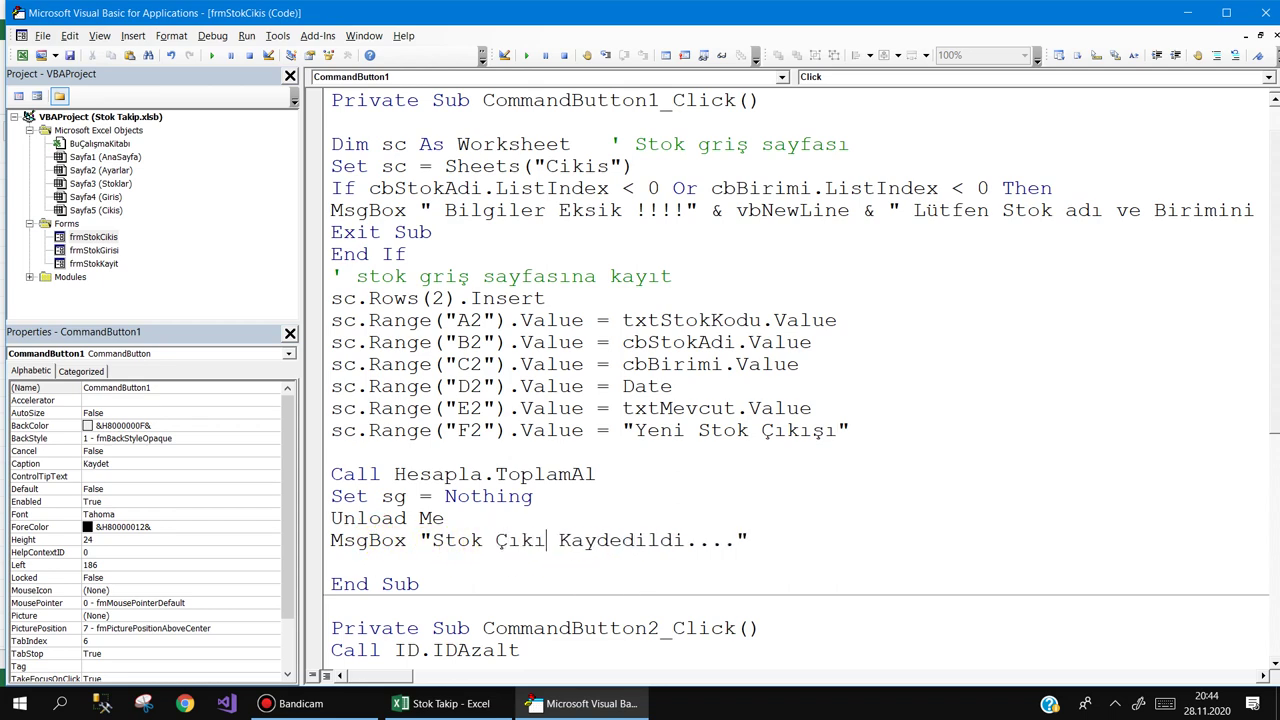
text(ı)
Step: Open the Hesapla module's code containing the ToplamAl routine
scroll(651, 445, down, 2)
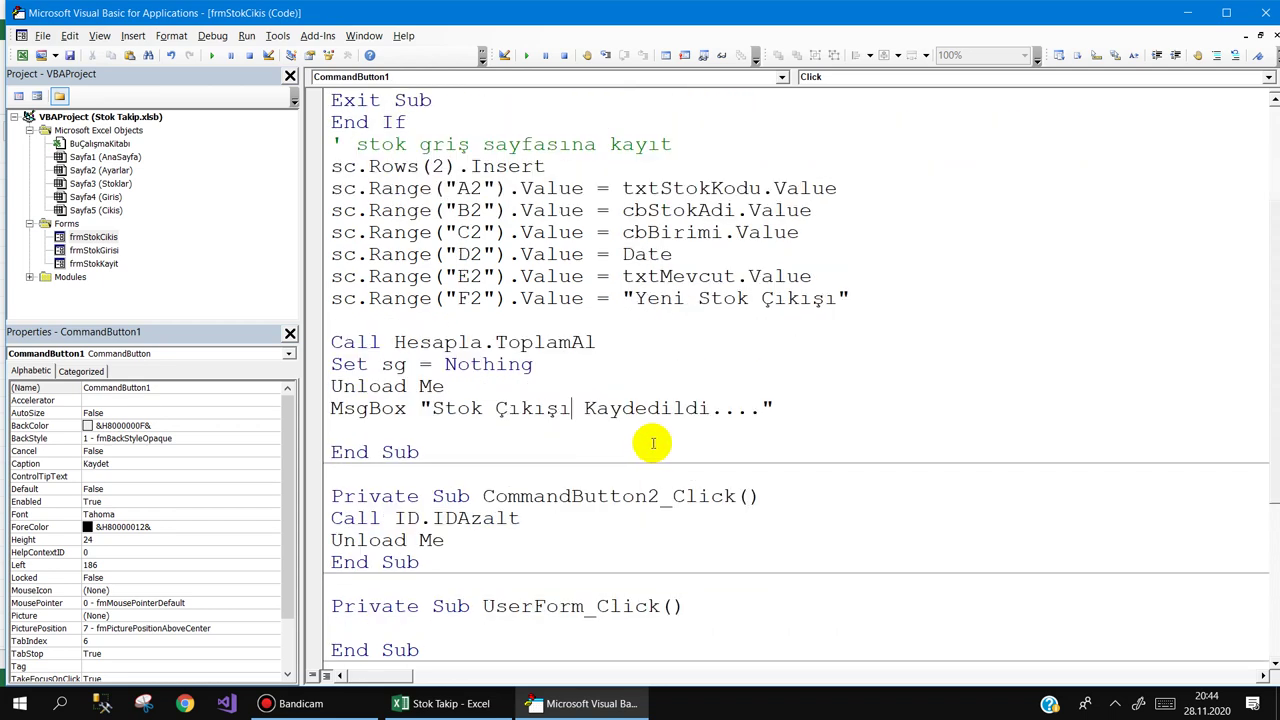
scroll(598, 330, down, 3)
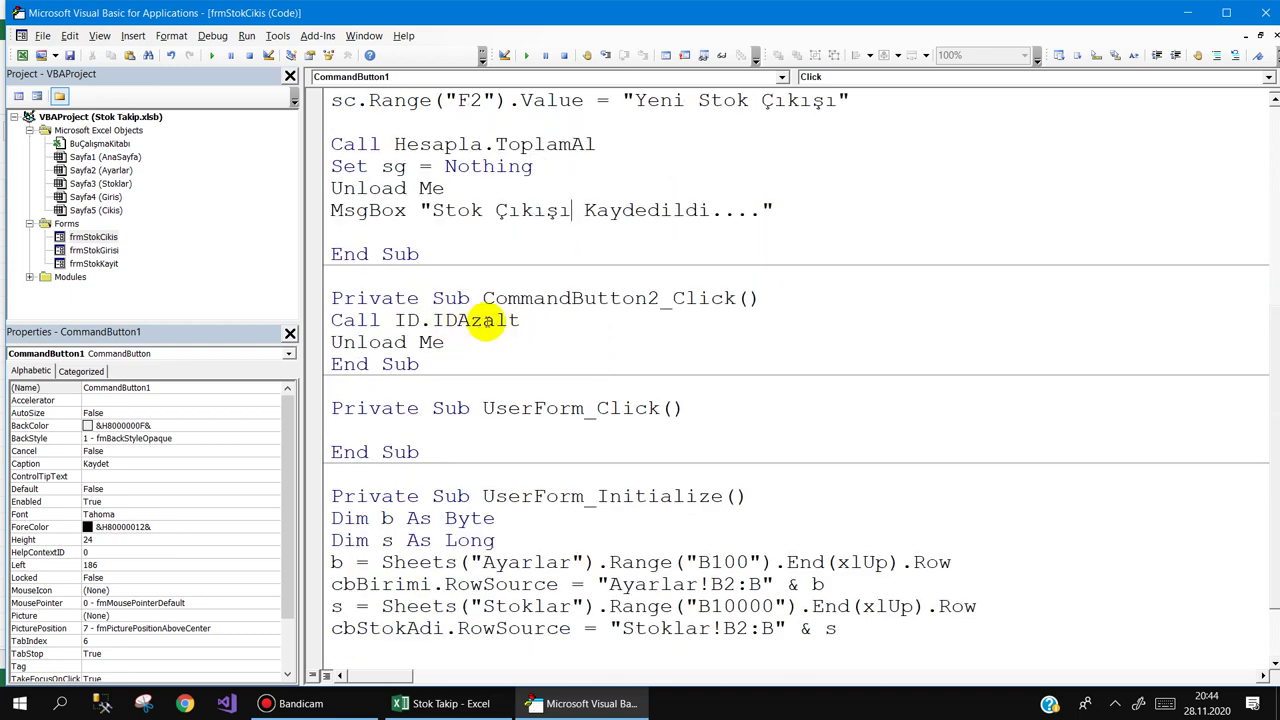
scroll(514, 338, down, 2)
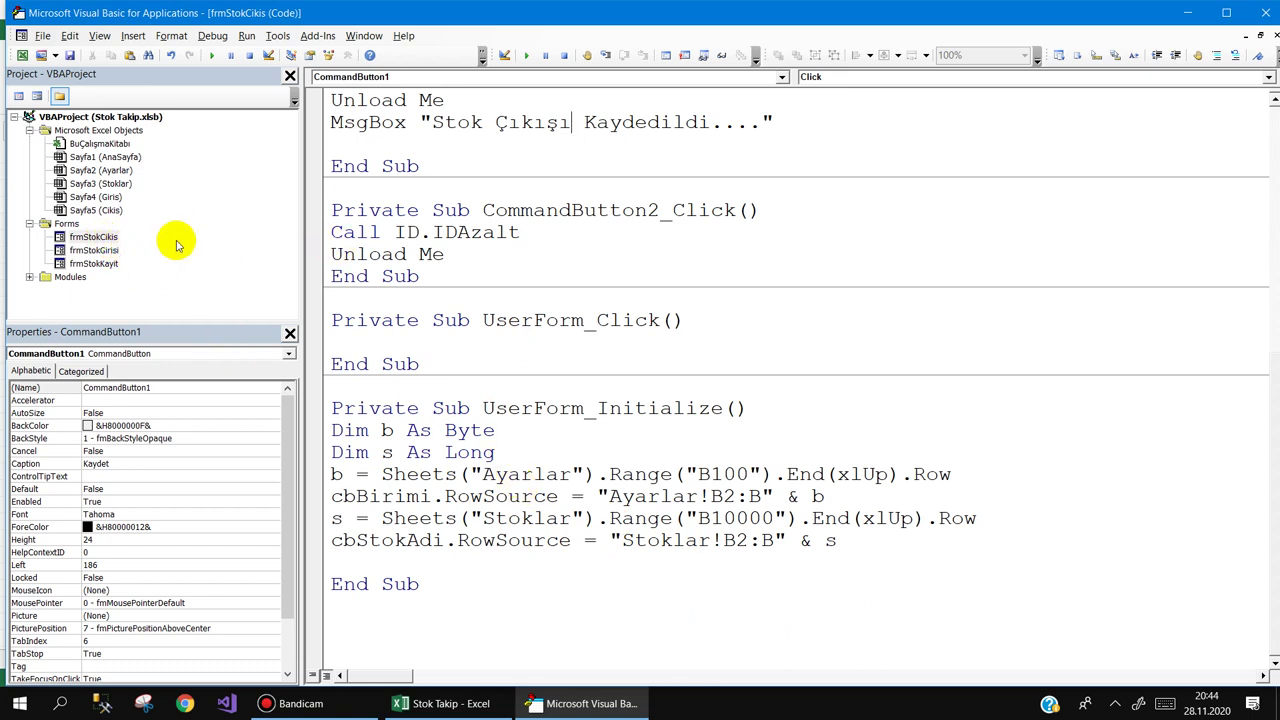
scroll(430, 252, up, 2)
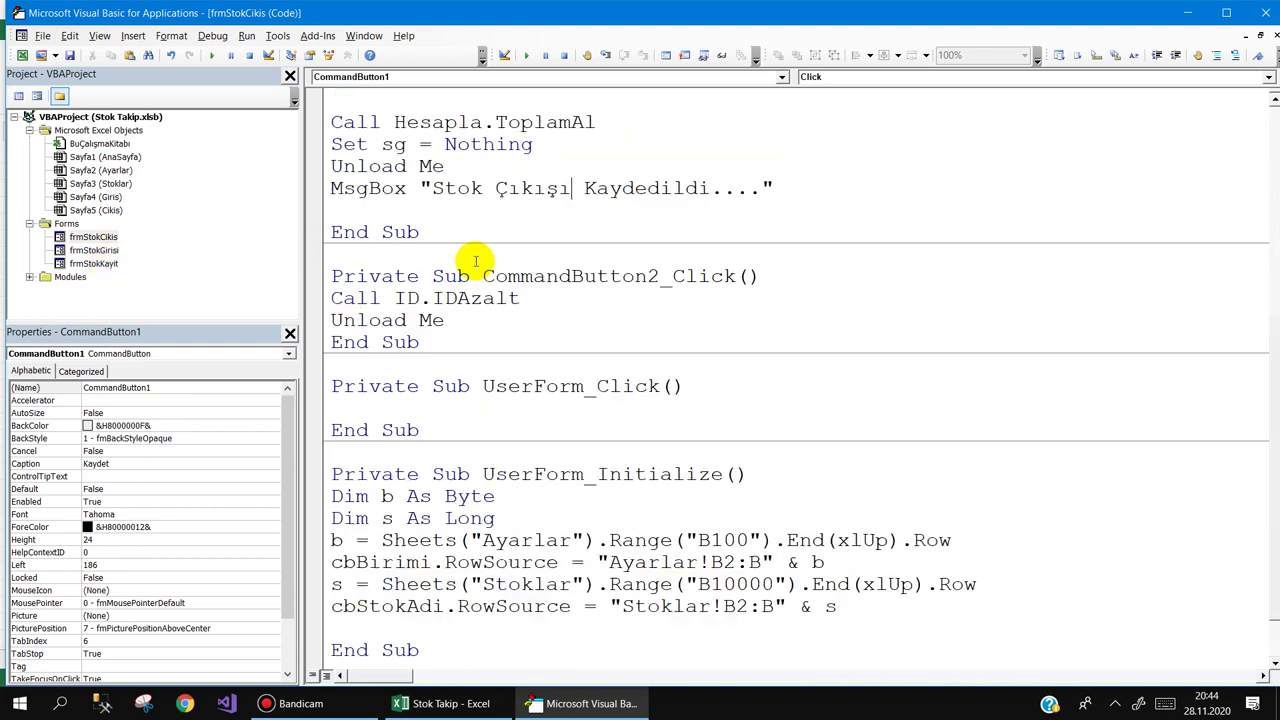
scroll(457, 252, up, 4)
scroll(462, 254, up, 1)
scroll(462, 254, down, 2)
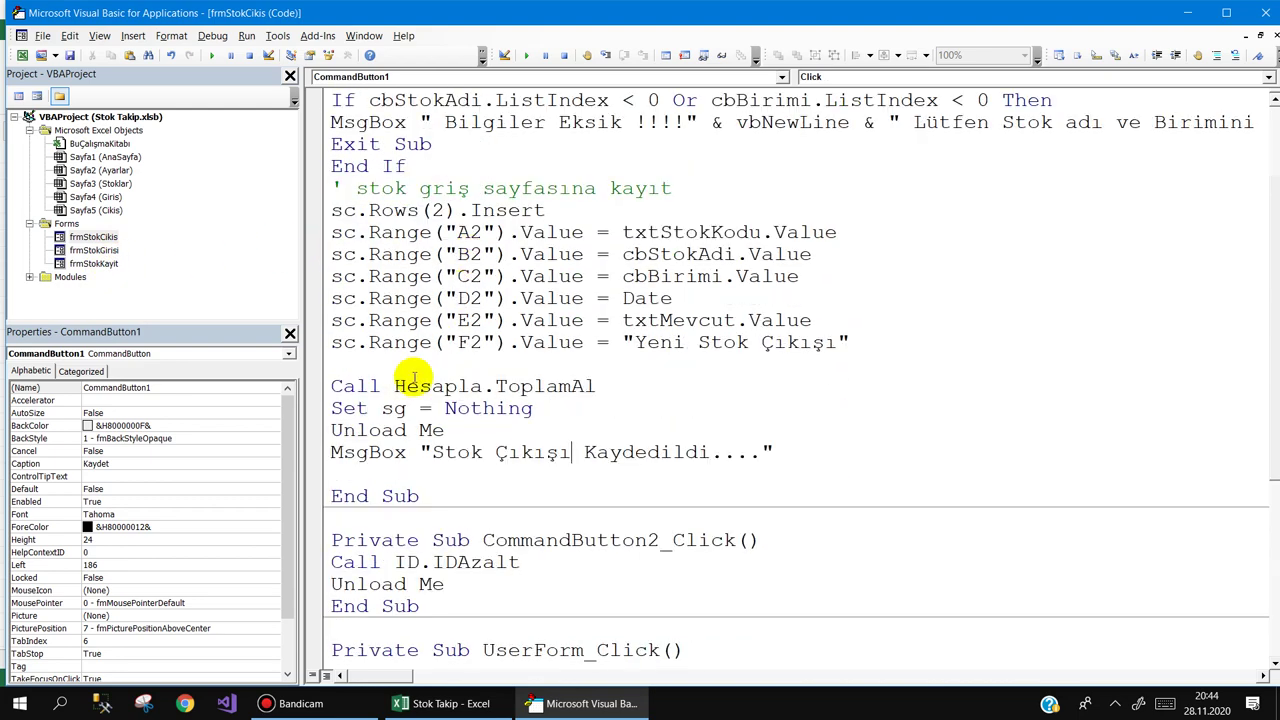
double_click(533, 388)
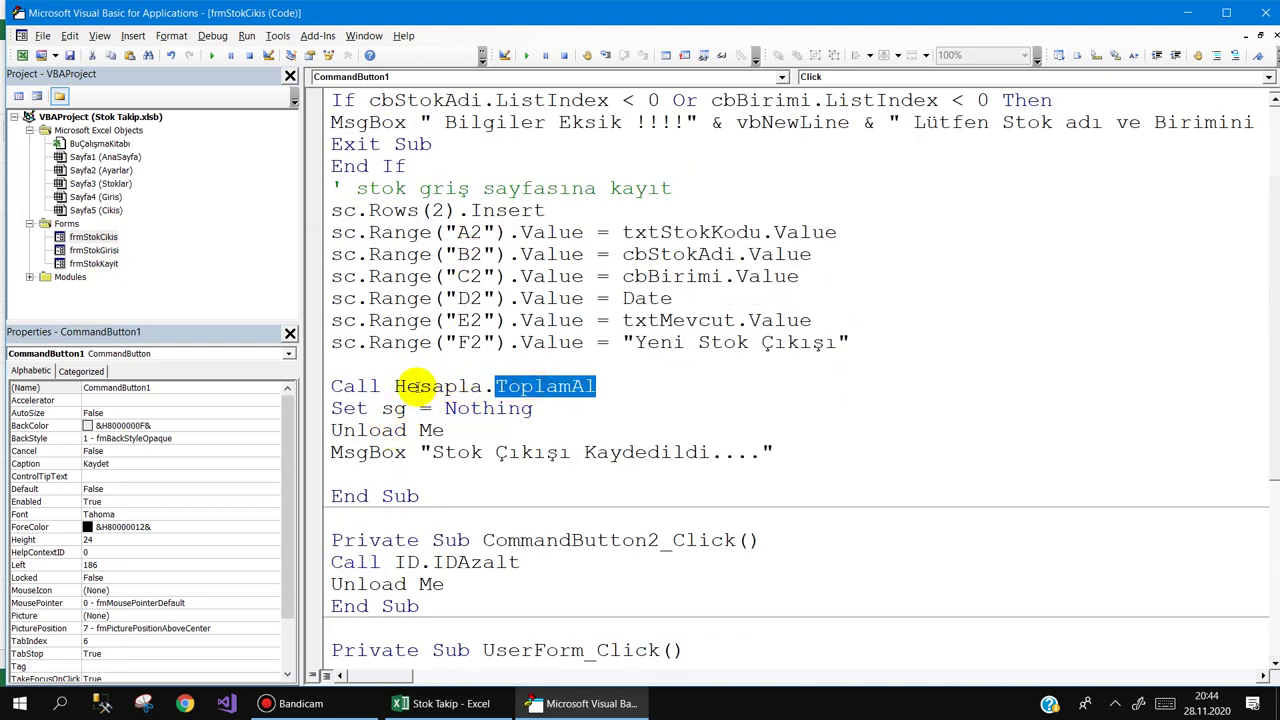
click(30, 277)
double_click(84, 290)
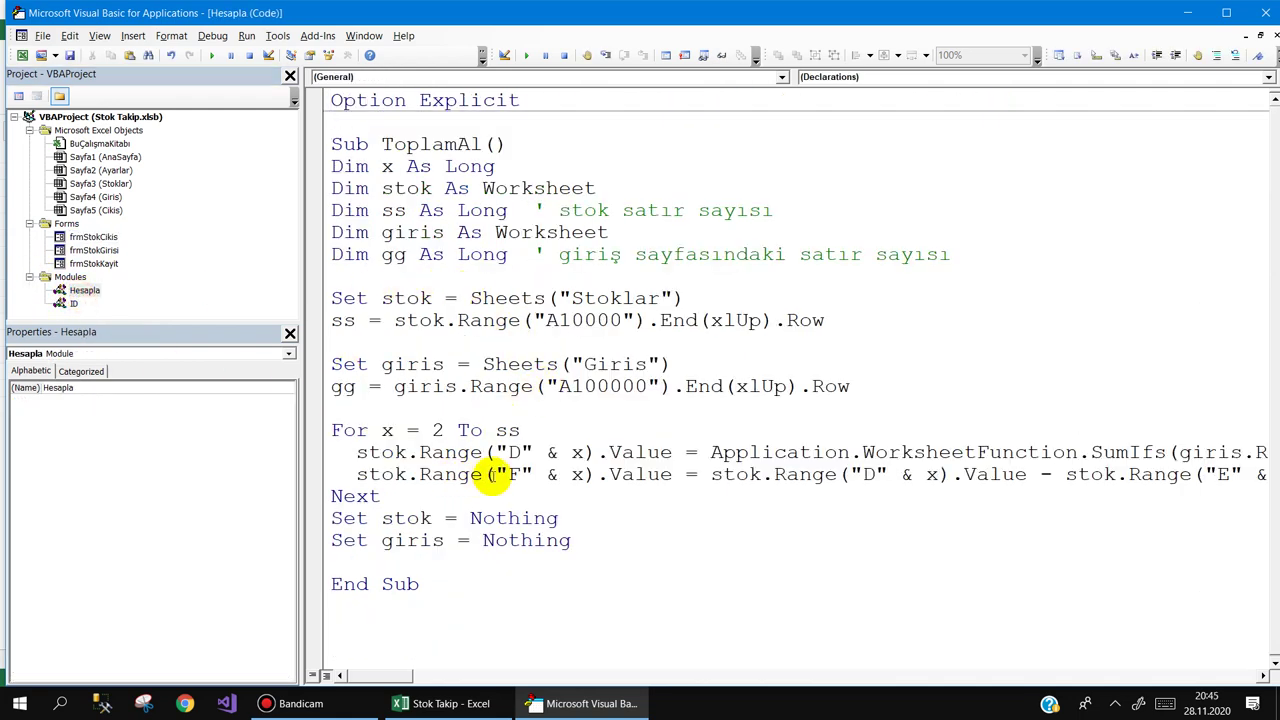
Step: Review the column D SumIfs and column F lines in ToplamAl against the Stoklar sheet totals
drag(748, 474, 1272, 485)
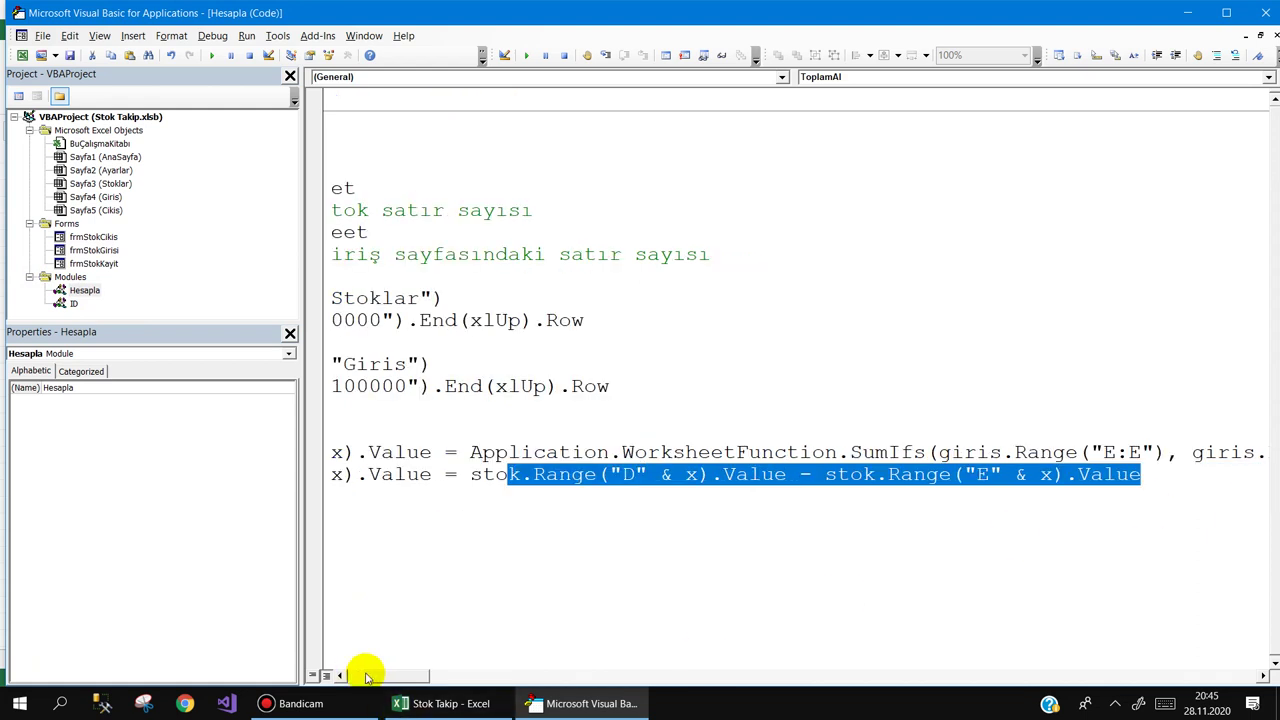
drag(393, 676, 363, 678)
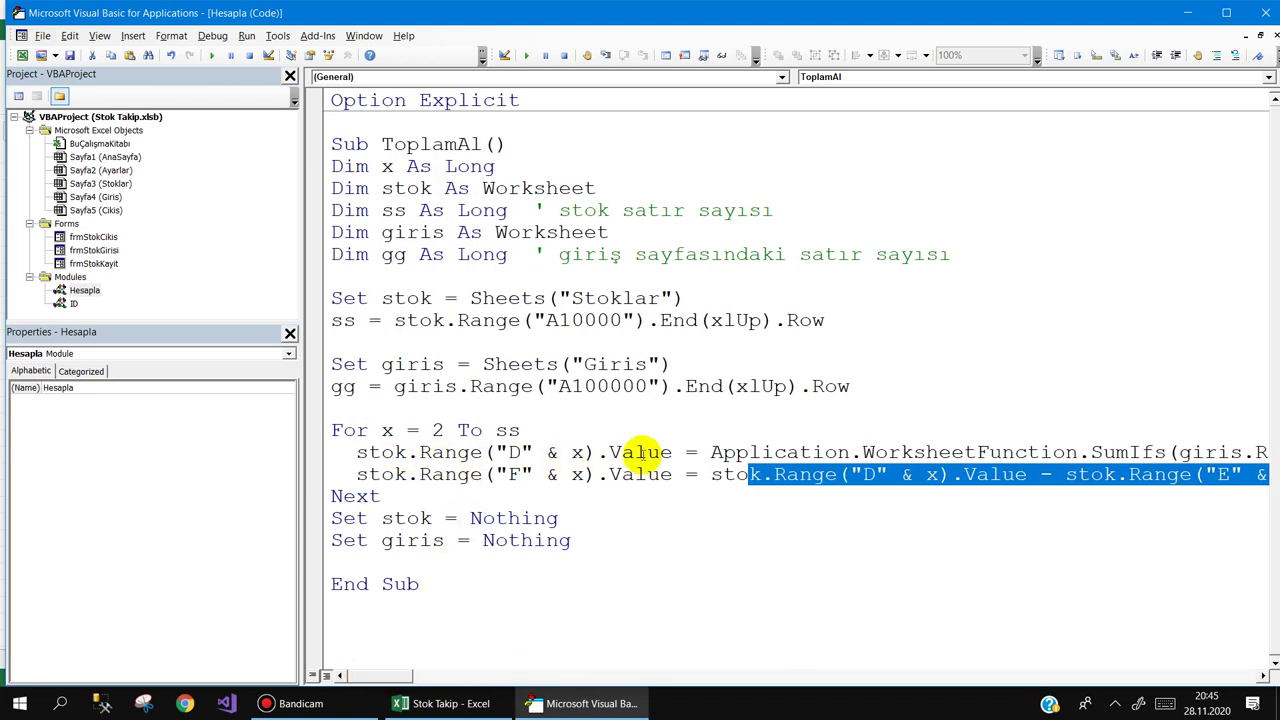
drag(710, 452, 1271, 460)
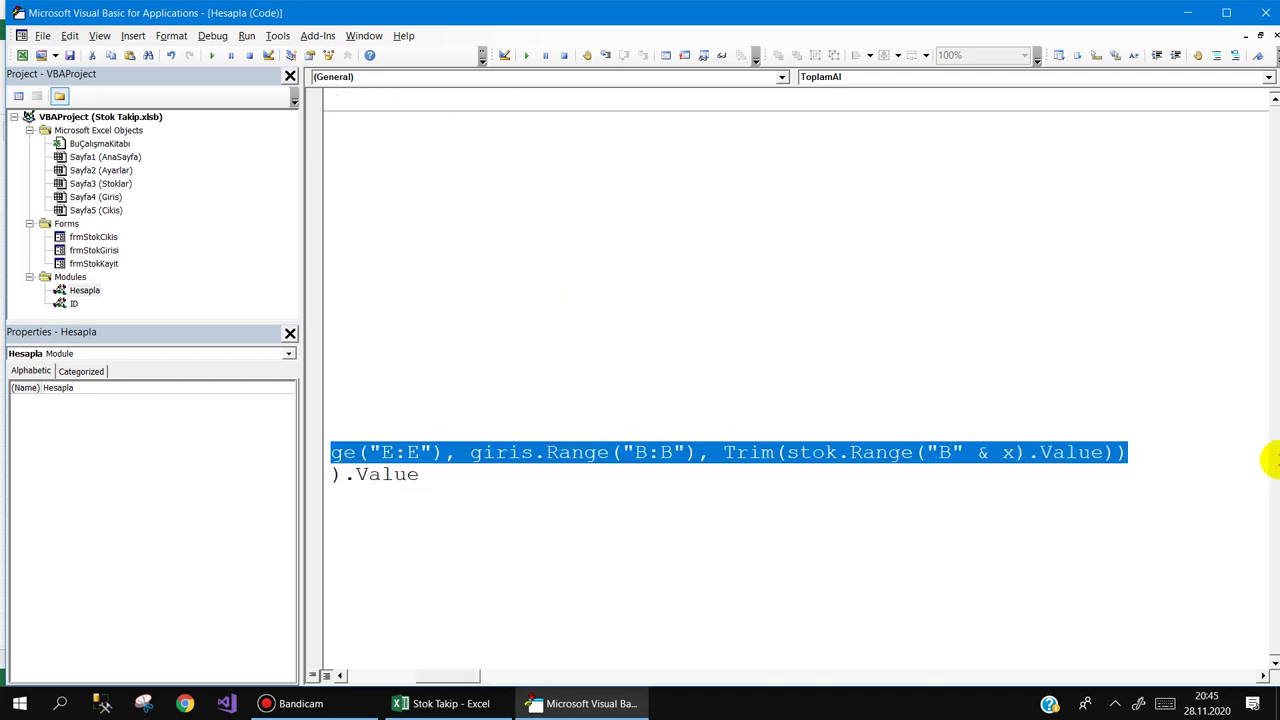
click(440, 703)
click(215, 657)
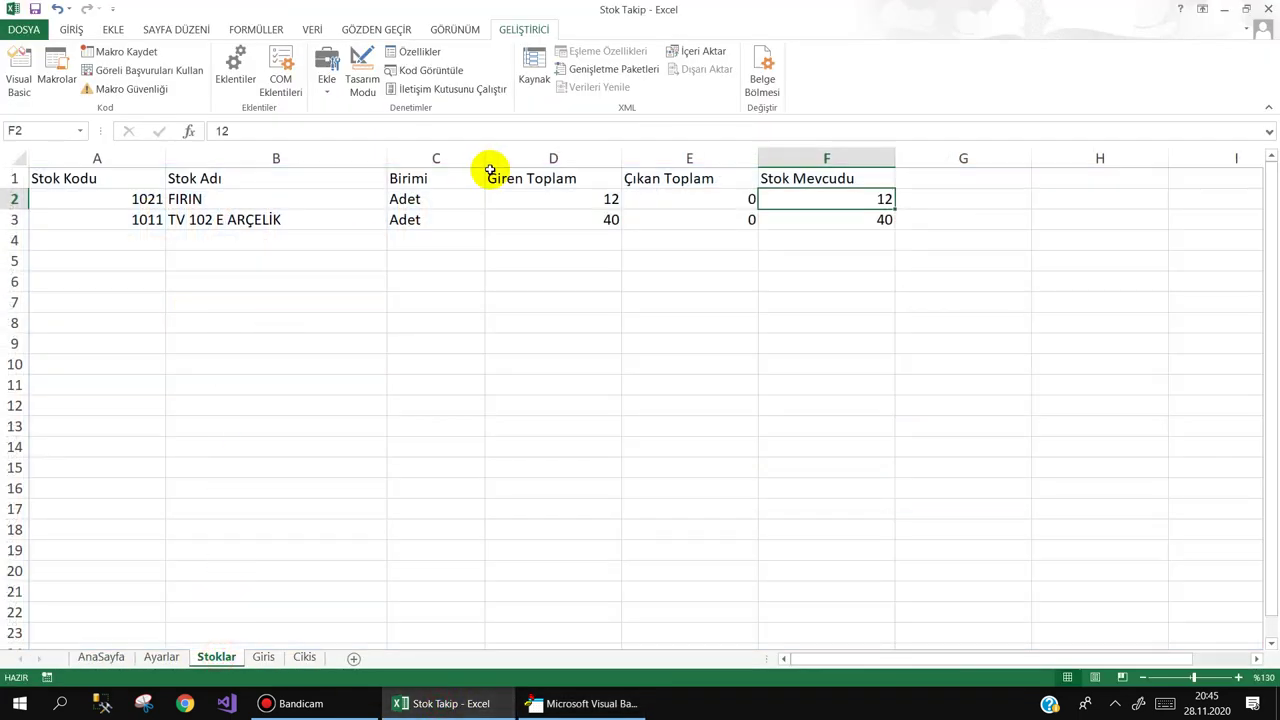
click(592, 703)
mouse_move(445, 676)
mouse_down()
mouse_move(378, 690)
mouse_move(371, 680)
mouse_up()
Step: Duplicate the column D SumIfs line directly below itself
click(355, 474)
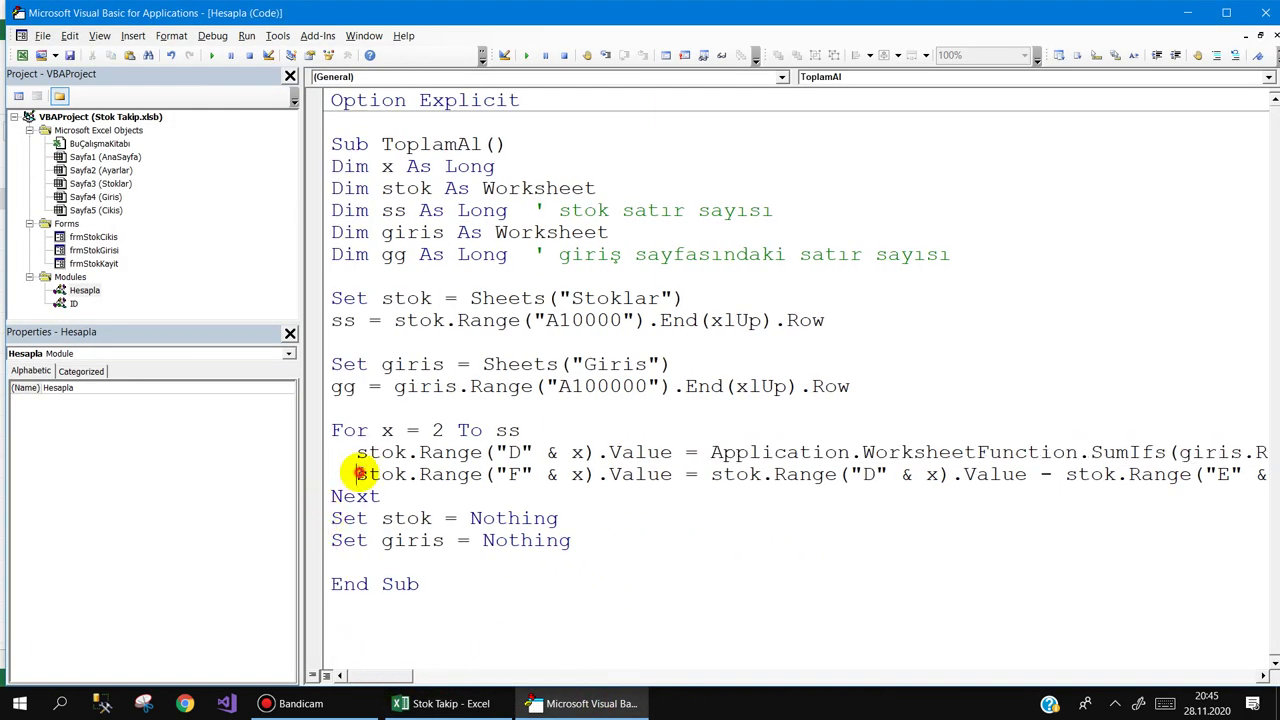
key(Return)
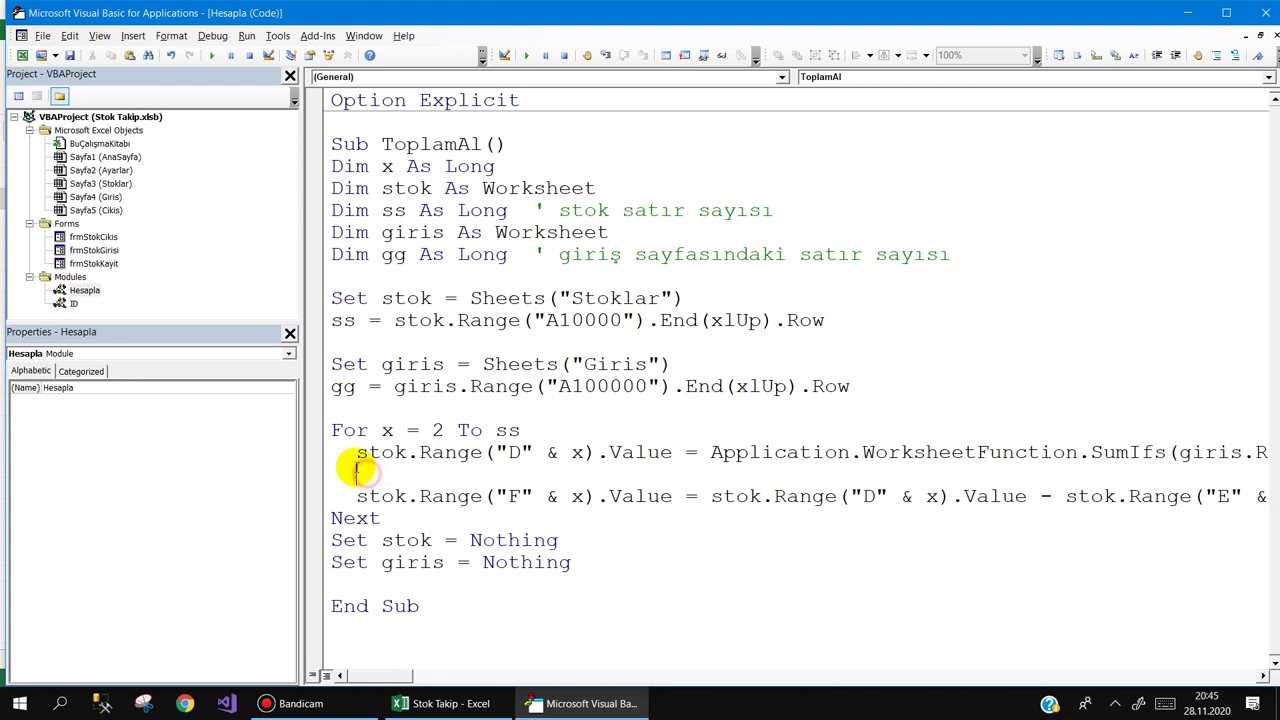
key(shift+Up)
key(ctrl+c)
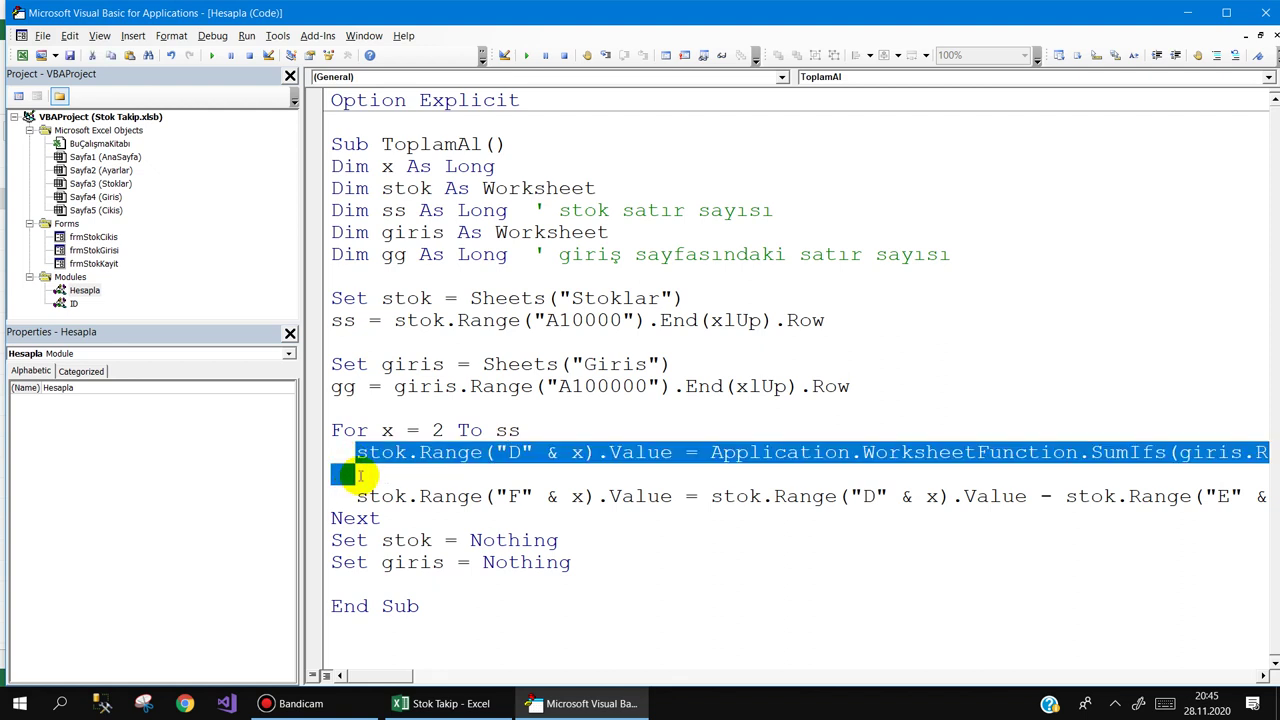
click(357, 474)
key(ctrl+v)
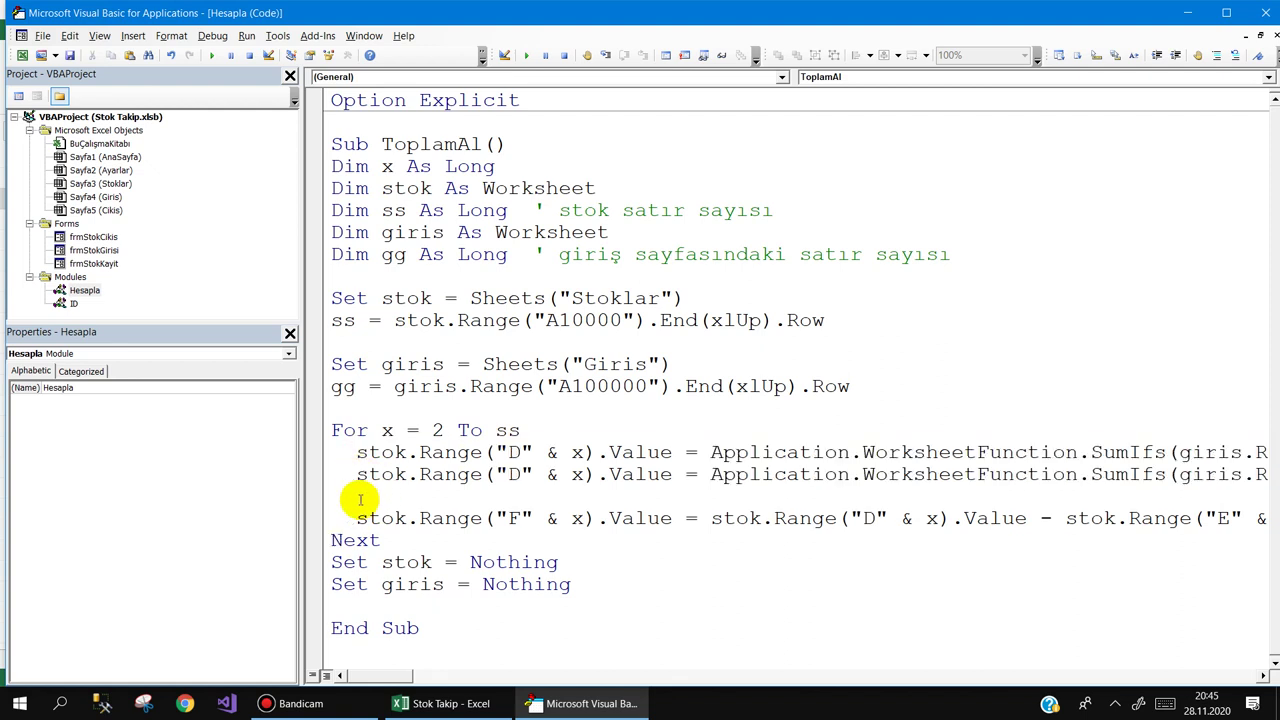
key(Delete)
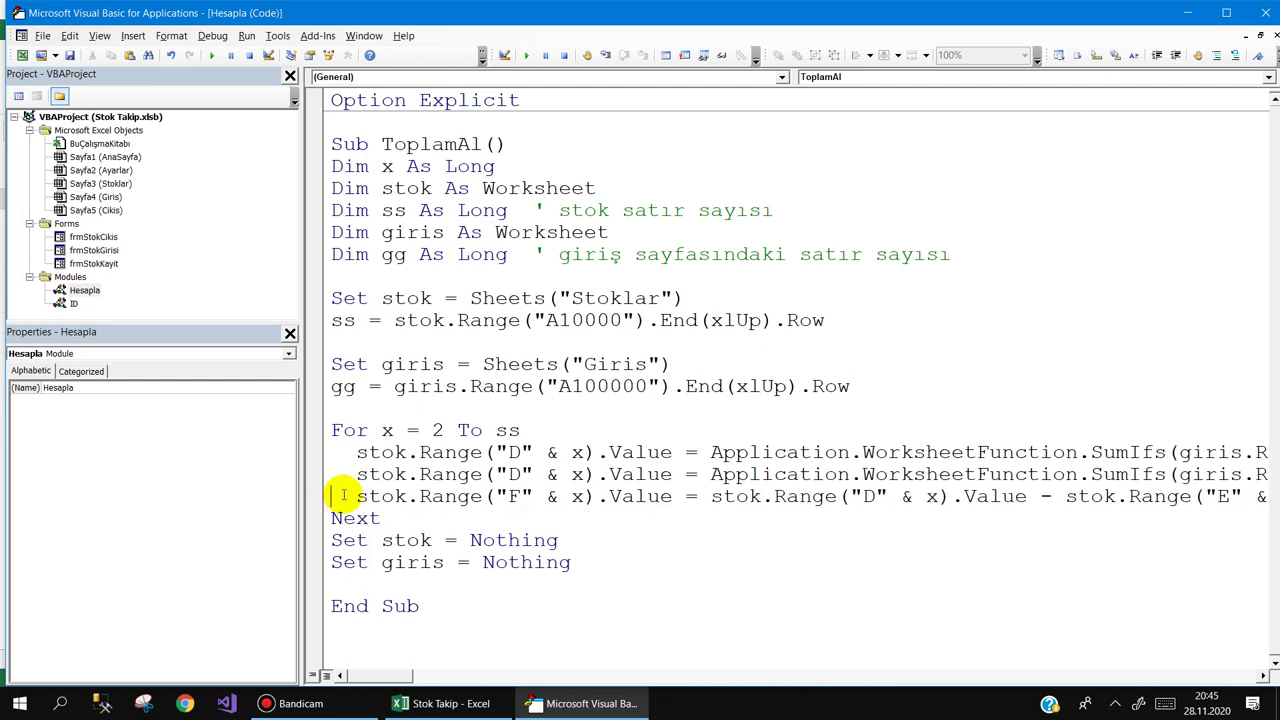
Step: Change the copied line's column D to E and sheet giris to Cikis, then view the Cikis sheet
click(474, 705)
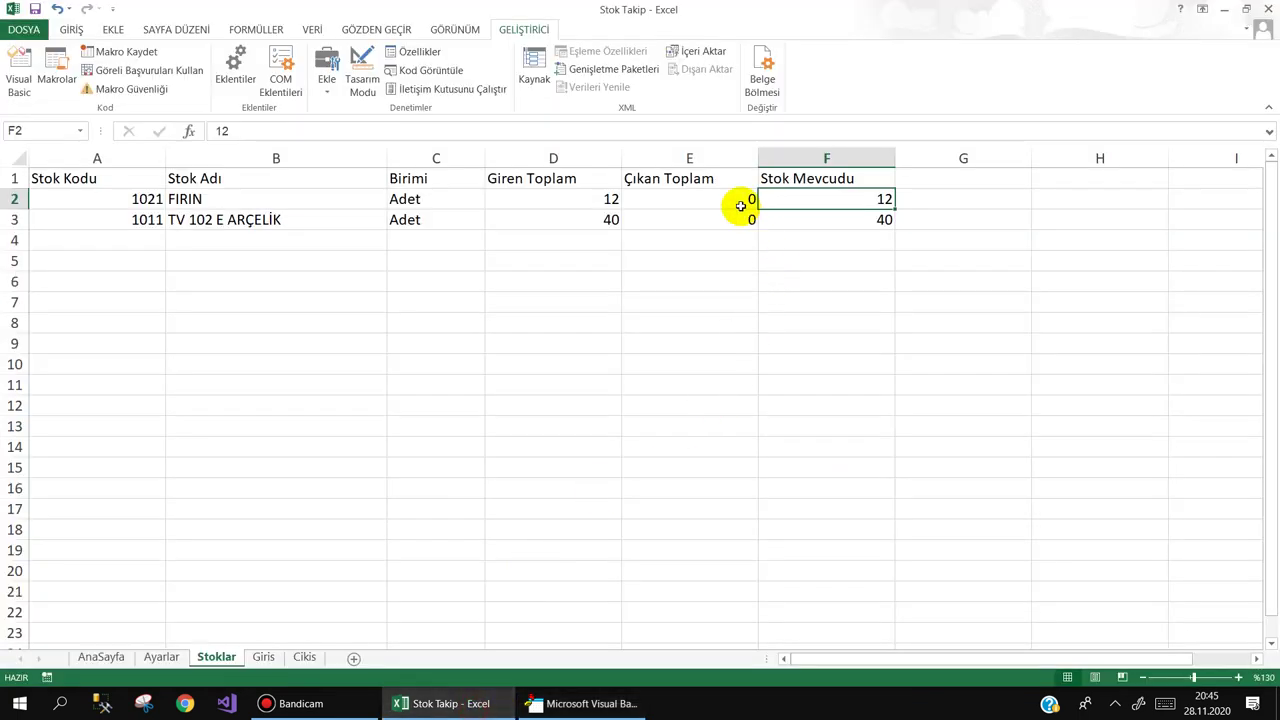
click(608, 703)
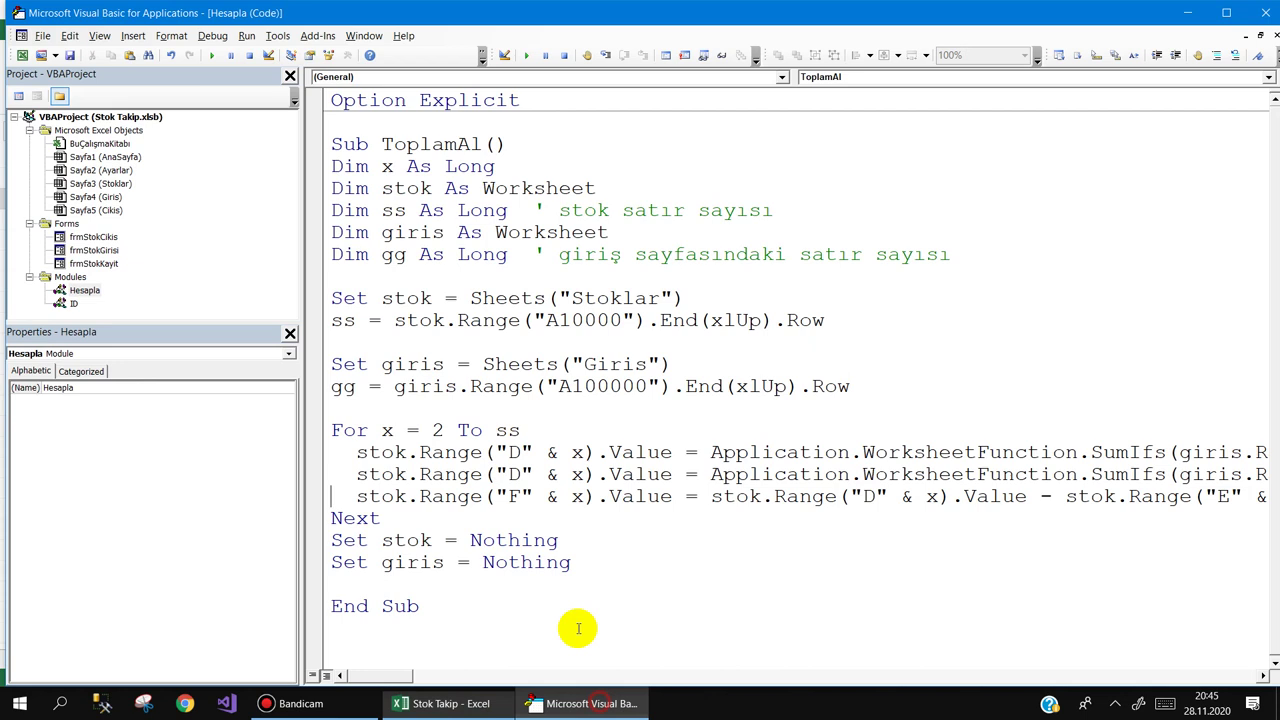
double_click(510, 475)
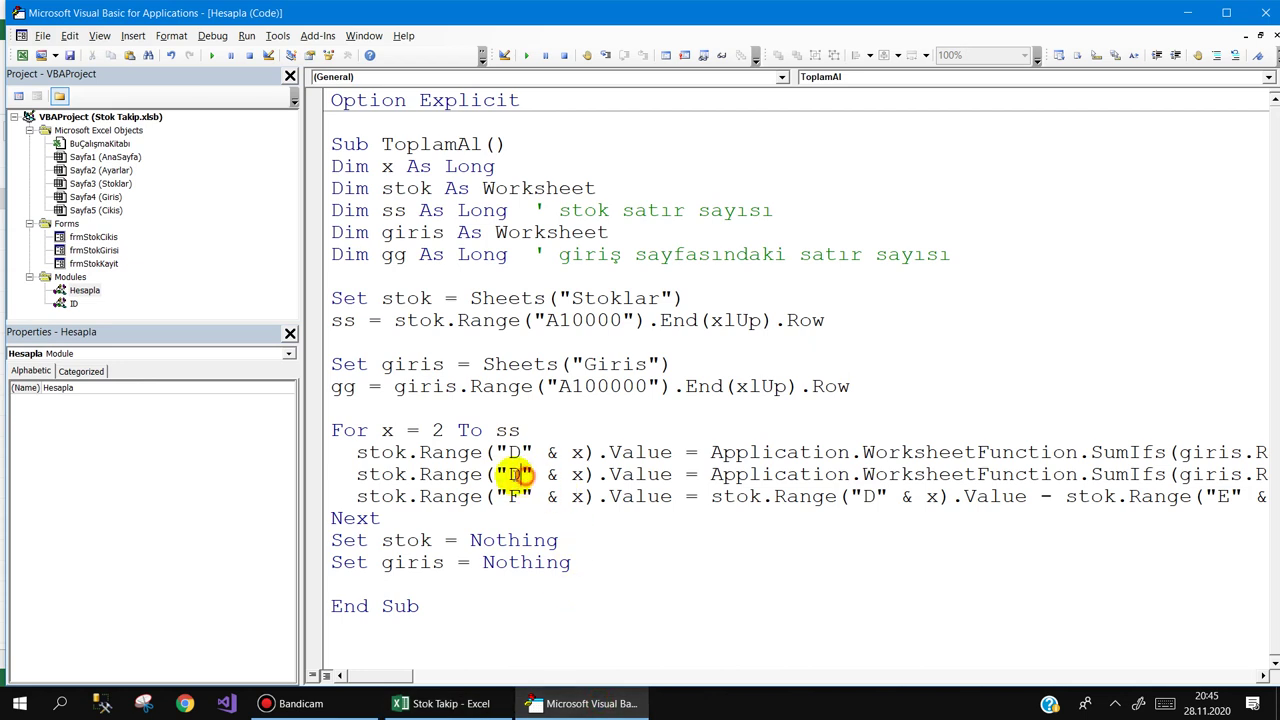
text(E)
drag(372, 676, 424, 682)
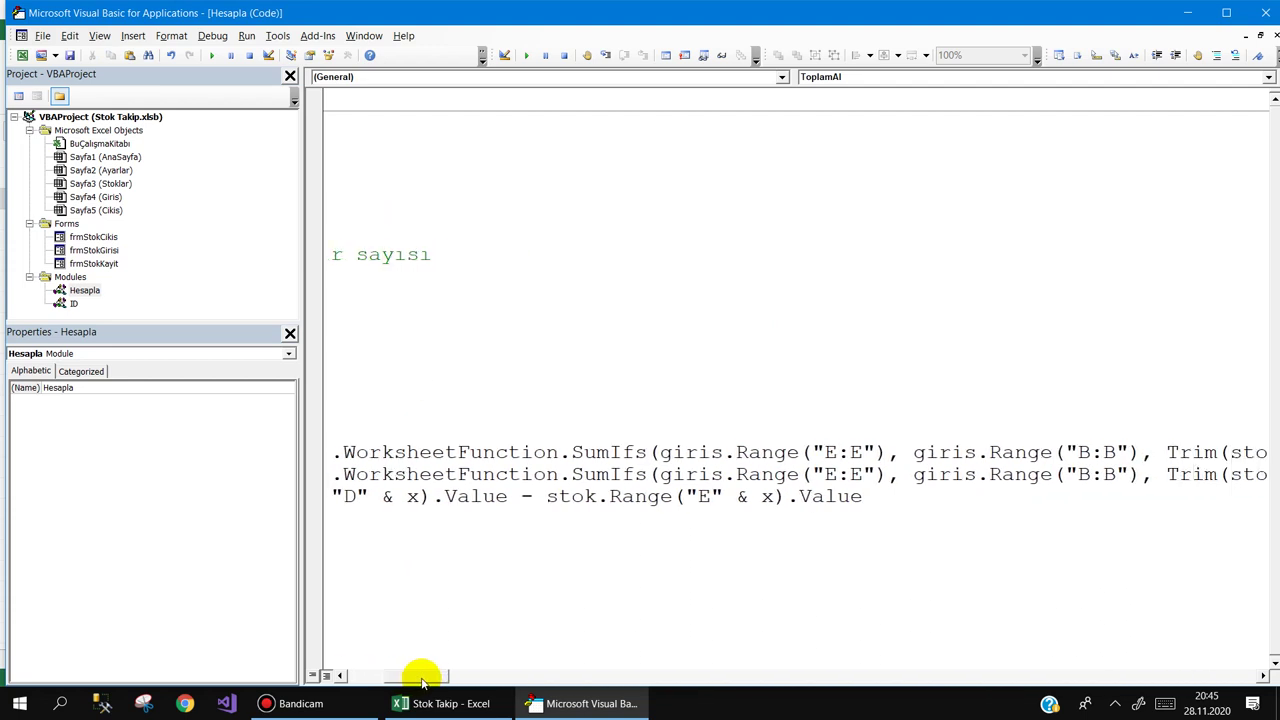
double_click(650, 475)
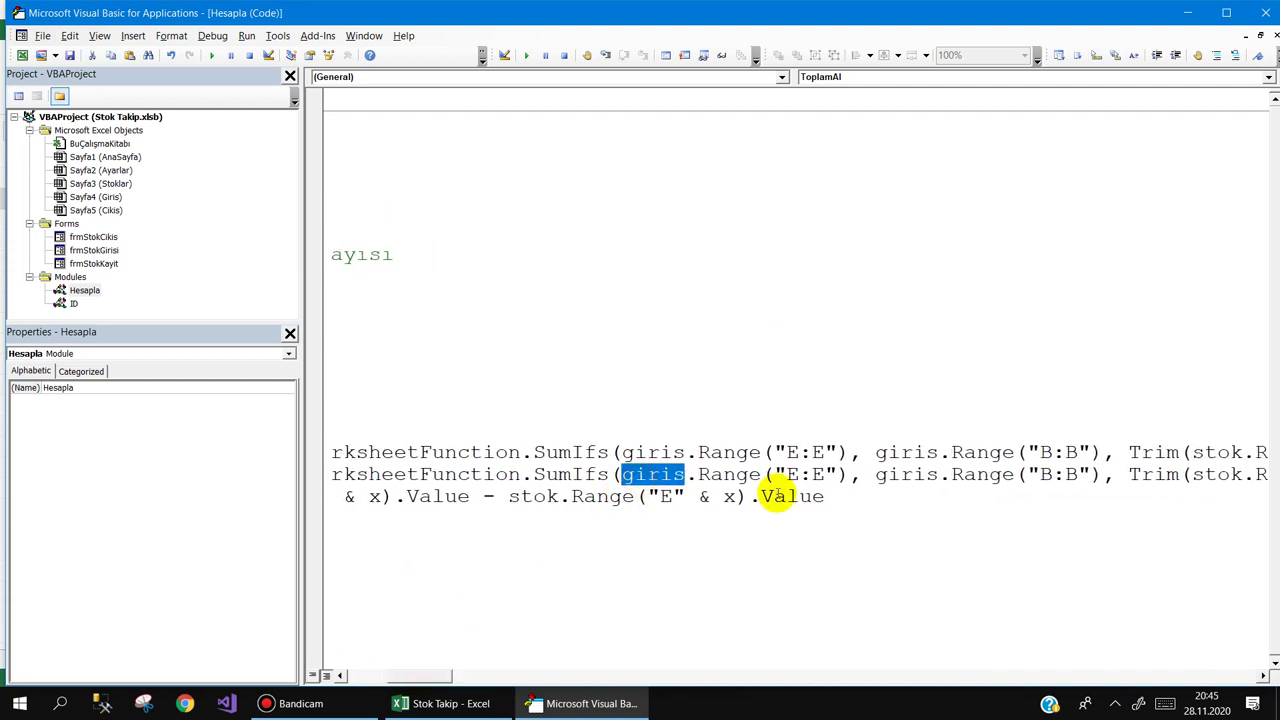
text(Cikis)
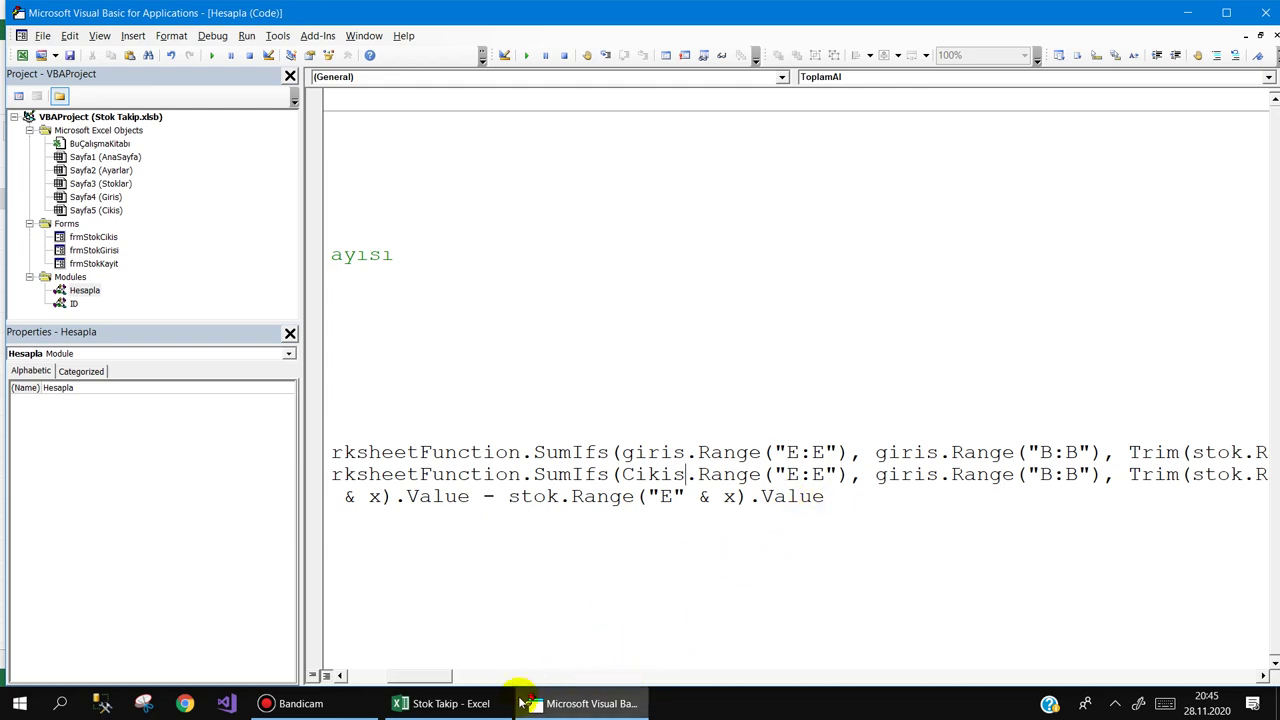
click(468, 703)
click(305, 657)
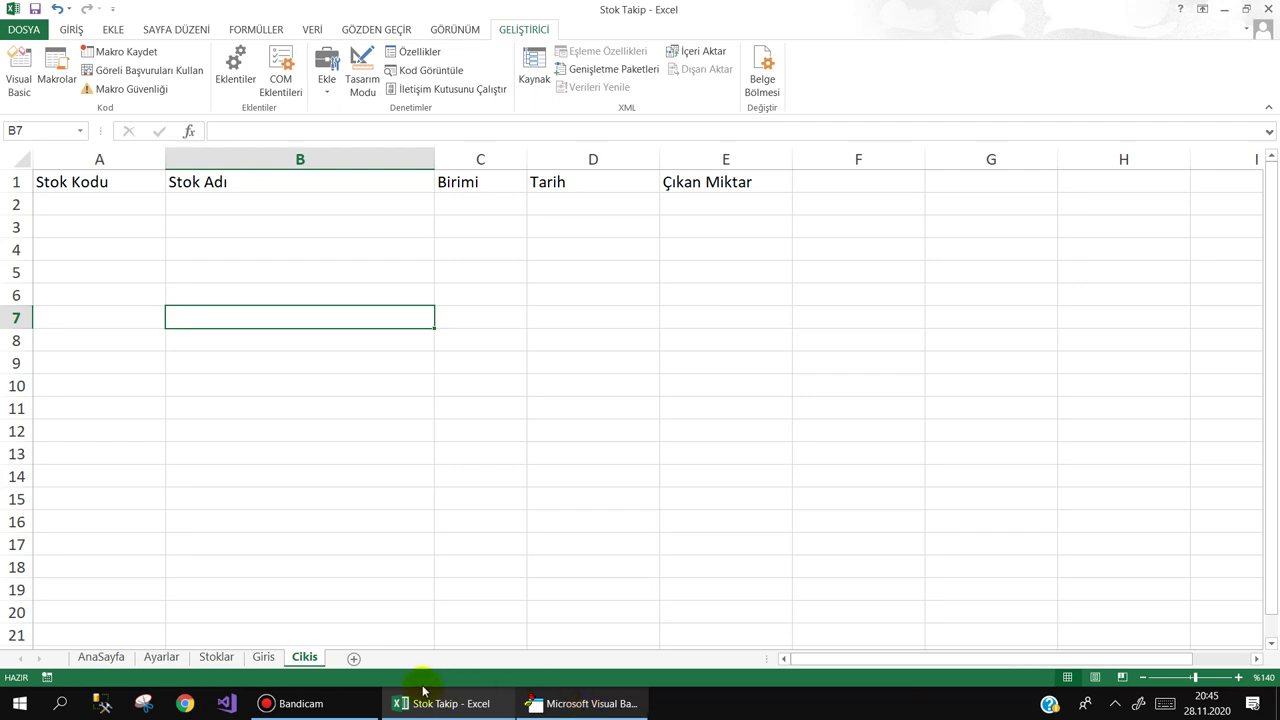
Step: Enter the header Açıklama in cell F1 of the Cikis sheet
click(260, 657)
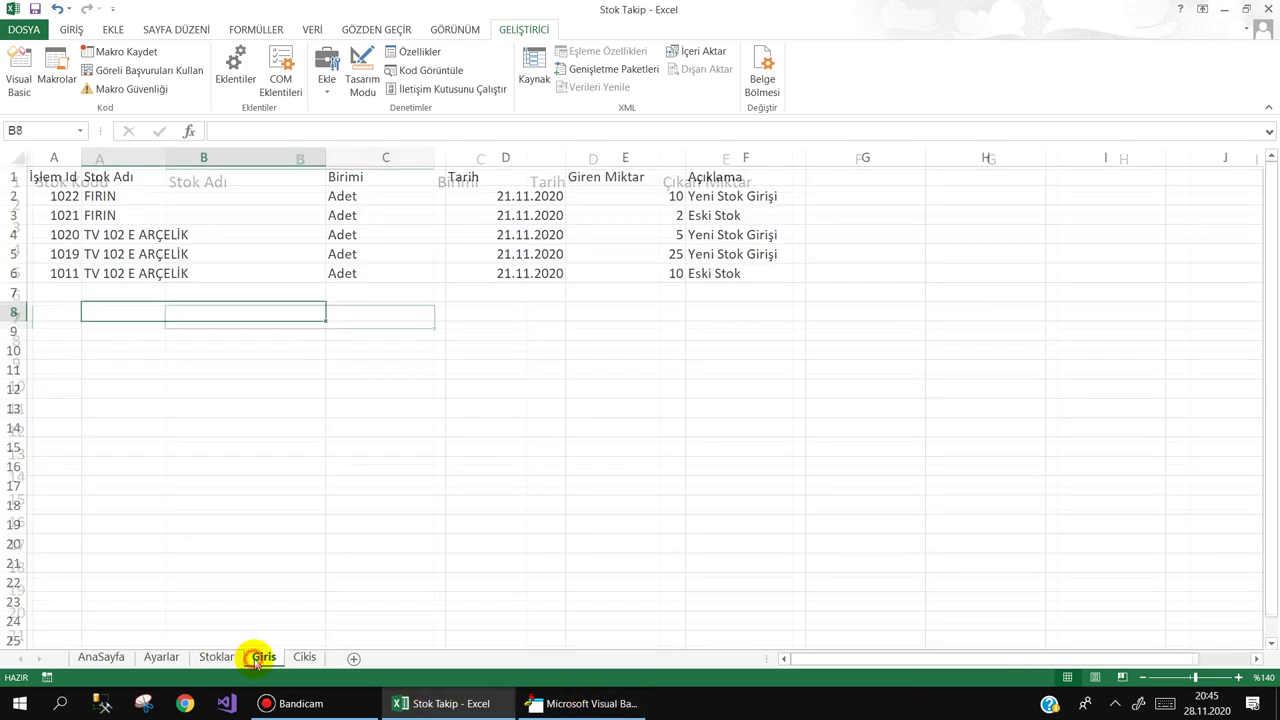
click(305, 657)
click(846, 182)
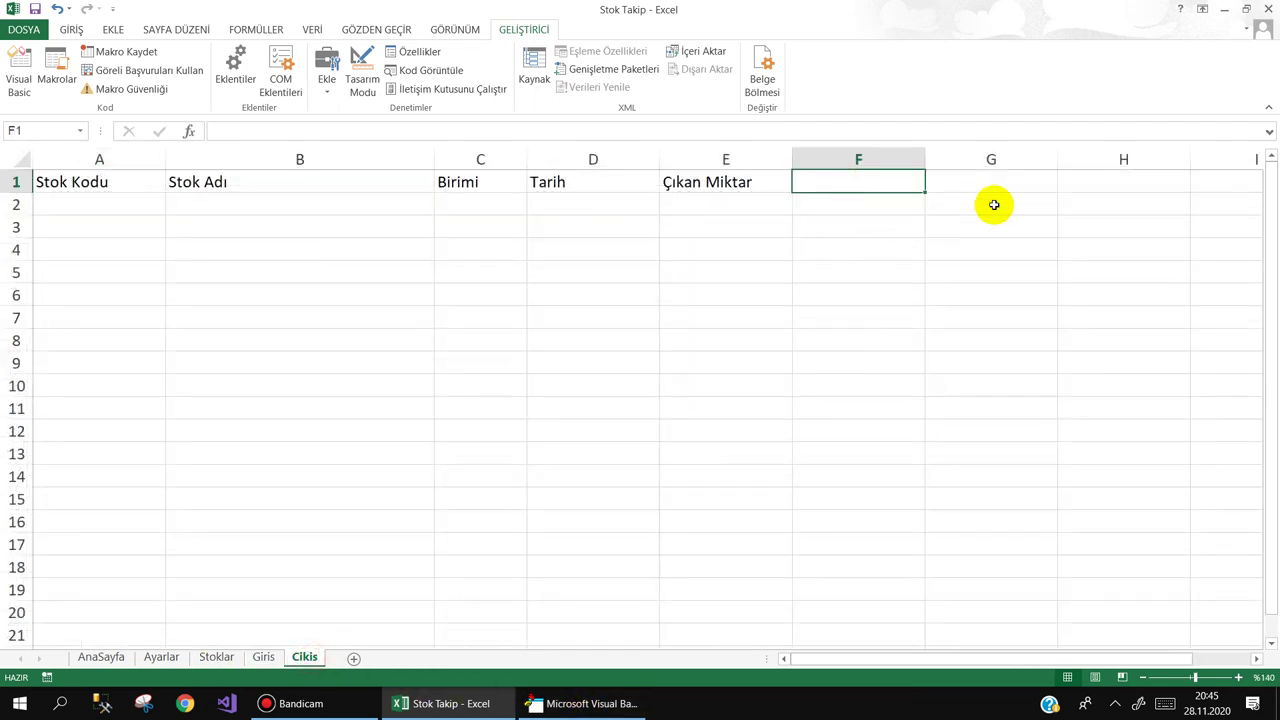
text(Açıklama)
key(Return)
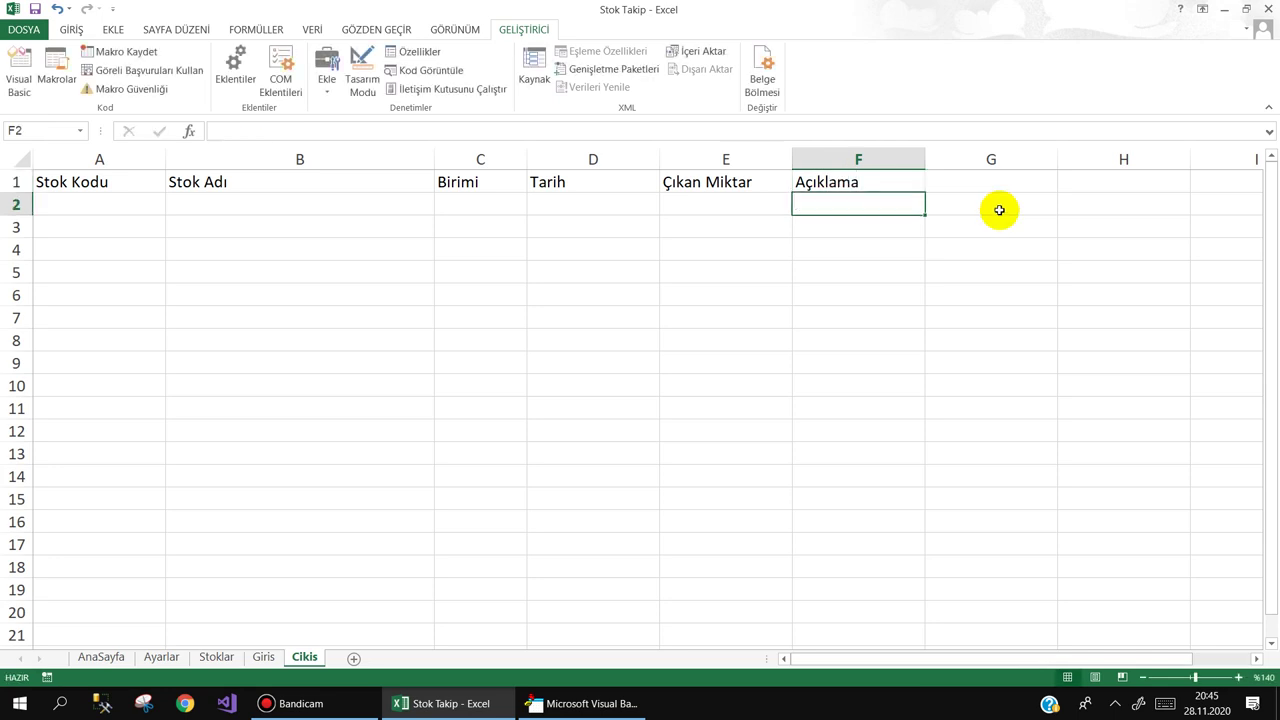
click(575, 703)
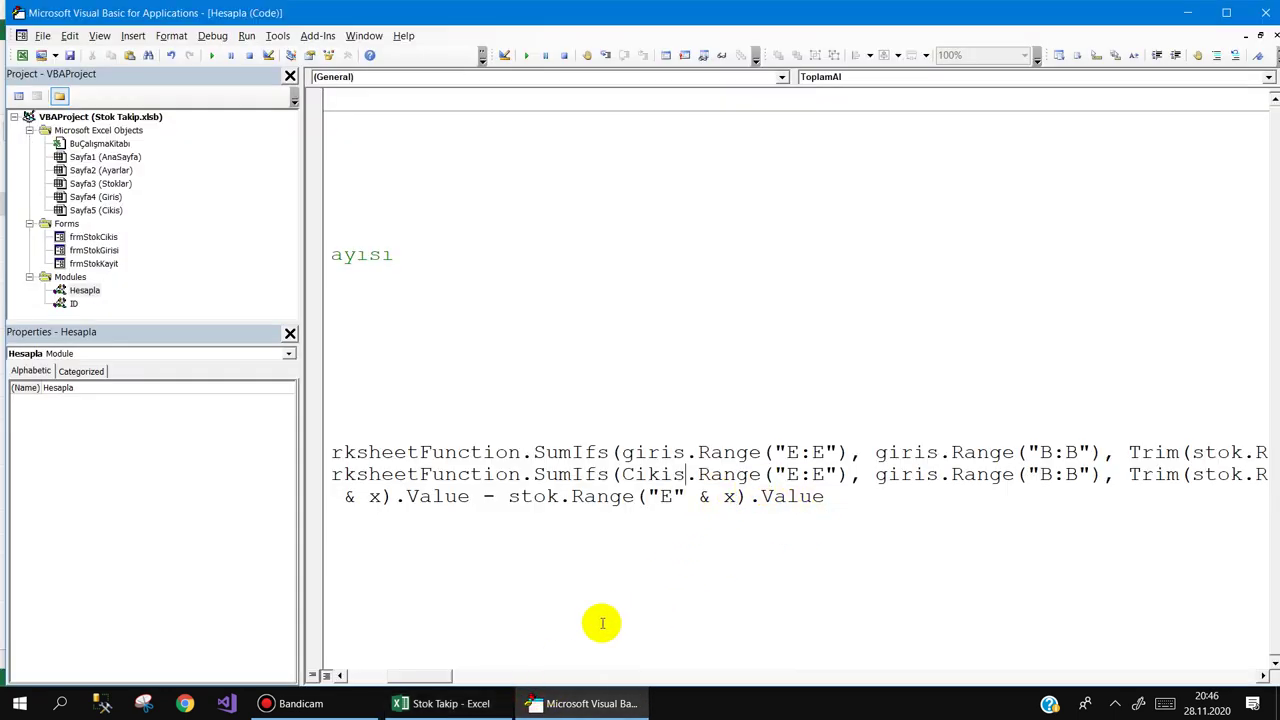
Step: Retype the column E SumIfs criteria range sheet from giris to Cikis
drag(422, 679, 451, 681)
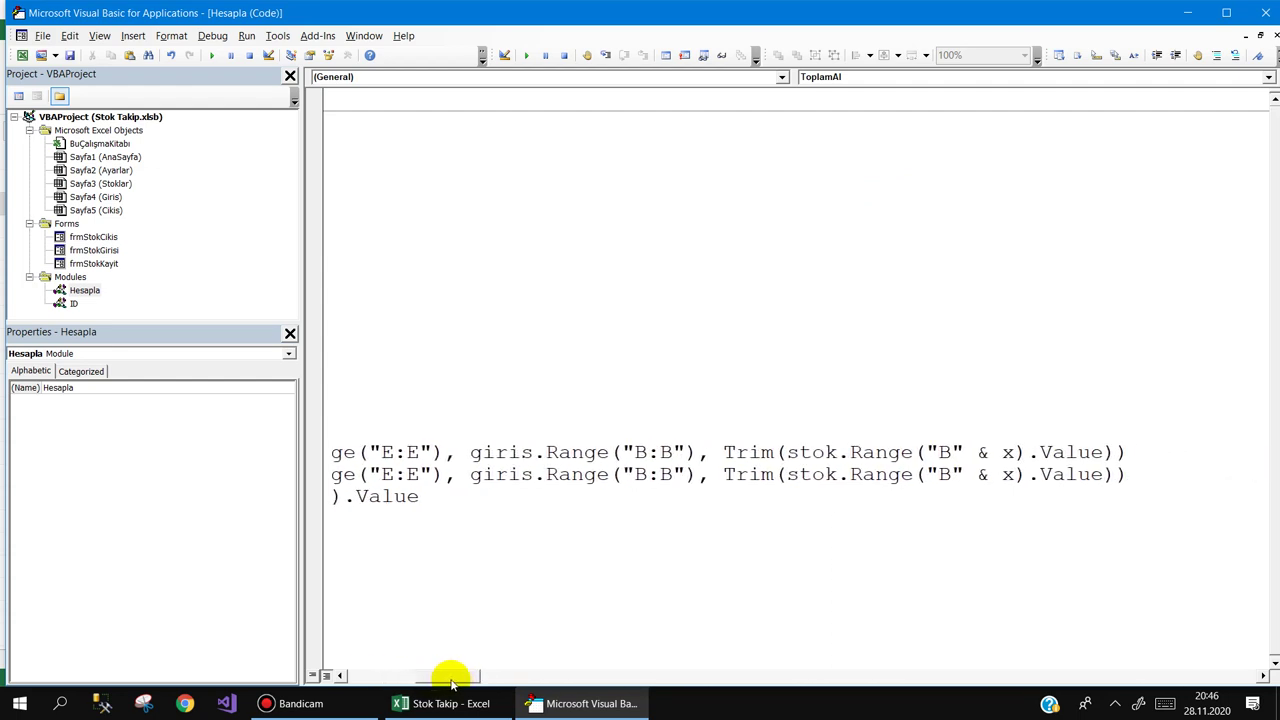
drag(451, 681, 452, 681)
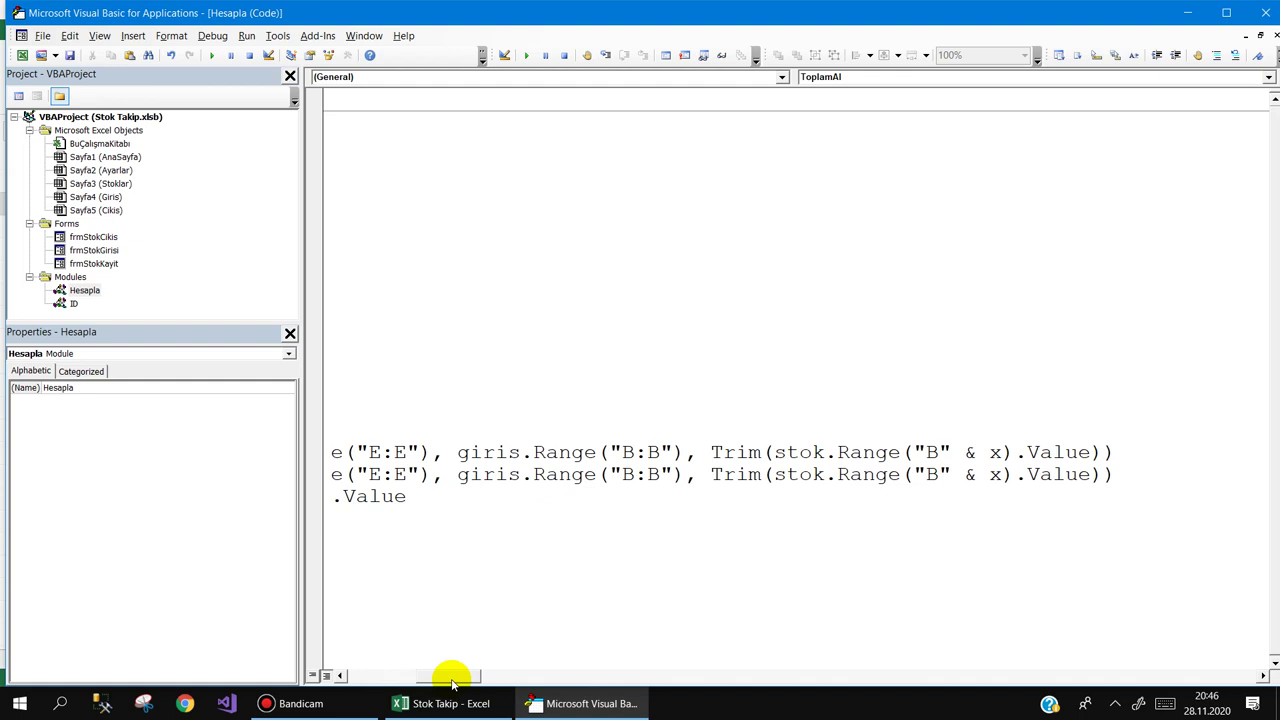
drag(452, 681, 443, 680)
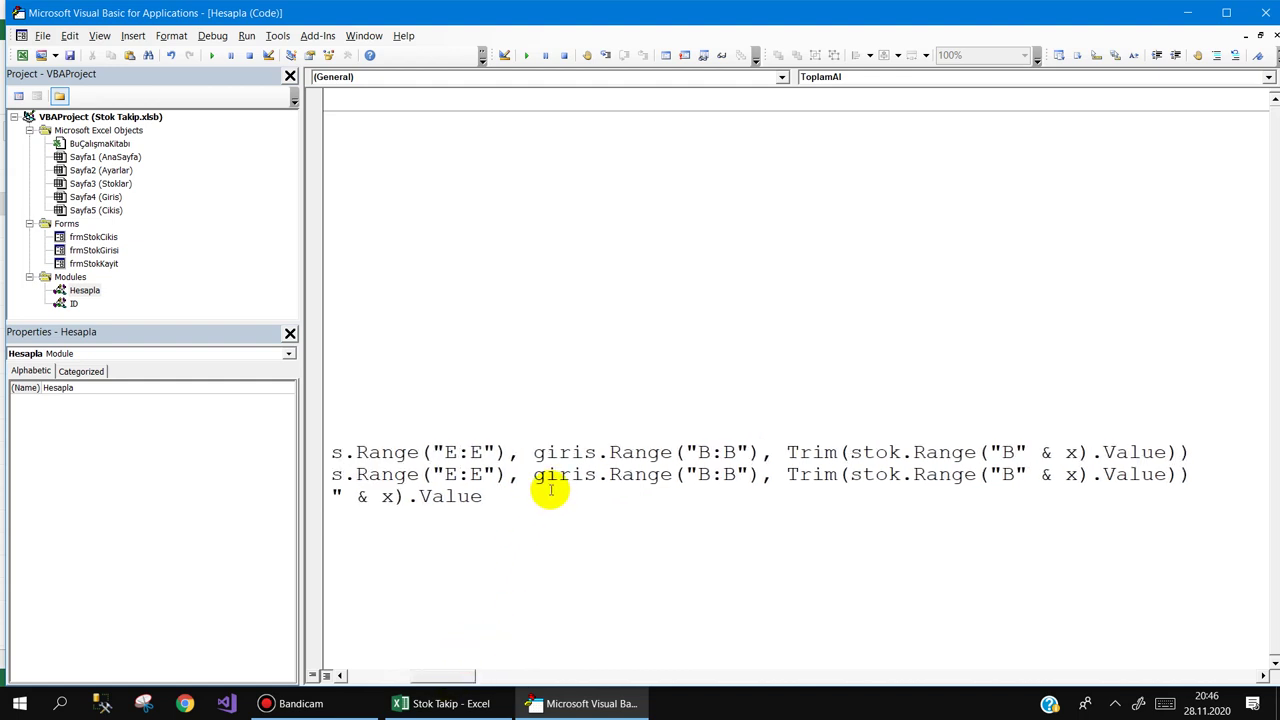
text(Ci)
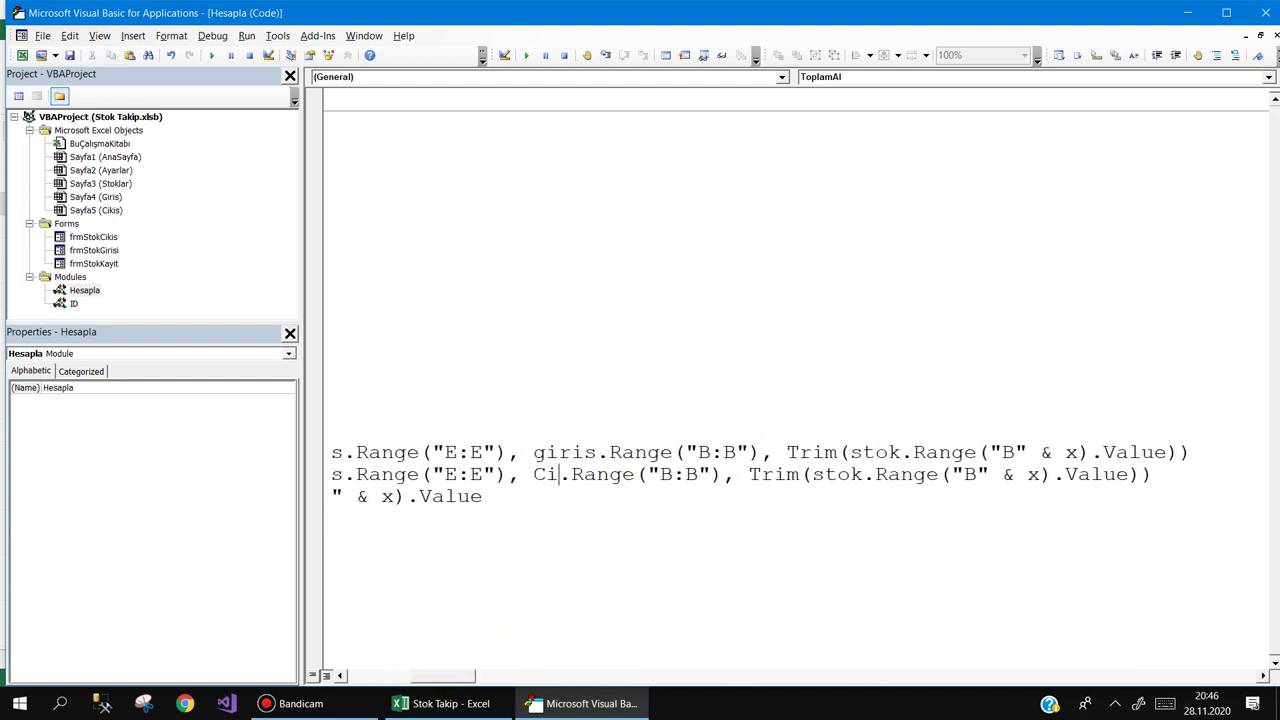
text(kis)
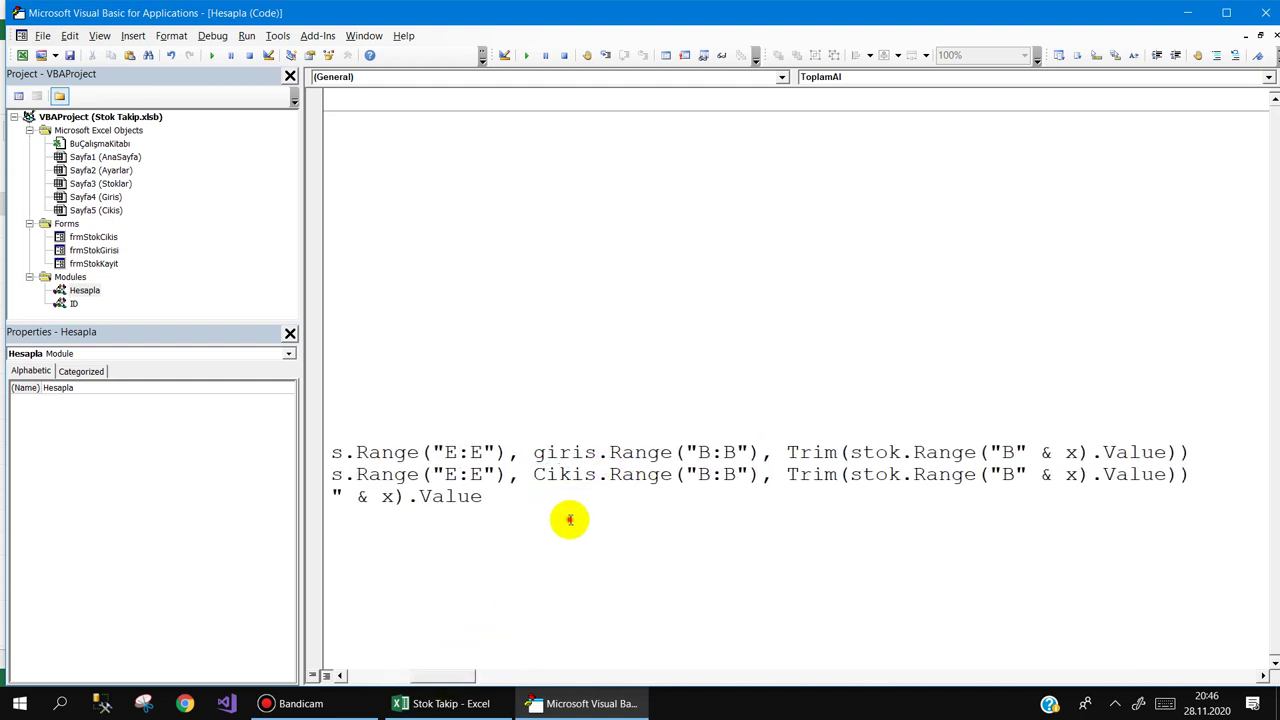
Step: Declare cikis As Worksheet above Dim gg and cc As Long below it
click(571, 518)
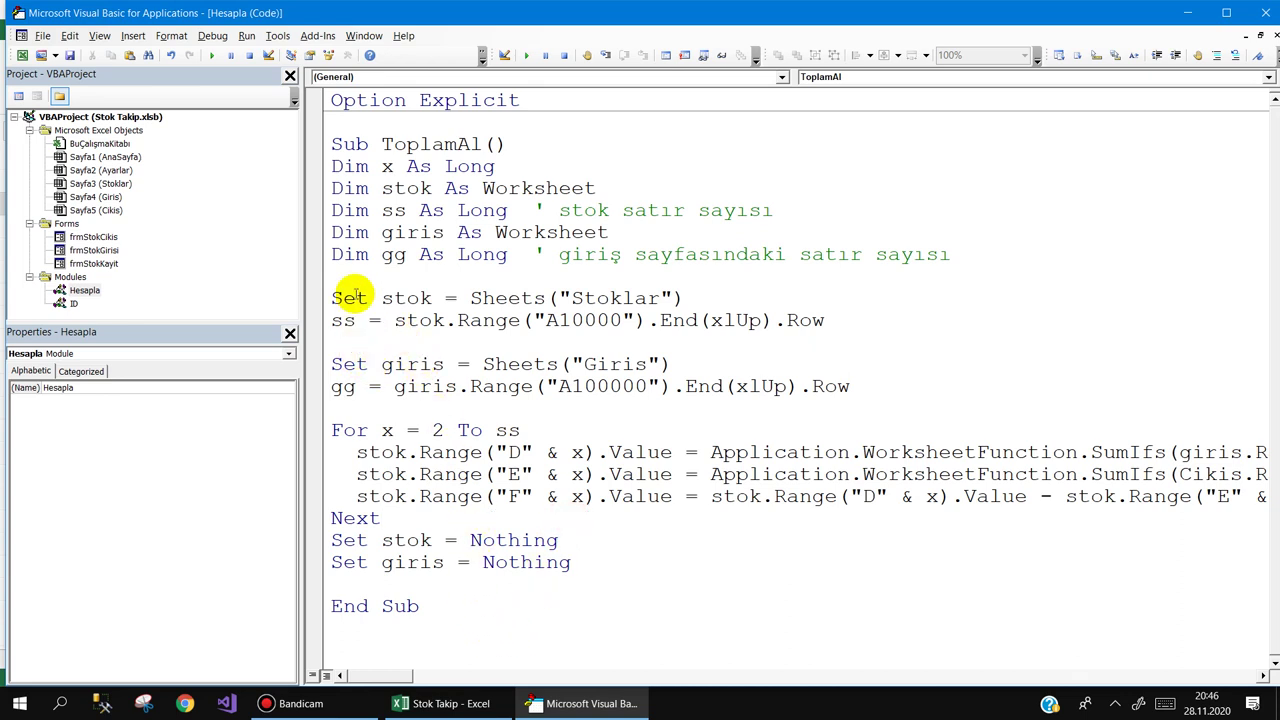
click(333, 255)
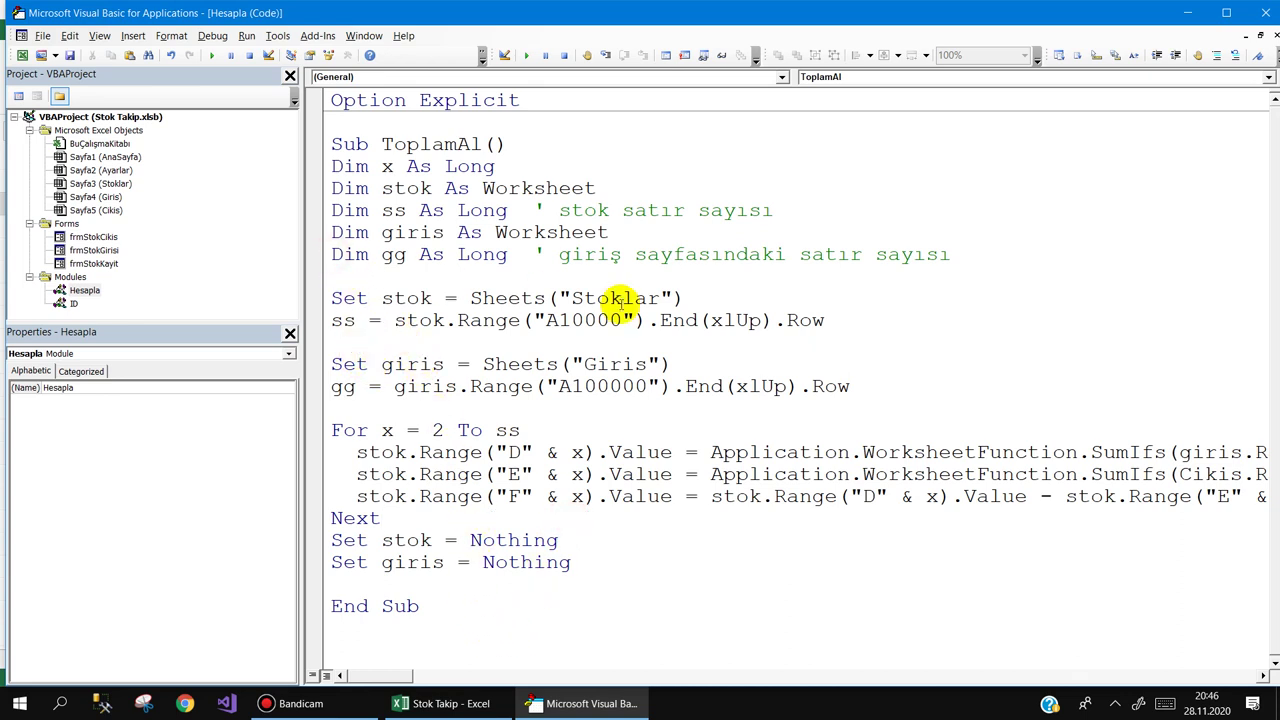
key(Return)
text(dim cikis)
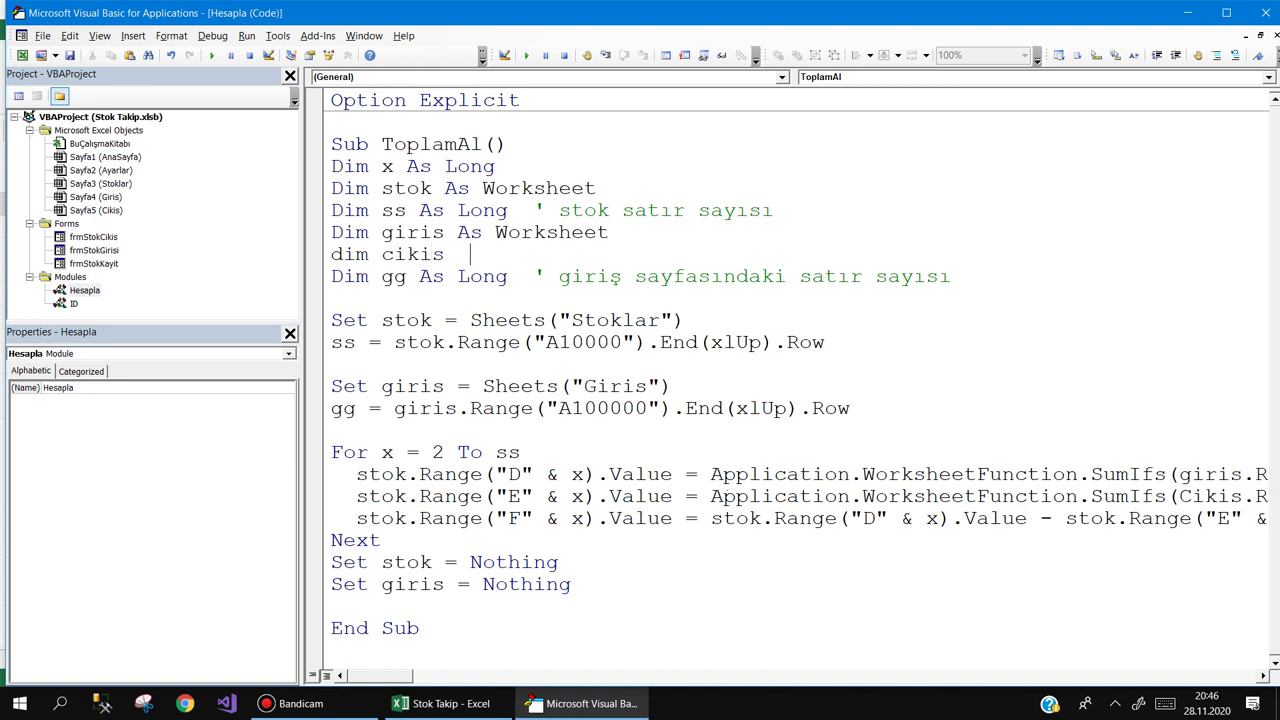
text(as work)
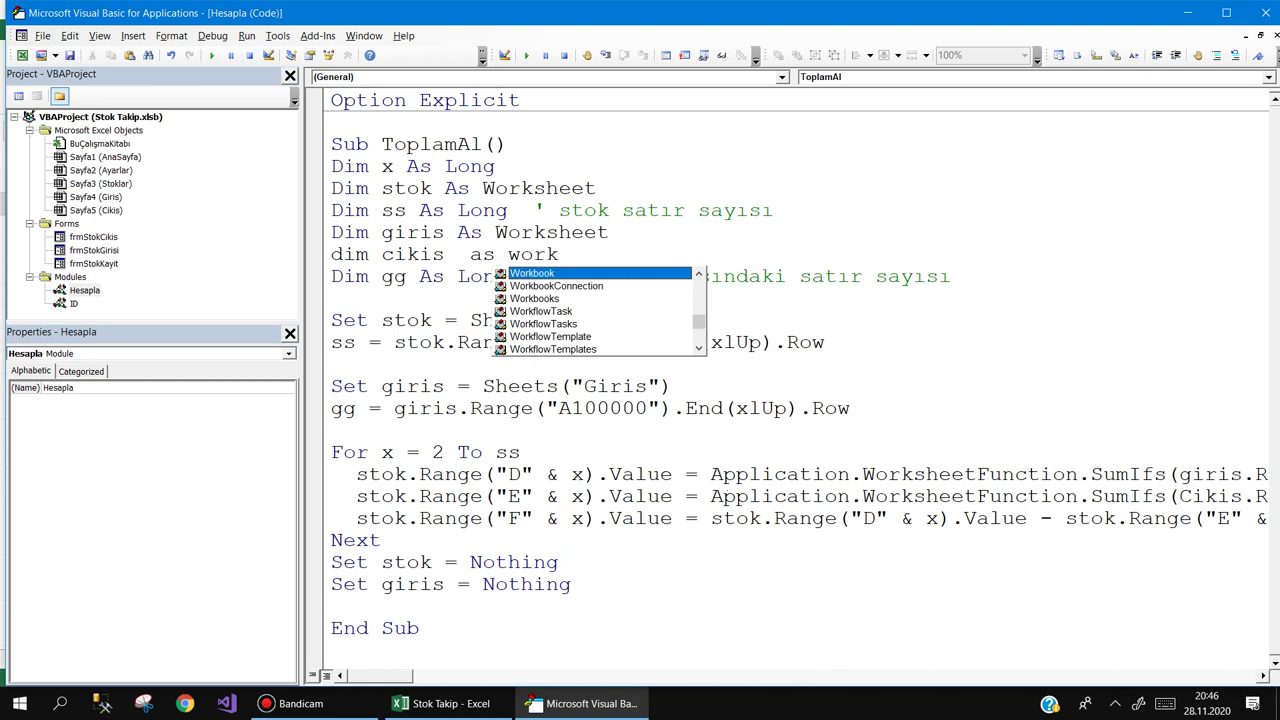
key(Down)
key(Down)
text(s)
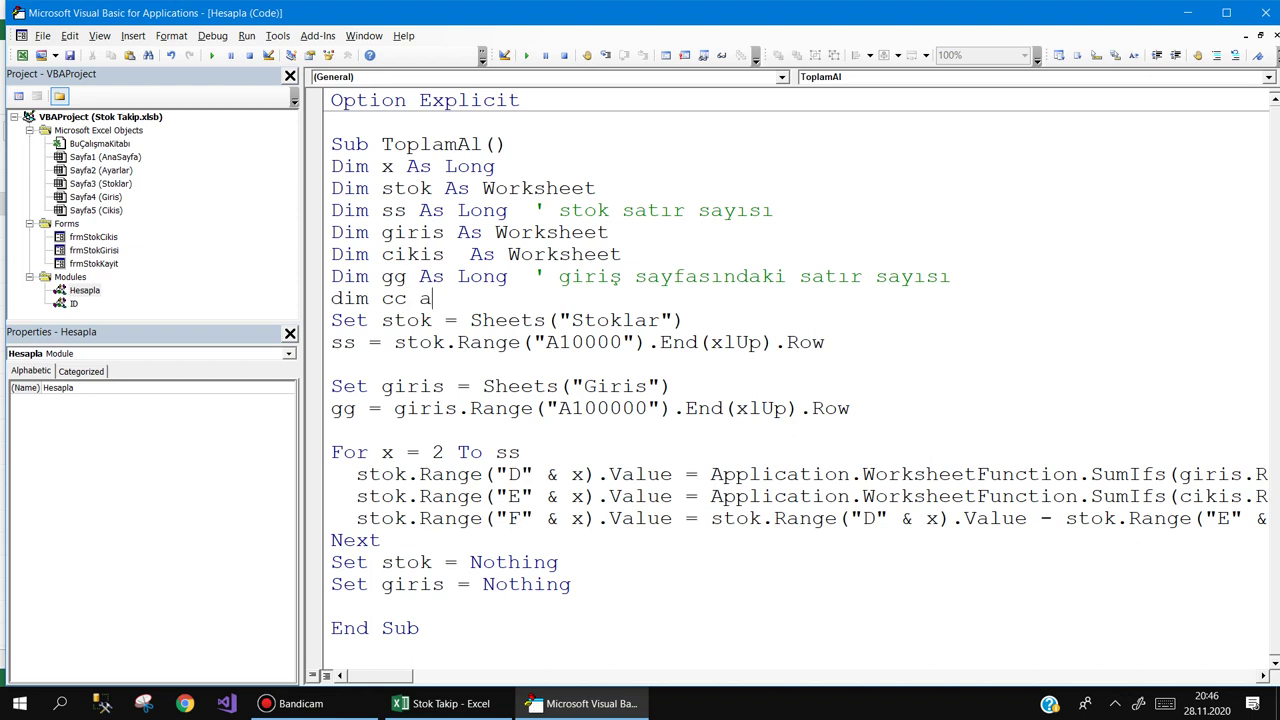
text(s lon)
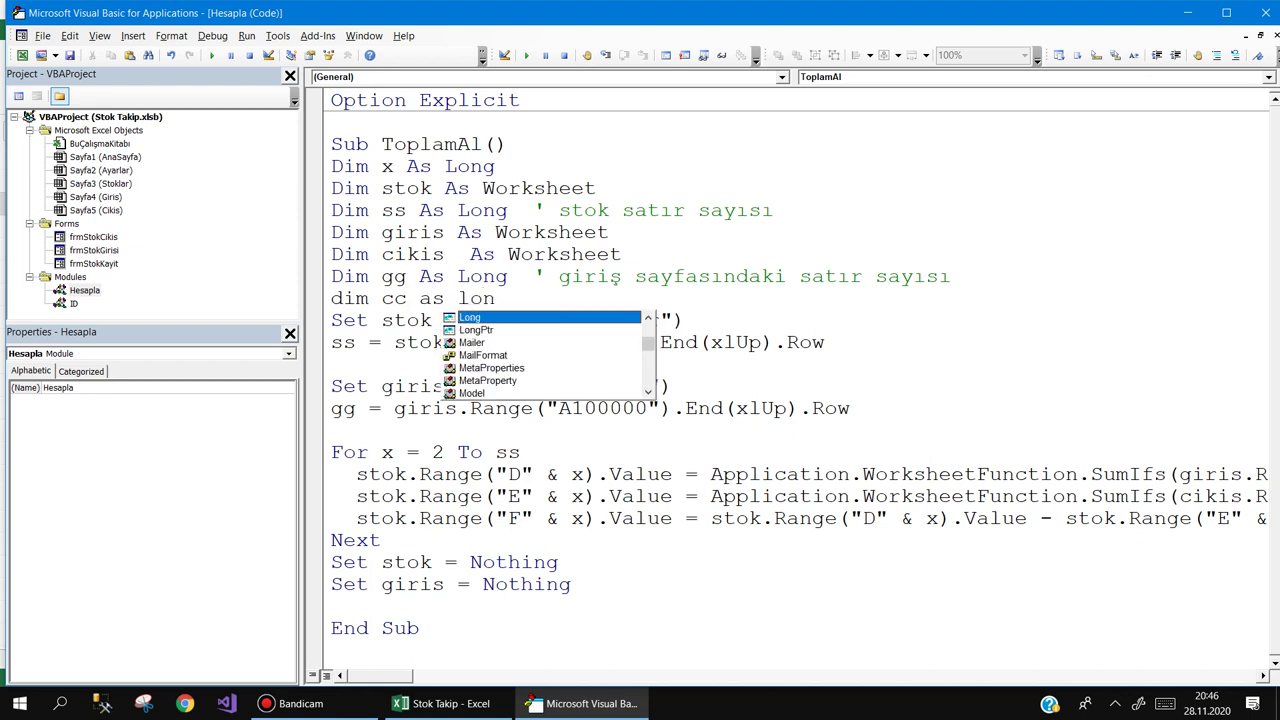
text(g)
key(Down)
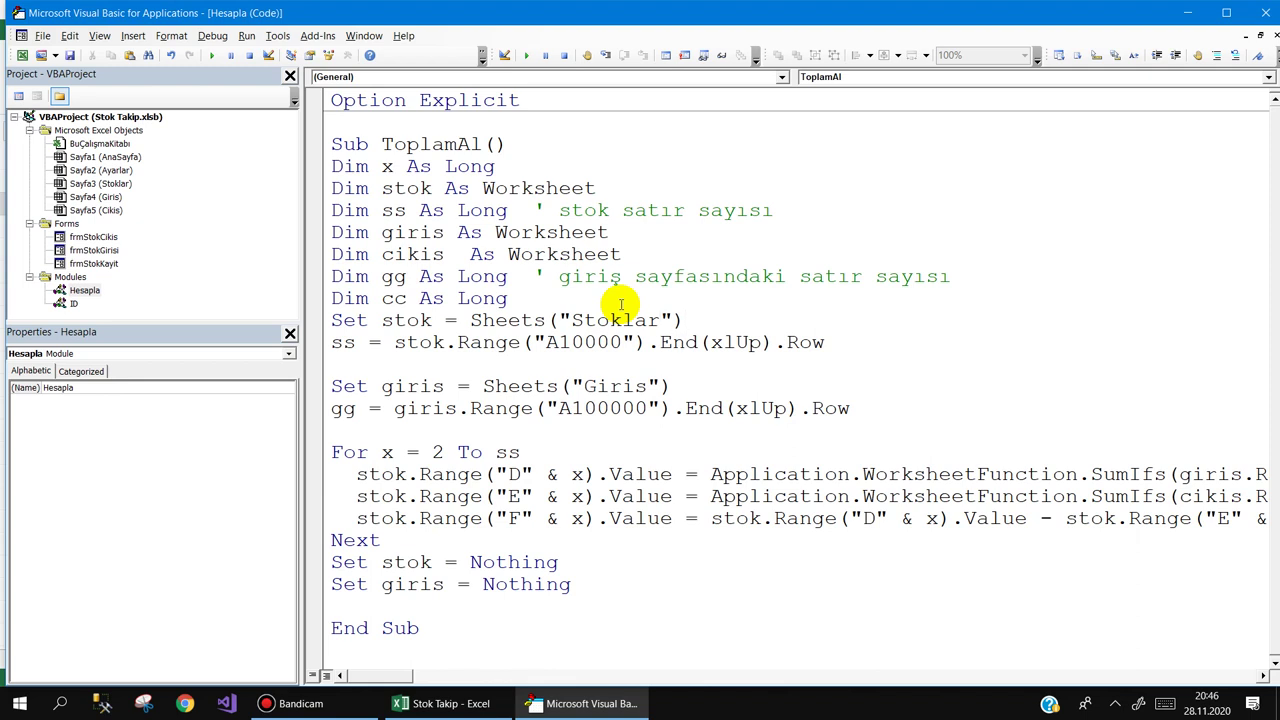
Step: Duplicate the Set giris and gg row-count lines as a new block
key(shift+Up)
key(shift+Up)
key(shift+Up)
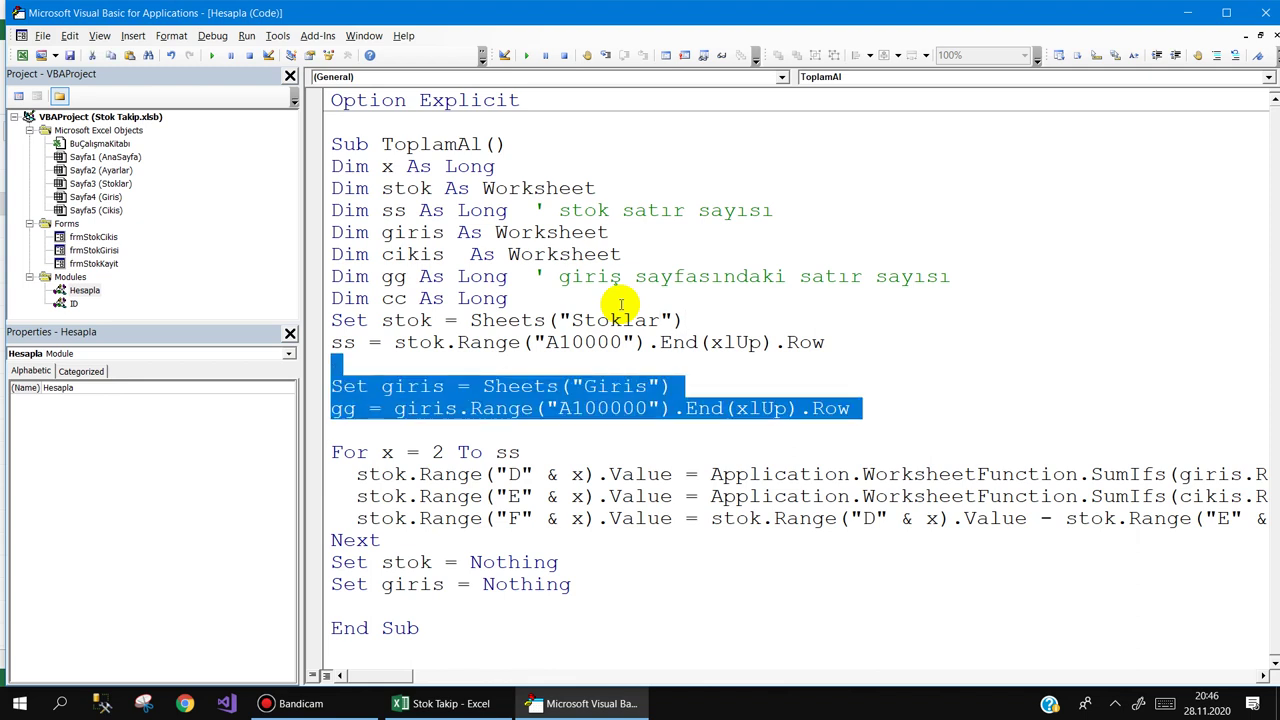
key(ctrl+c)
key(Right)
key(Return)
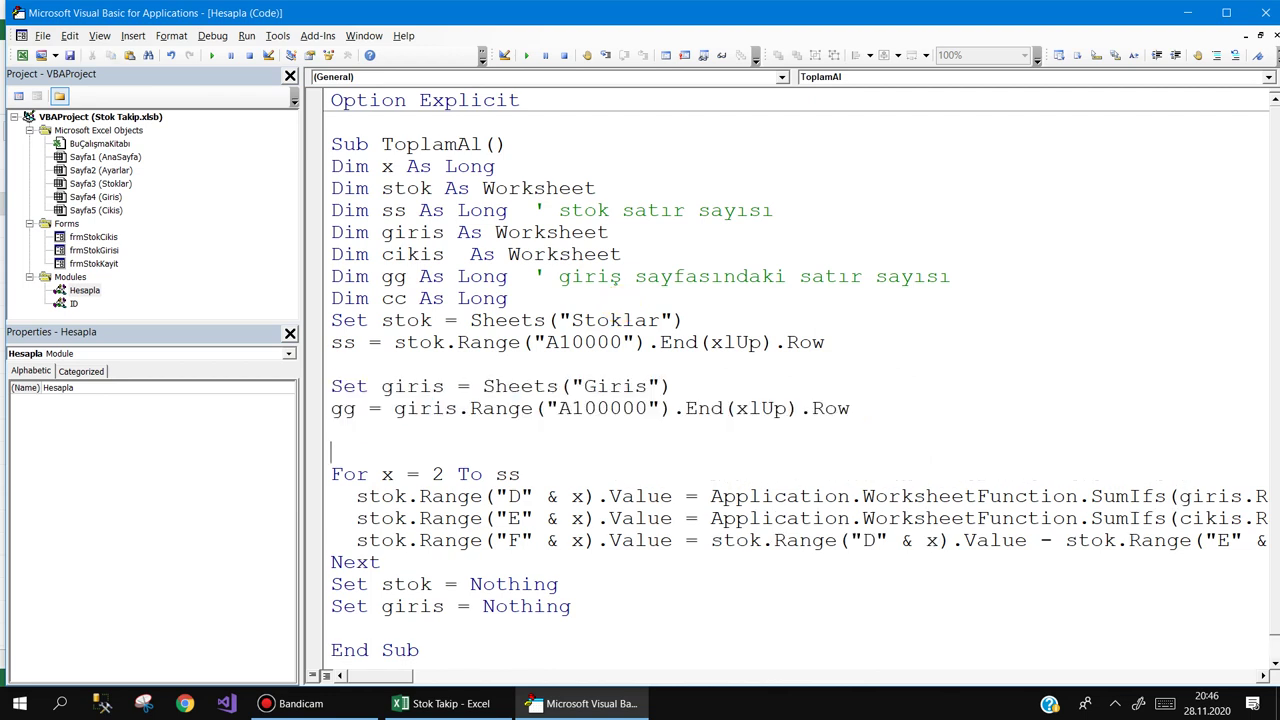
key(ctrl+v)
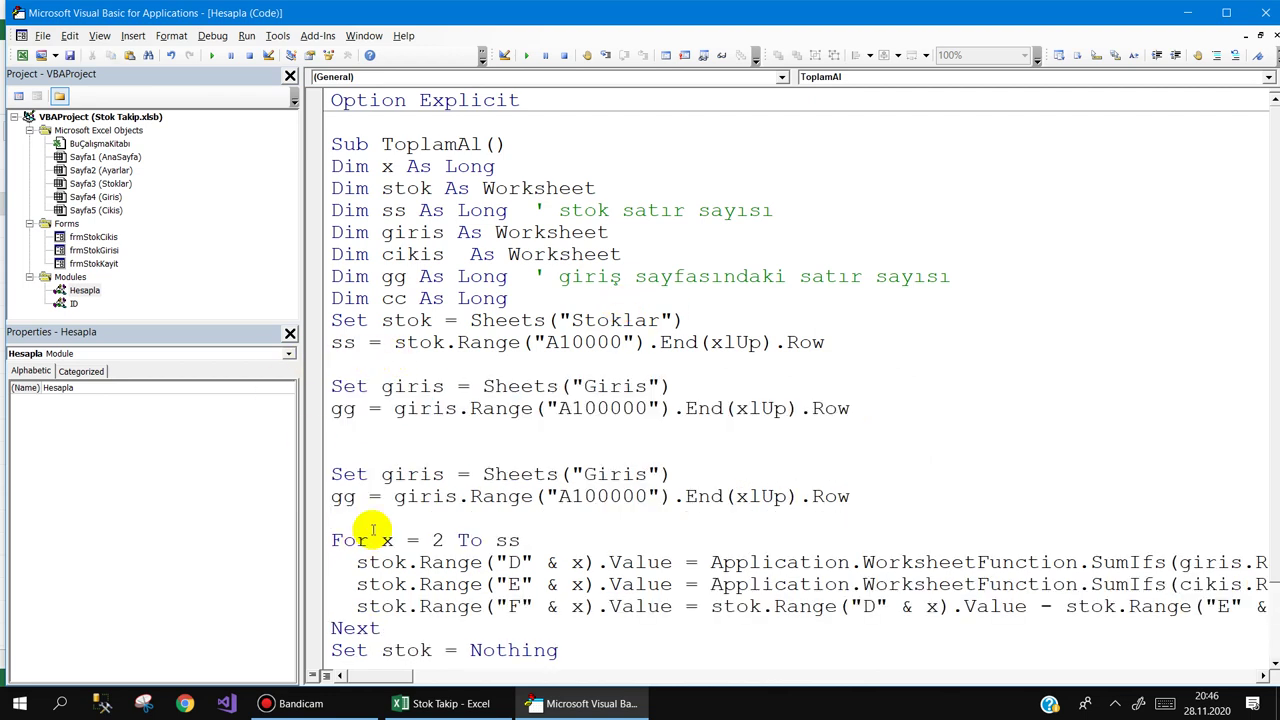
Step: Edit the copy to Set cikis = Sheets("Cikis") and compute cc from cikis
double_click(405, 474)
text(cik)
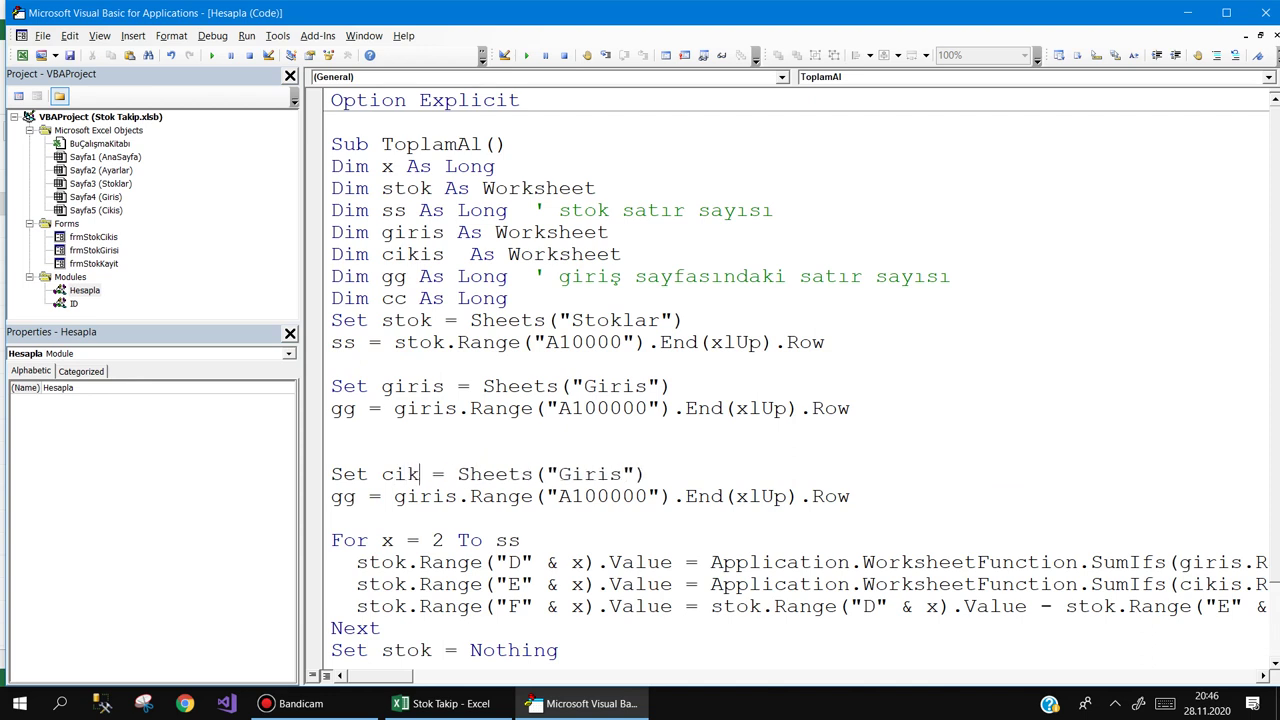
text(is)
double_click(605, 474)
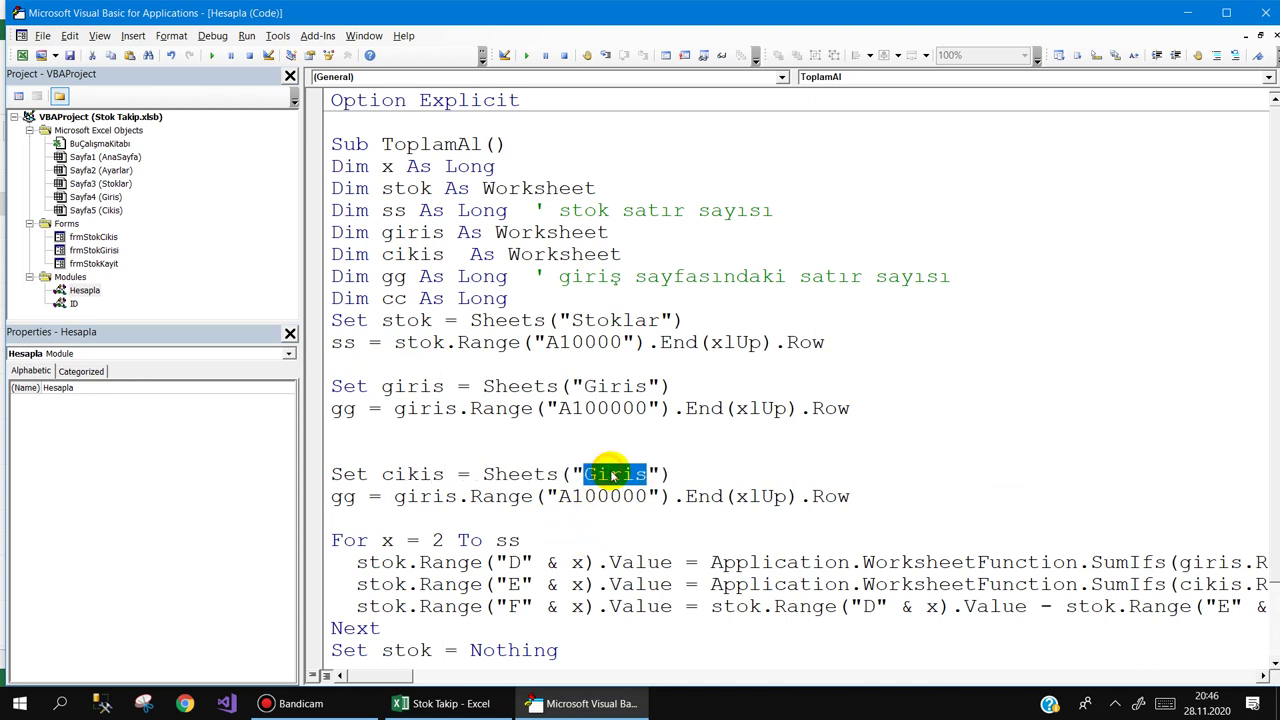
text(Cik)
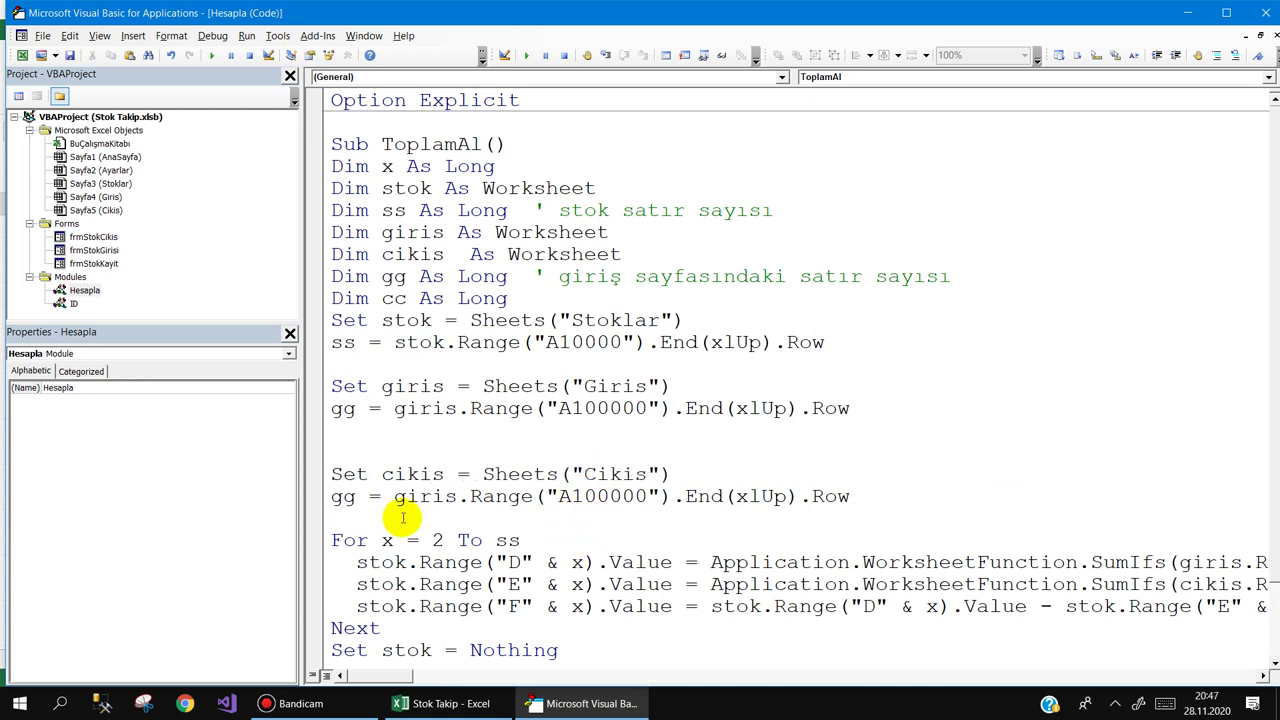
double_click(342, 496)
text(cc)
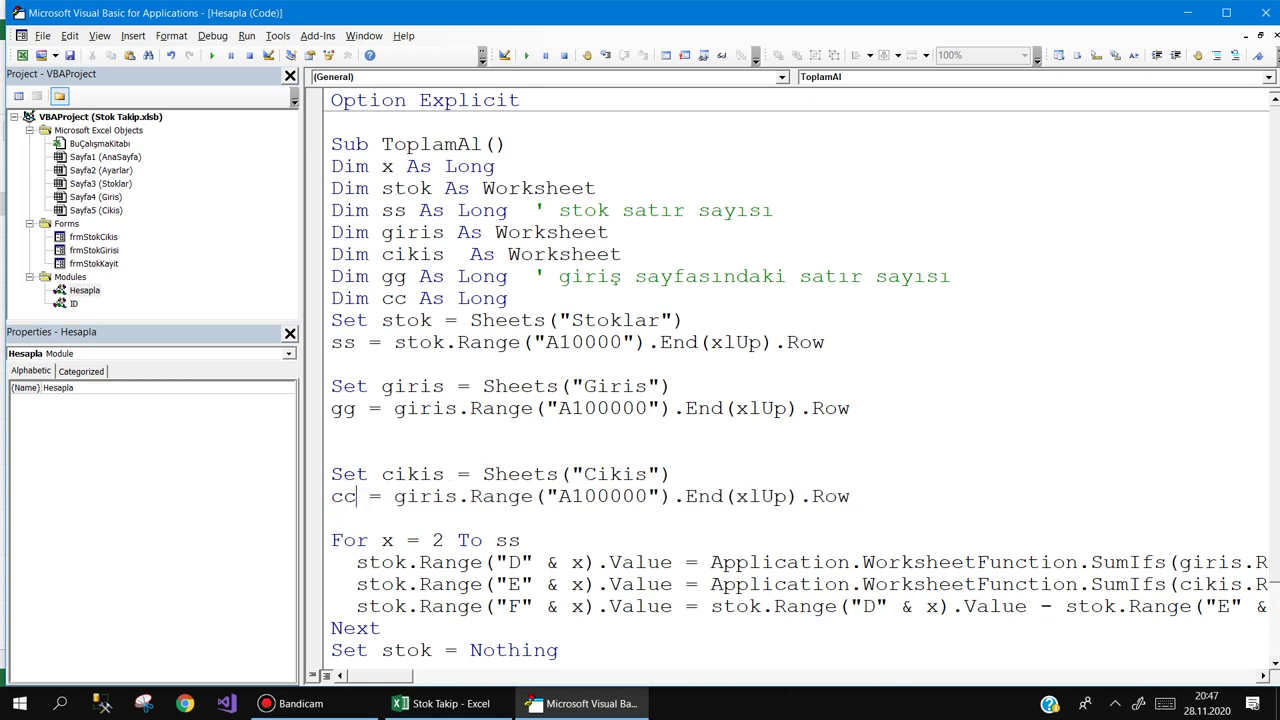
double_click(425, 496)
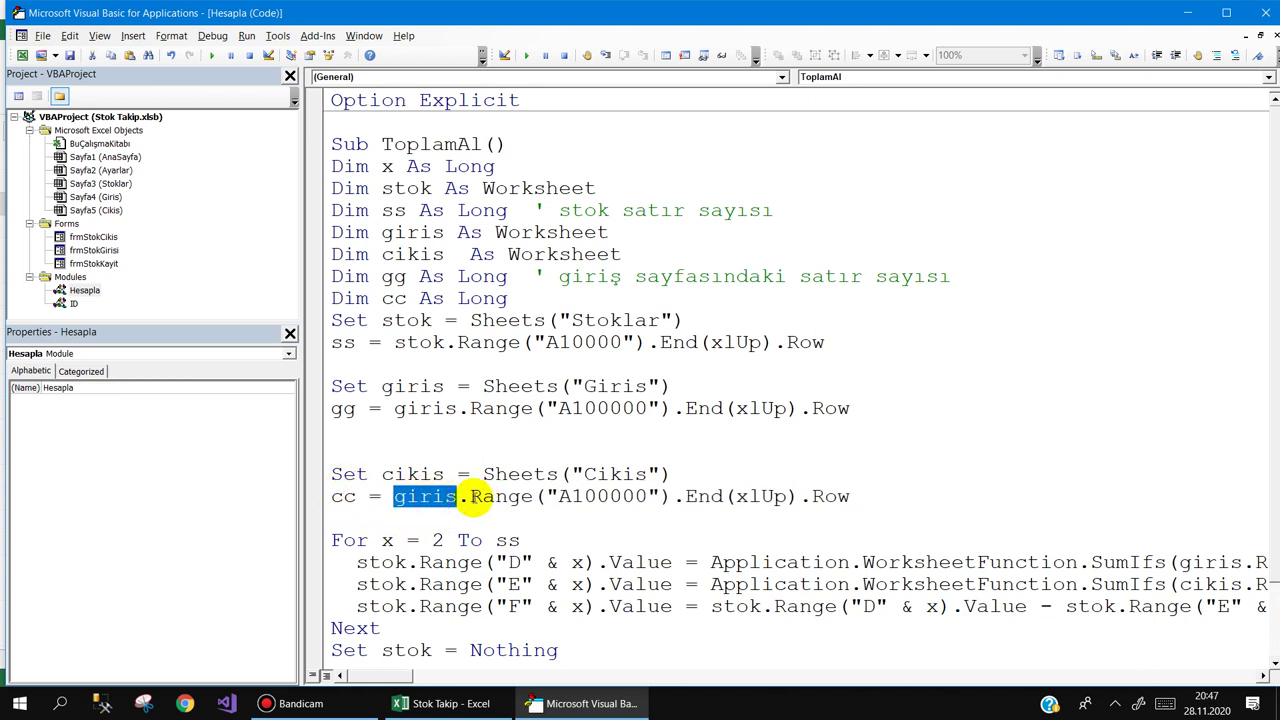
text(cikis)
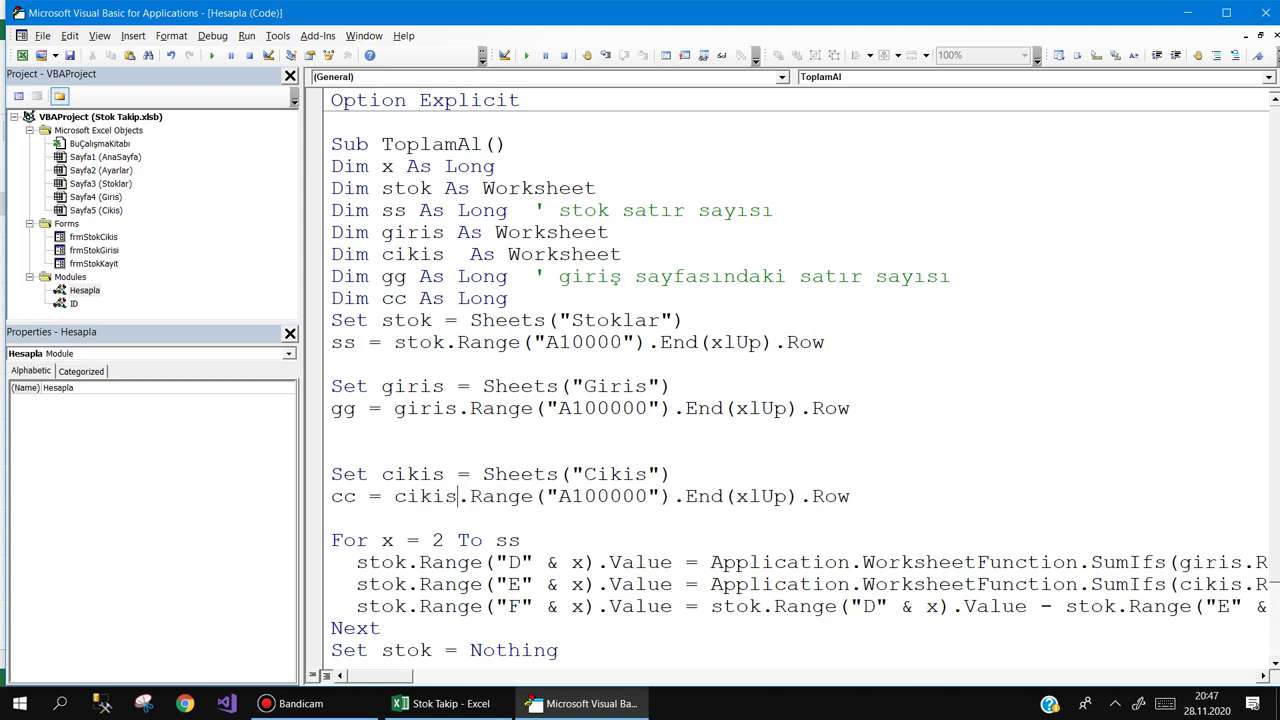
key(Down)
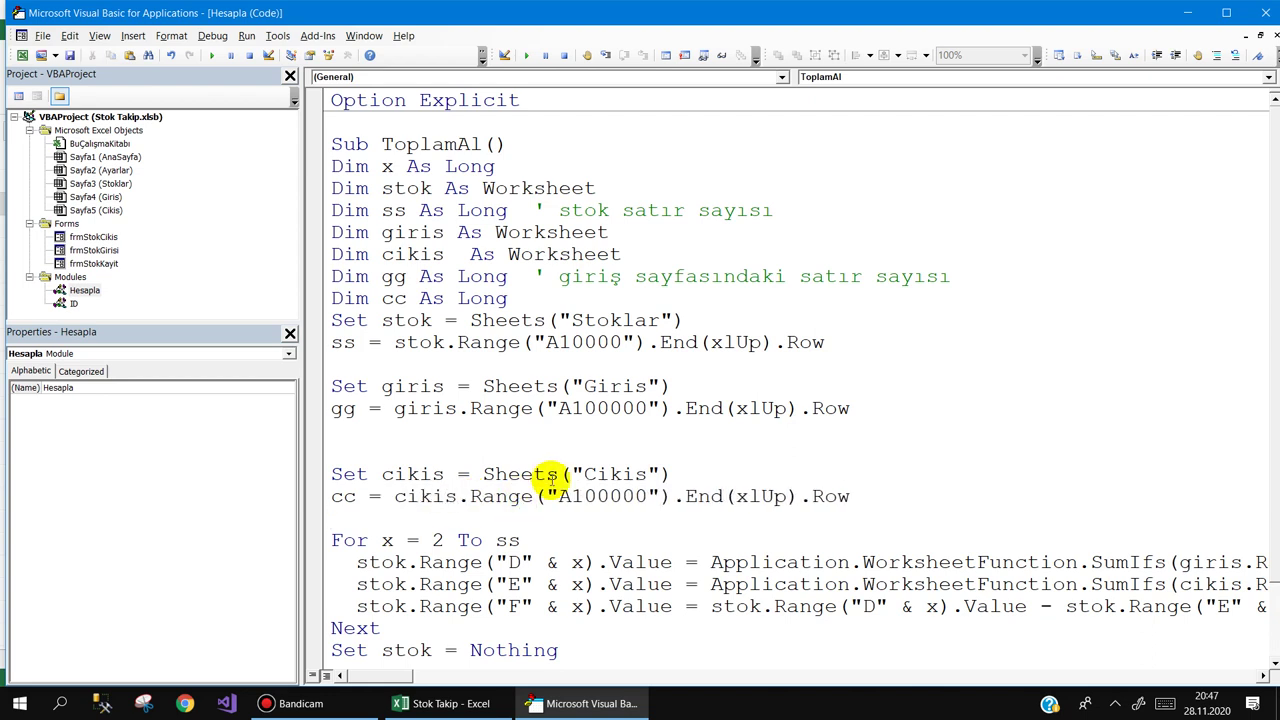
Step: Check the Stoklar sheet's Giren Toplam (D2) and Çıkan Toplam (E2) values
scroll(551, 477, down, 1)
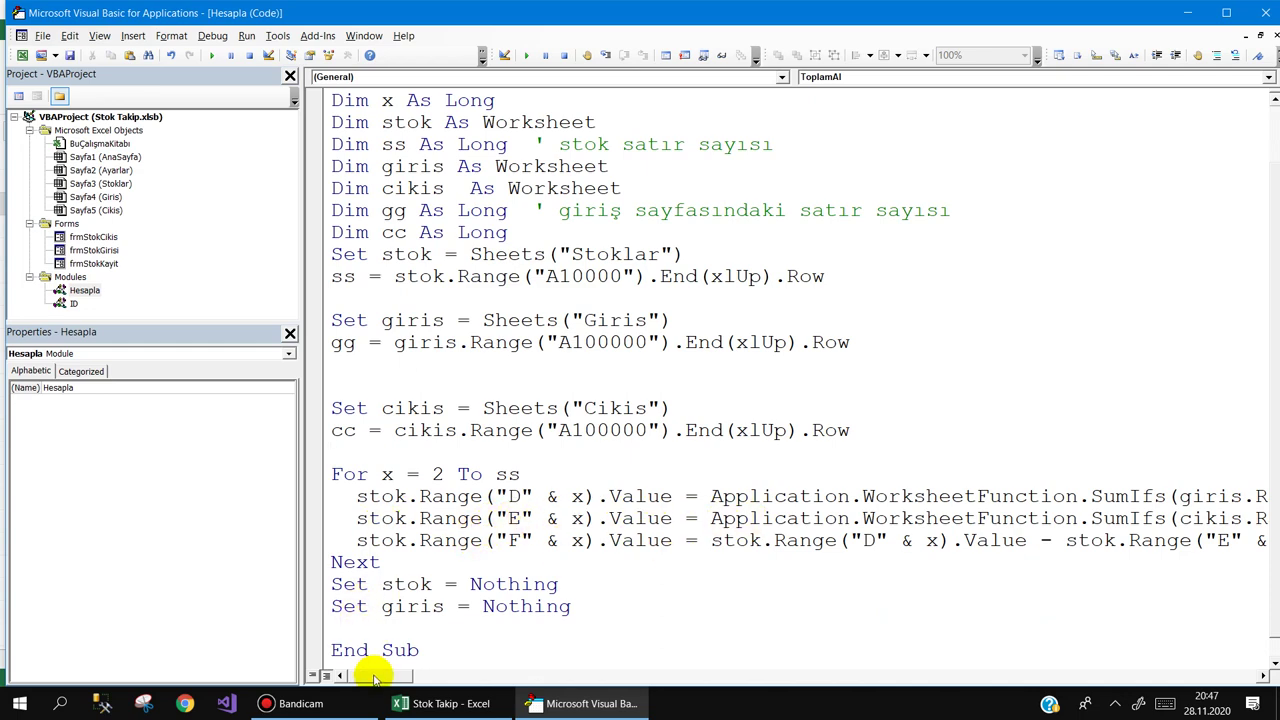
mouse_move(372, 678)
mouse_down()
mouse_move(471, 673)
mouse_move(366, 673)
mouse_up()
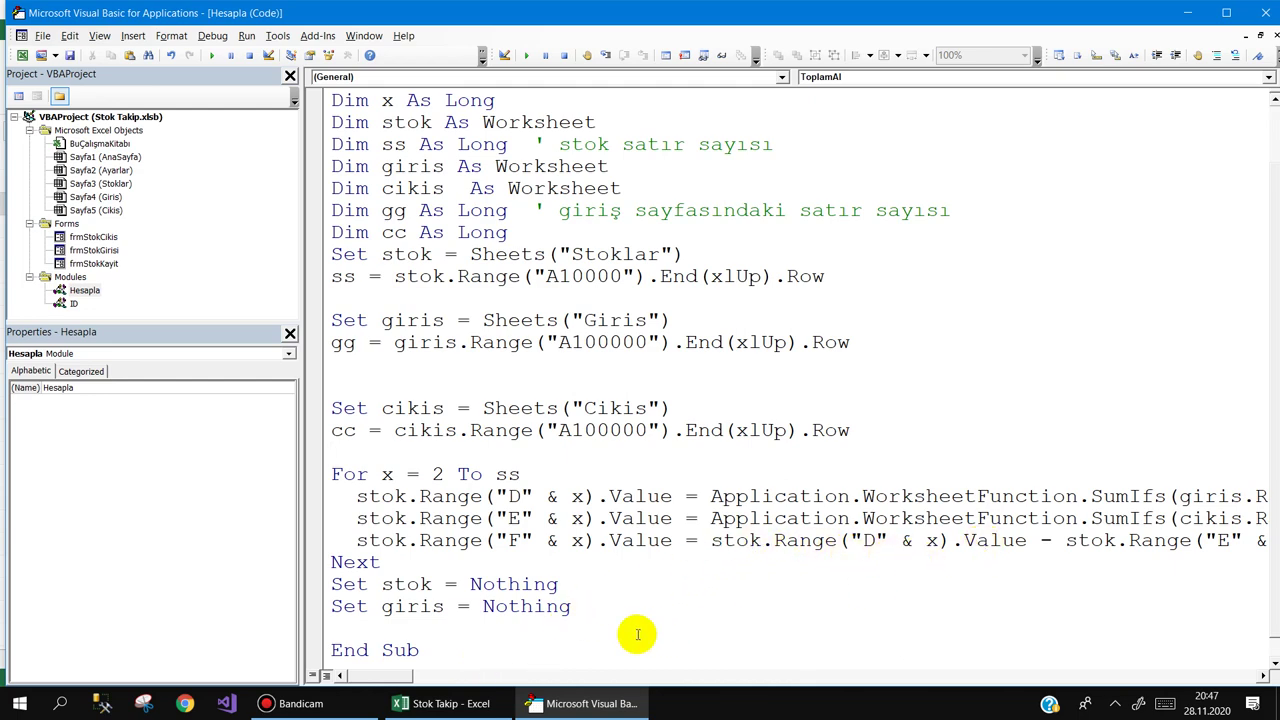
drag(396, 677, 422, 677)
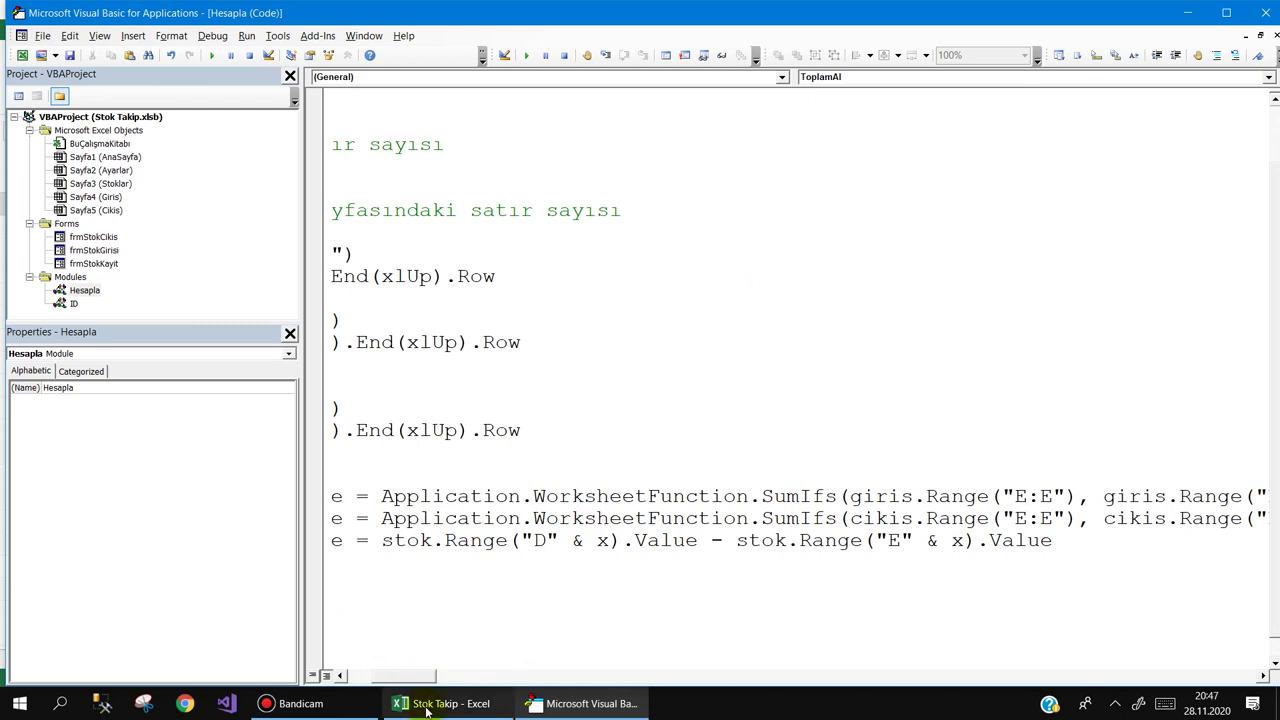
click(440, 703)
click(215, 656)
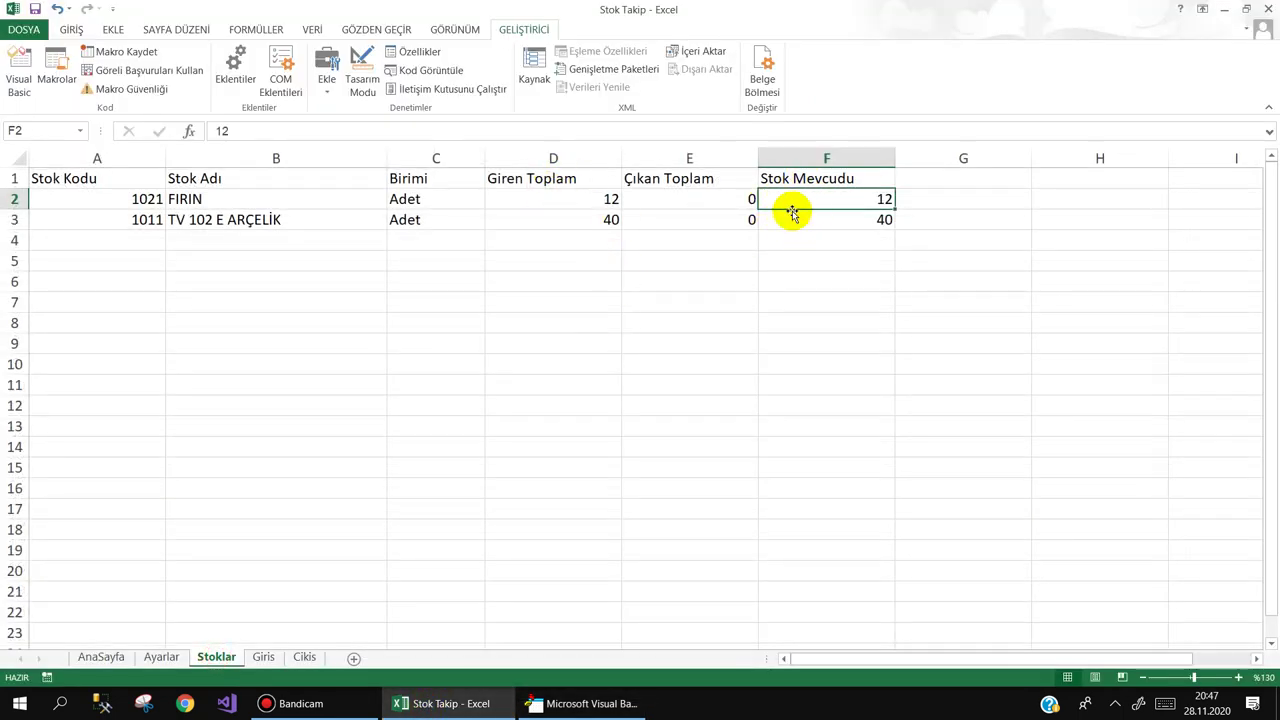
click(556, 200)
click(712, 199)
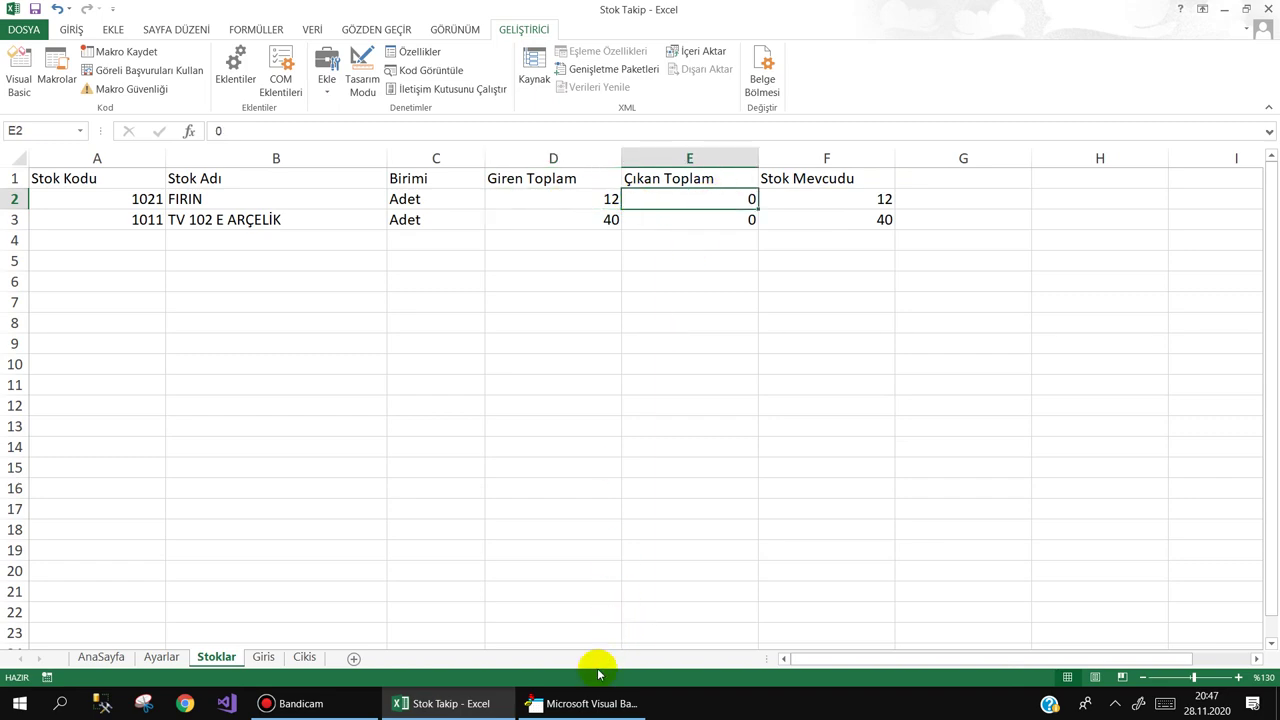
Step: Review the Stok Mevcudu D minus E calculation in the loop, then return to Excel
click(585, 703)
drag(418, 676, 350, 676)
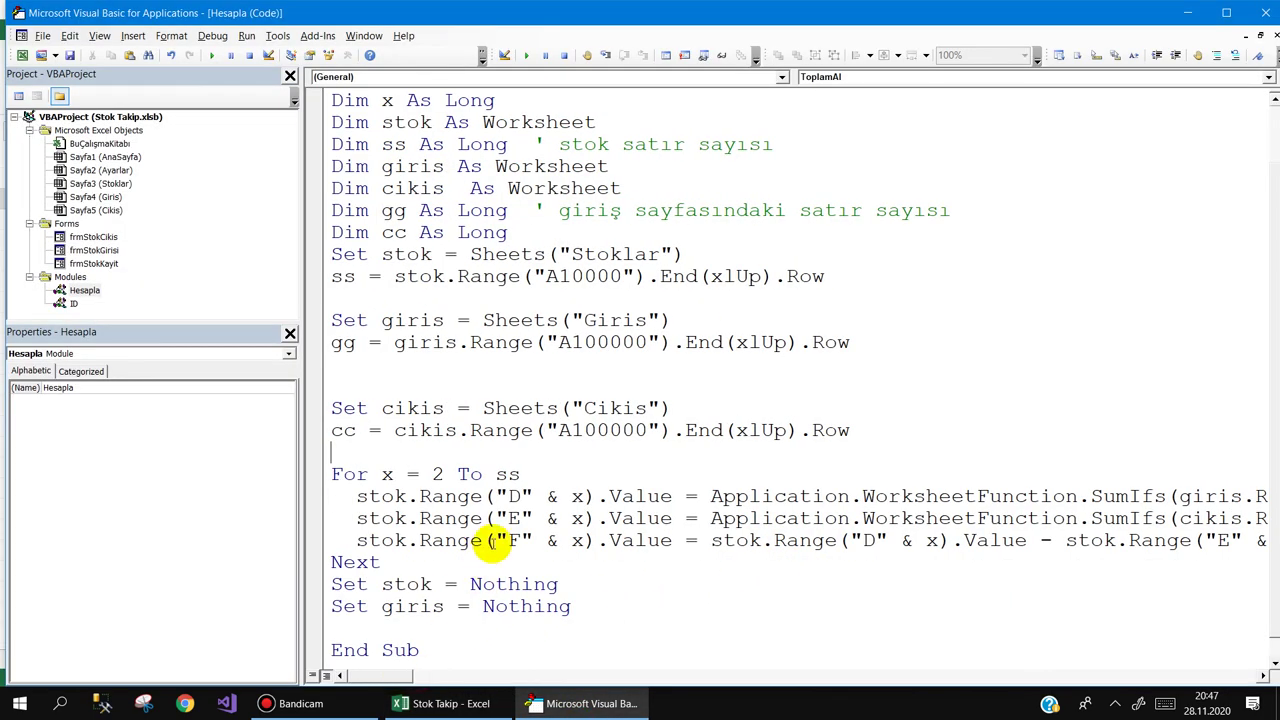
drag(497, 540, 590, 540)
shift+click(851, 557)
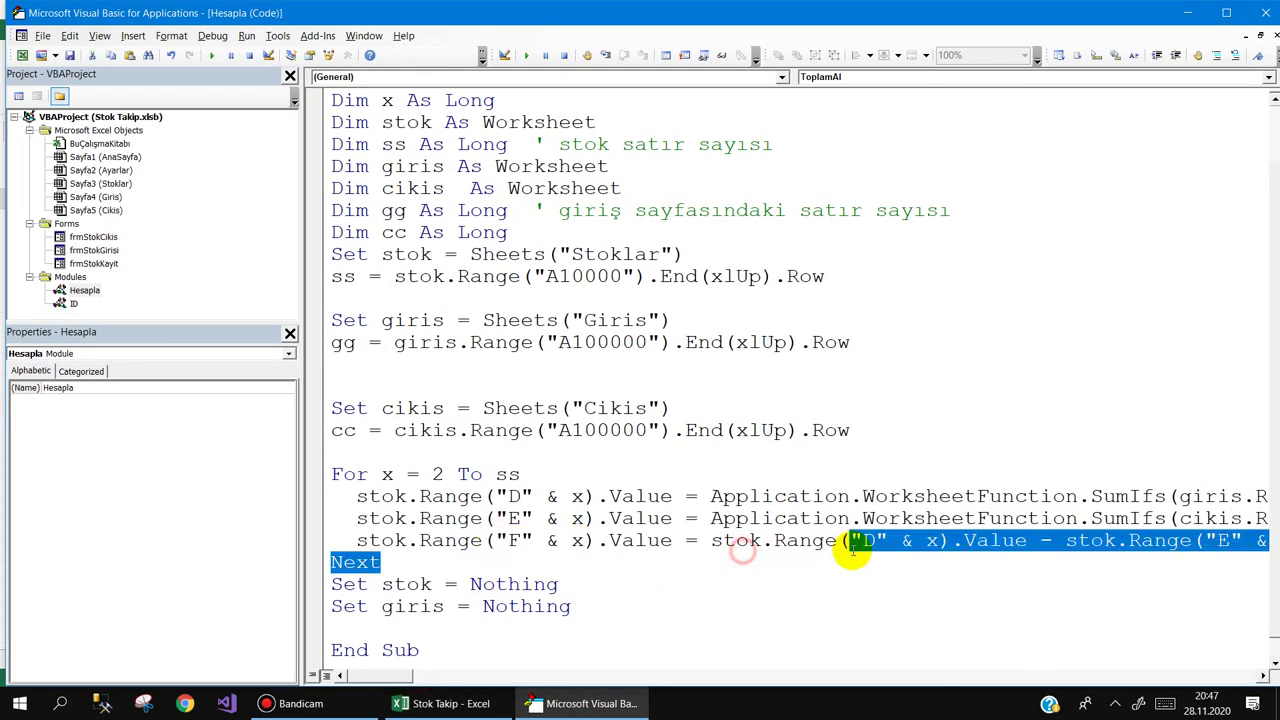
click(1097, 558)
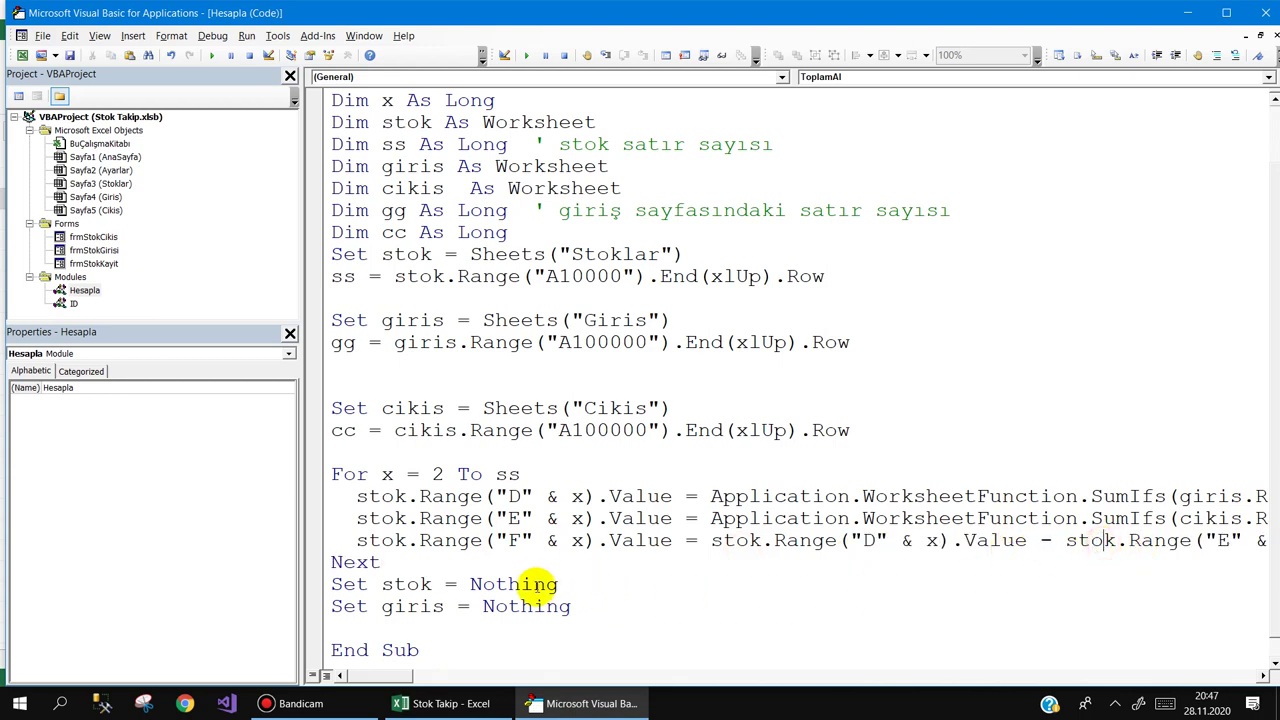
click(420, 704)
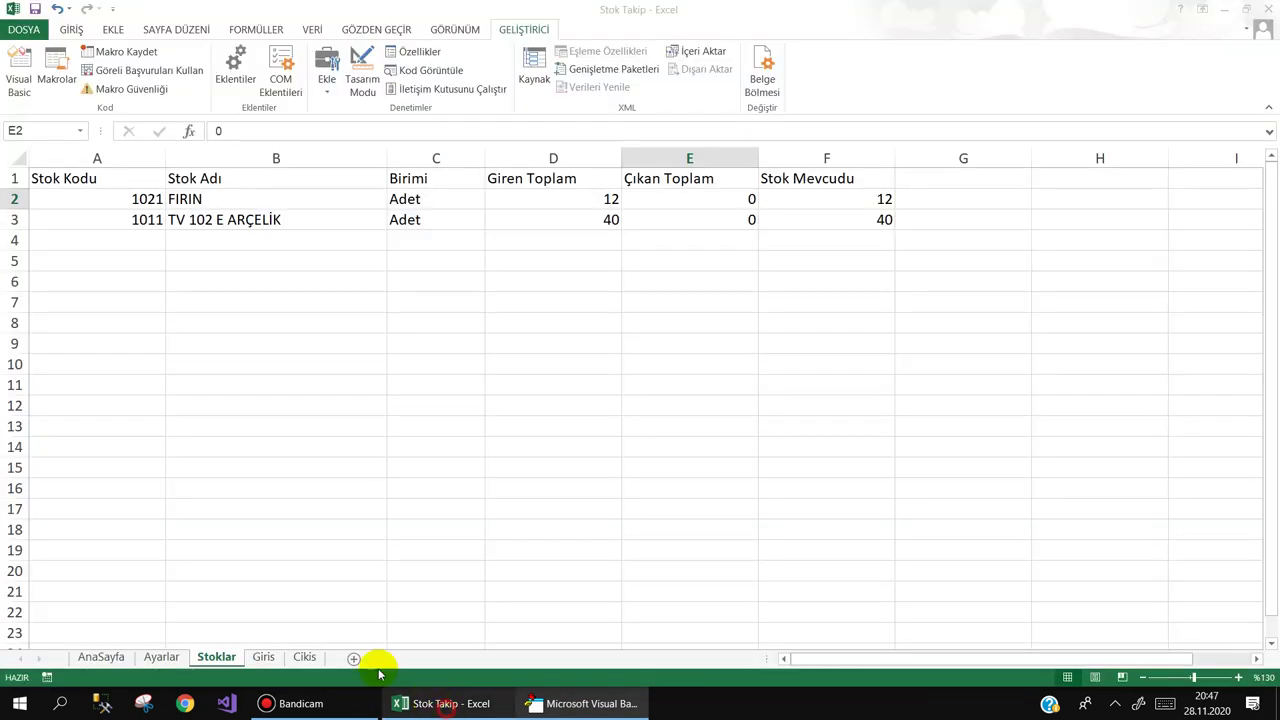
Step: In Design Mode, make the Stok Çıkışı button's CommandButton2_Click run frmStokCikis.Show
click(102, 657)
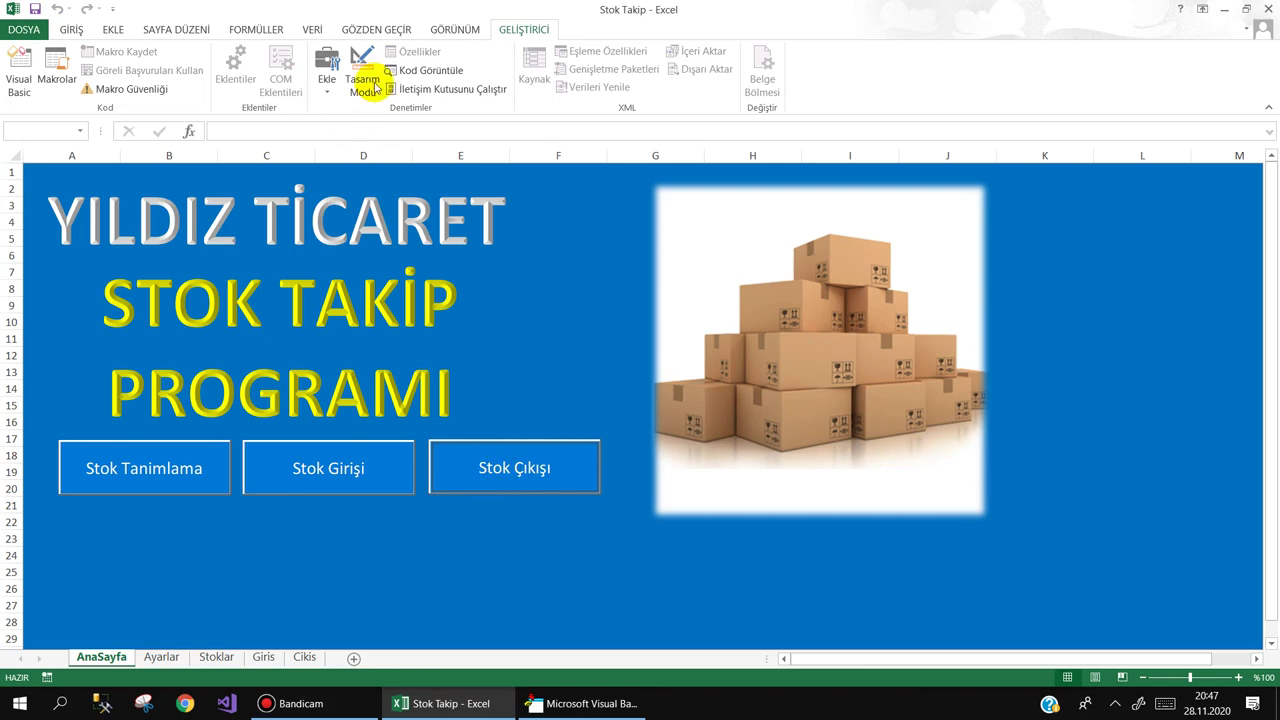
click(364, 76)
double_click(500, 465)
text(frmst)
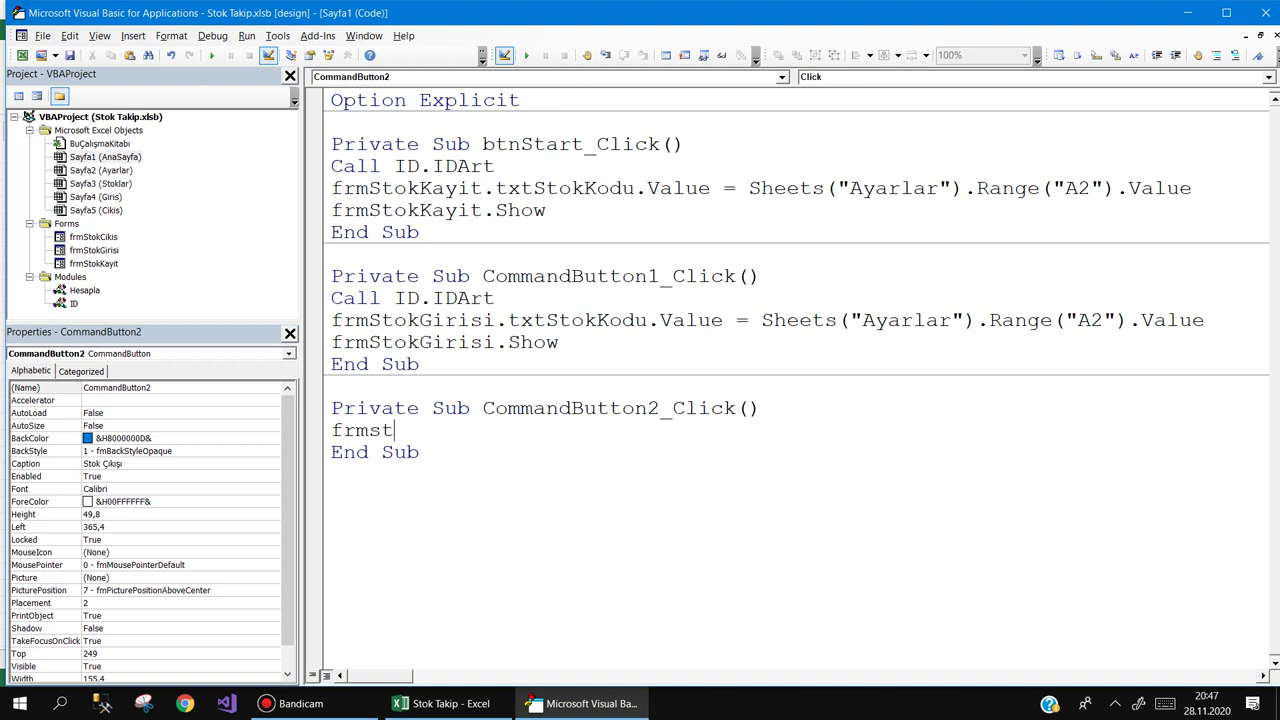
key(ctrl+space)
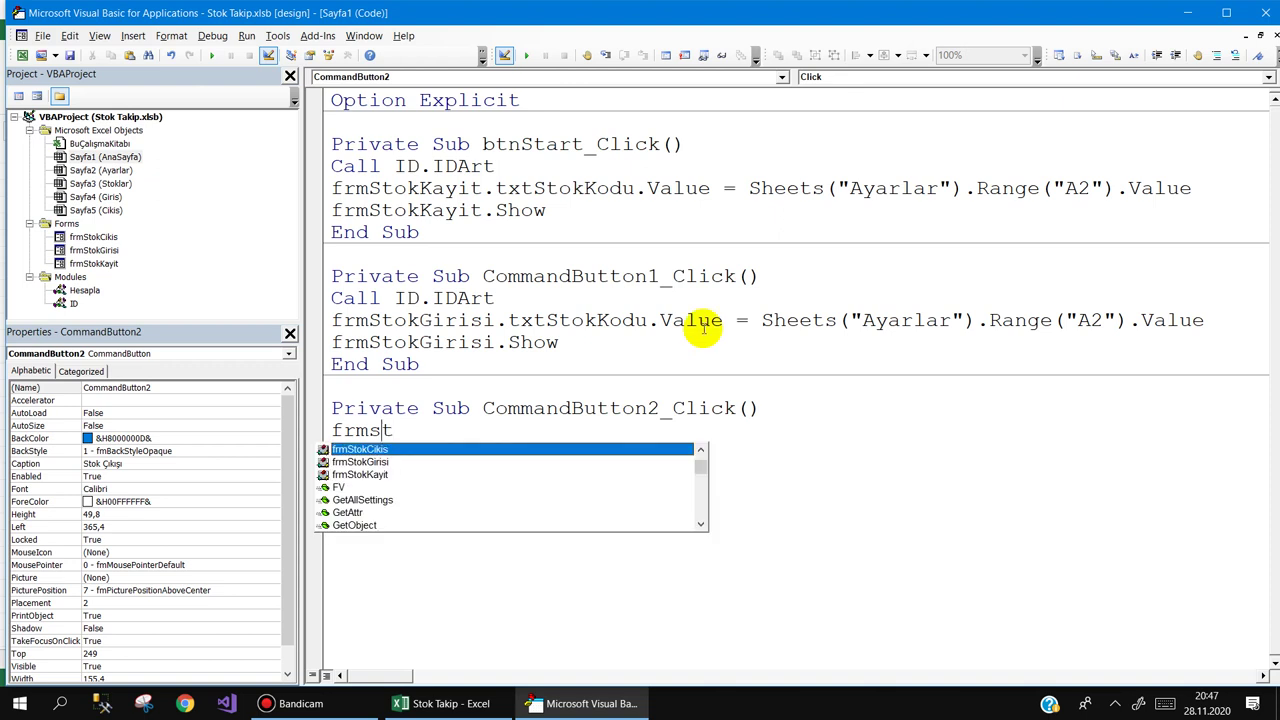
text(ç)
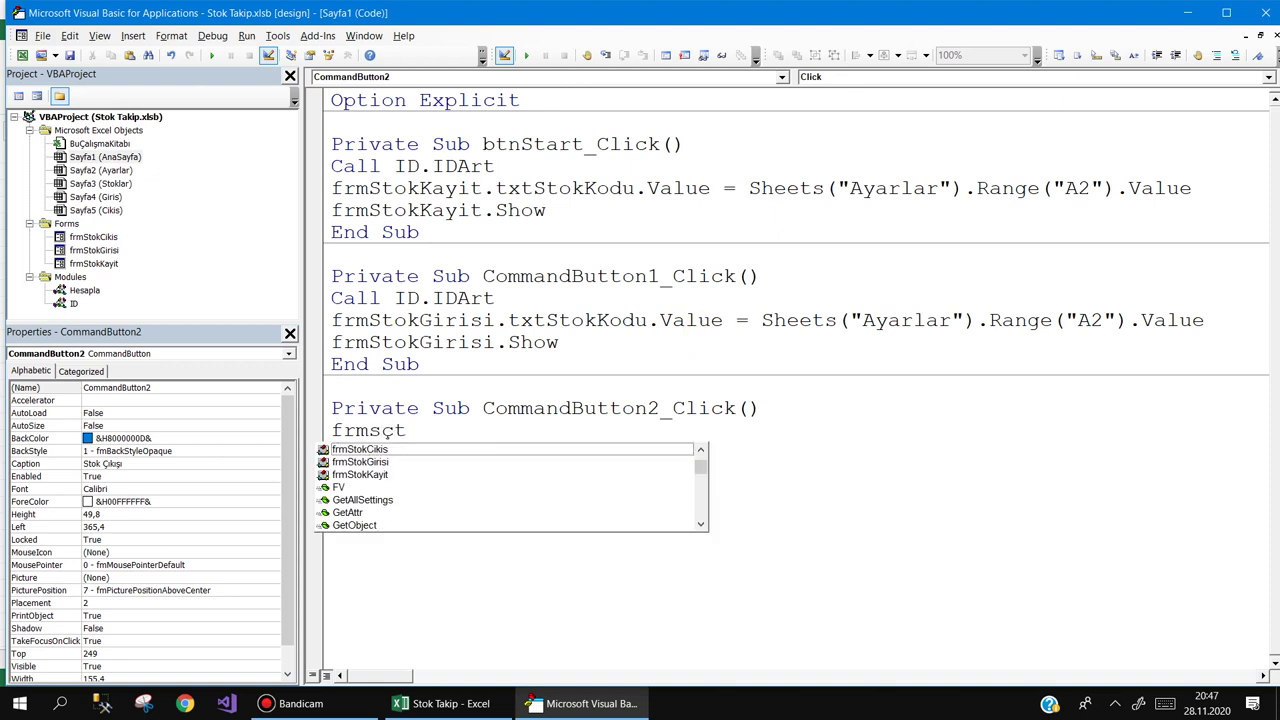
key(BackSpace)
key(Tab)
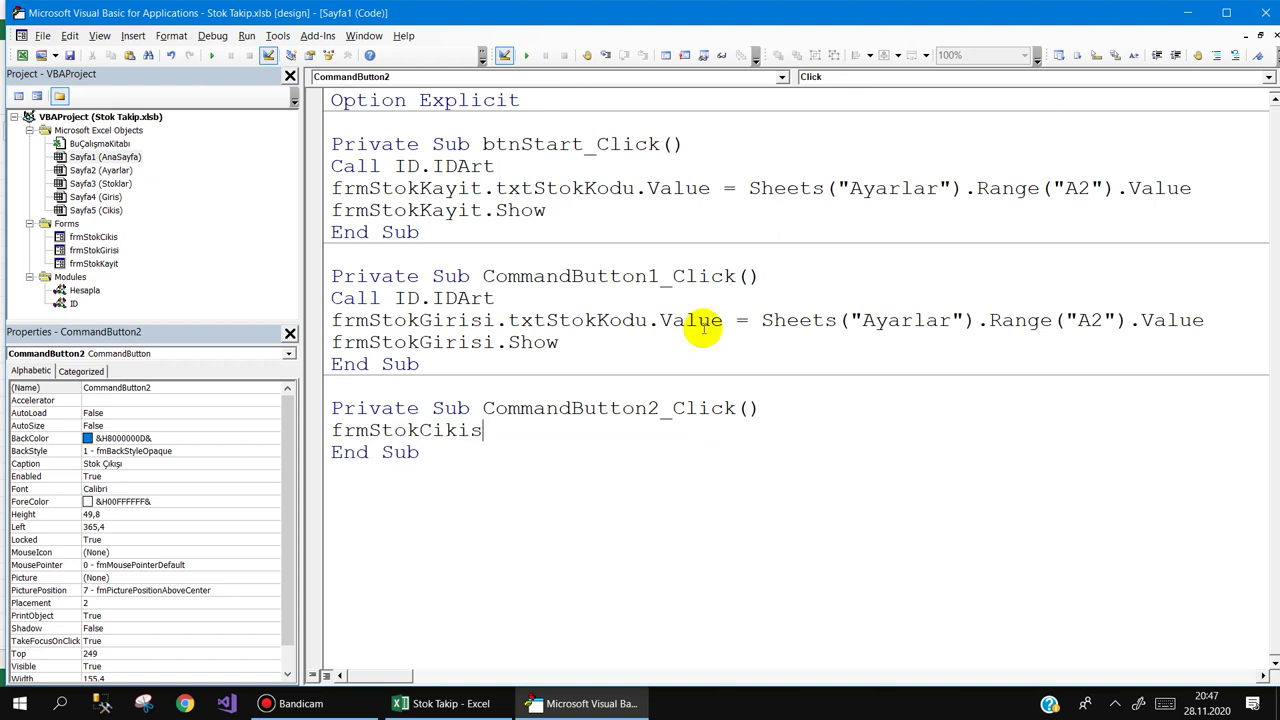
text(.sh)
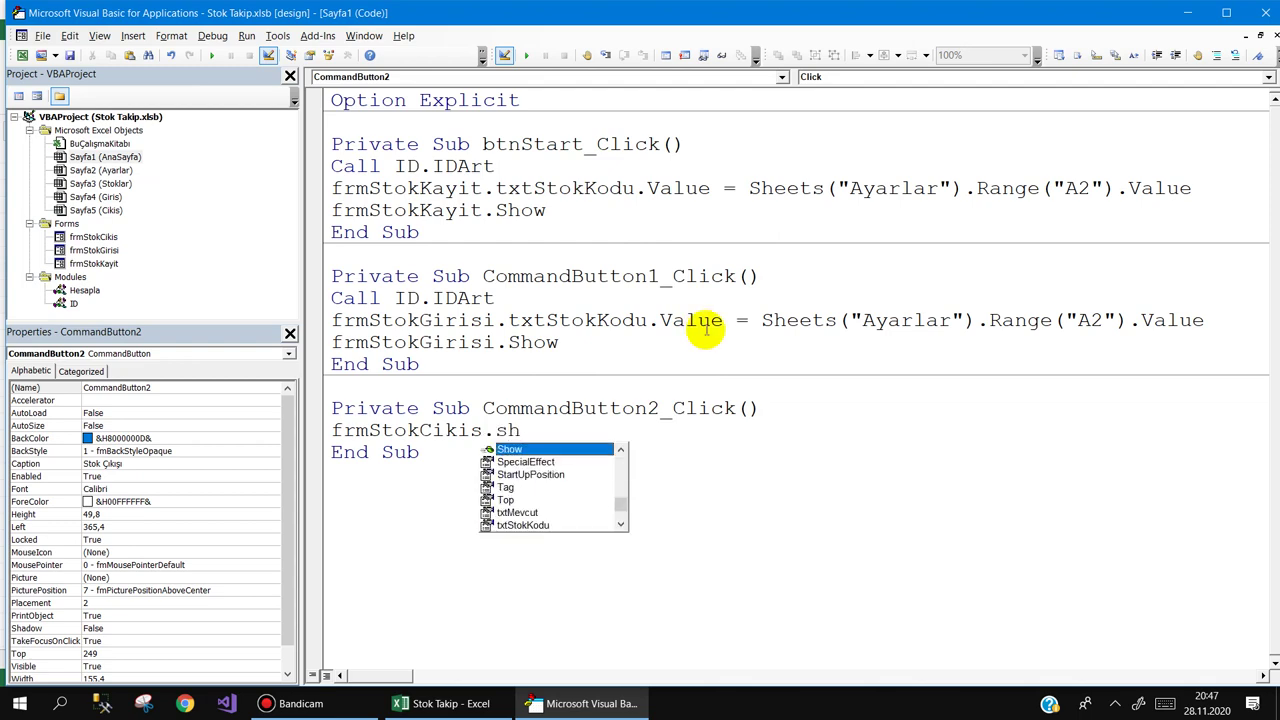
click(465, 703)
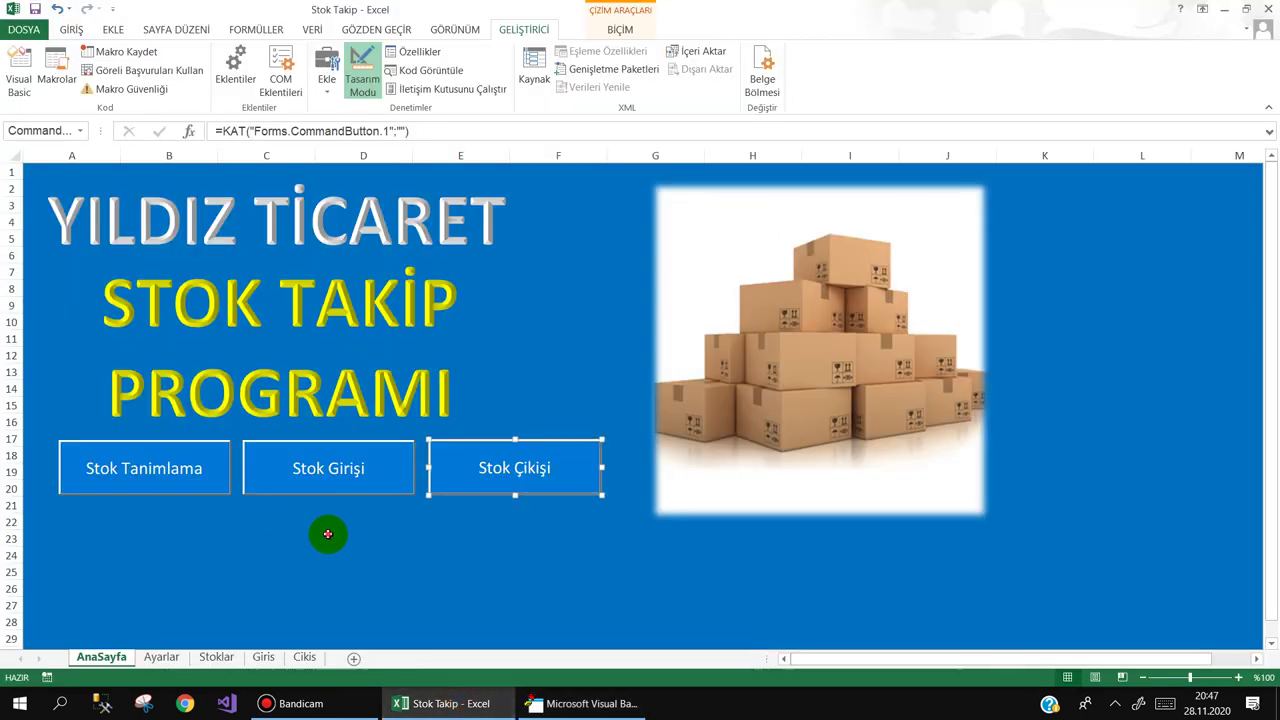
Step: With Design Mode off, test the Stok Çıkışı form by choosing FIRIN, then cancel
click(362, 78)
click(487, 472)
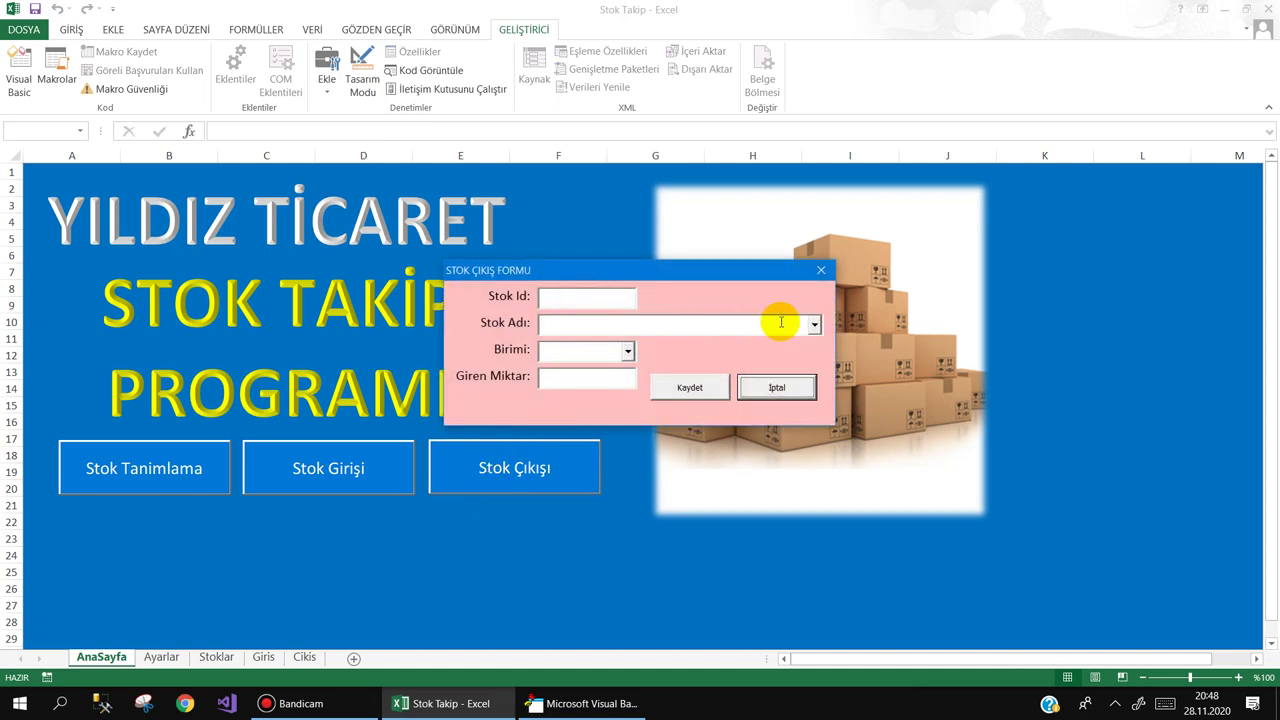
click(813, 324)
click(640, 346)
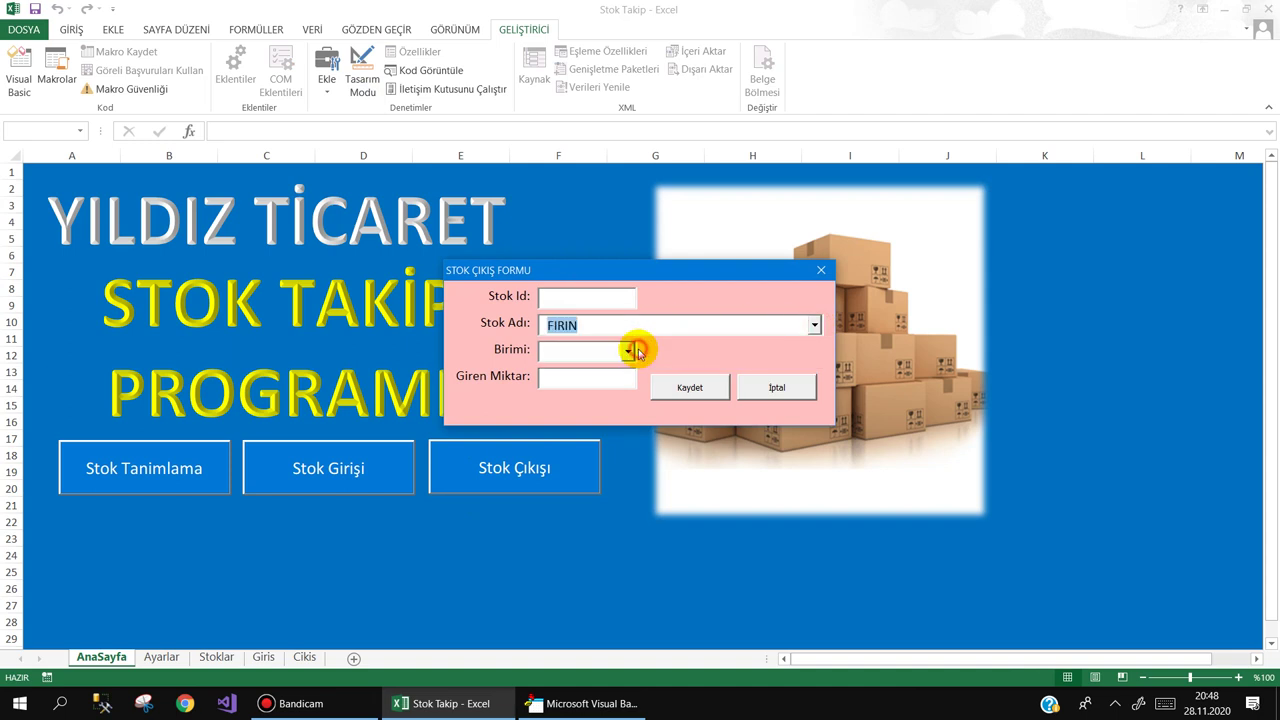
click(813, 324)
click(742, 343)
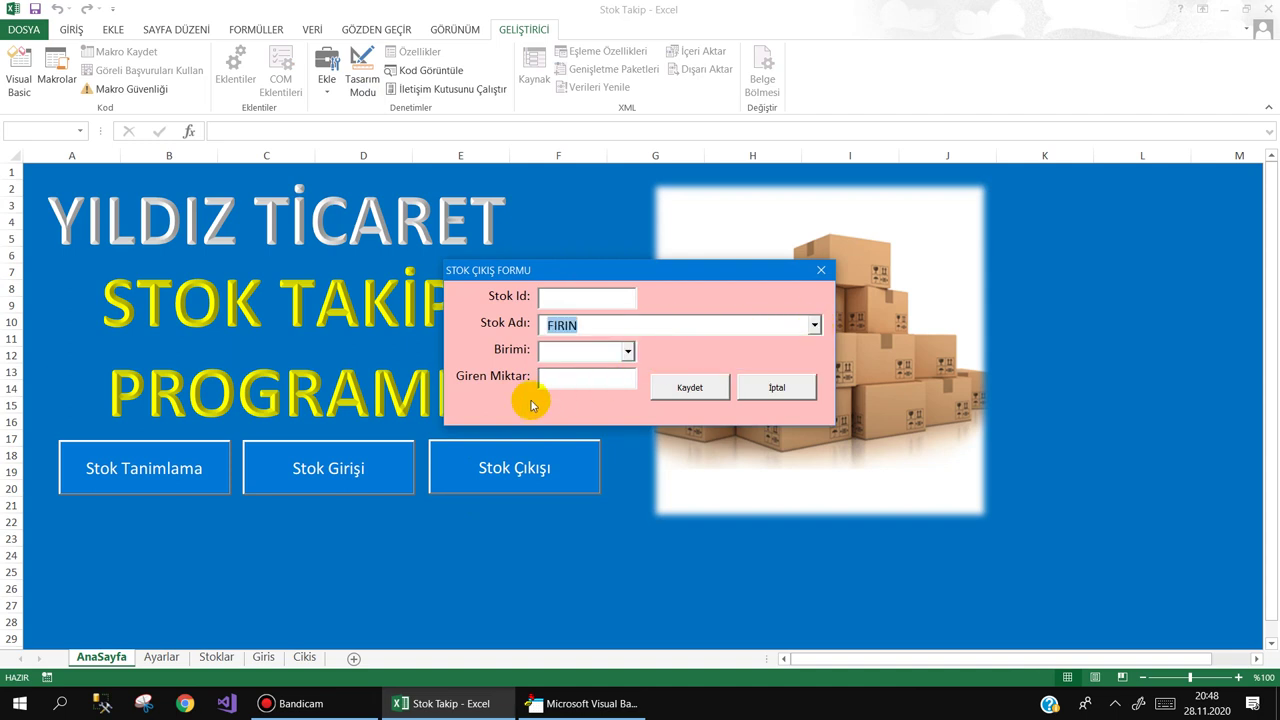
click(778, 382)
Step: Open and cancel the Stok Girişi and Stok Tanimlama forms to check them
click(340, 468)
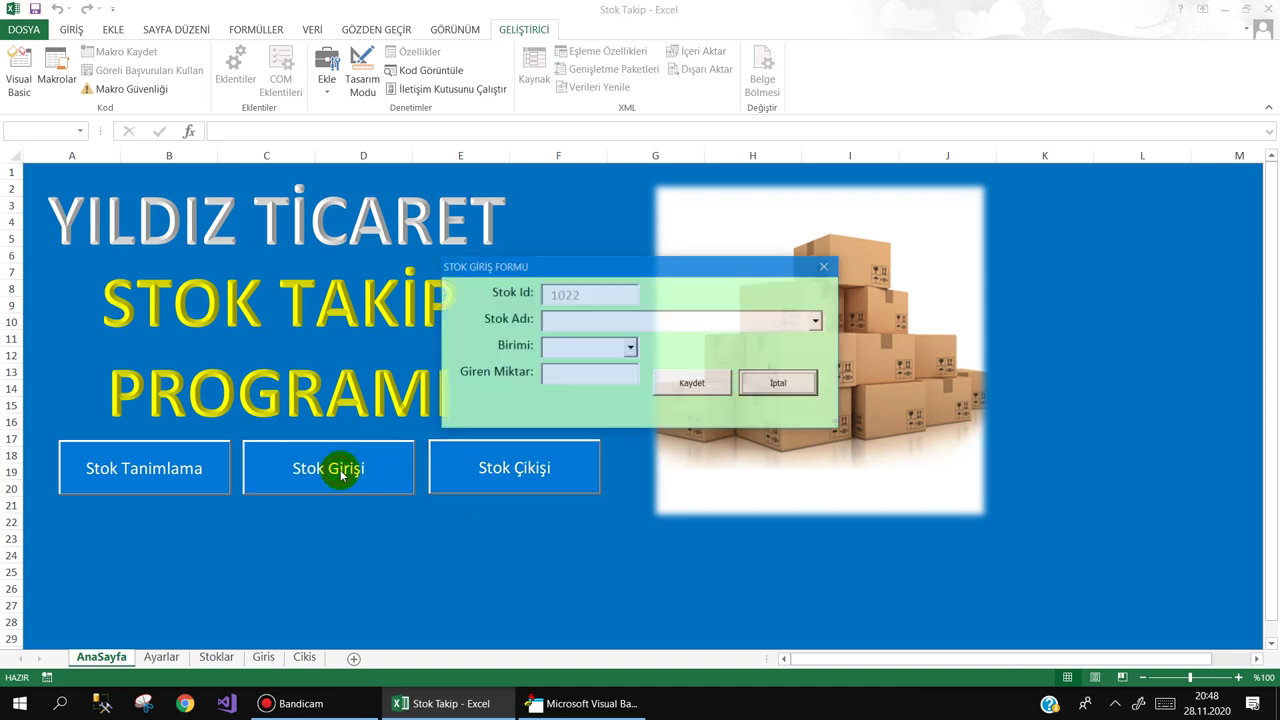
click(768, 384)
click(355, 486)
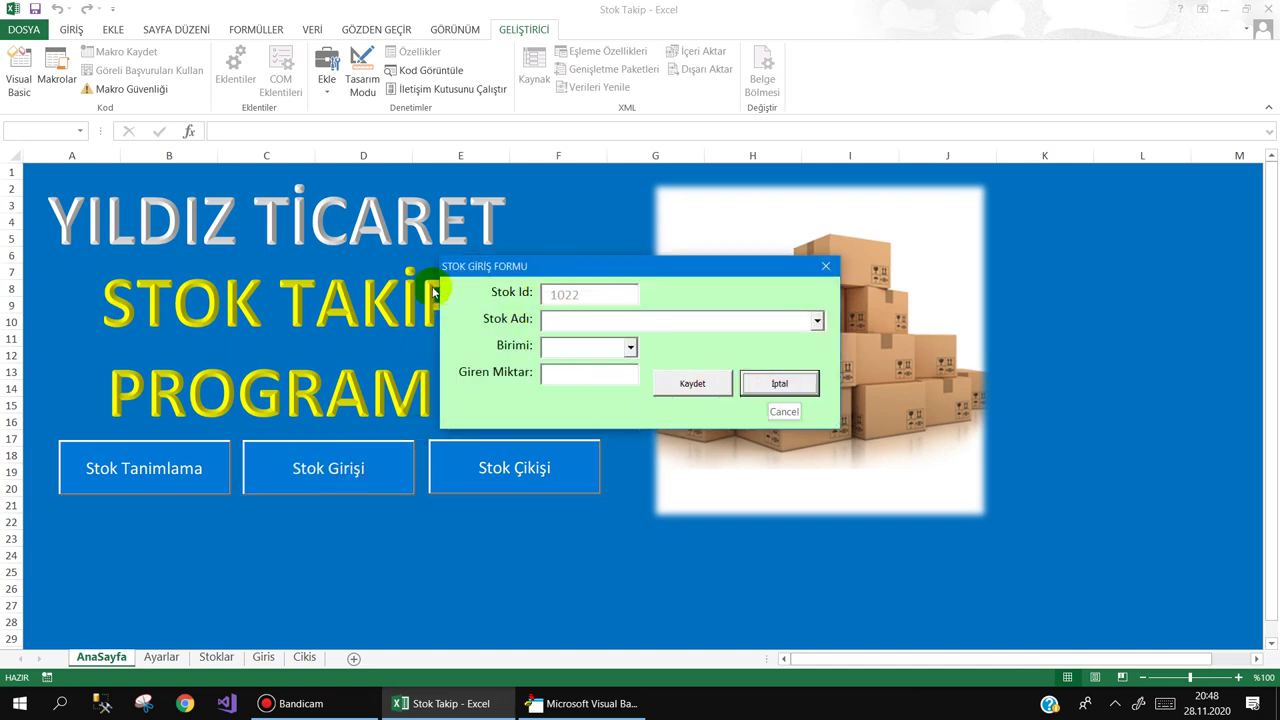
click(770, 383)
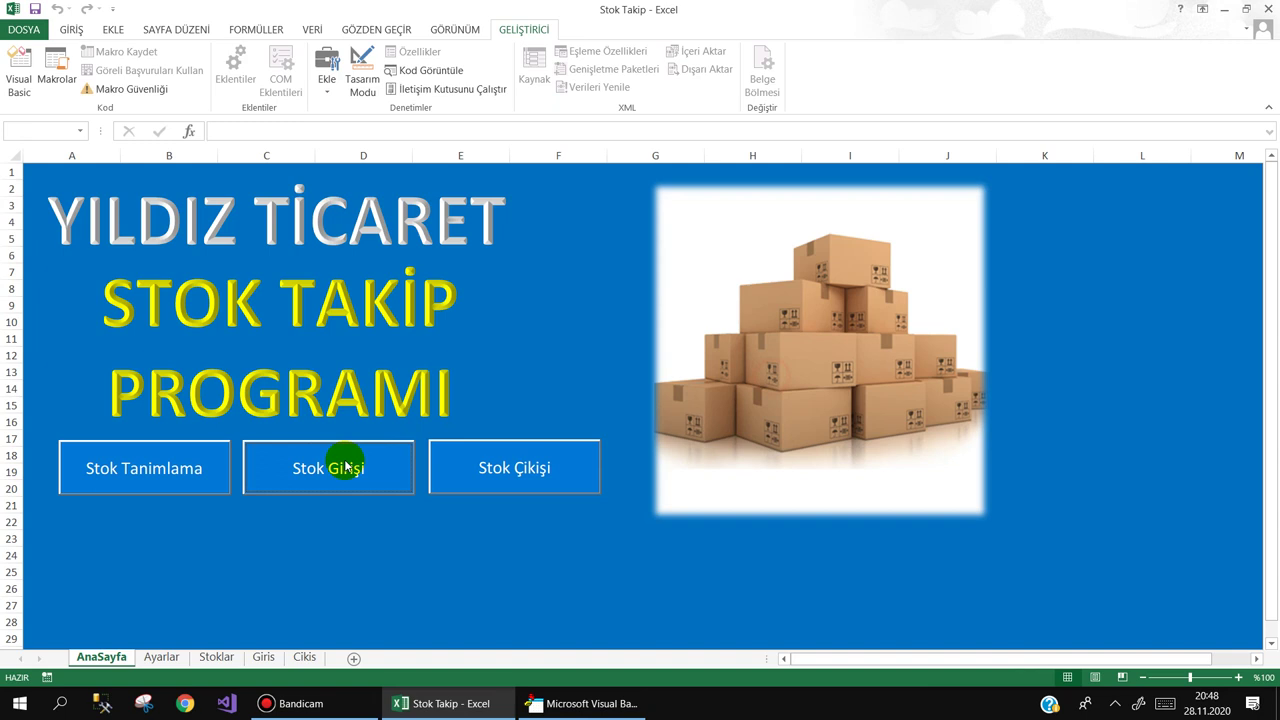
click(193, 479)
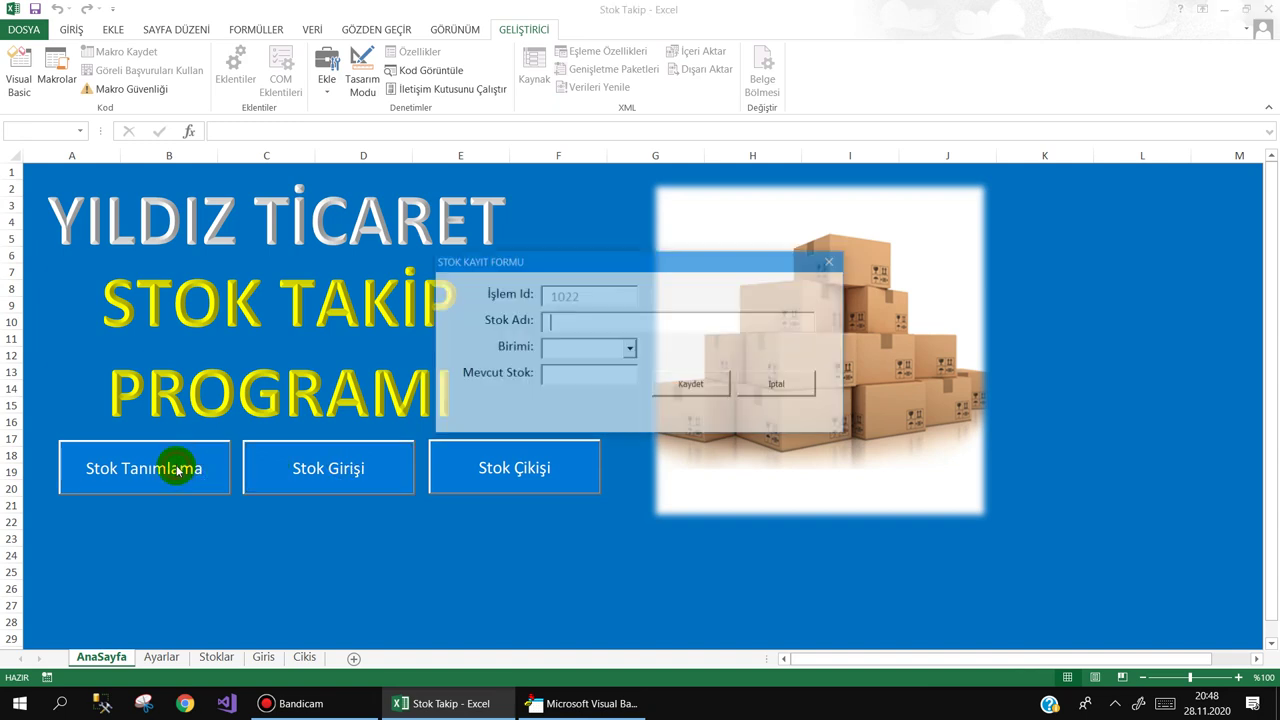
click(779, 385)
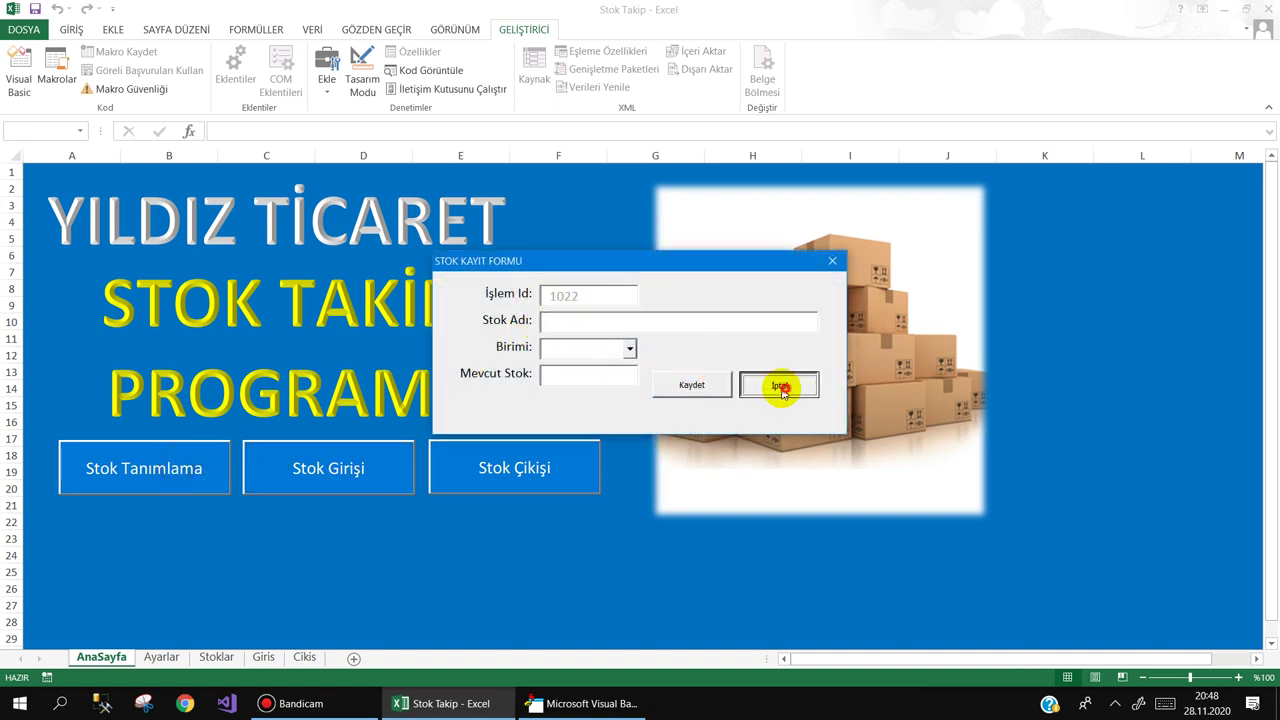
click(350, 463)
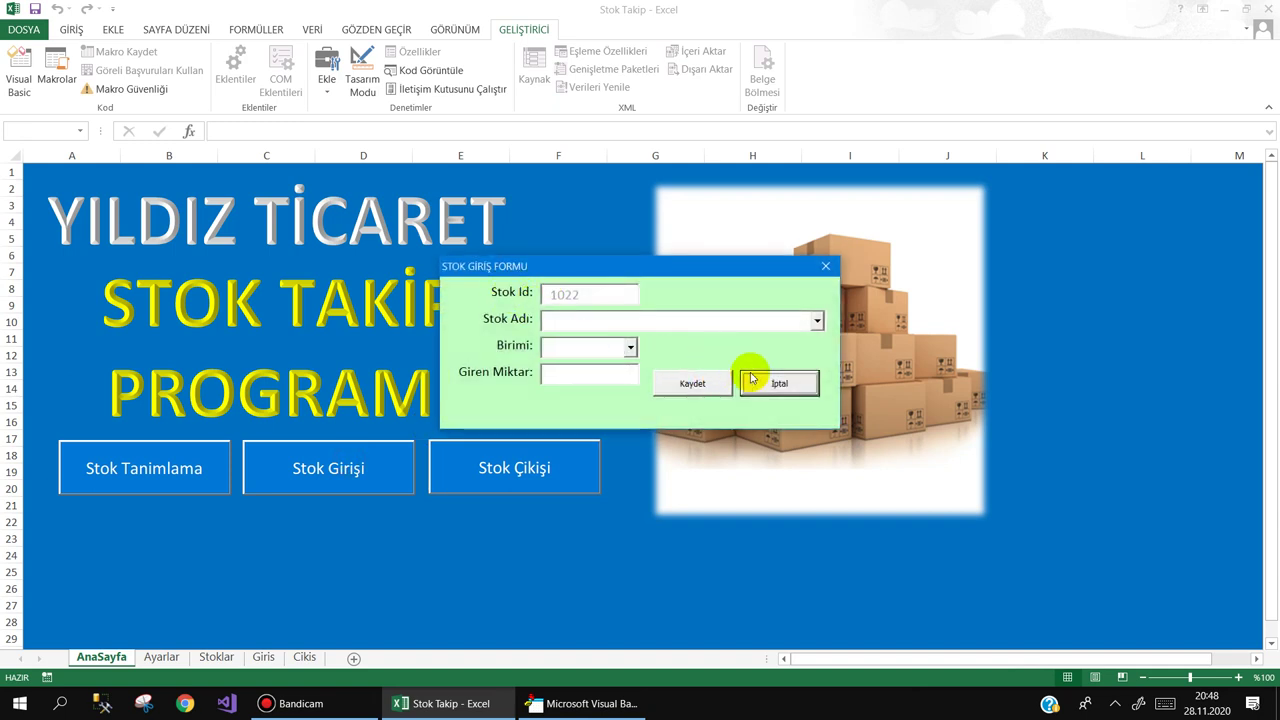
click(785, 398)
Step: Recheck the Stok Çıkışı, Stok Tanimlama and Stok Girişi forms, cancelling each, then return to VBA
click(523, 474)
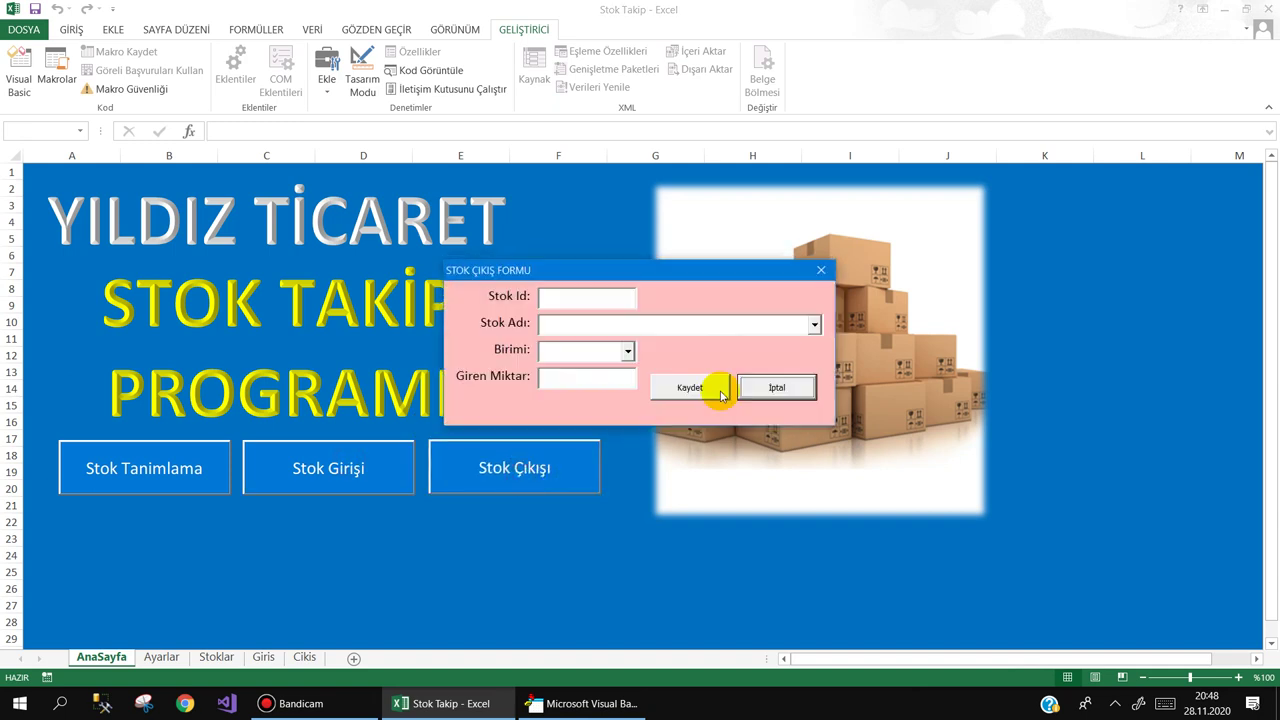
click(771, 395)
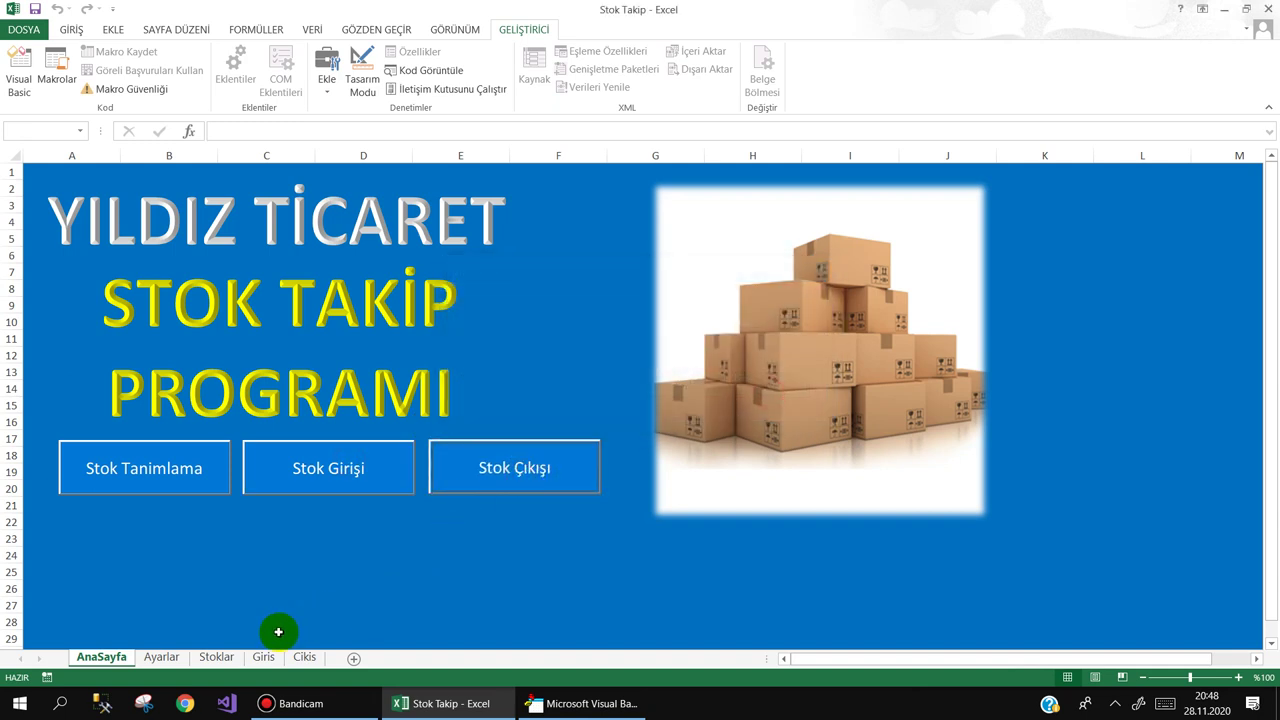
click(150, 476)
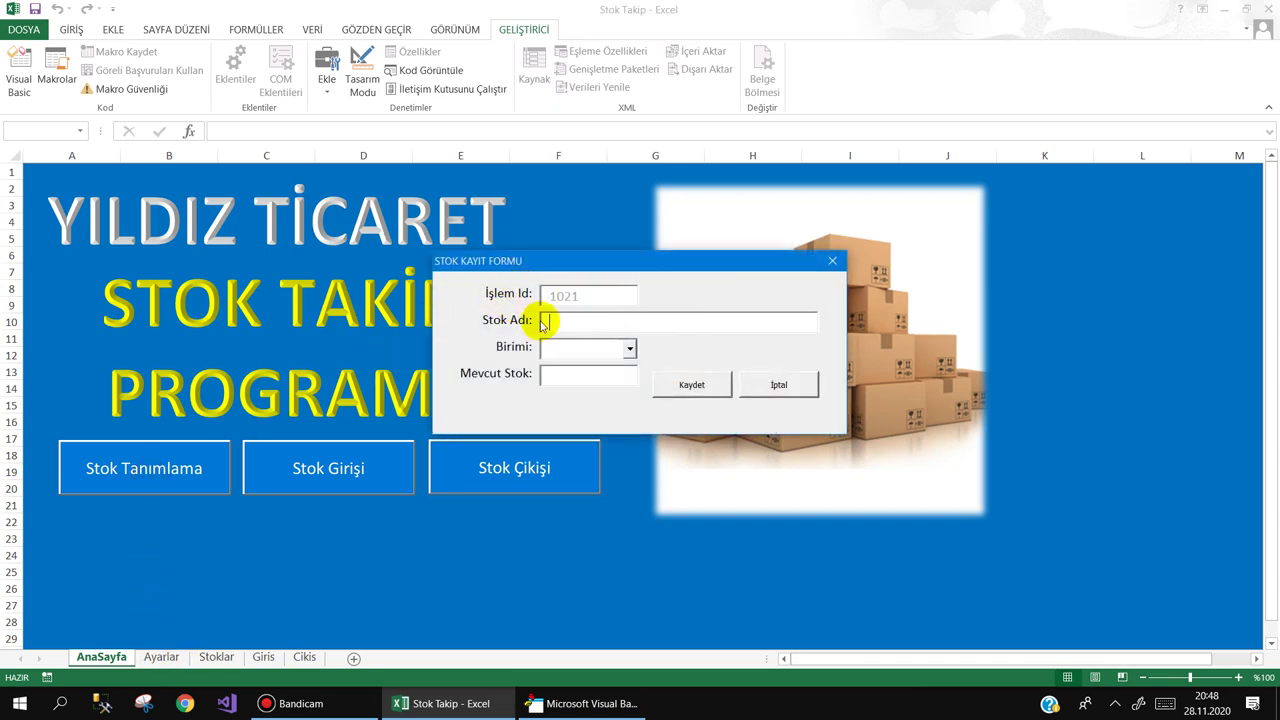
click(777, 385)
click(306, 463)
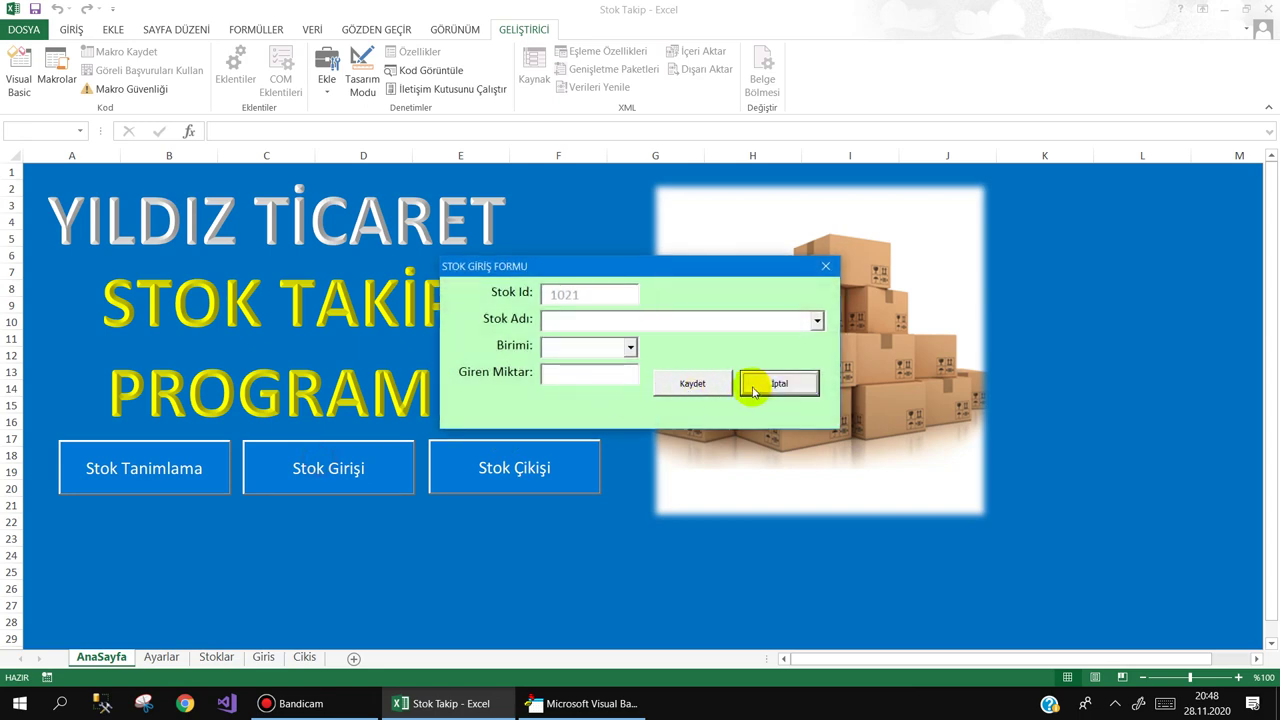
click(760, 383)
click(575, 703)
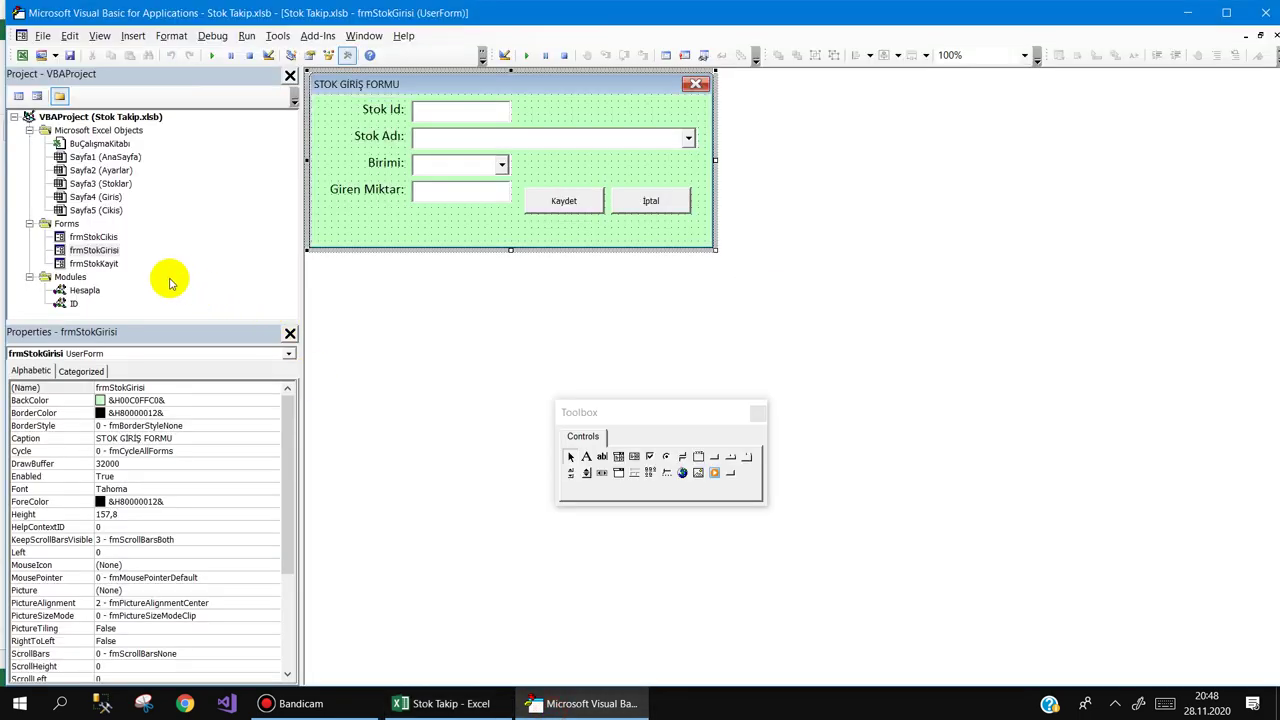
Step: Change frmStokGirisi's Stok Id: label to İşlem Id:, matching frmStokKayit
double_click(94, 263)
click(381, 118)
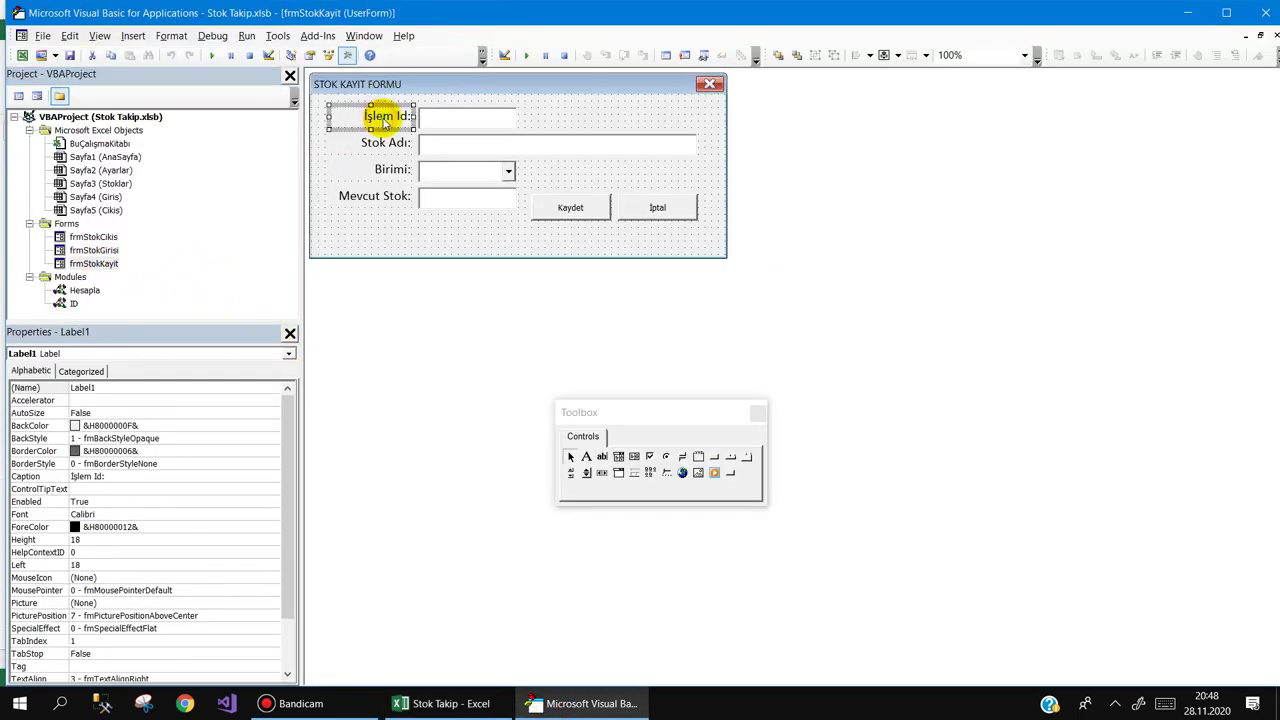
drag(394, 115, 338, 118)
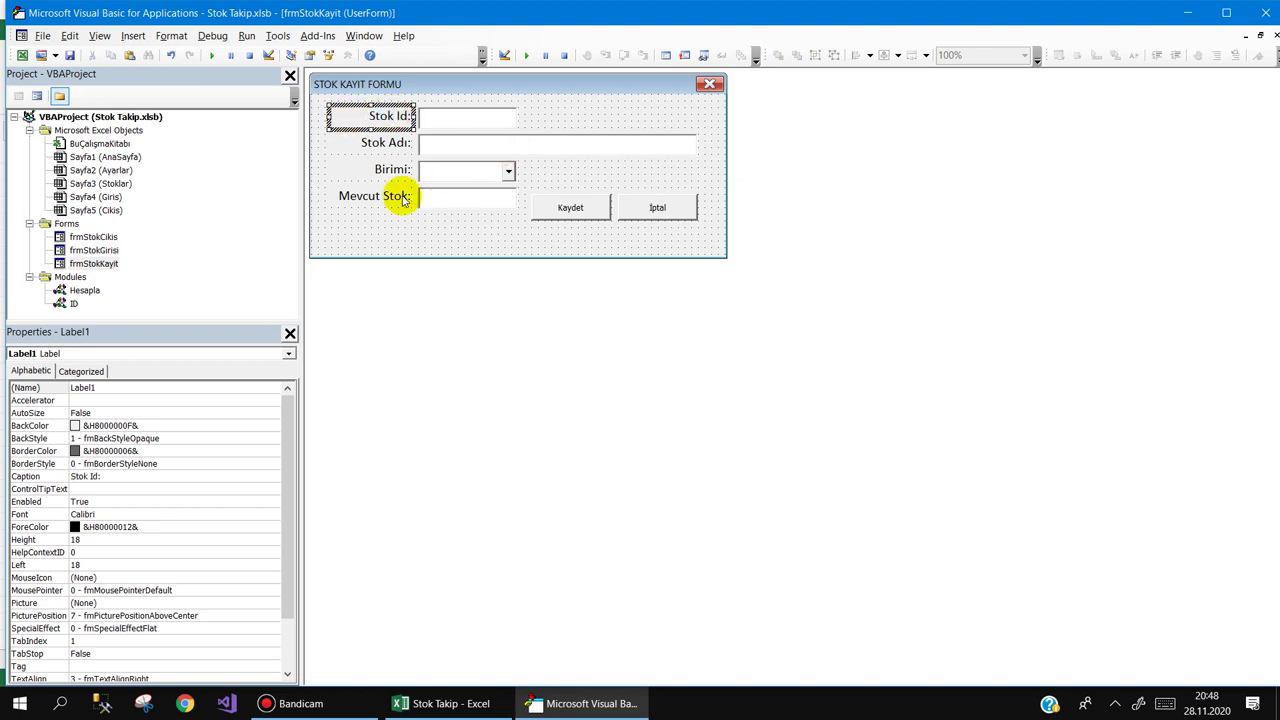
double_click(100, 250)
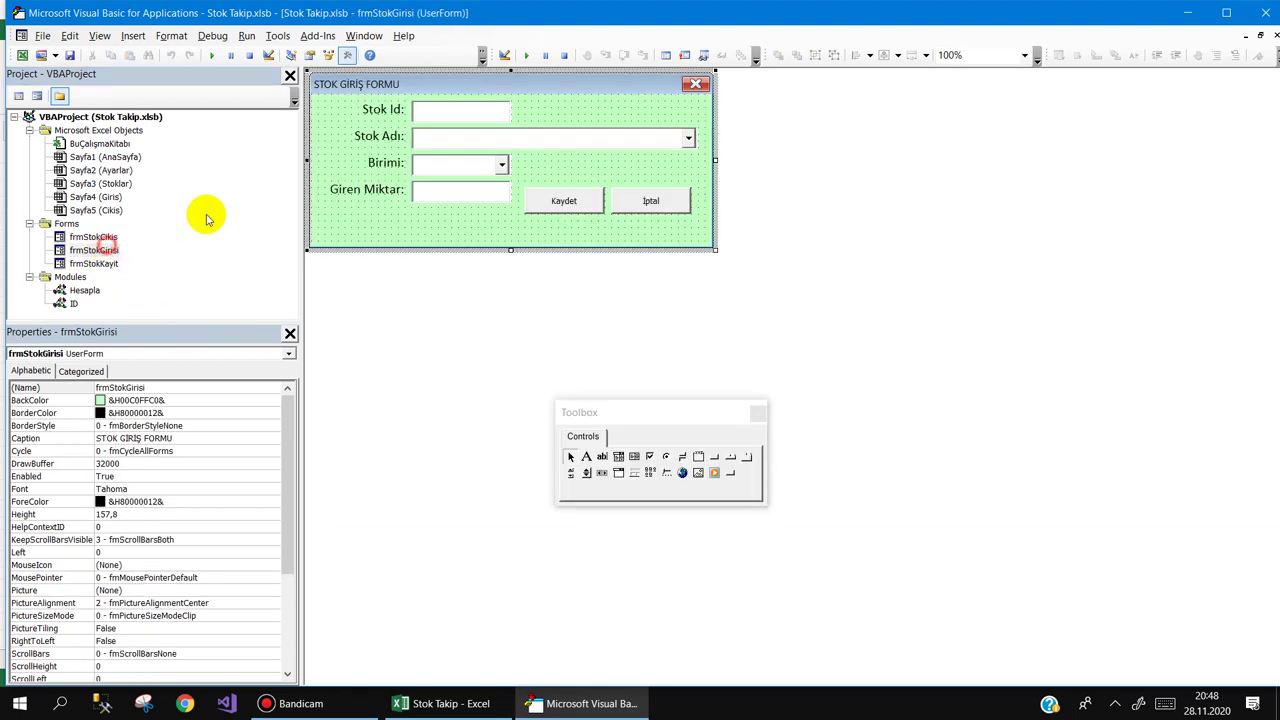
click(377, 112)
click(383, 110)
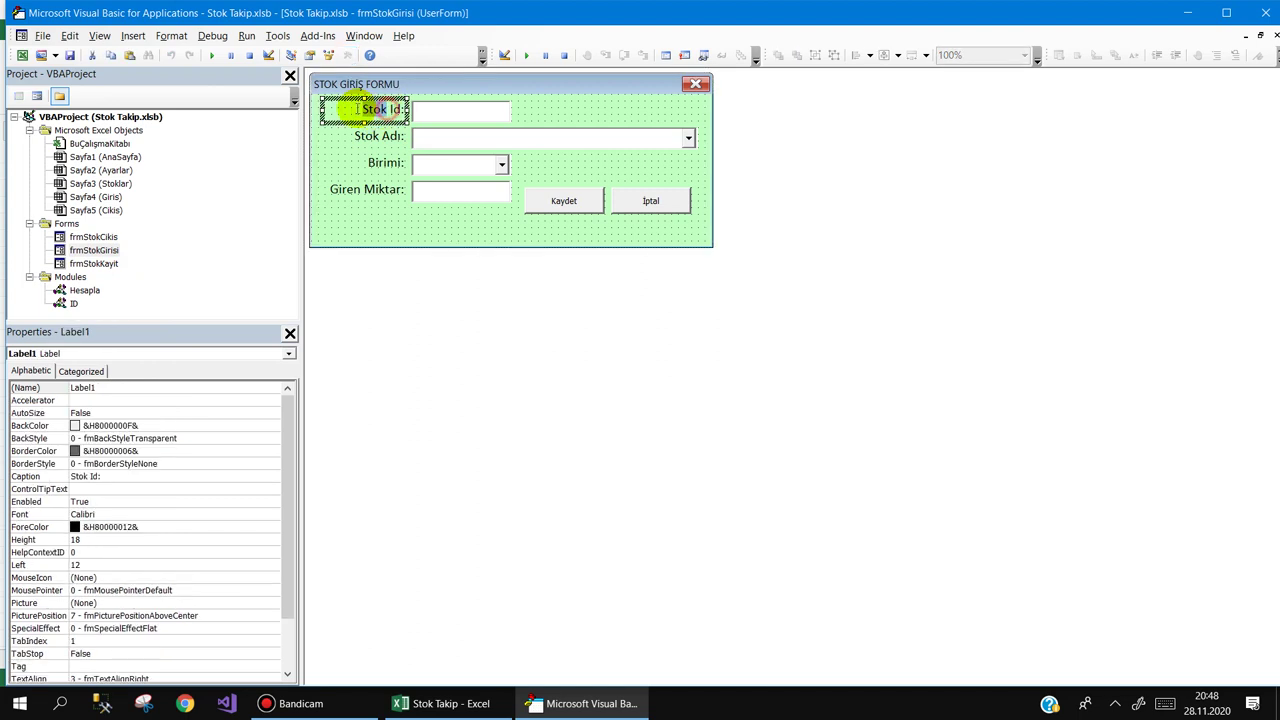
double_click(370, 109)
text(İşlem)
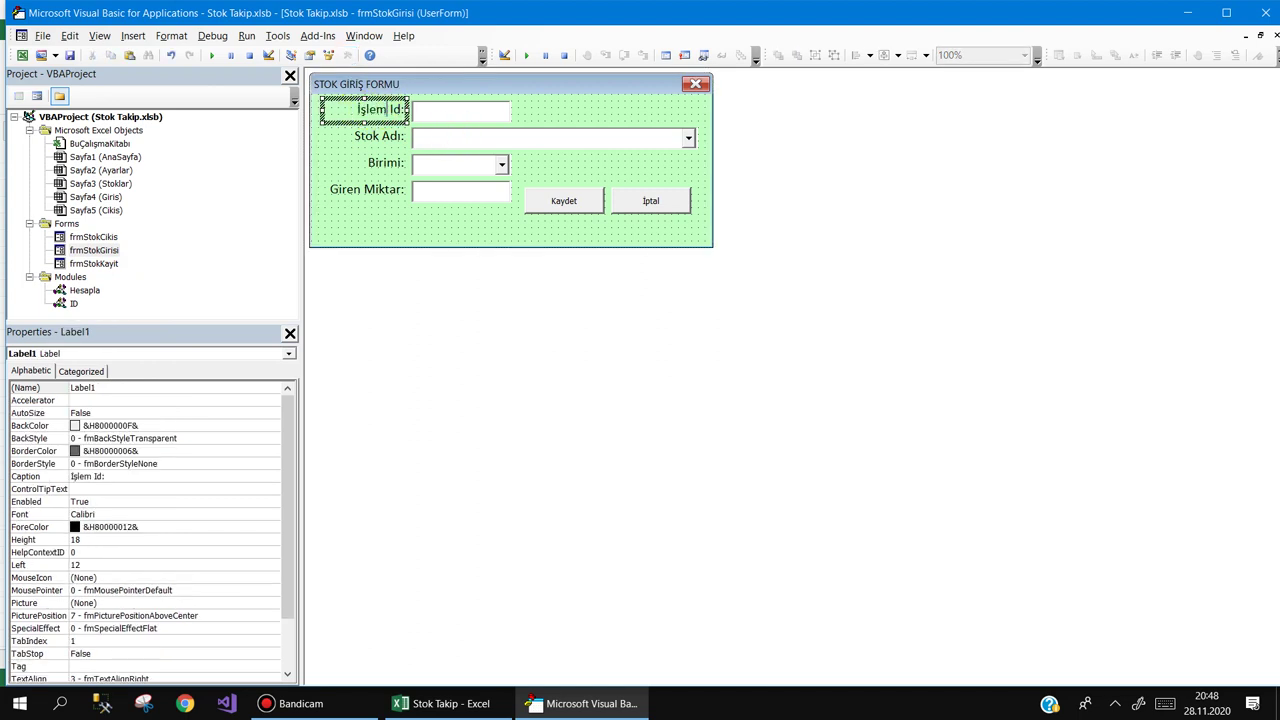
Step: Change frmStokCikis's Stok Id: label to İşlem Id:, then return to Excel's AnaSayfa sheet
double_click(100, 237)
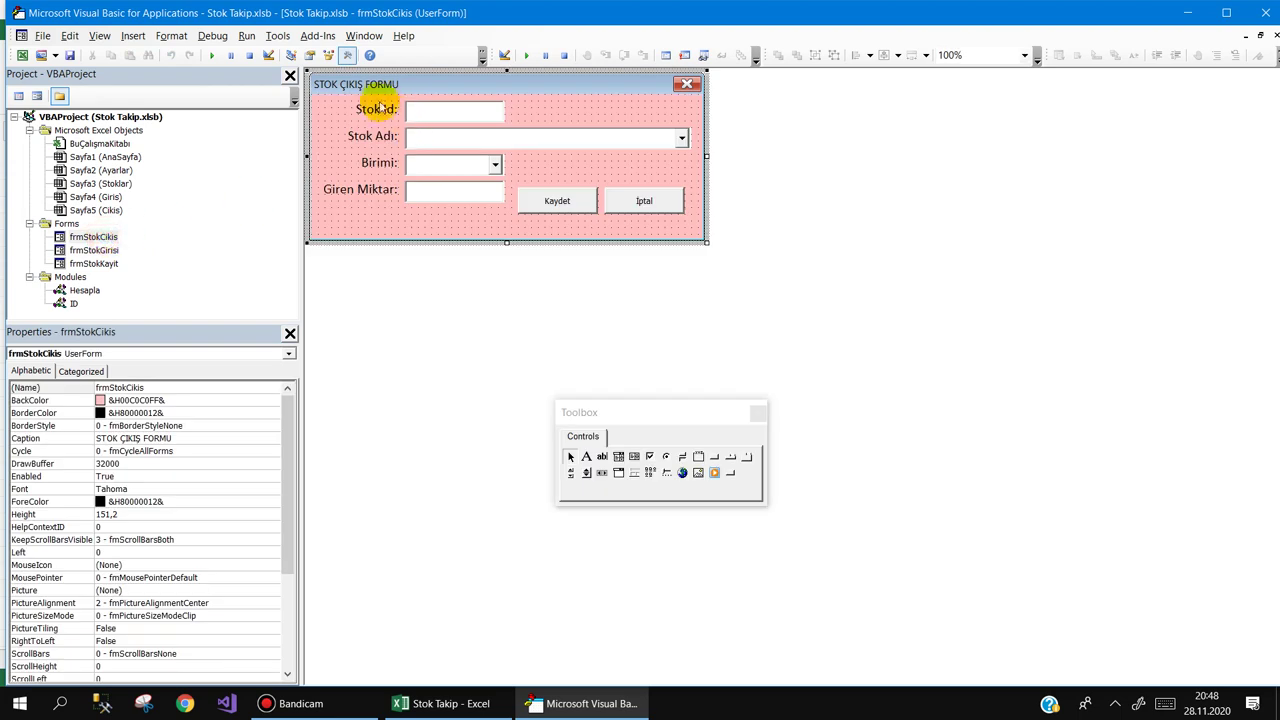
click(381, 110)
click(380, 110)
text(İşlem)
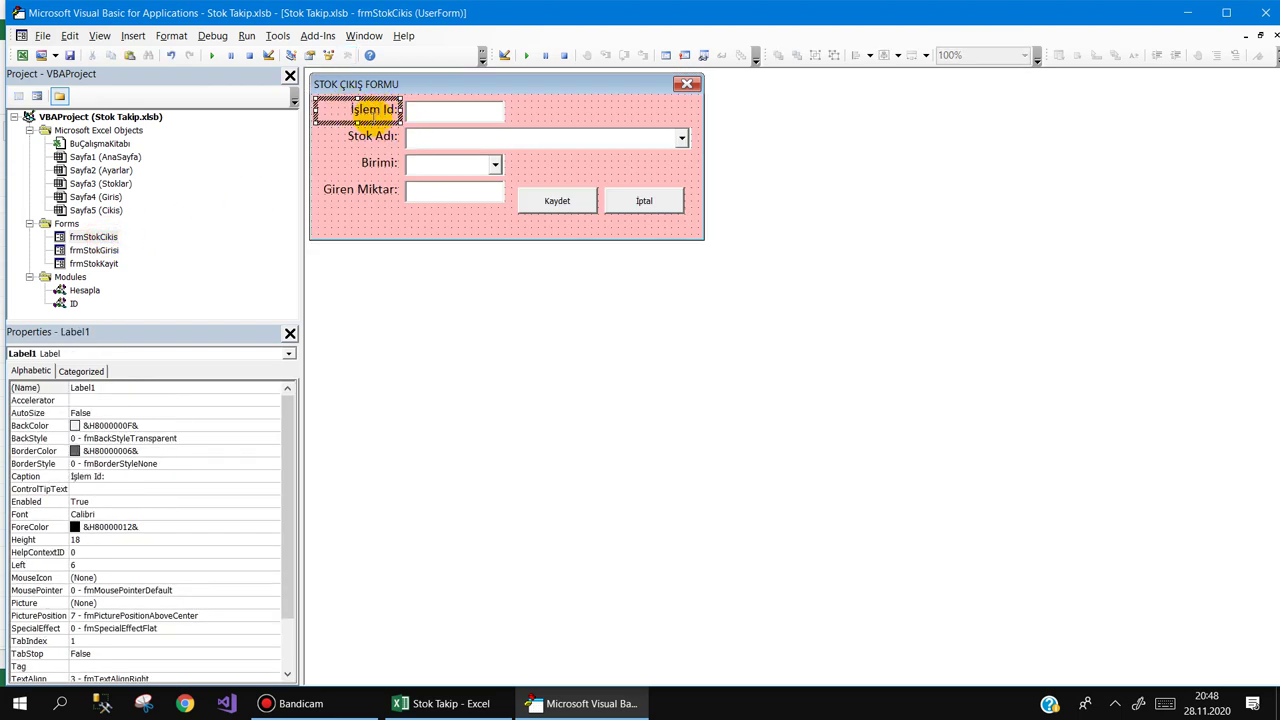
click(432, 218)
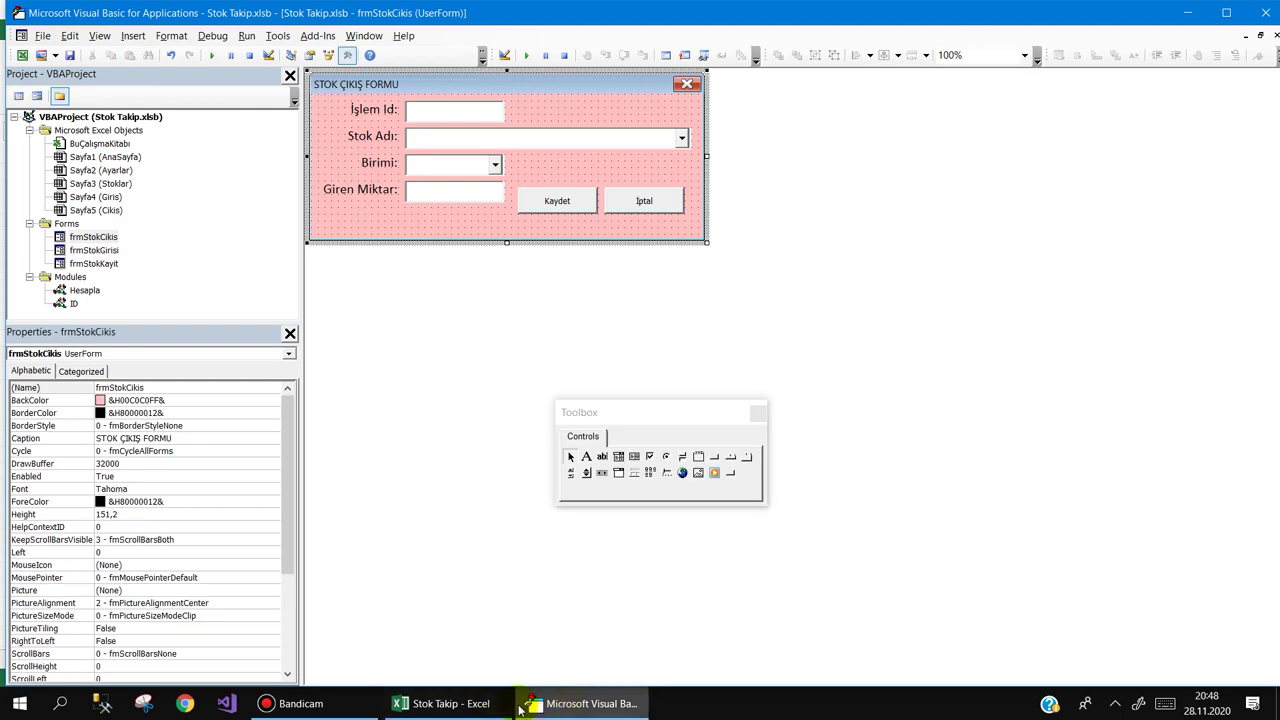
click(420, 708)
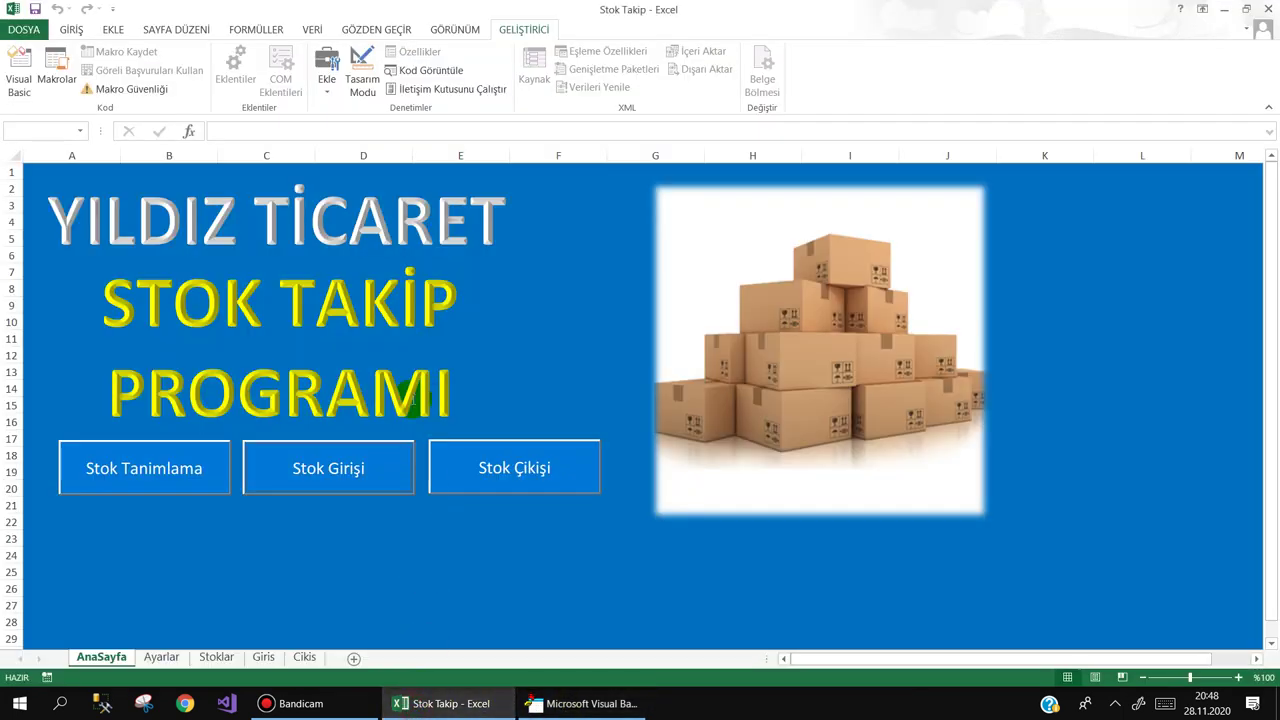
Step: Turn on Design Mode and copy the ID.IDArt call and stock-code lines from btnStart_Click
click(374, 80)
double_click(329, 475)
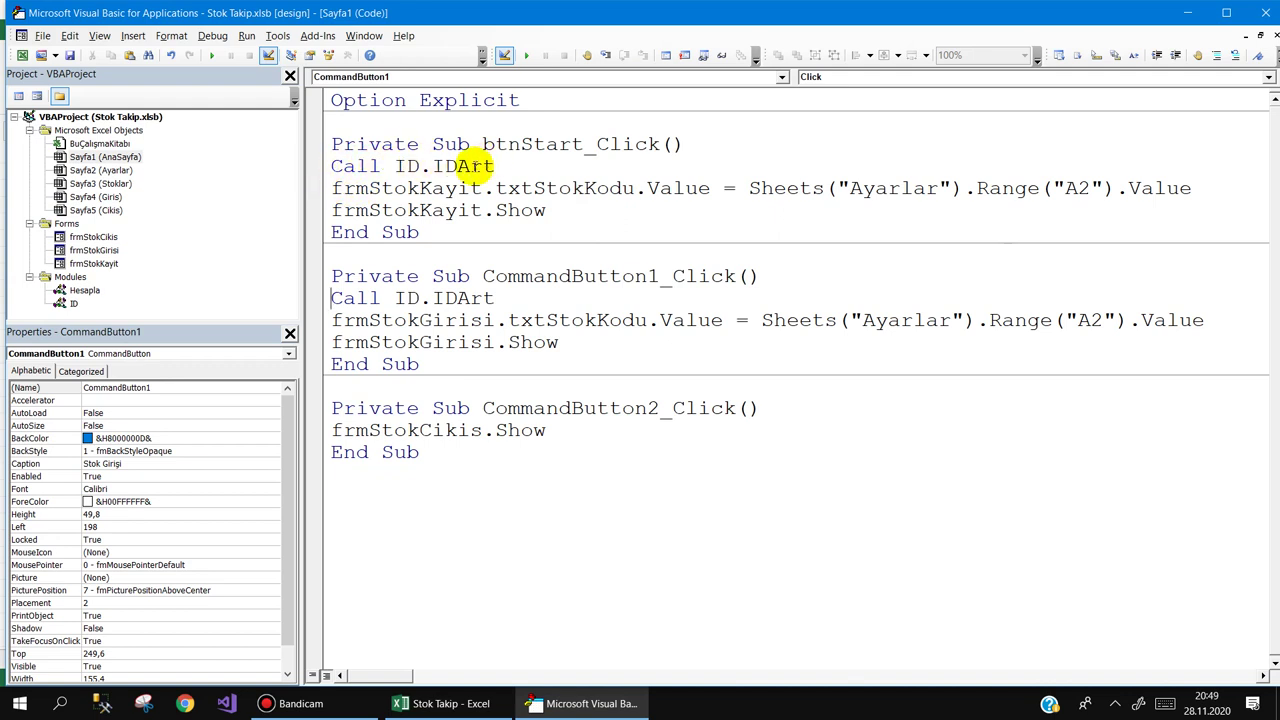
drag(329, 166, 320, 195)
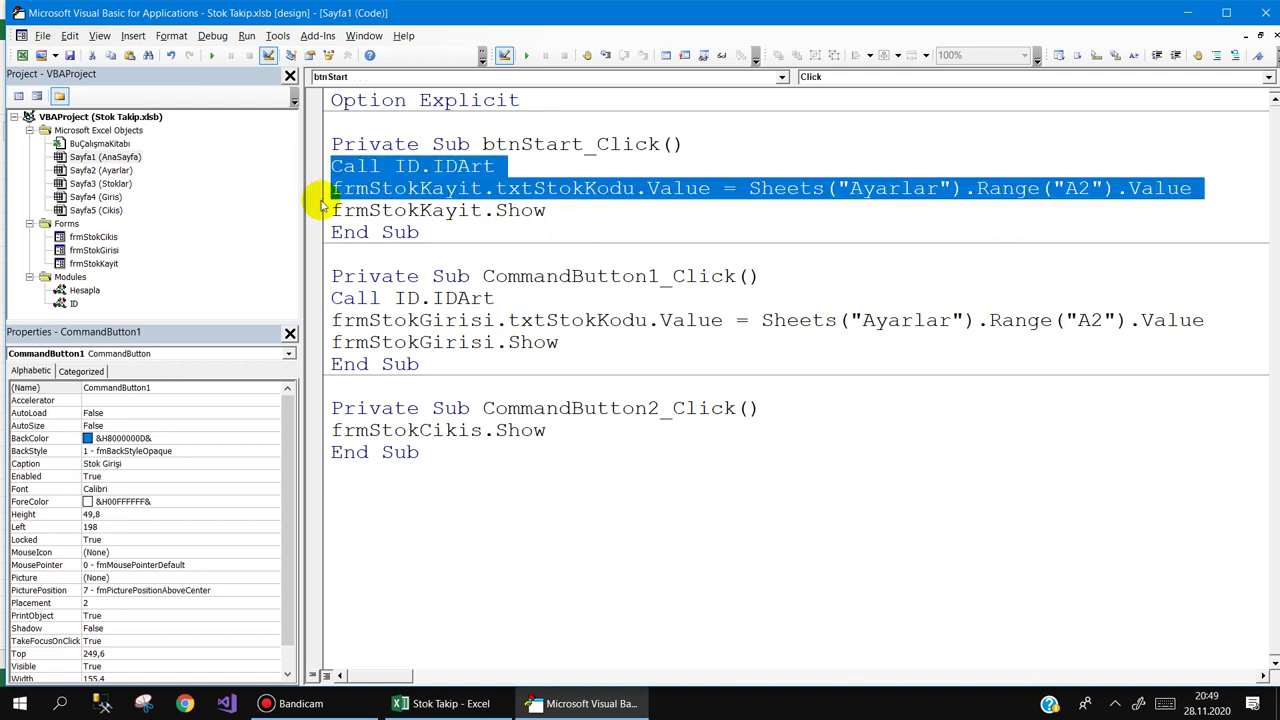
right_click(390, 188)
click(424, 213)
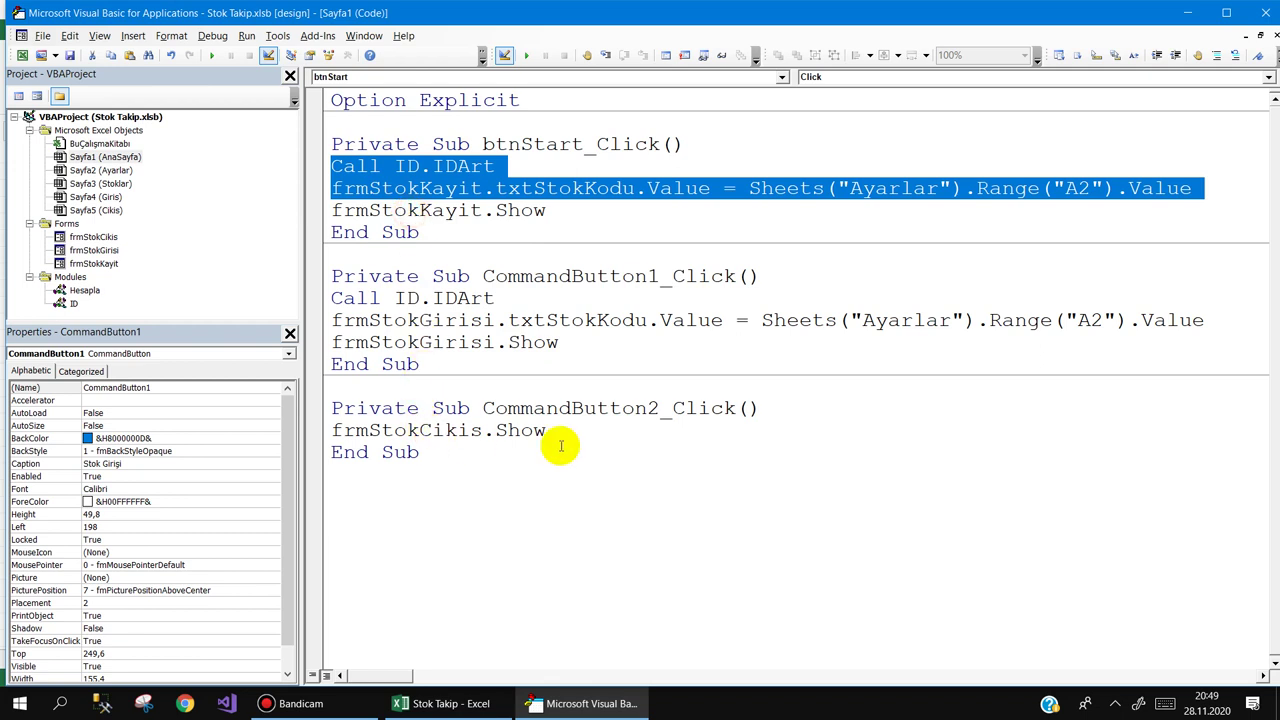
Step: Paste the two lines into CommandButton2_Click and change frmStokKayit to frmStokCikis
click(763, 412)
key(Return)
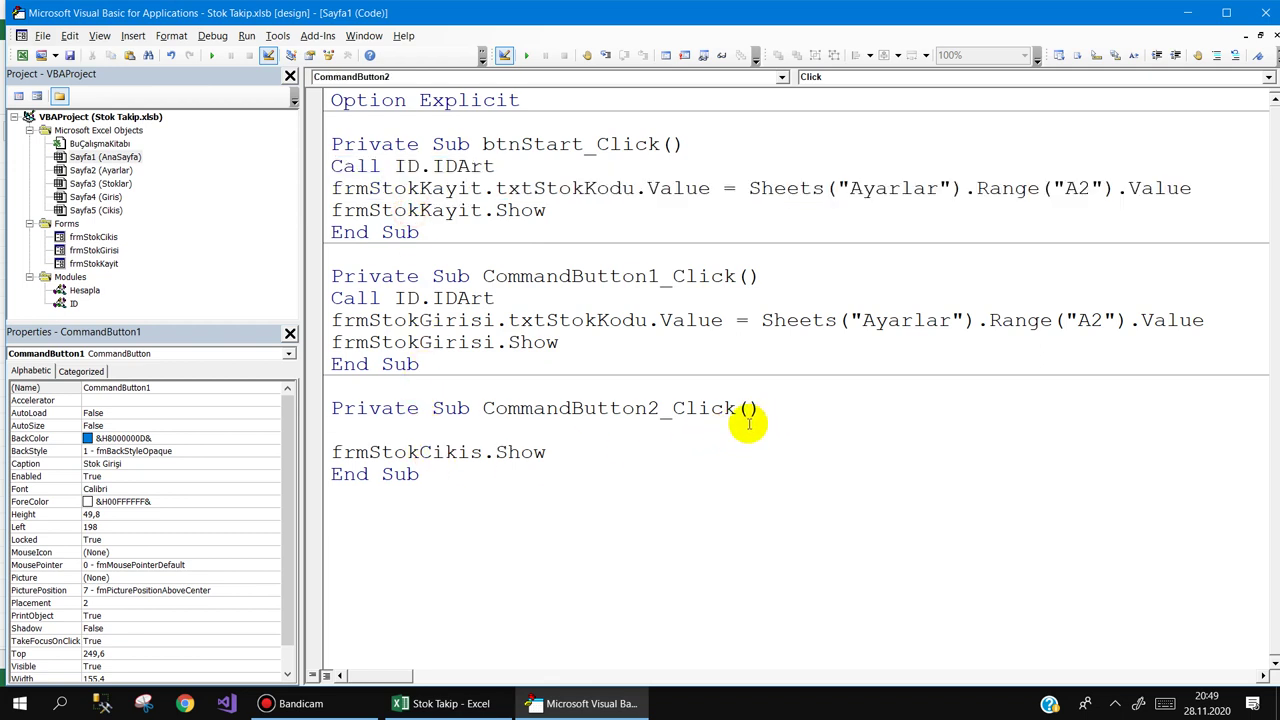
key(ctrl+v)
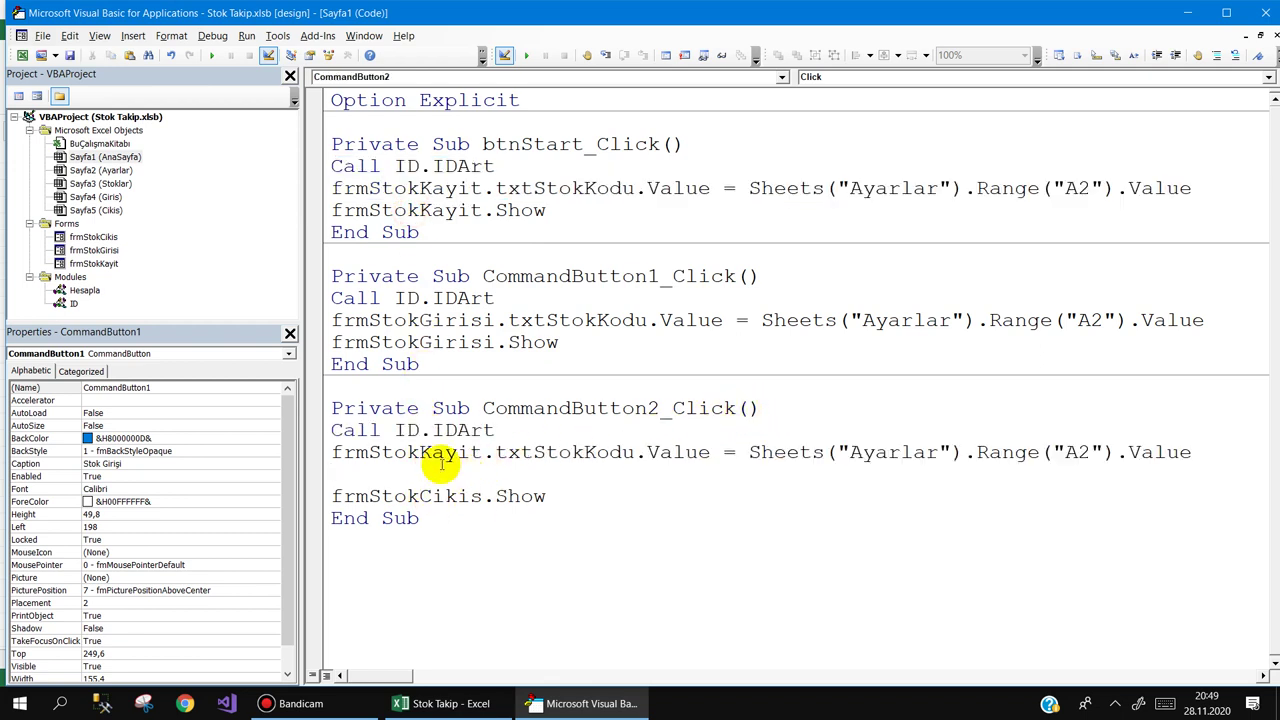
double_click(441, 452)
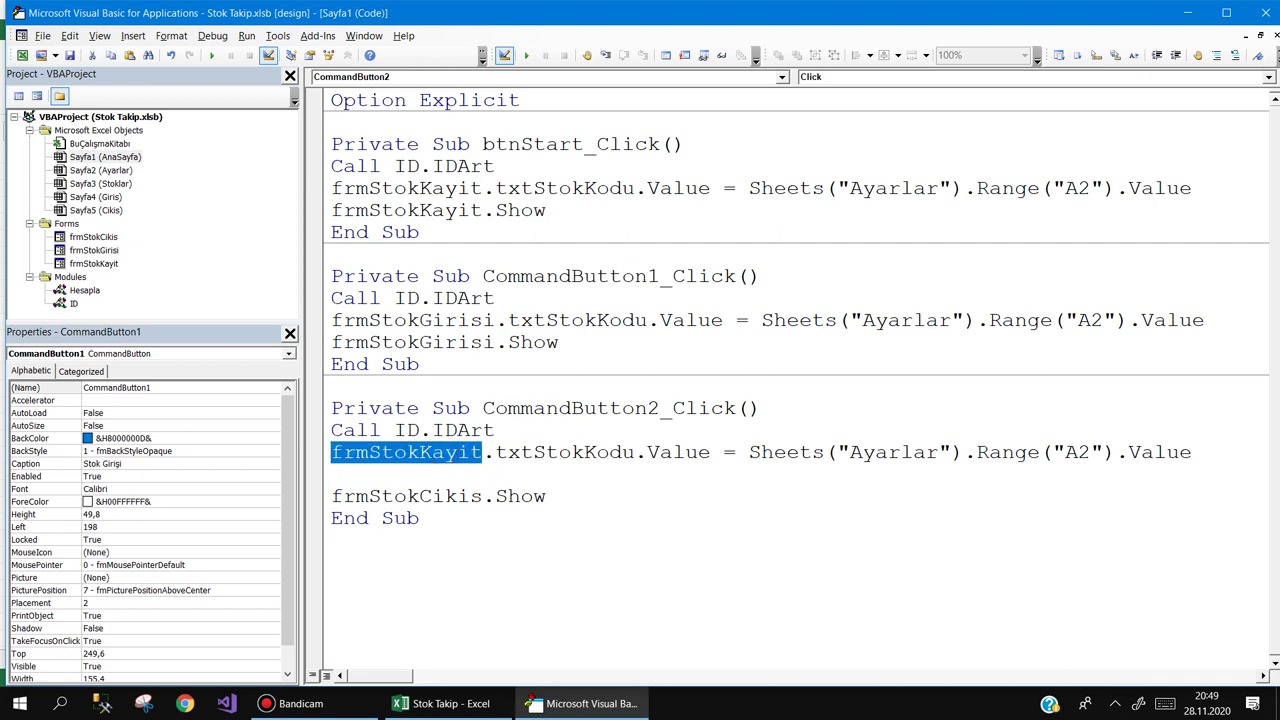
text(frmStokCikis)
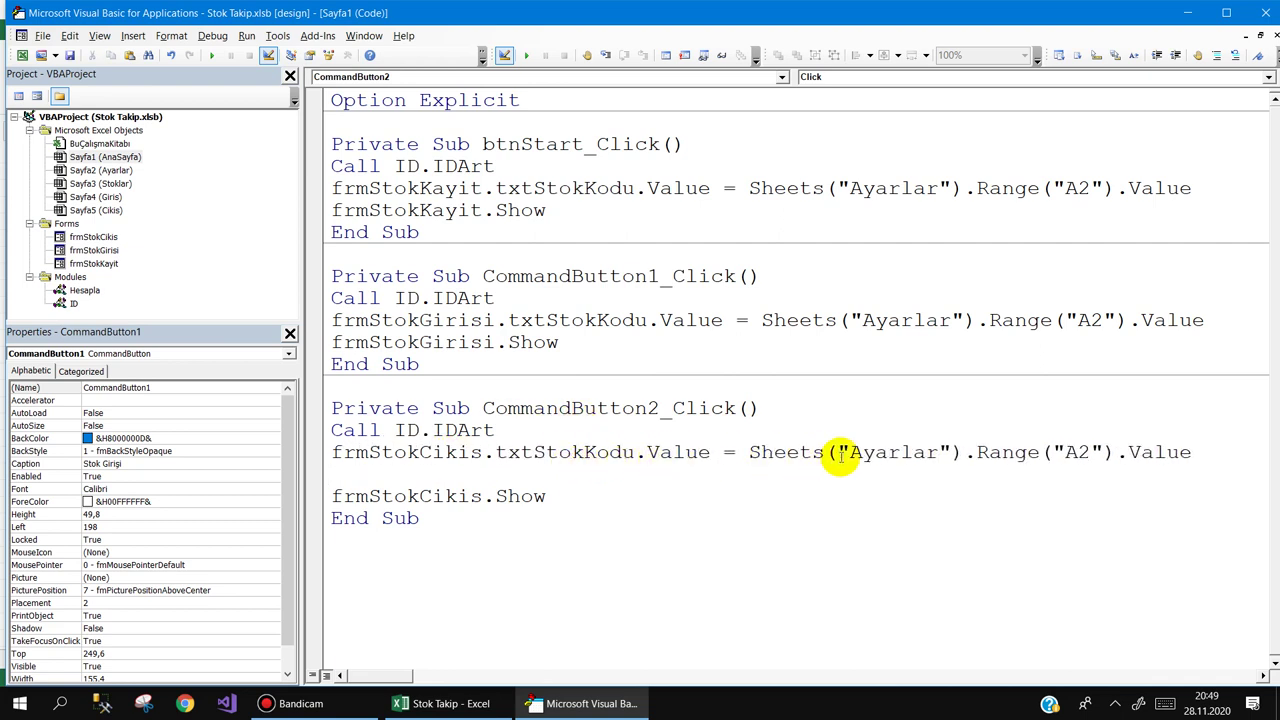
Step: Check the Stok Id value in cell A2 of the Ayarlar sheet
click(440, 703)
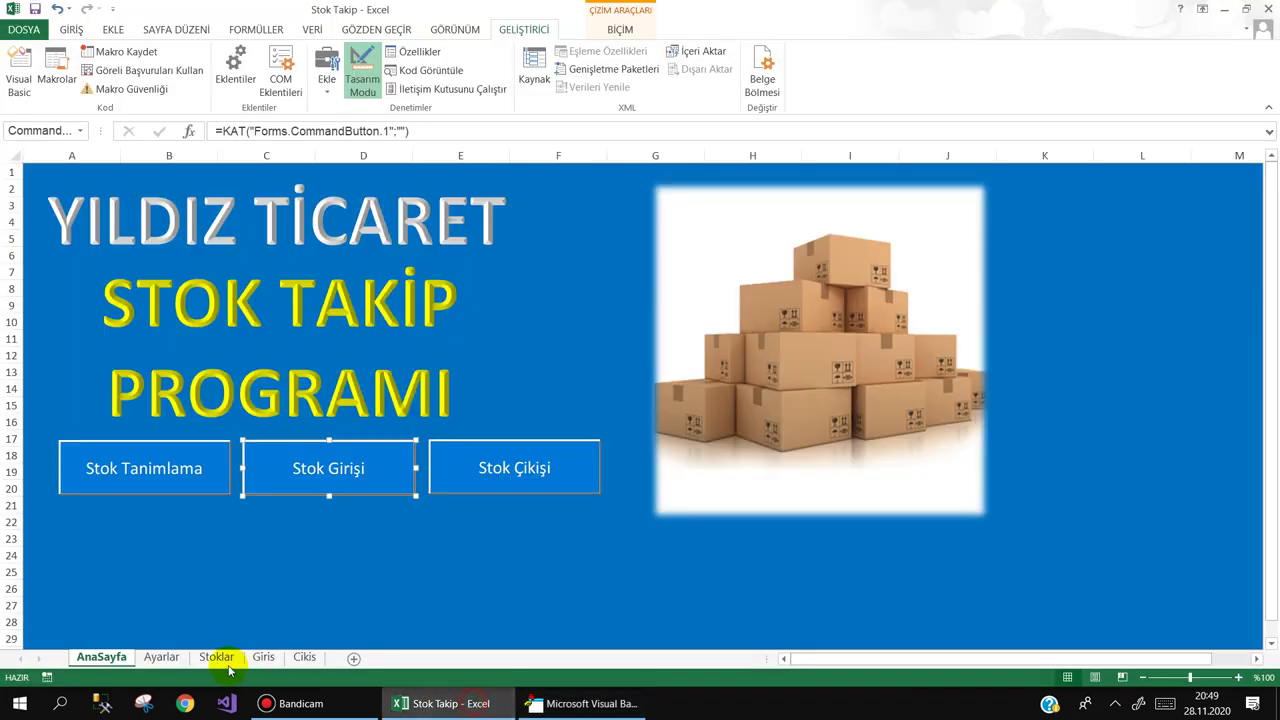
click(161, 657)
click(96, 187)
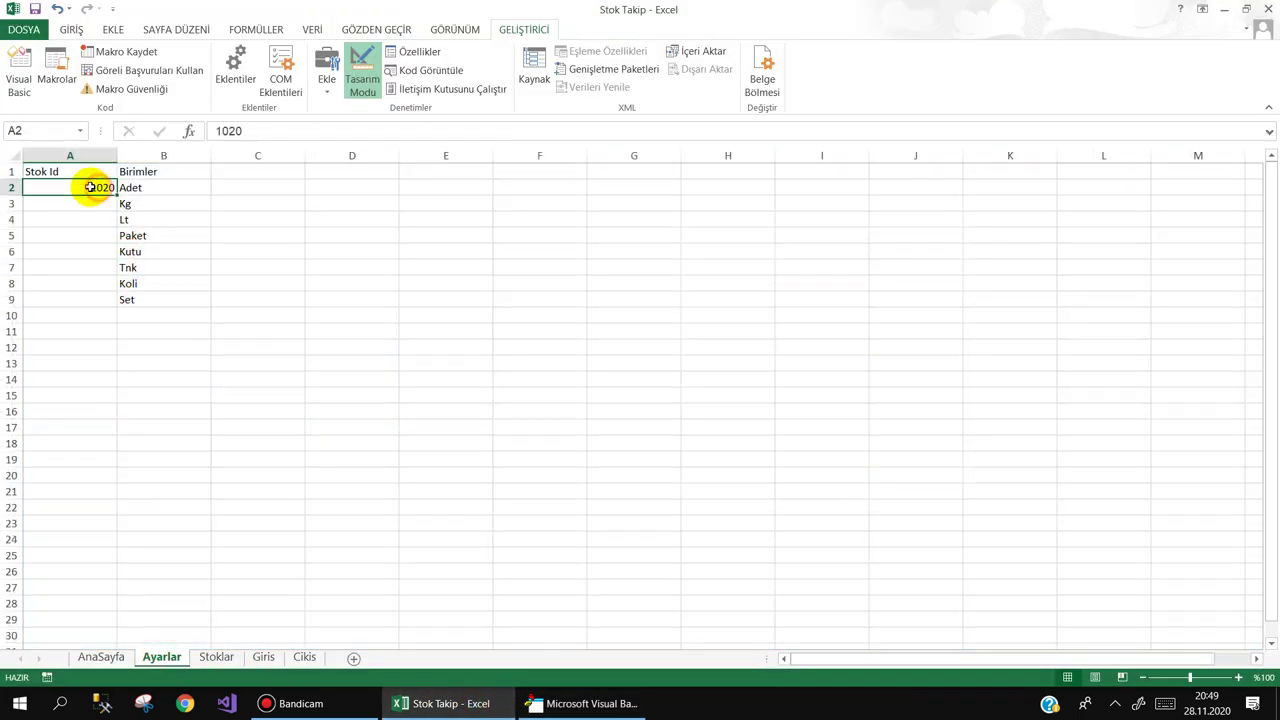
click(436, 706)
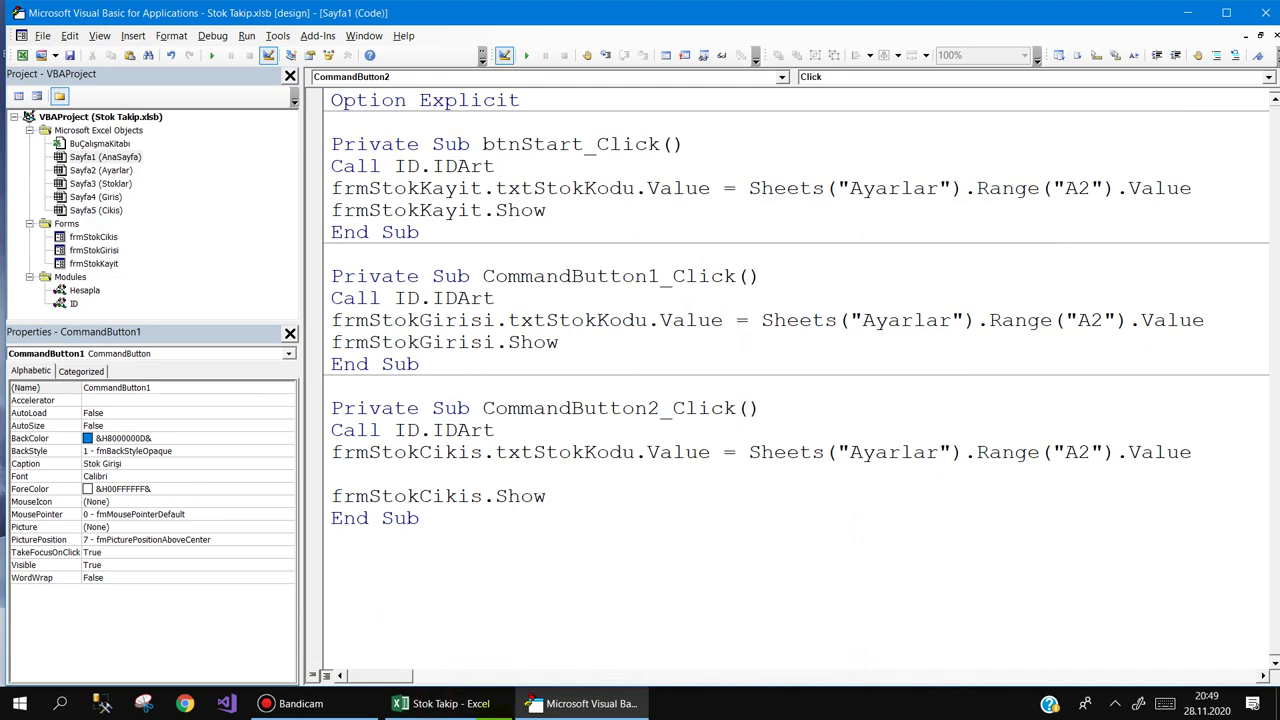
click(440, 703)
Step: Turn off Design Mode and test-run the Stok Çıkışı form from AnaSayfa, then cancel it
click(358, 85)
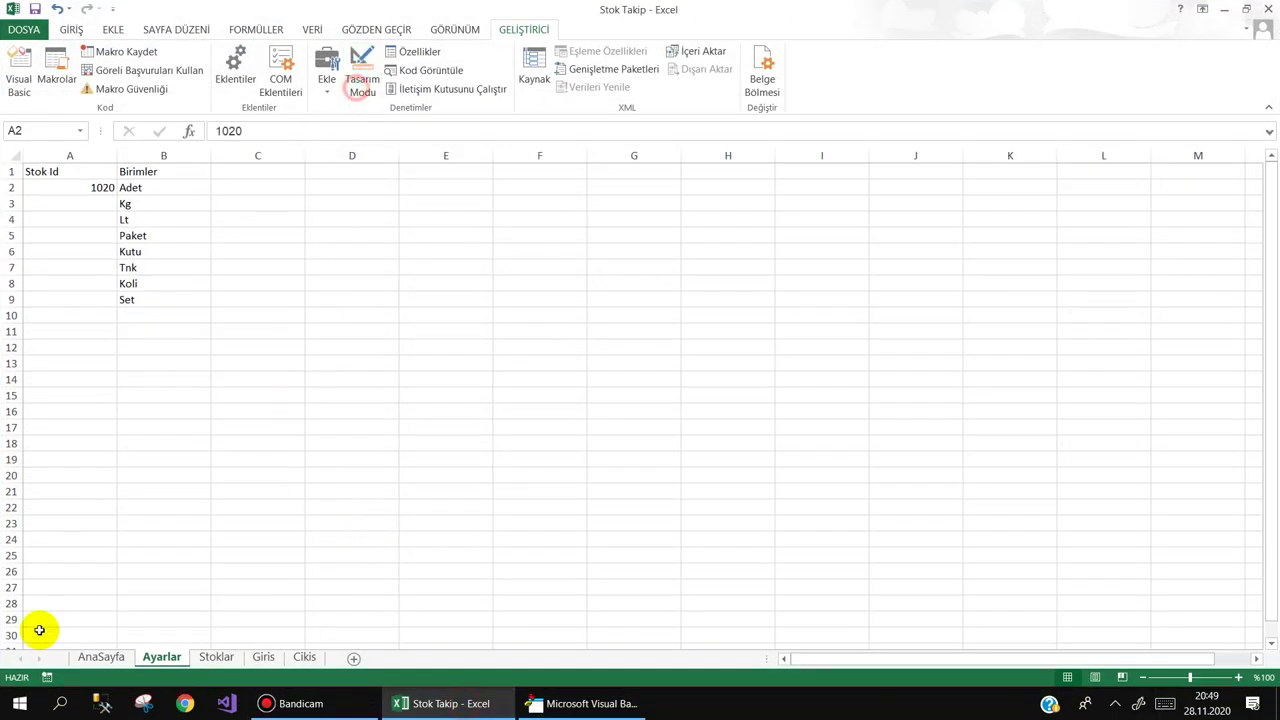
click(90, 664)
click(480, 472)
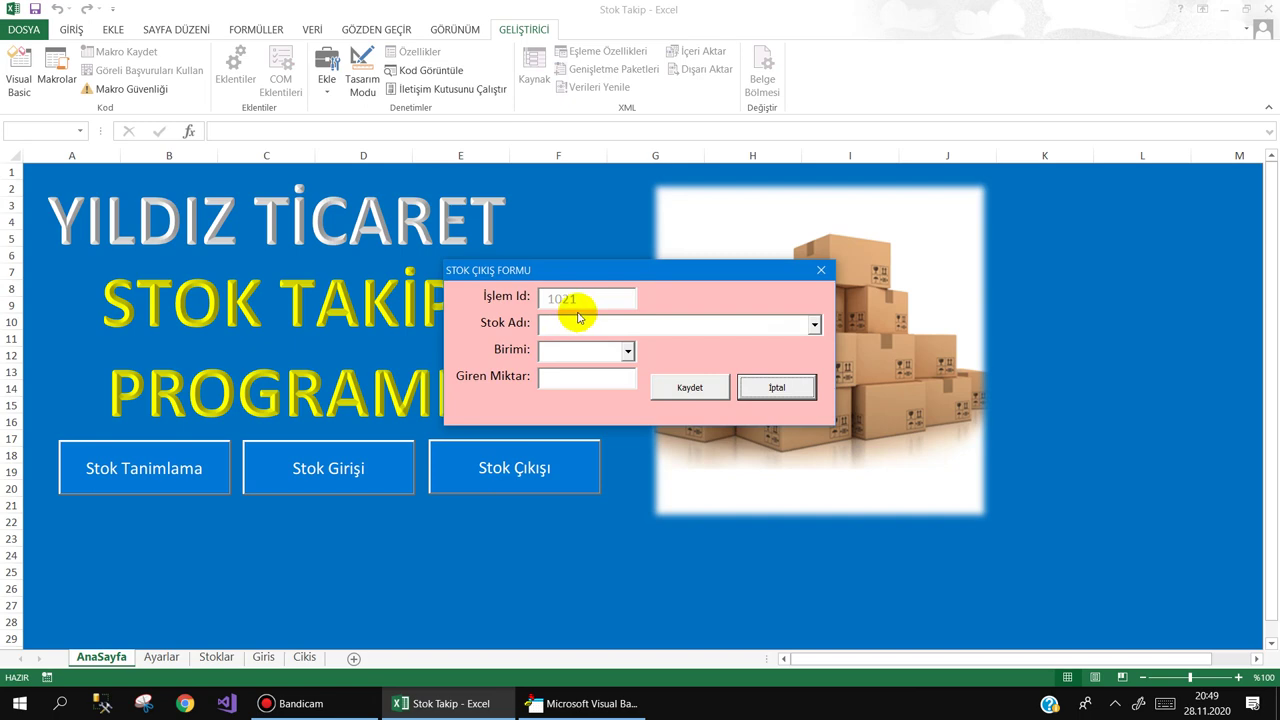
click(806, 384)
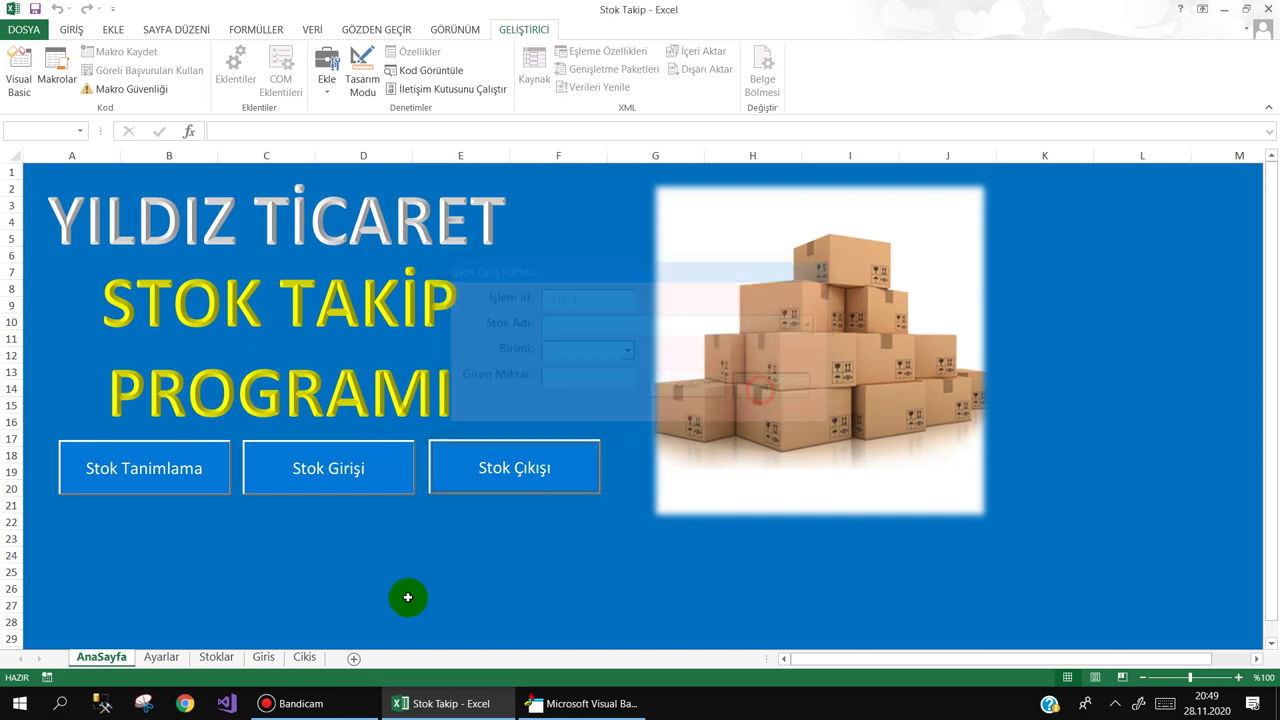
Step: Review the Ayarlar, Stoklar, Giris and Cikis sheets, then return to the VBA editor
click(158, 651)
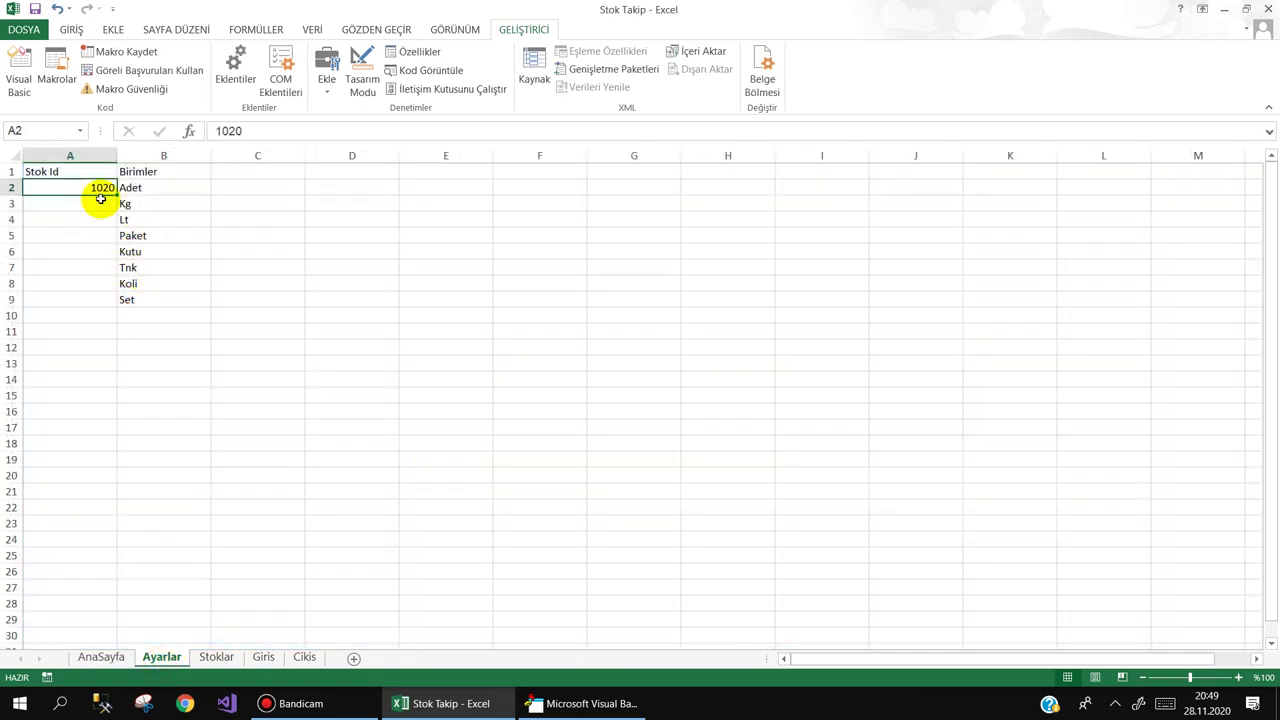
click(214, 656)
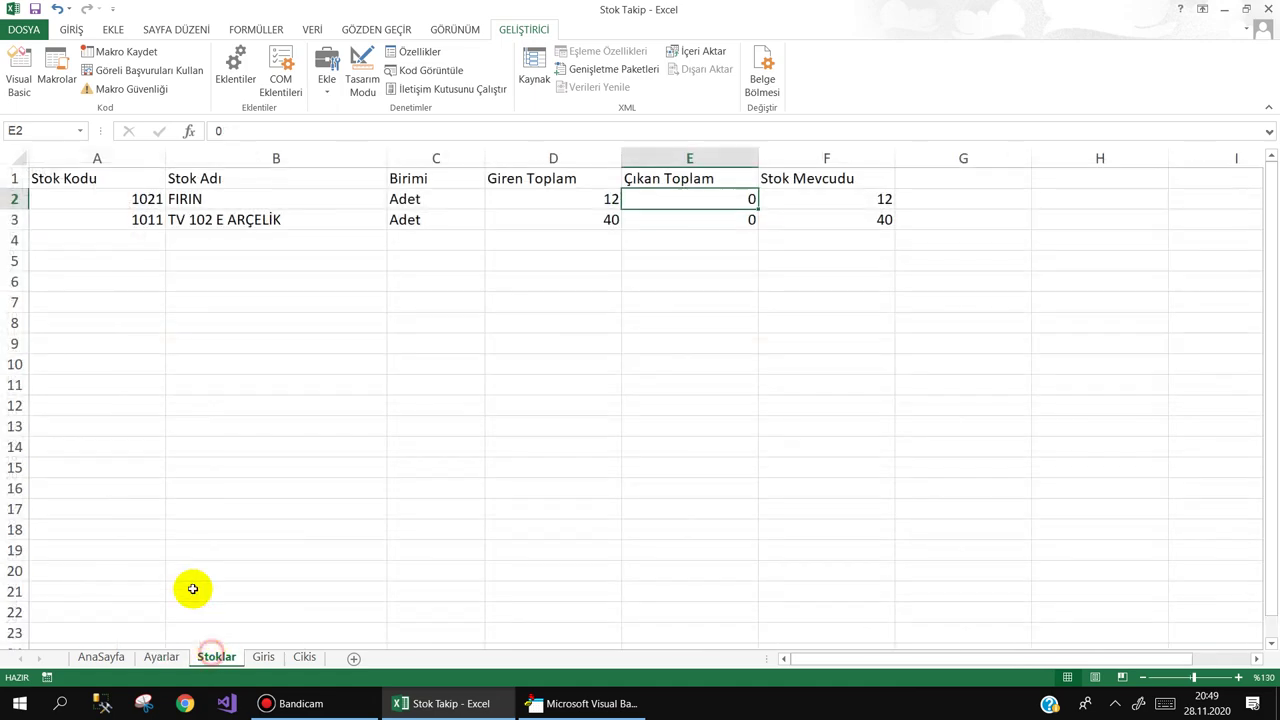
drag(158, 203, 185, 201)
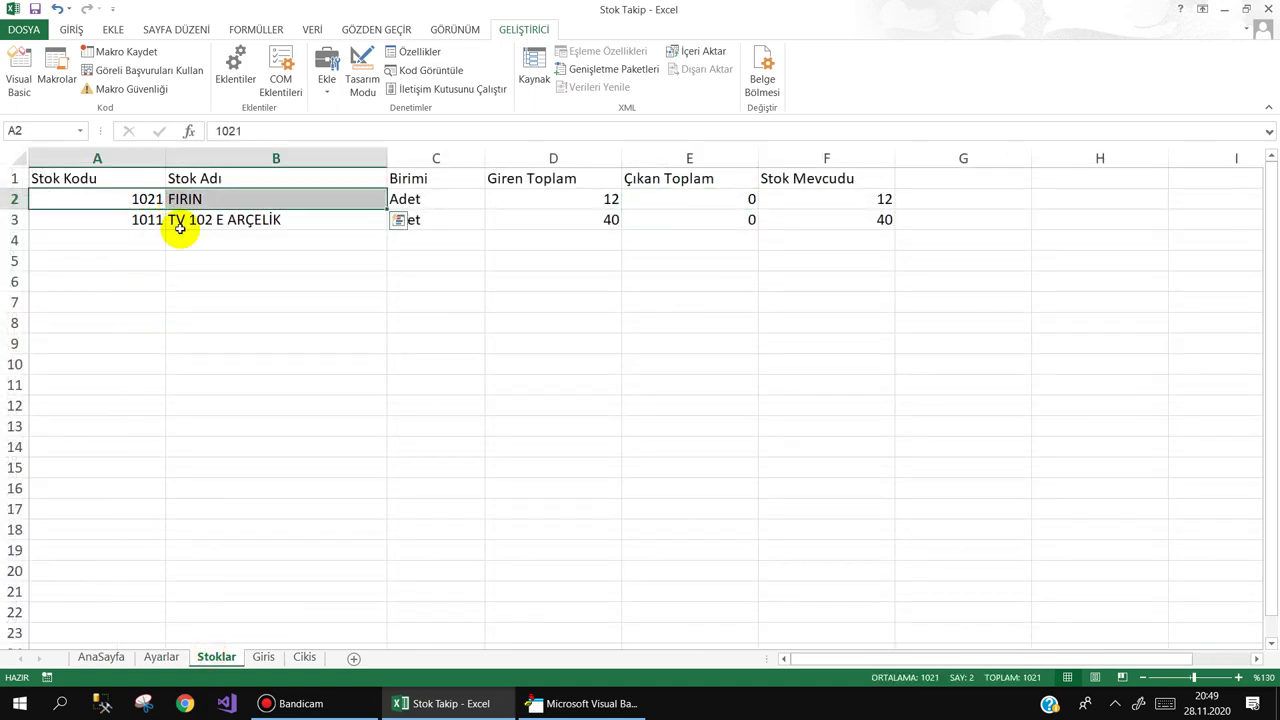
click(262, 657)
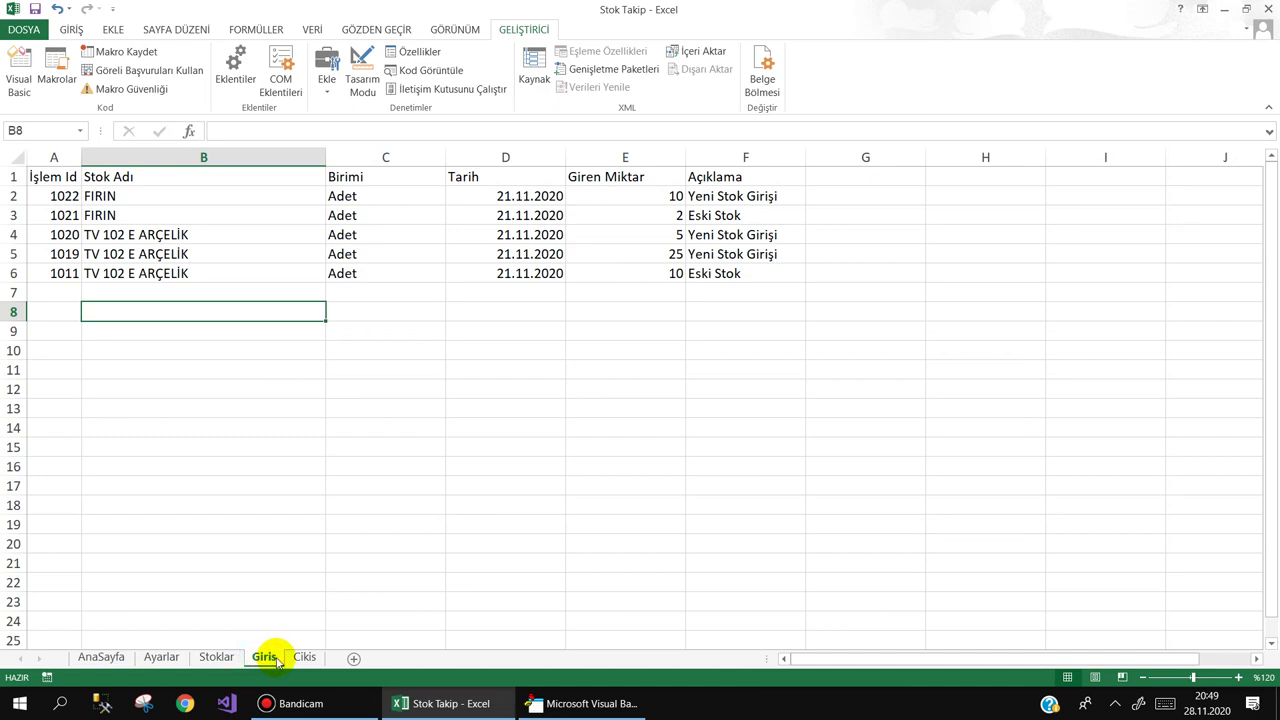
click(305, 657)
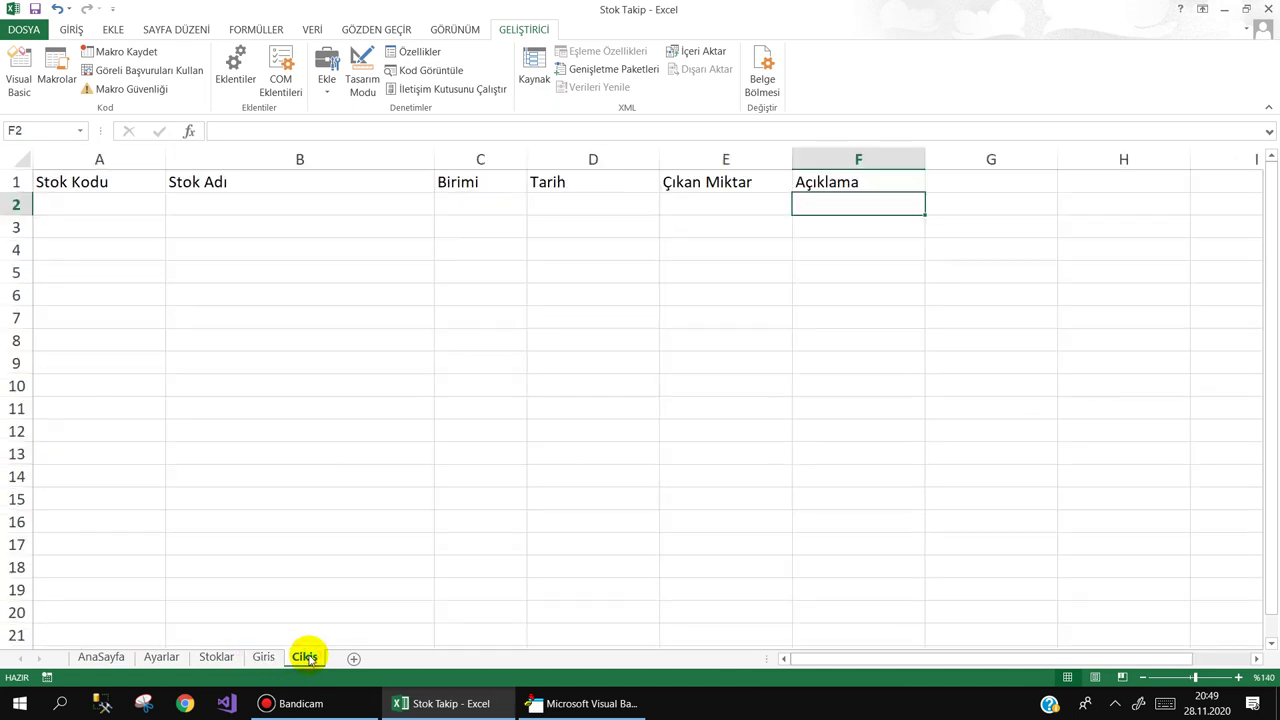
click(104, 657)
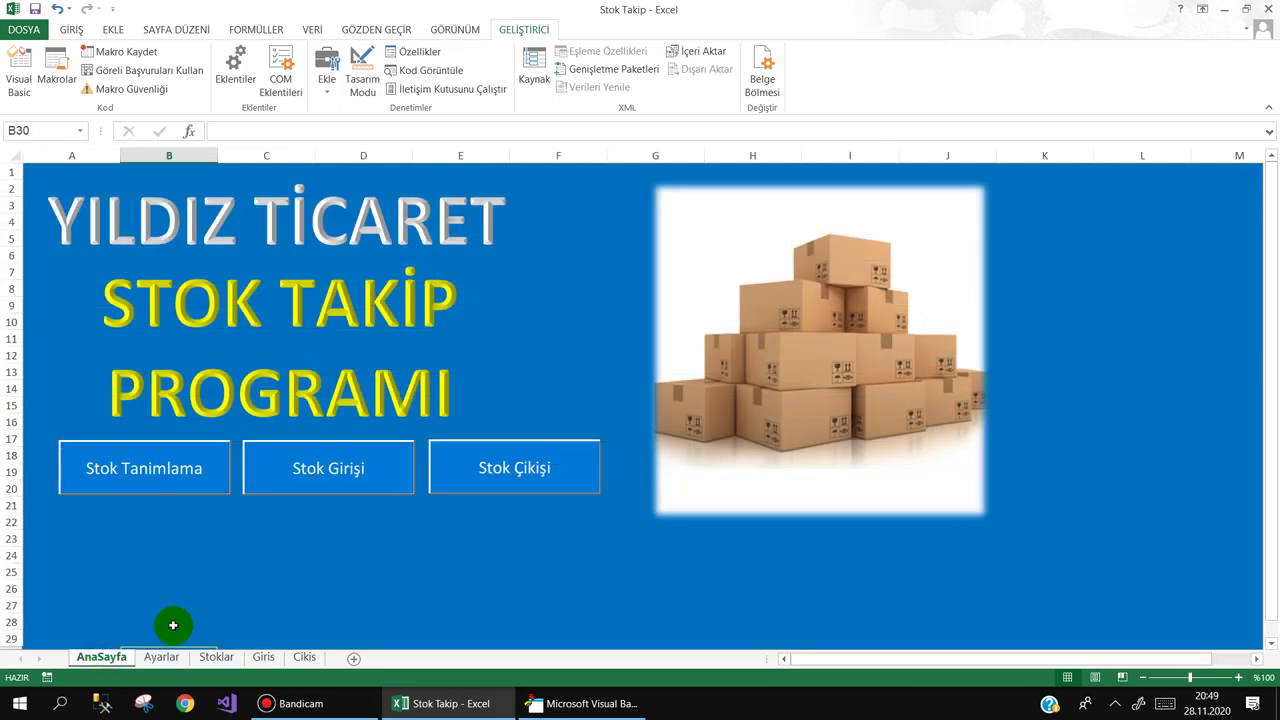
click(163, 657)
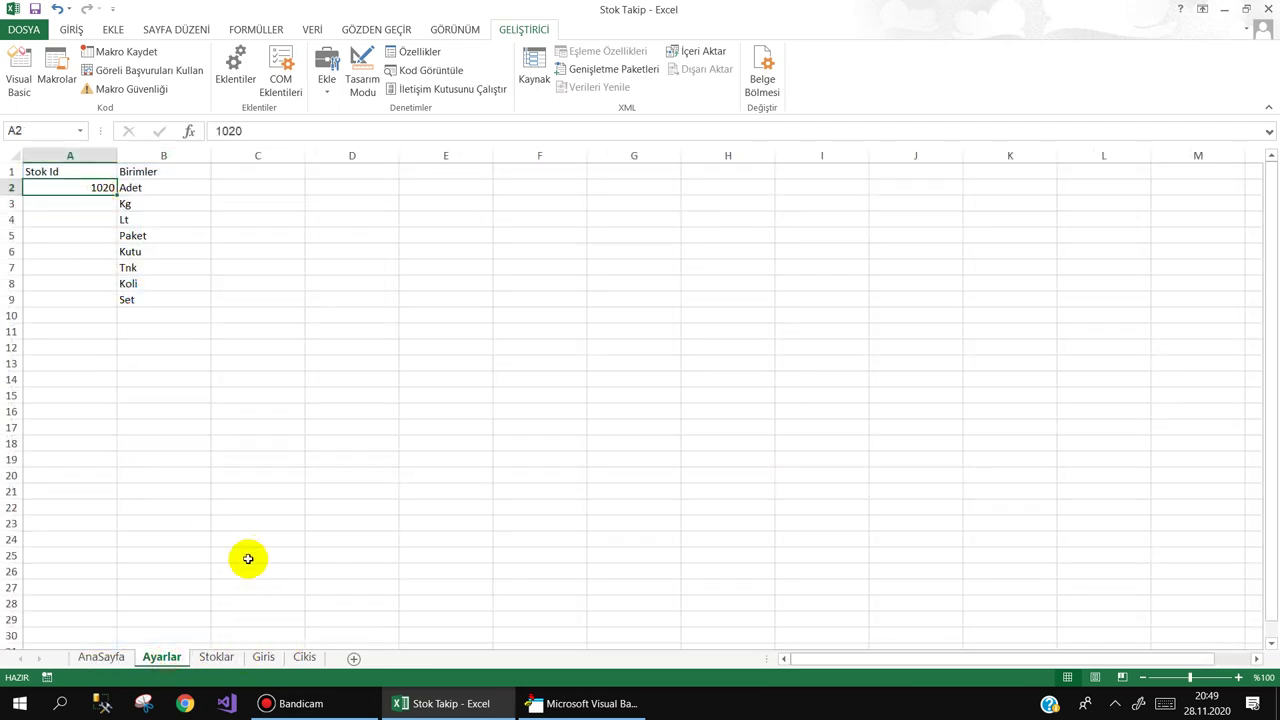
click(580, 703)
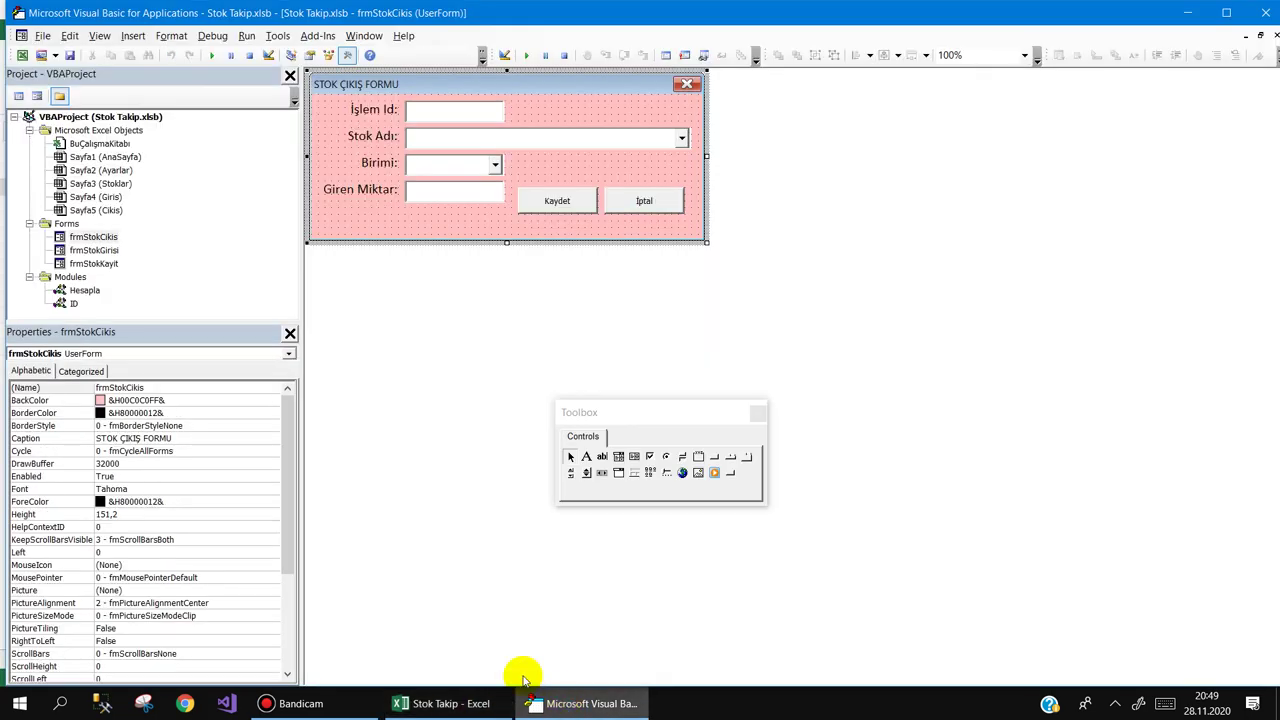
Step: Comment out the Sheets line in IDAzalt in the ID module with an apostrophe, then return to Excel
double_click(74, 303)
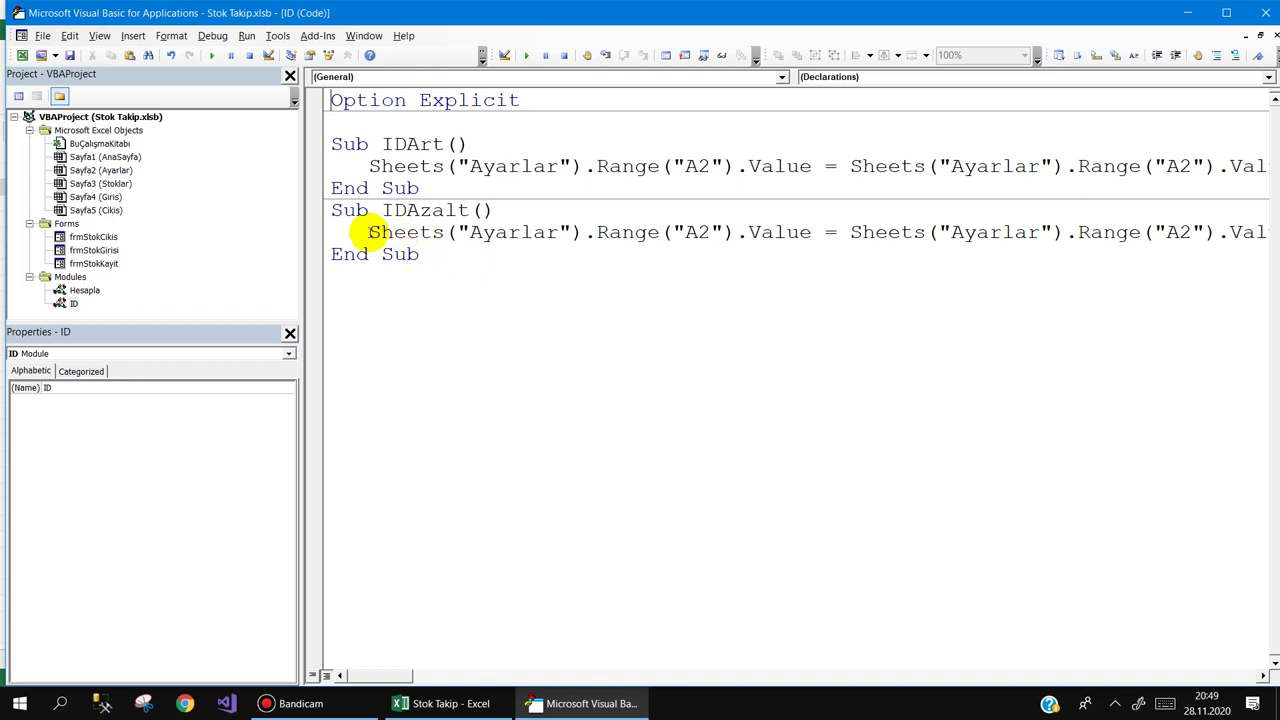
click(368, 232)
text(')
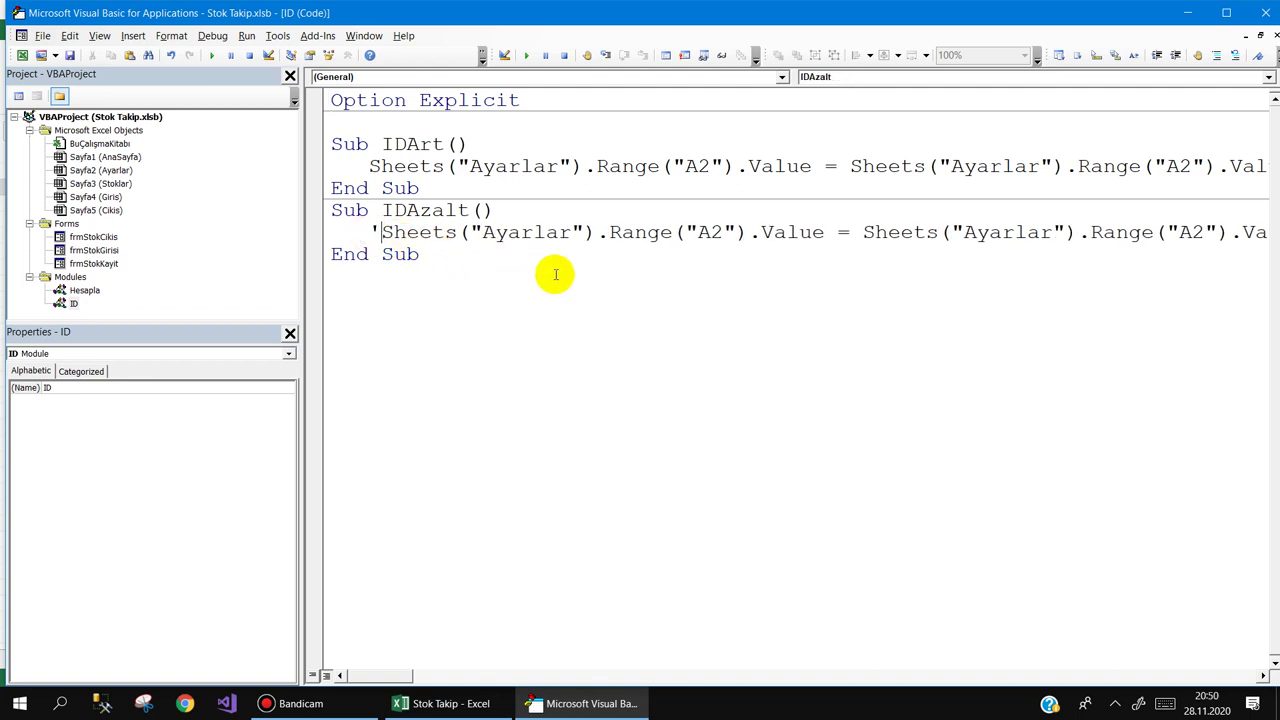
click(550, 277)
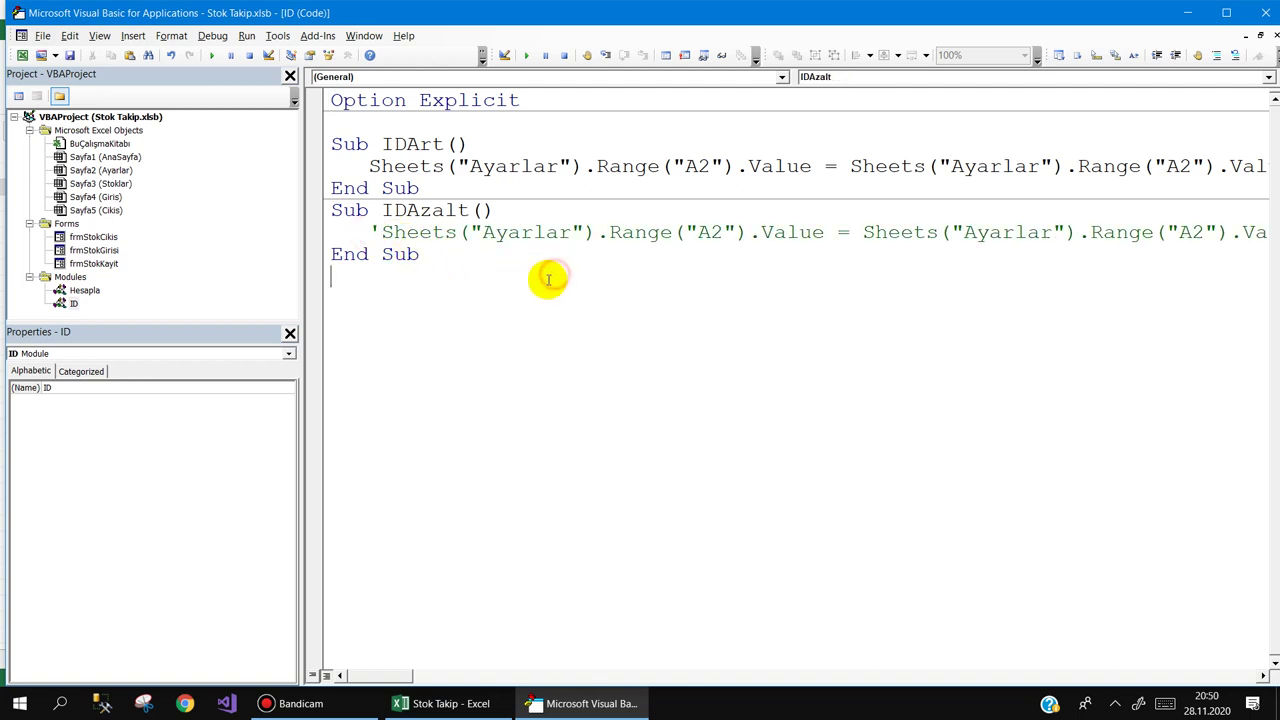
click(425, 703)
Step: Set the Stok Id in Ayarlar A2 to 1022 and test-open the Stok Çıkış form, then close it
text(10)
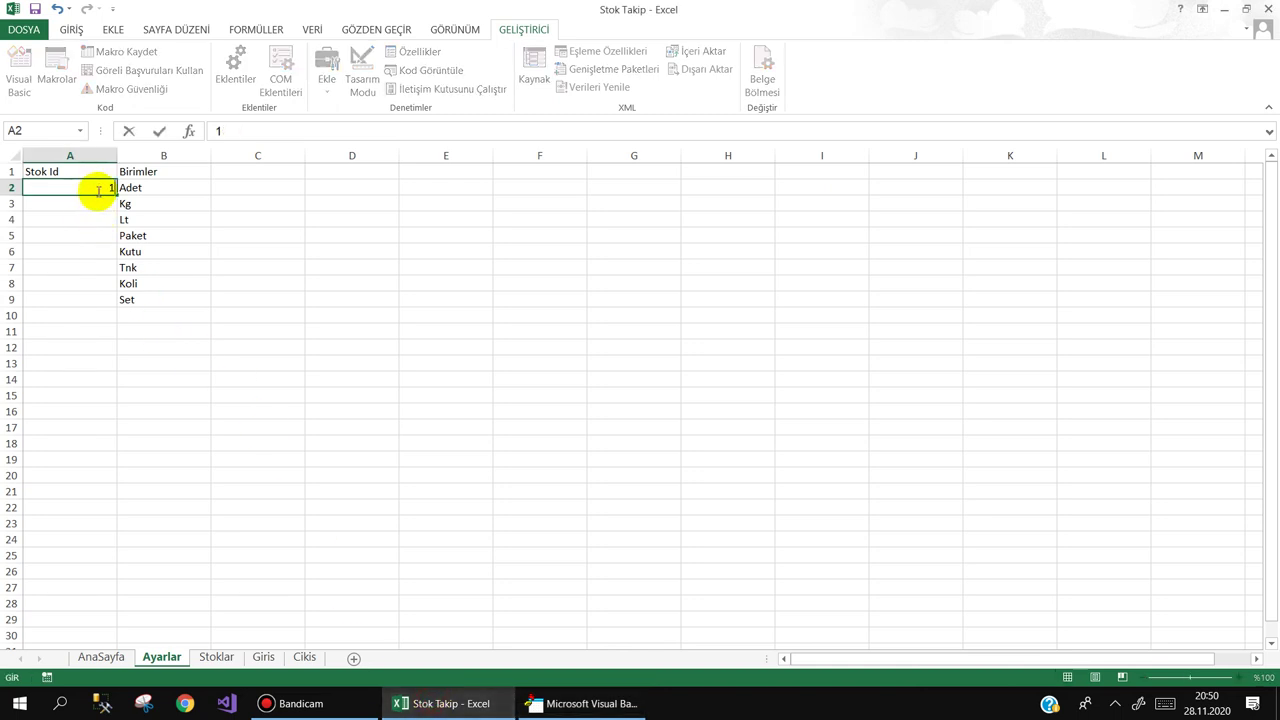
text(2)
key(Return)
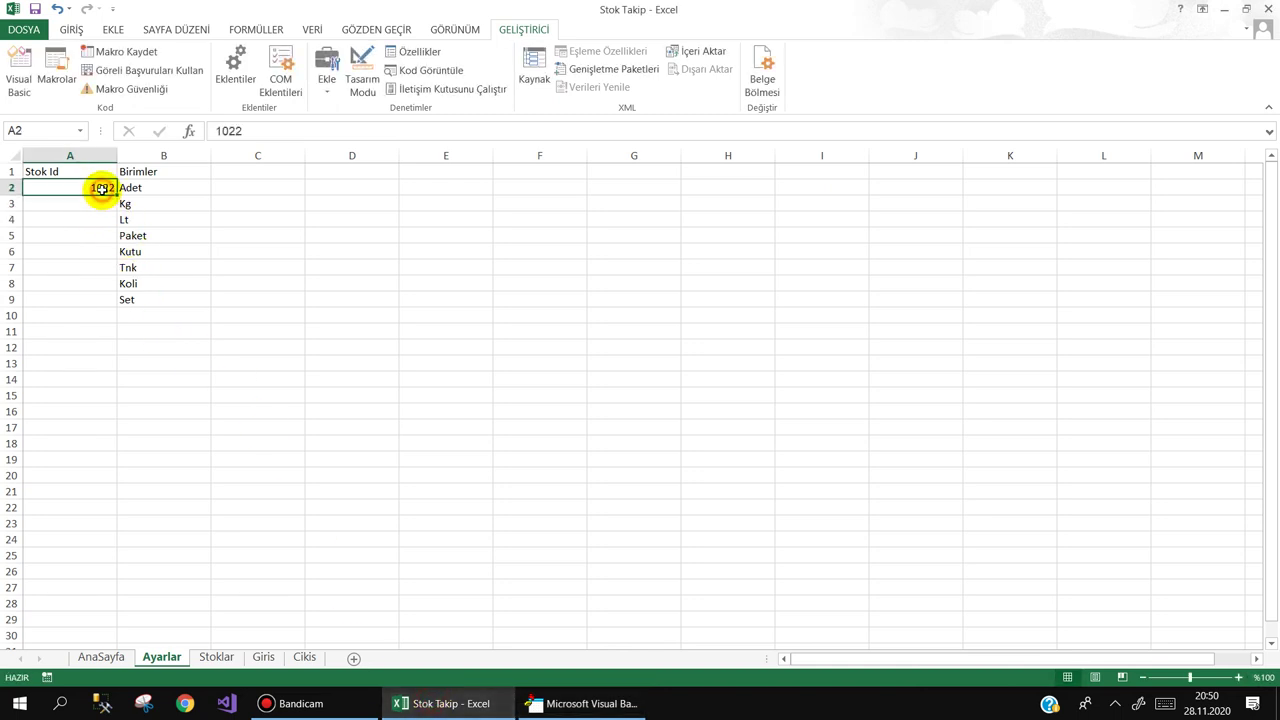
click(102, 655)
click(458, 484)
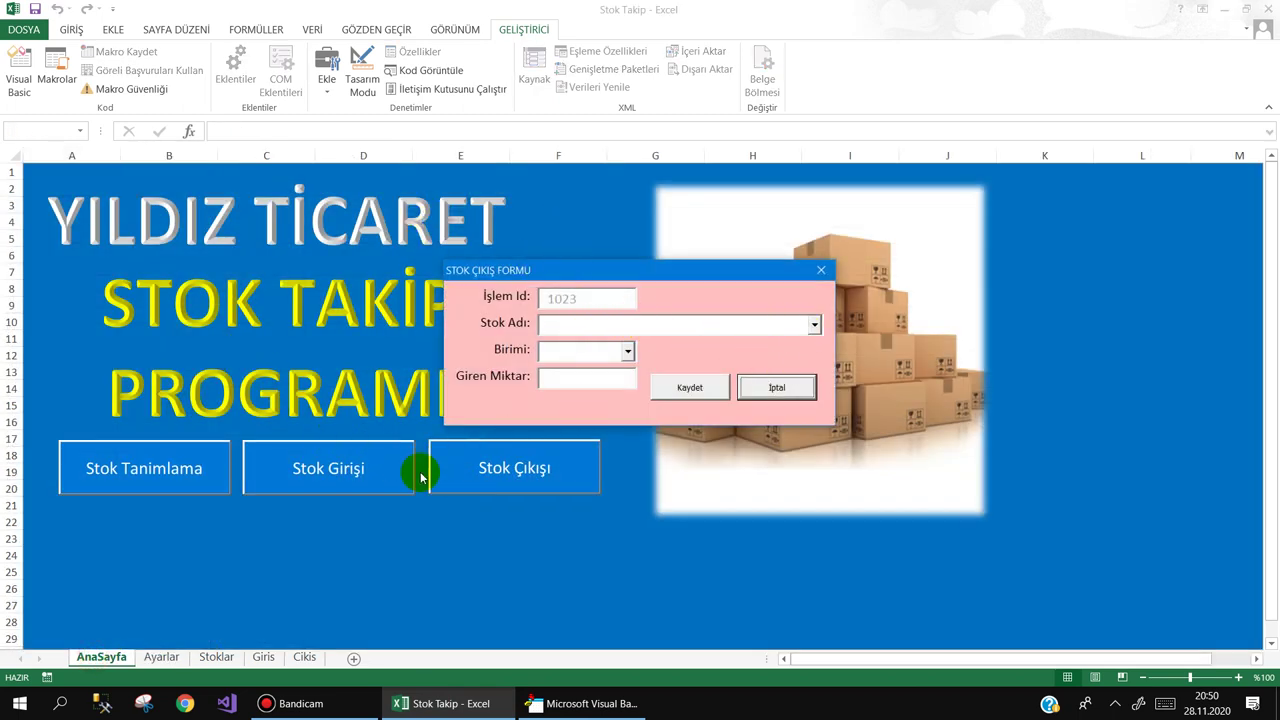
click(797, 387)
Step: Cancel Stok Tanımlama and check Stoklar stock: FIRIN 12 in F2, TV 102 E ARÇELİK 40 in F3
click(167, 476)
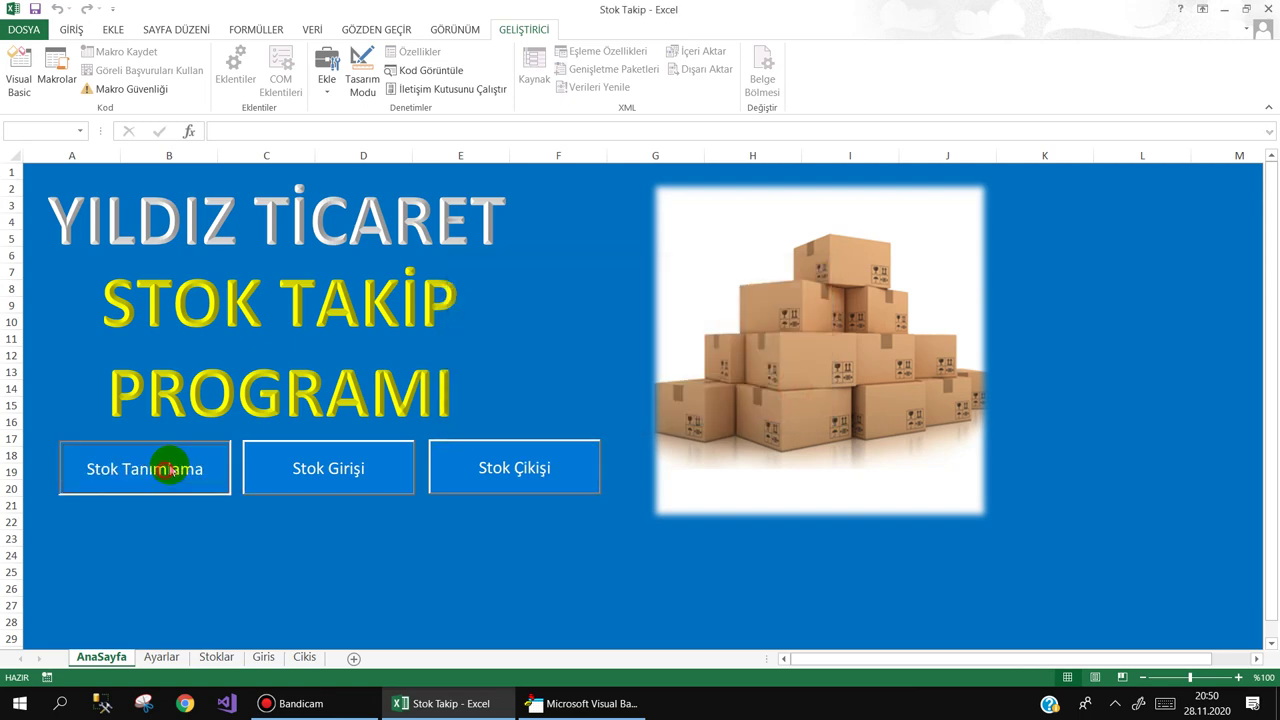
click(776, 396)
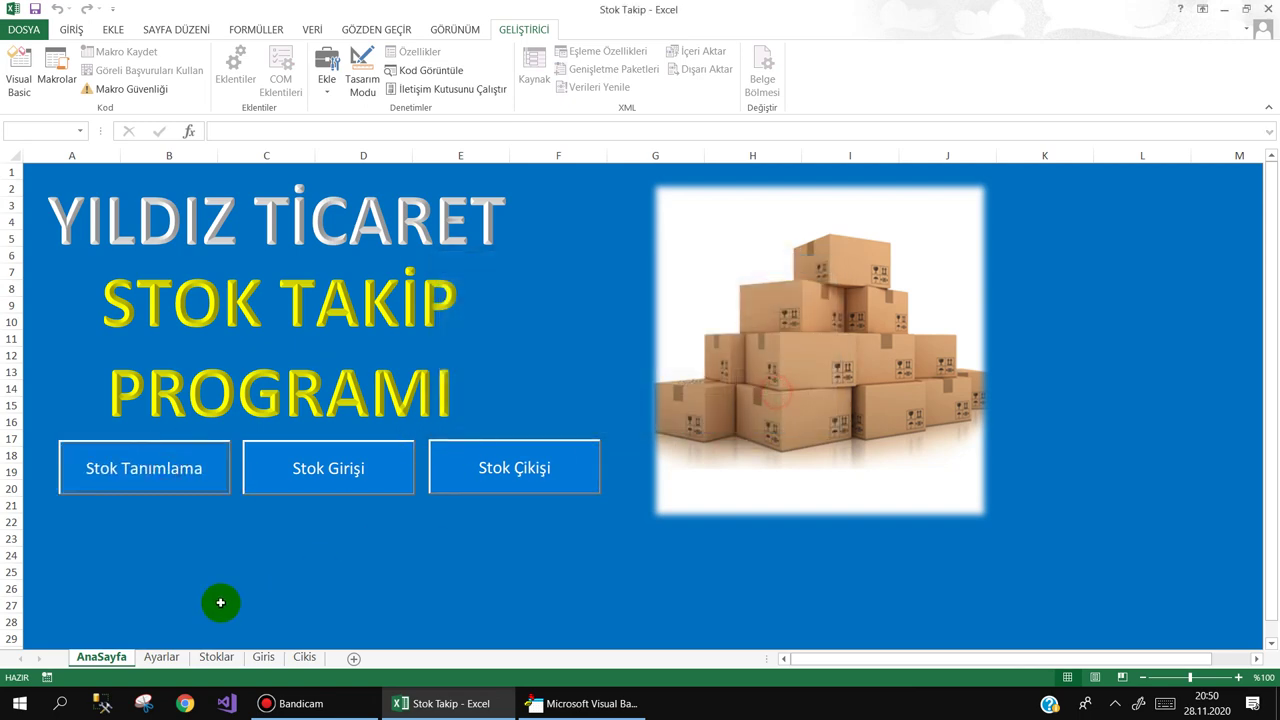
click(214, 657)
click(229, 272)
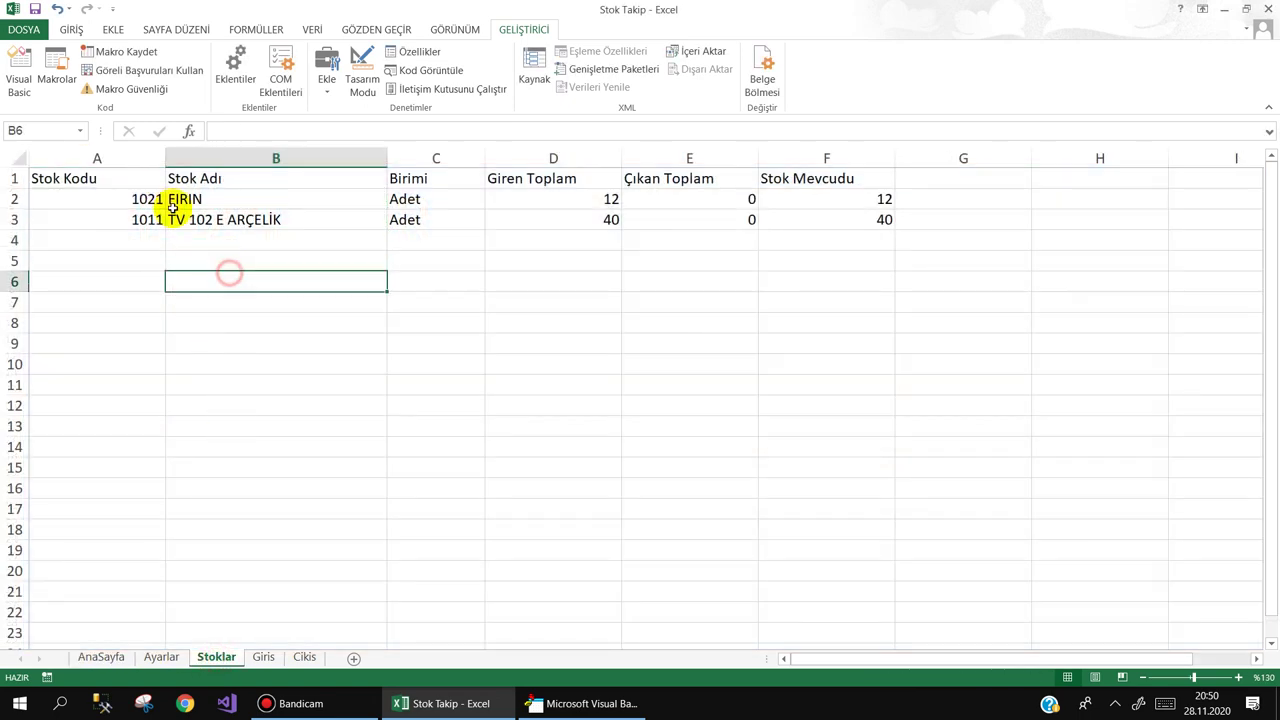
click(148, 200)
click(835, 203)
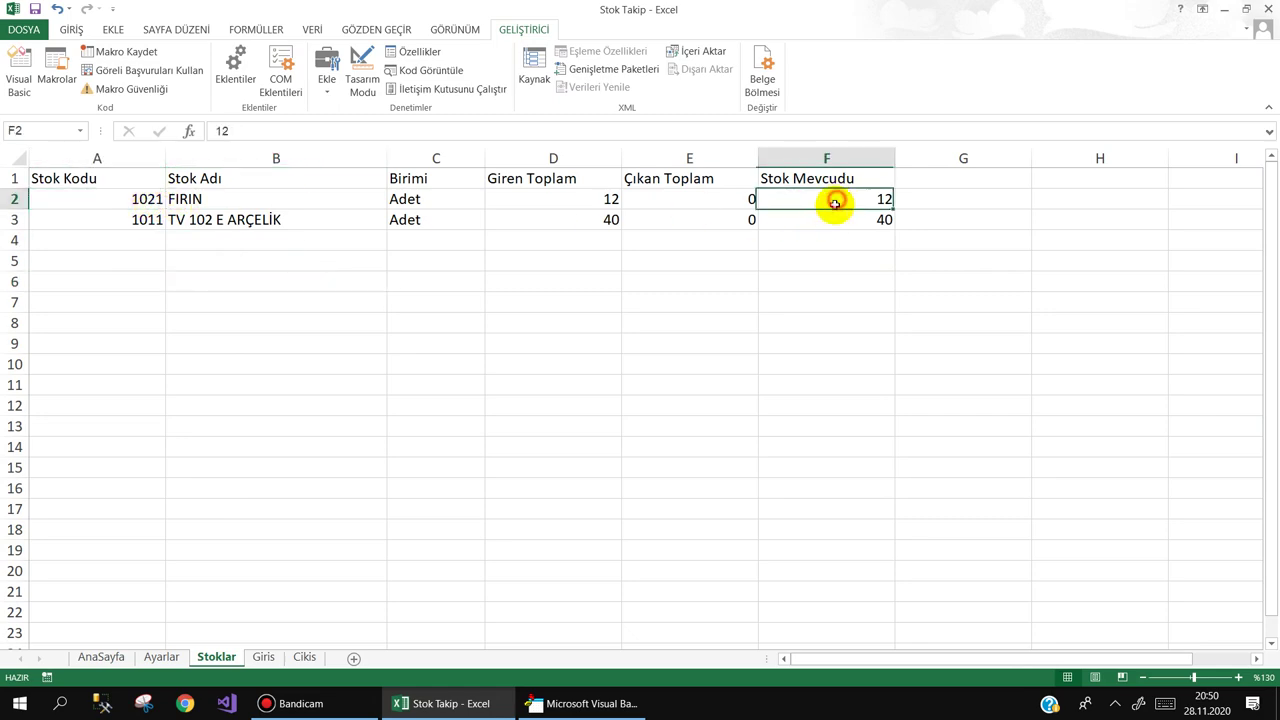
click(856, 222)
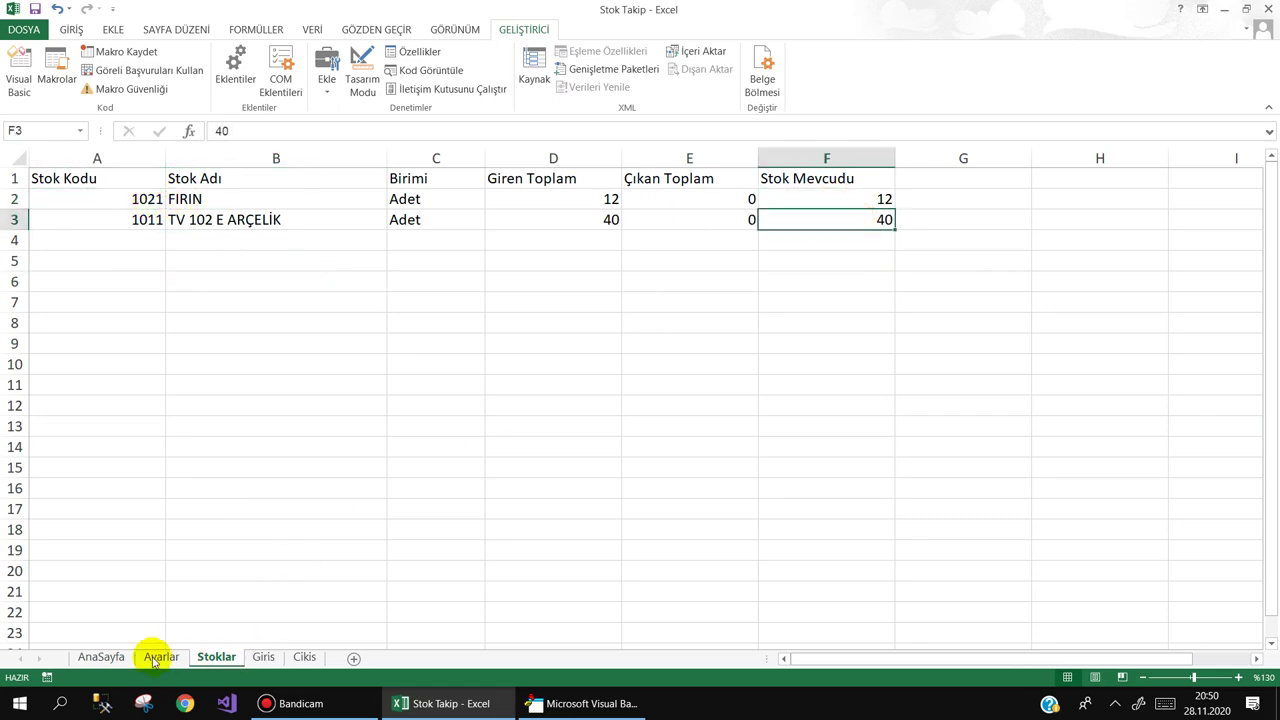
click(112, 659)
Step: Enter a 2 Adet FIRIN exit in the Stok Çıkış form and save, triggering a 'Variable not defined' error
click(474, 473)
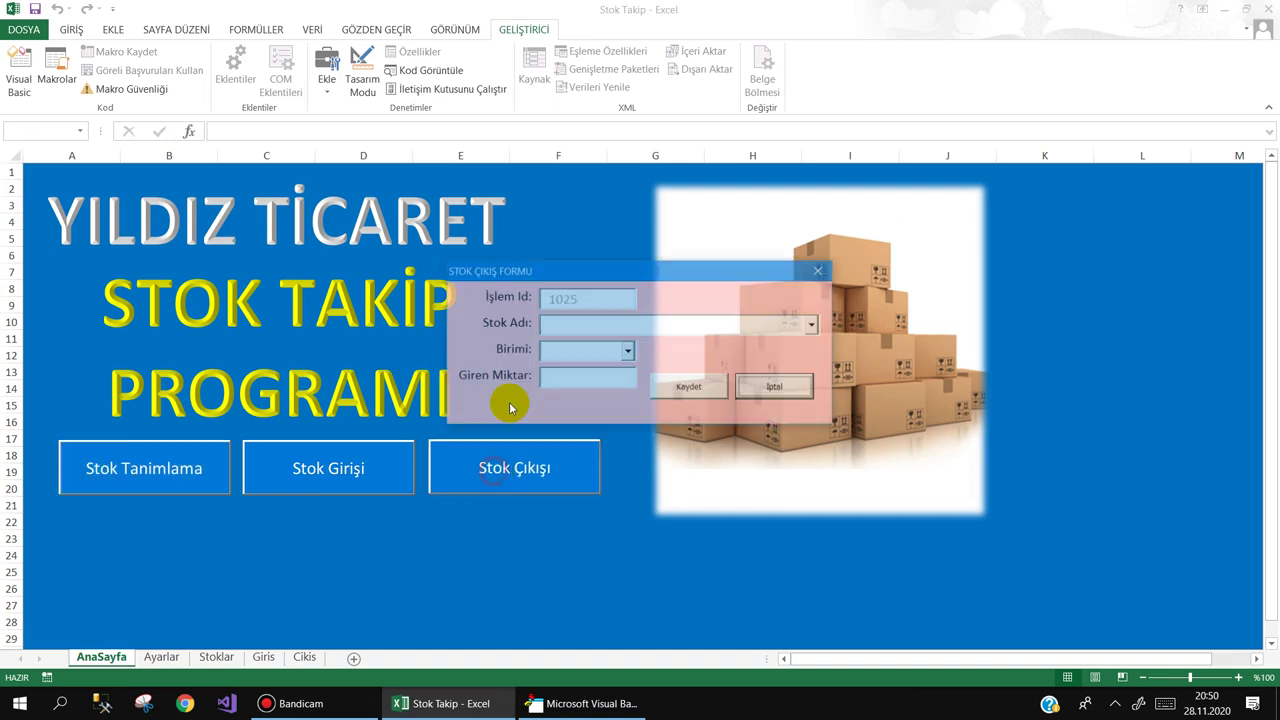
click(814, 326)
click(640, 342)
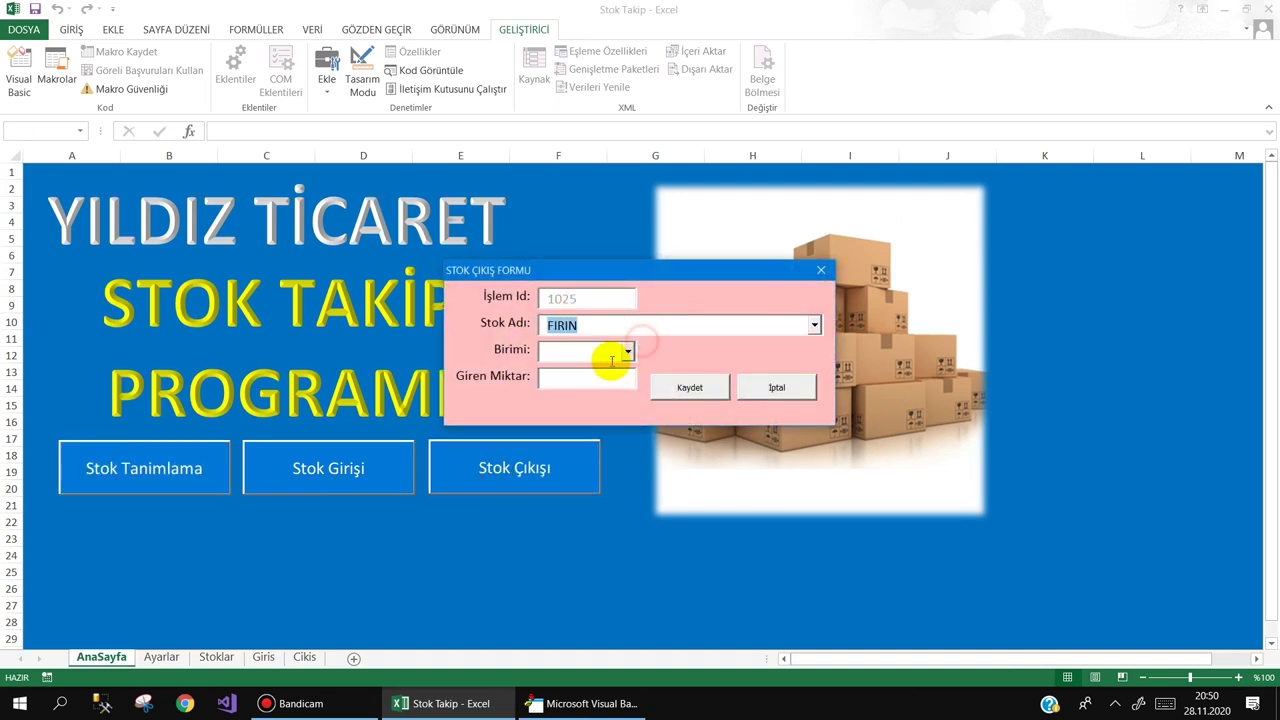
click(626, 352)
click(595, 366)
click(563, 375)
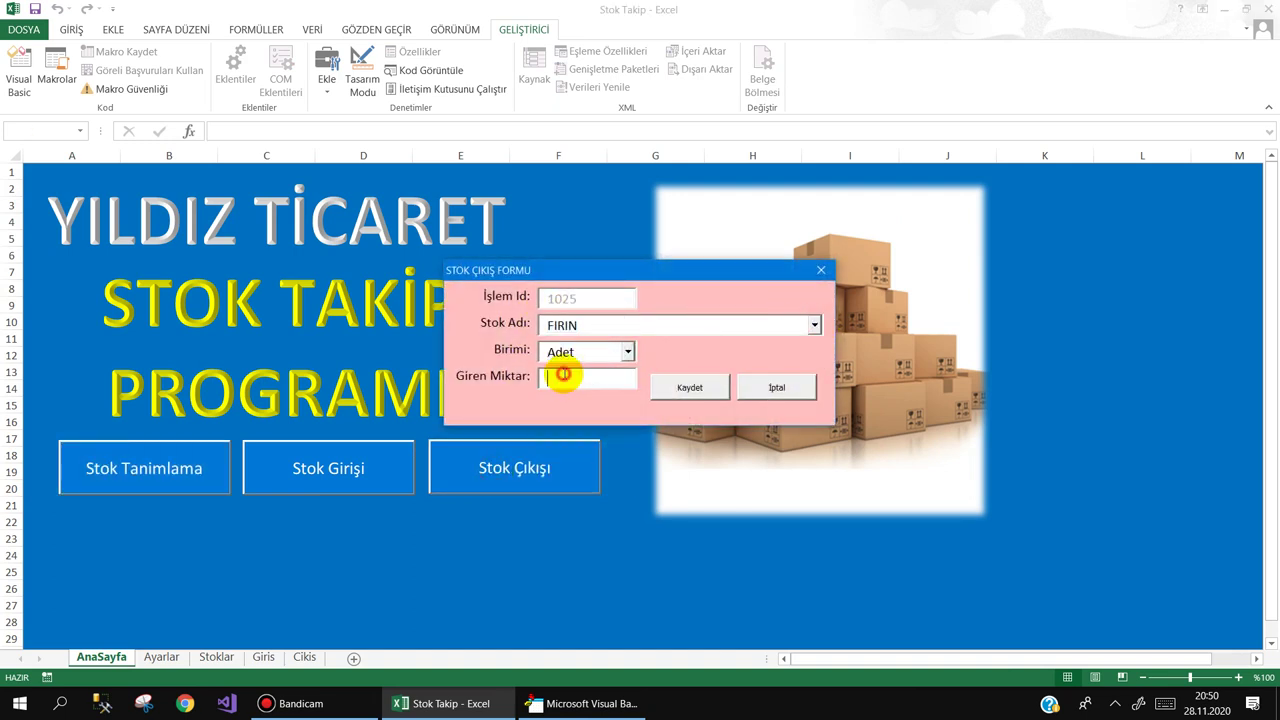
text(2)
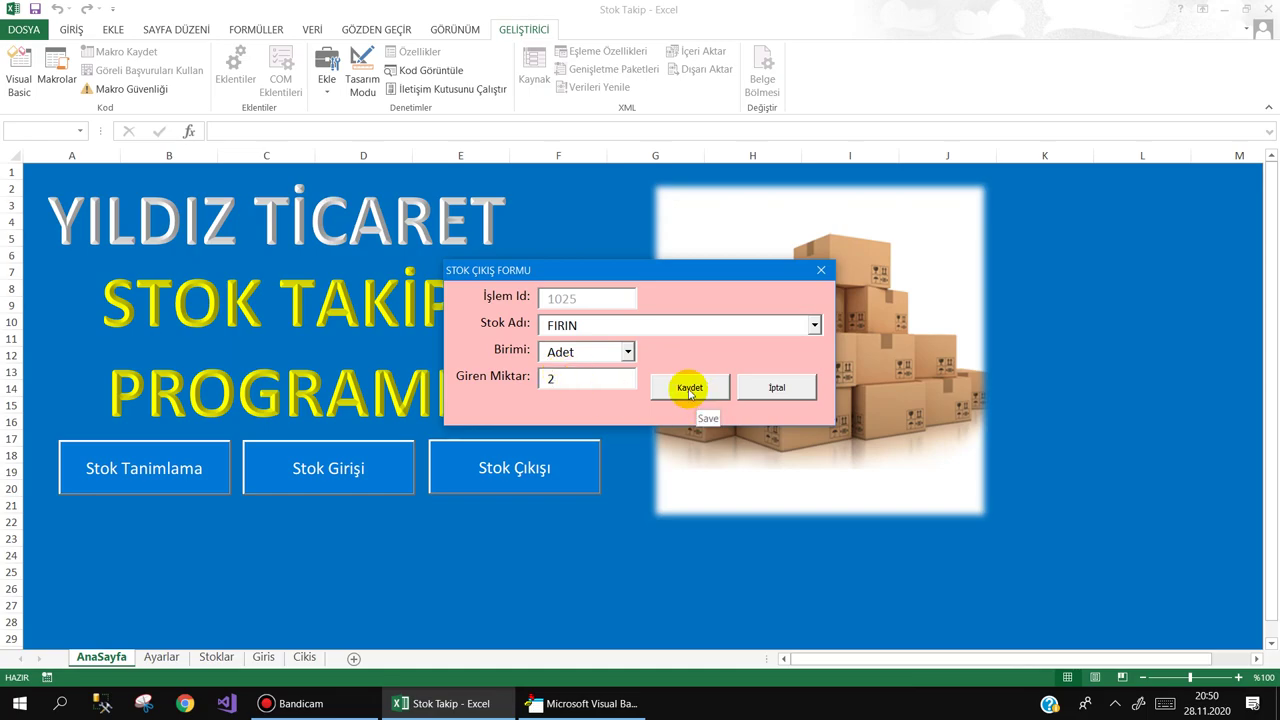
click(689, 390)
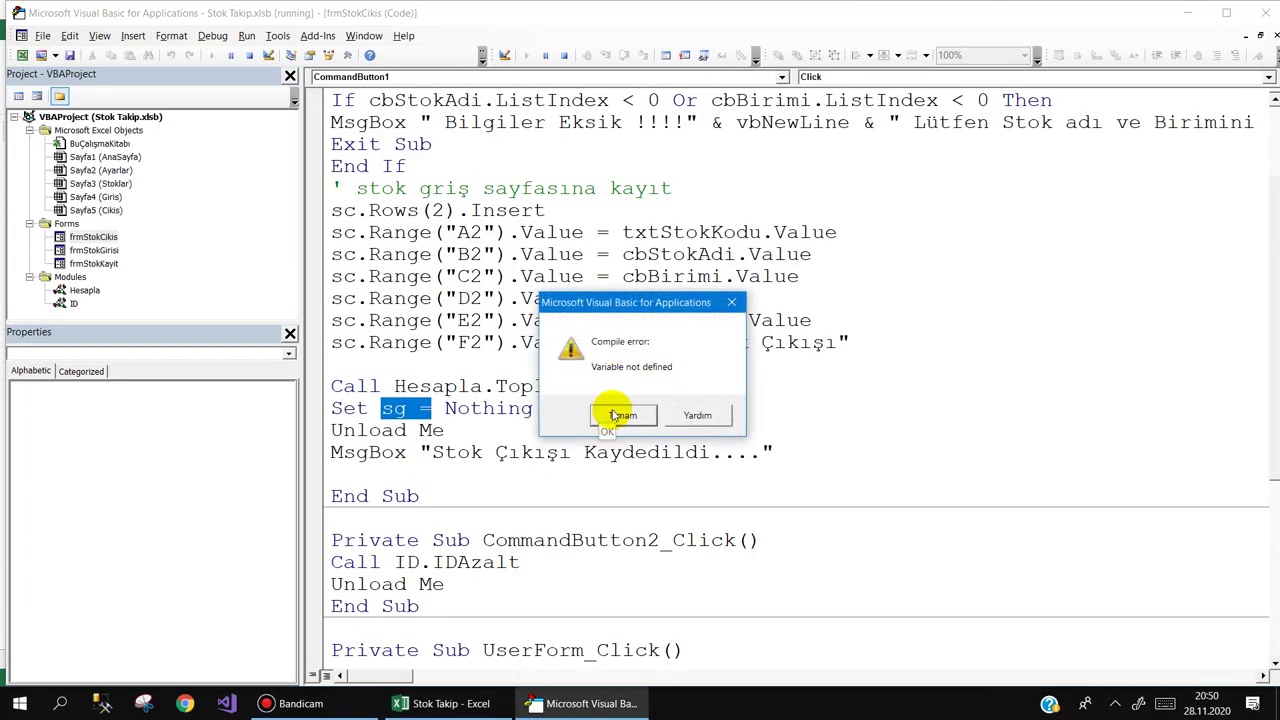
Step: Change Set sg = Nothing to Set sc = Nothing and continue until 'Stok Çıkışı Kaydedildi' appears
click(614, 414)
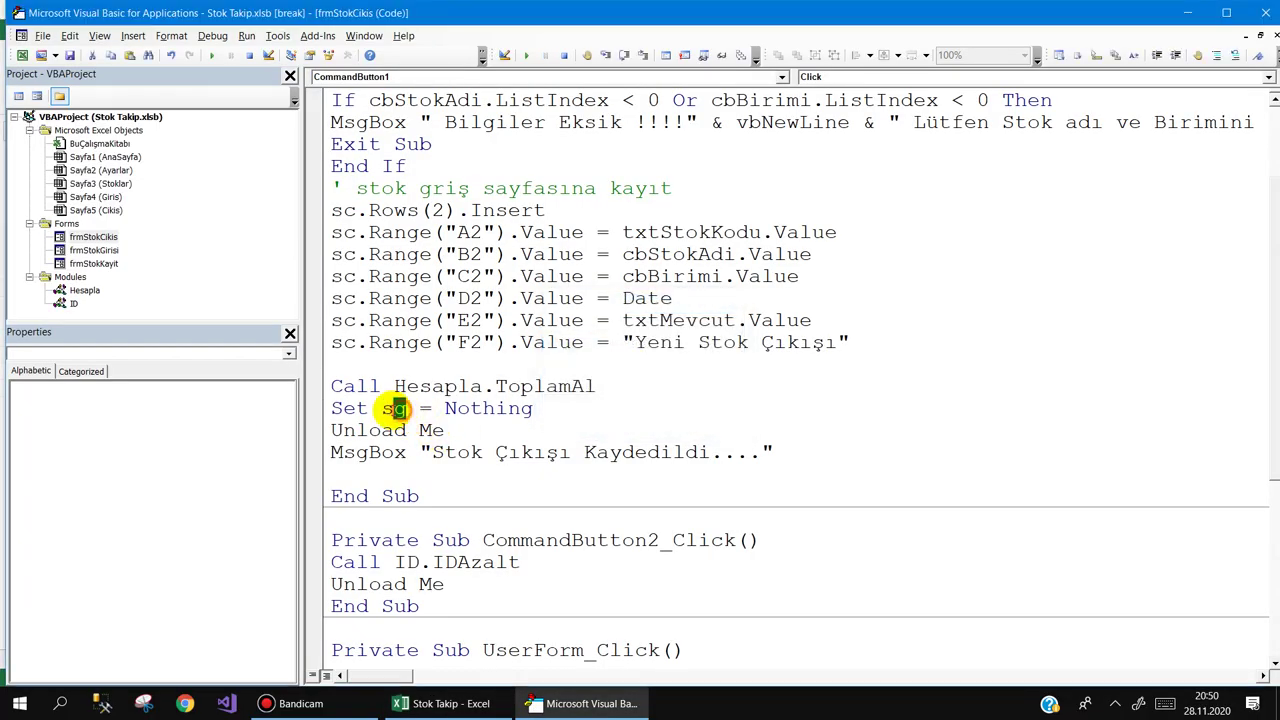
text(cc)
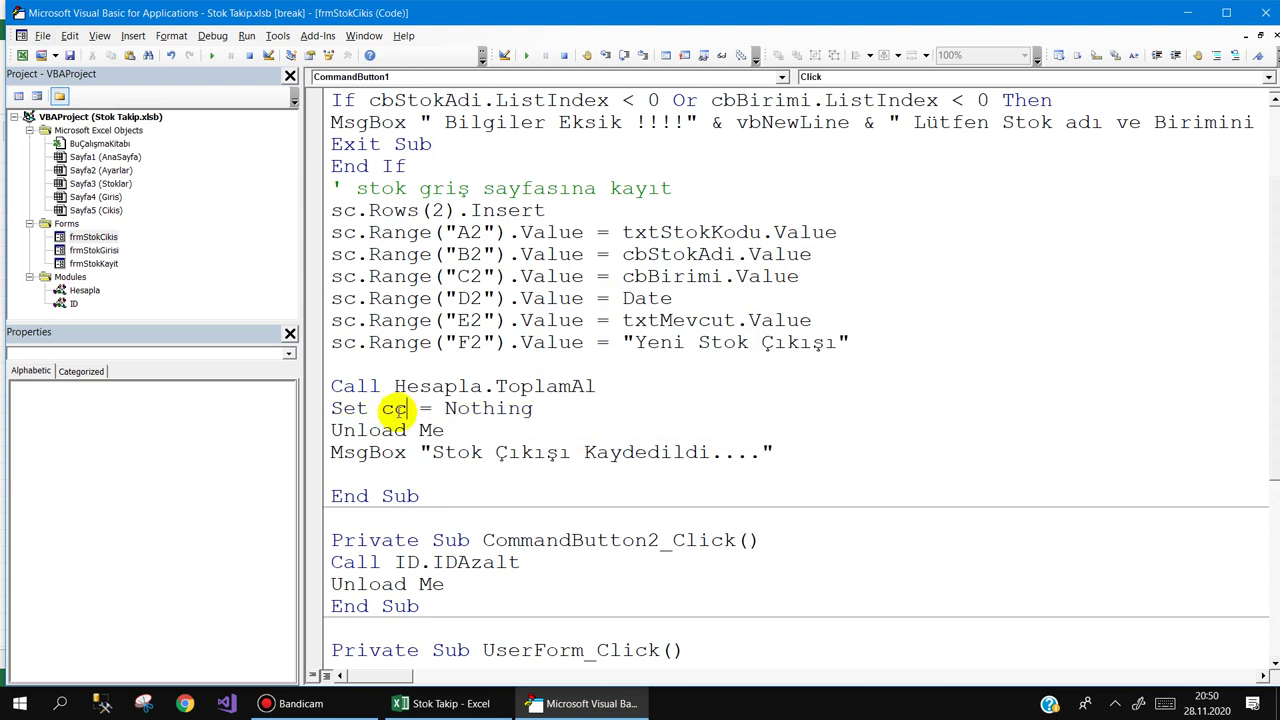
click(213, 55)
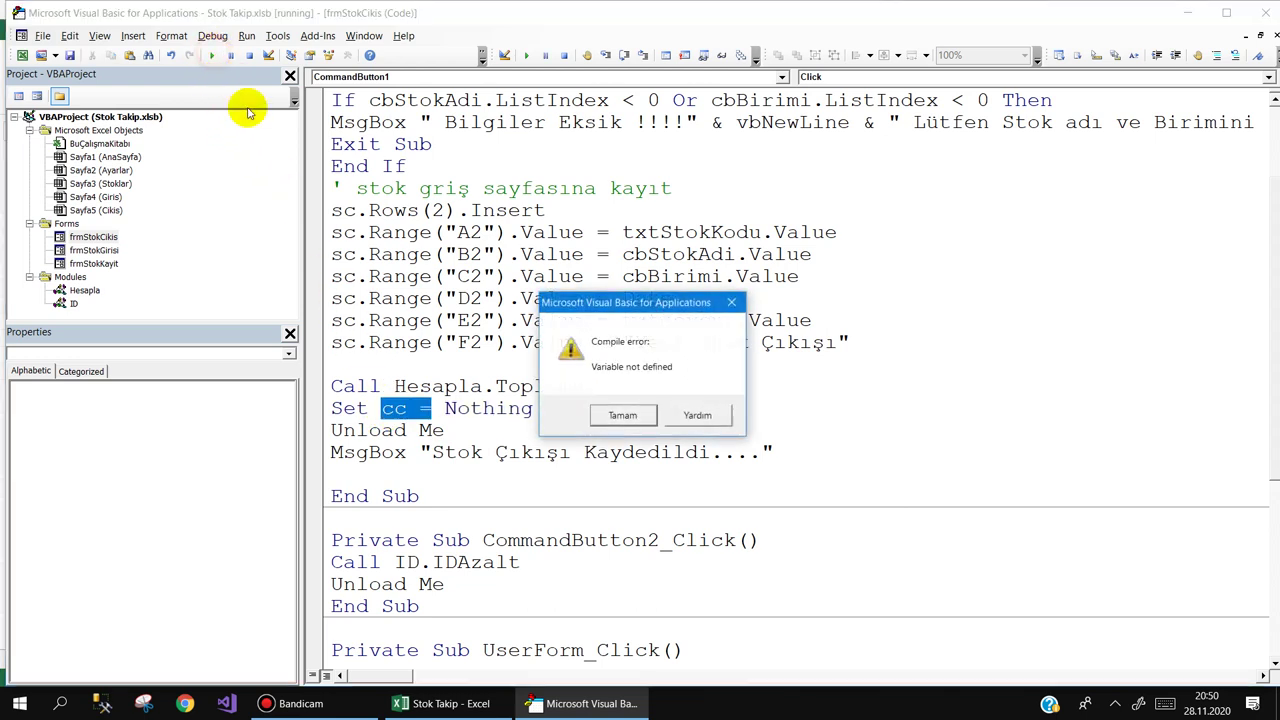
click(620, 415)
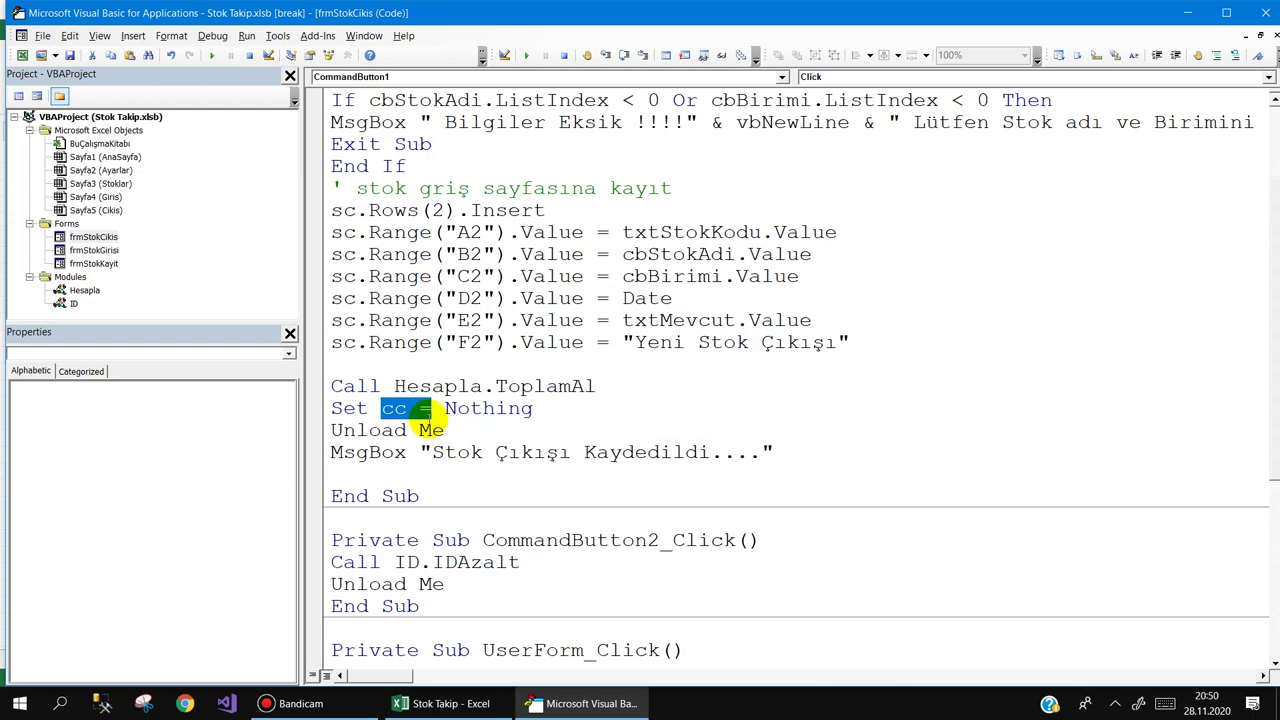
scroll(433, 305, up, 2)
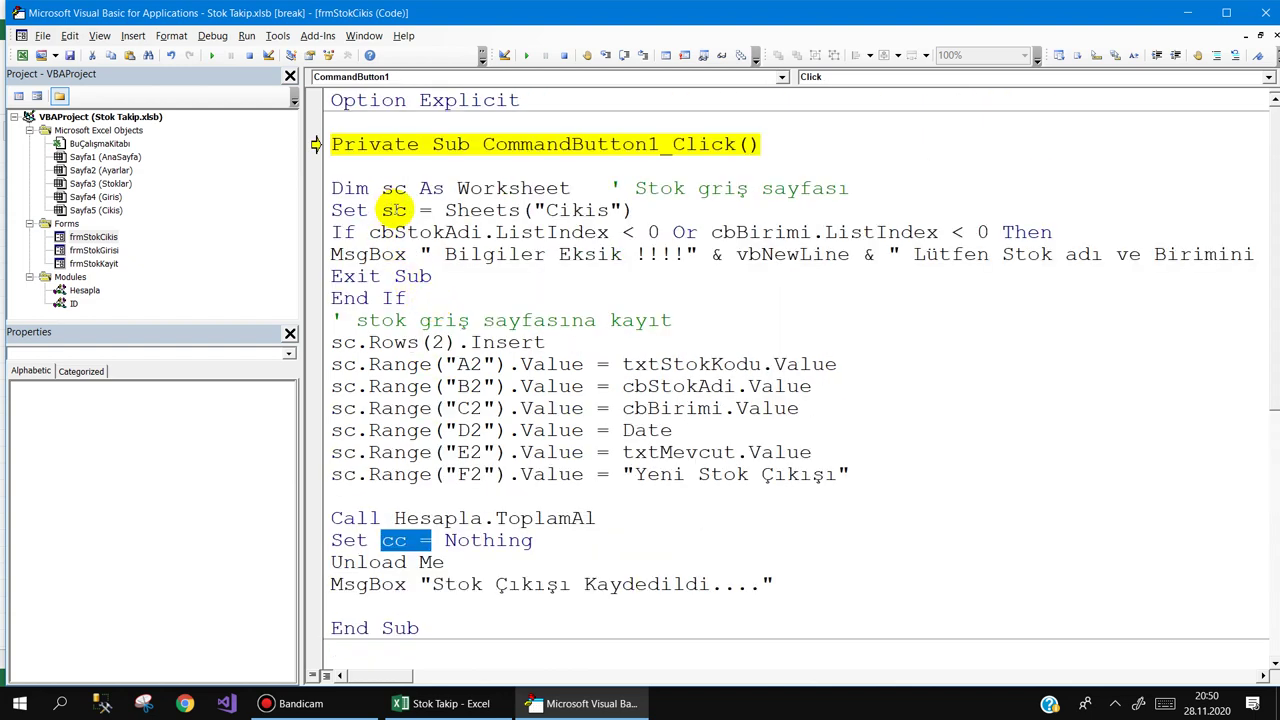
click(405, 561)
text(s)
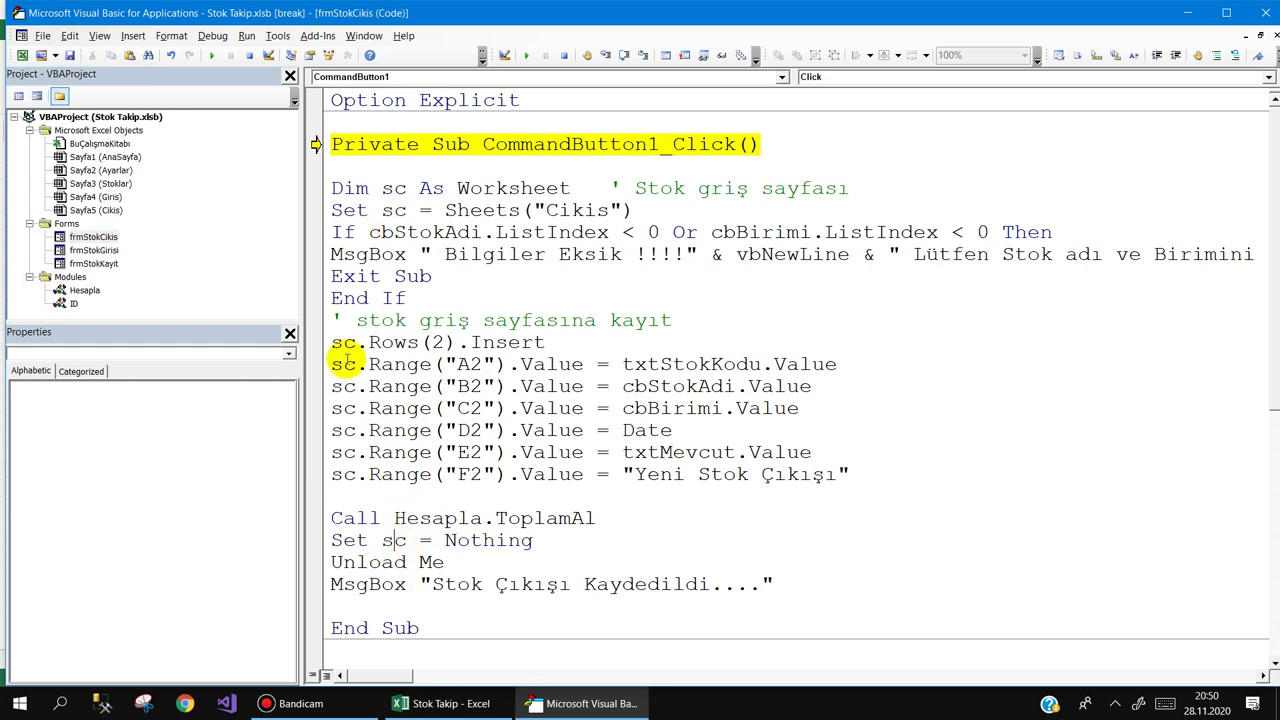
click(211, 55)
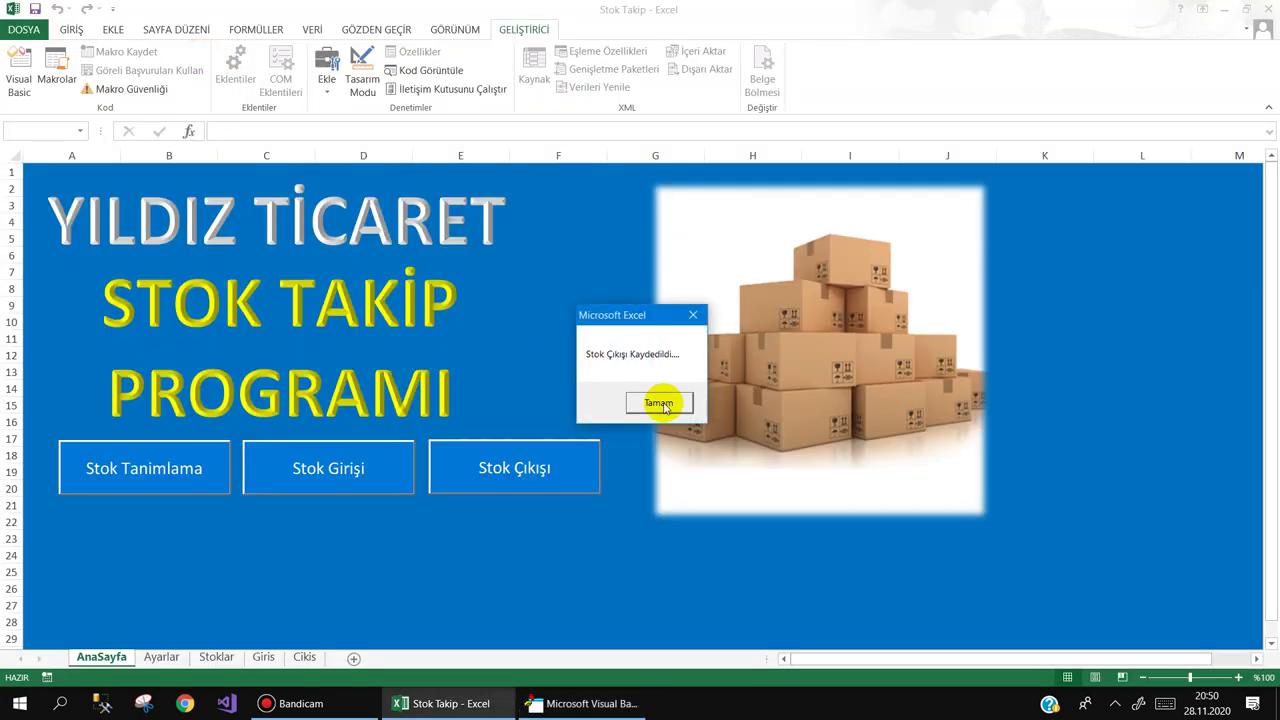
Step: Verify FIRIN's exits 2 and stock 10 in Stoklar and the new 28.11.2020 Cikis record of quantity 2
click(659, 403)
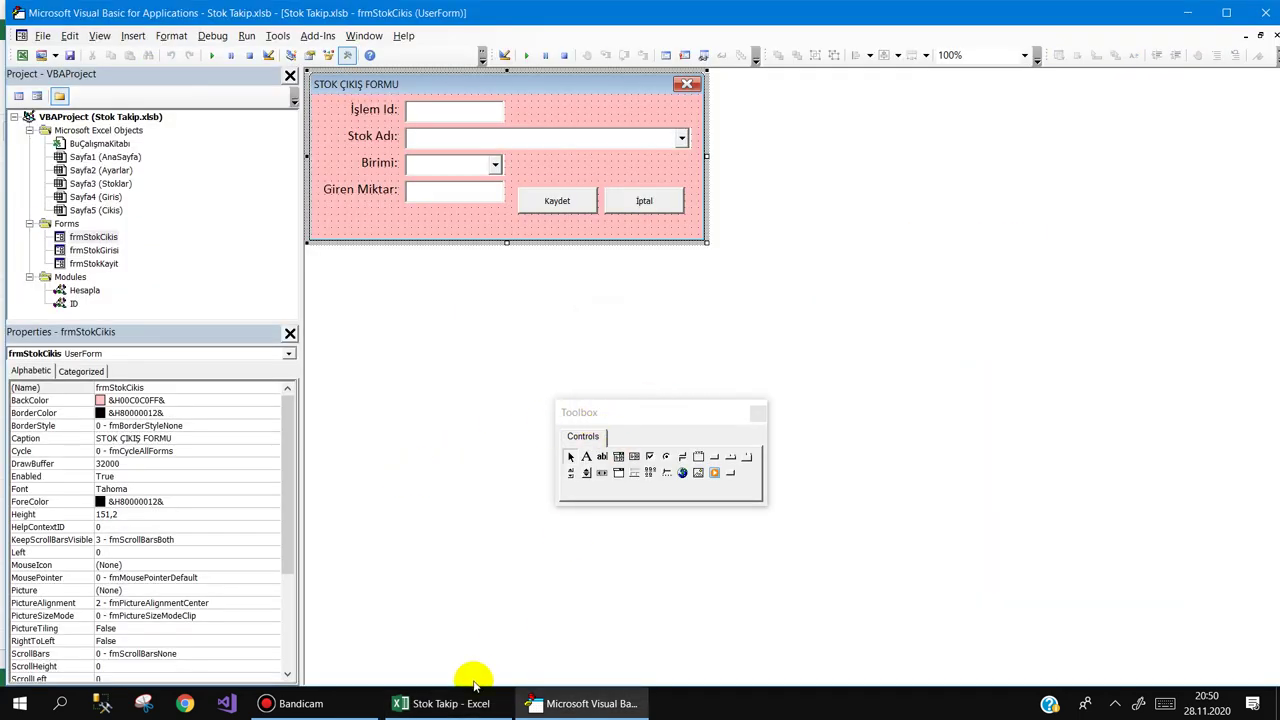
click(441, 703)
click(215, 657)
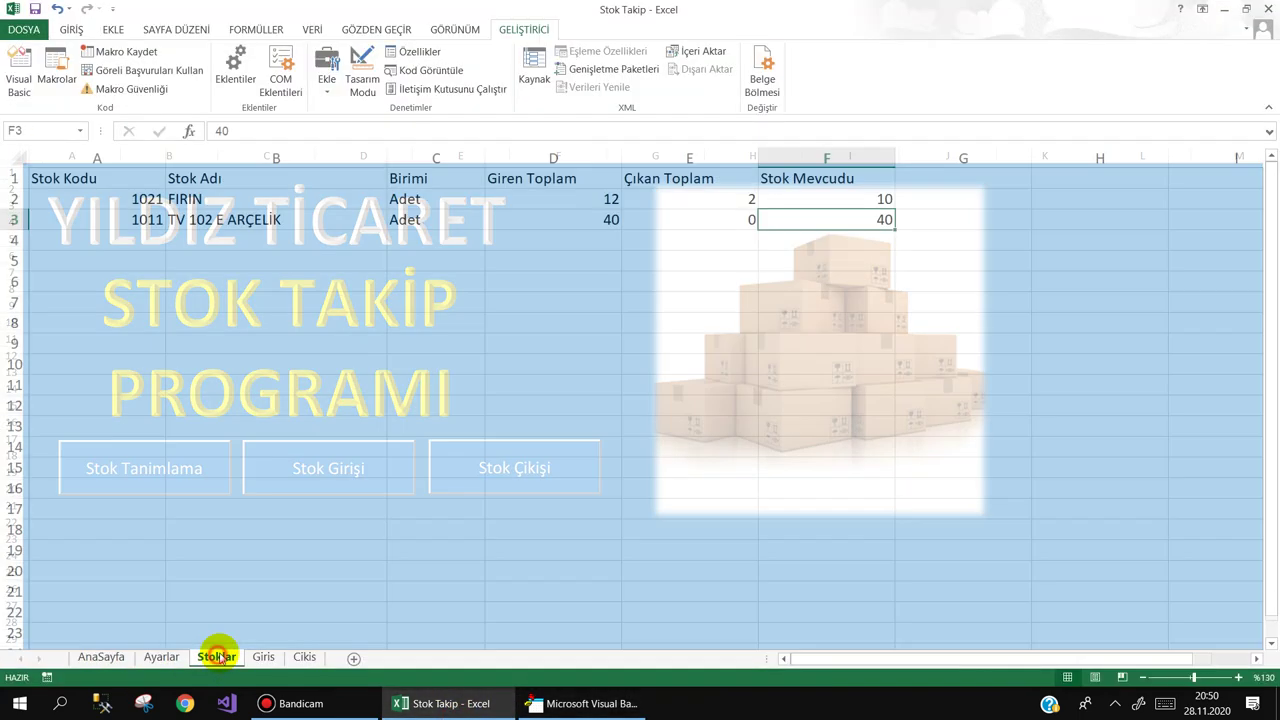
click(685, 199)
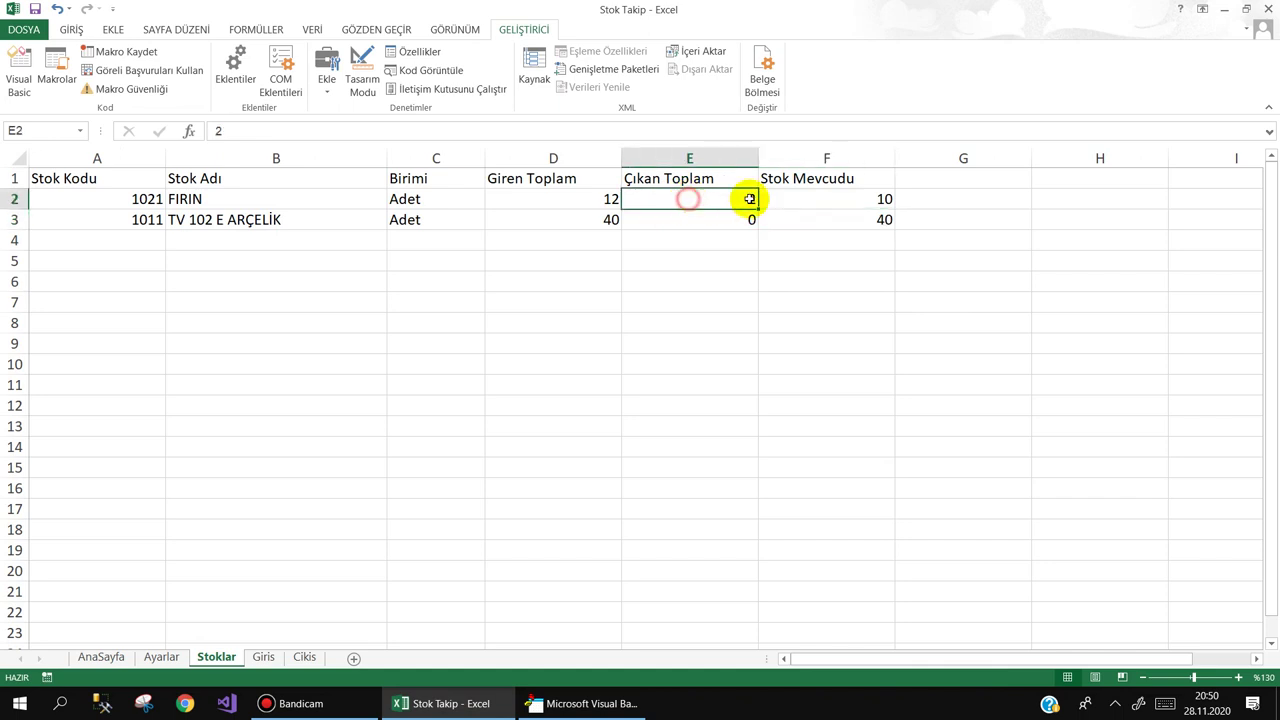
click(849, 198)
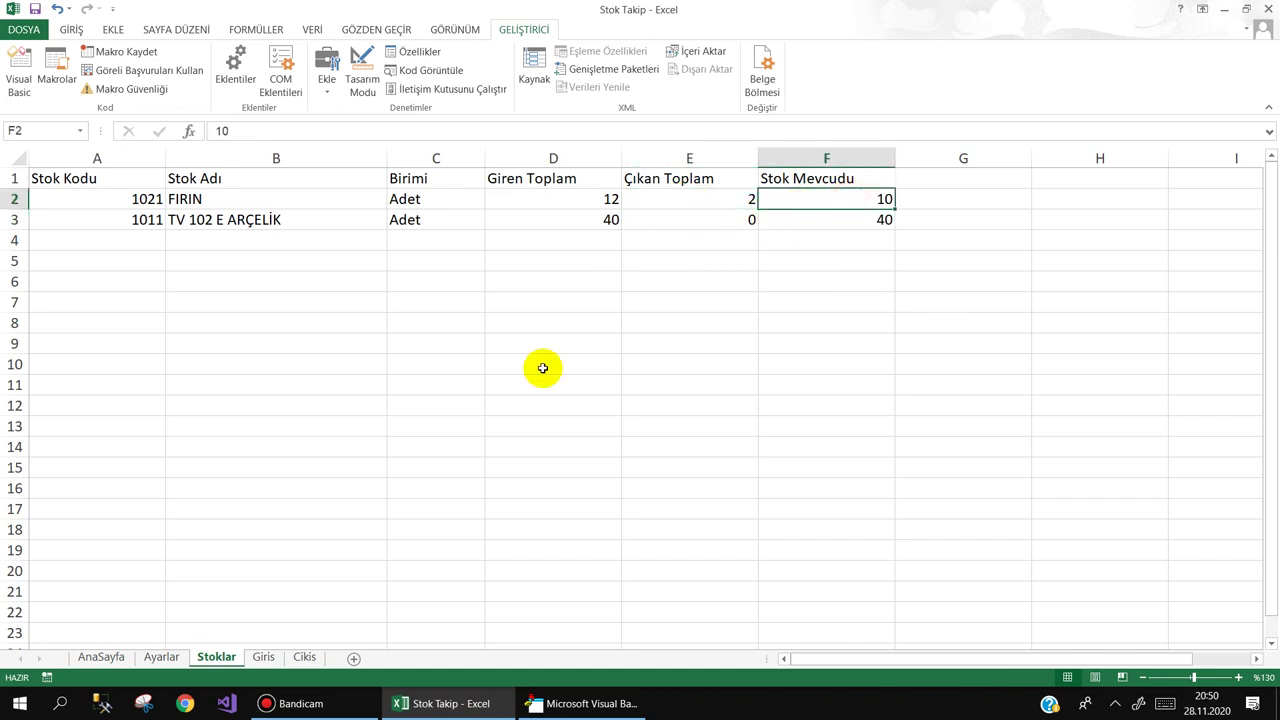
click(305, 657)
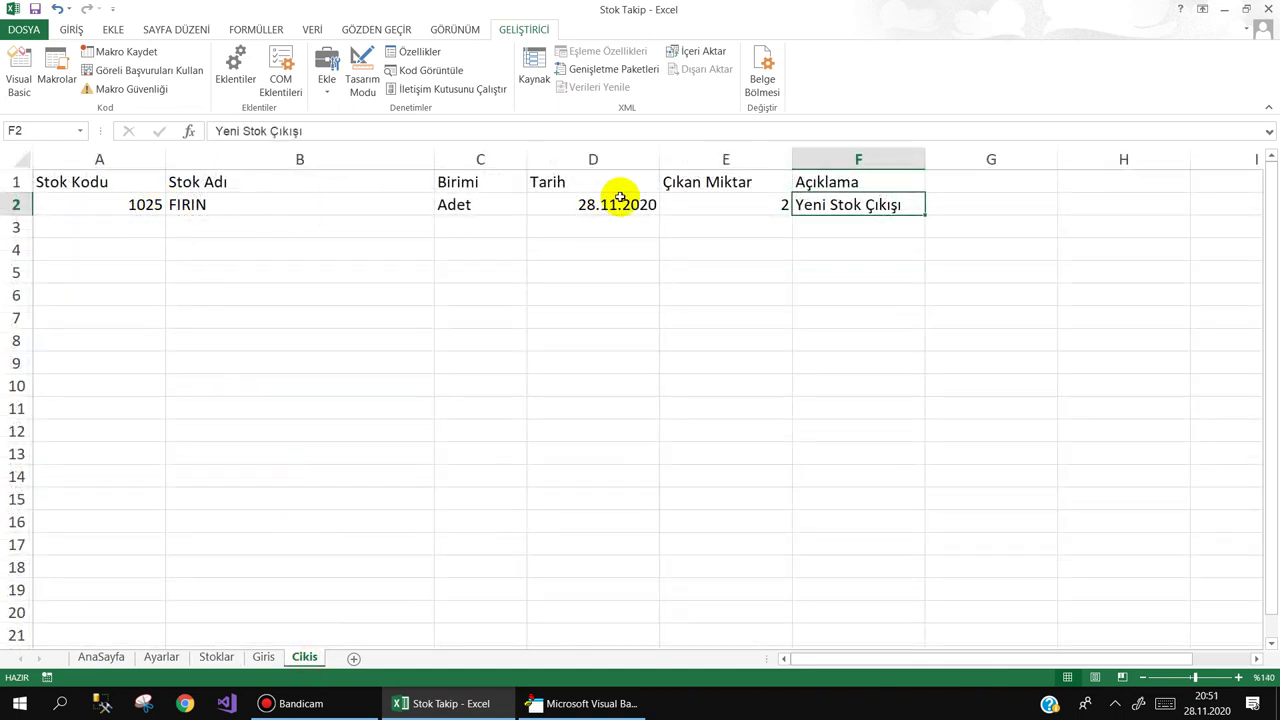
click(645, 204)
click(709, 206)
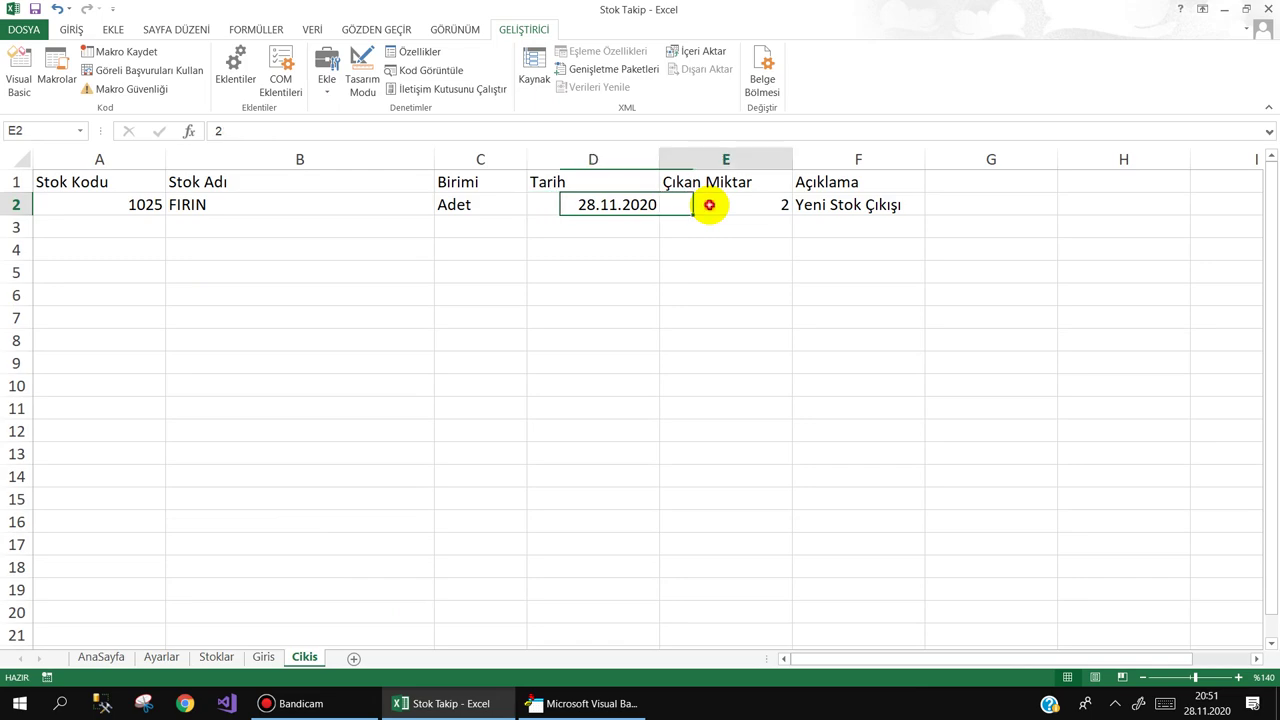
click(843, 204)
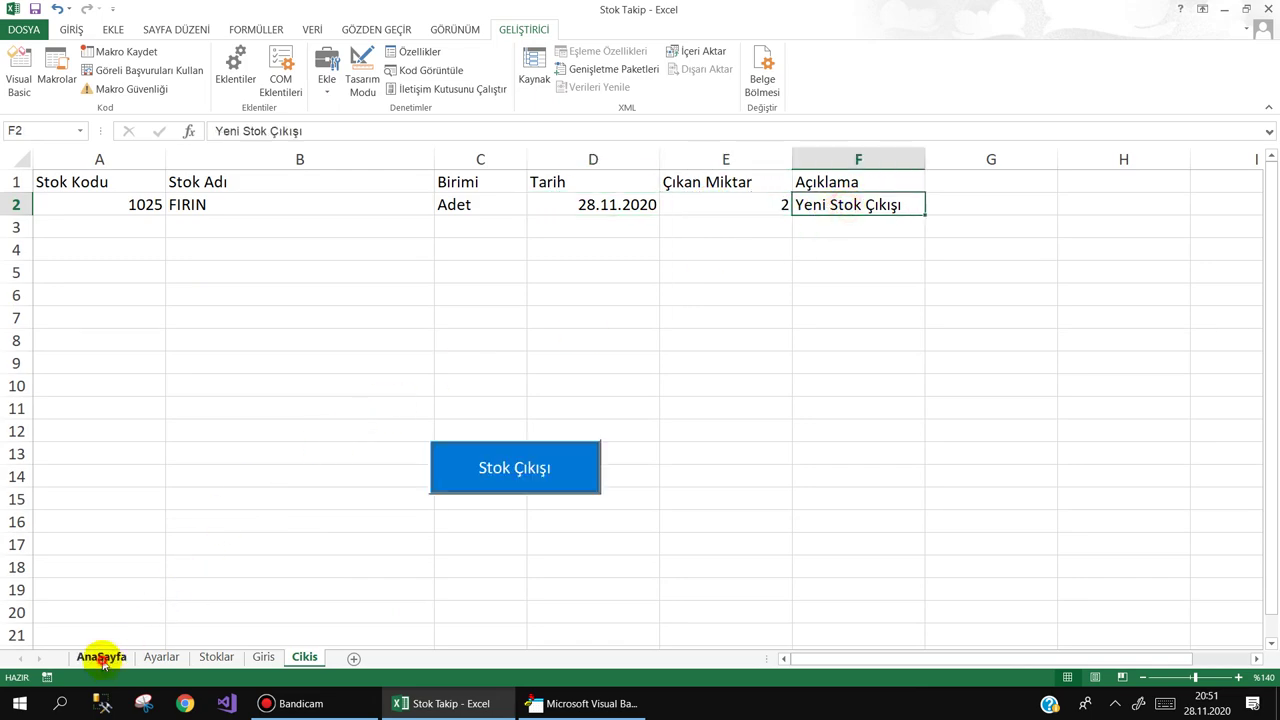
Step: Save another FIRIN Adet stock exit and check FIRIN's updated totals (7 out, 5 left) in Stoklar
click(101, 657)
click(520, 465)
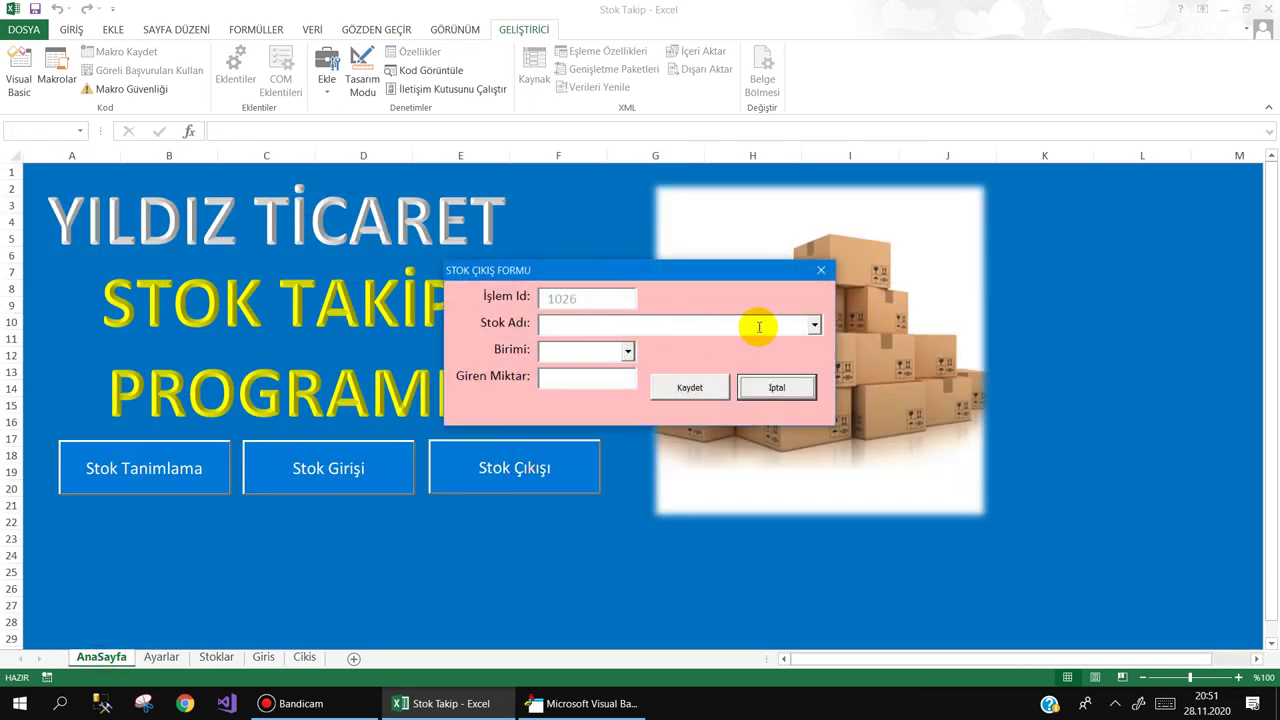
click(814, 324)
click(602, 342)
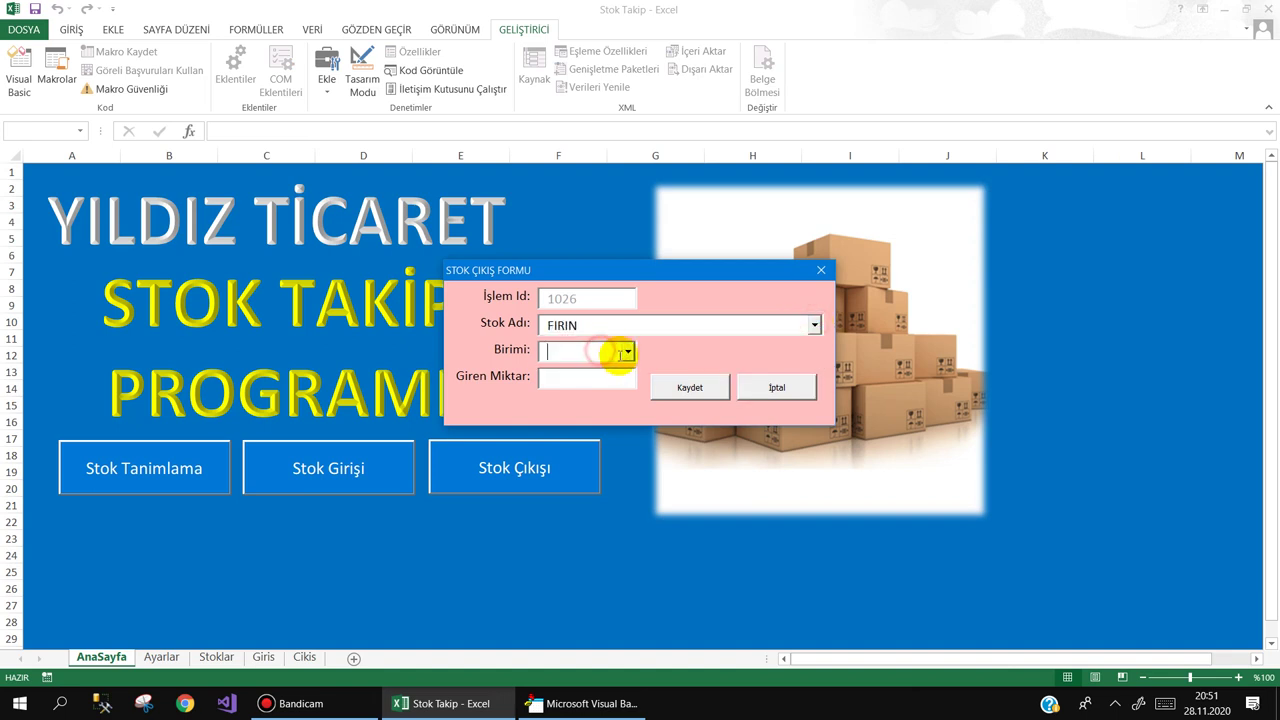
click(626, 352)
click(572, 370)
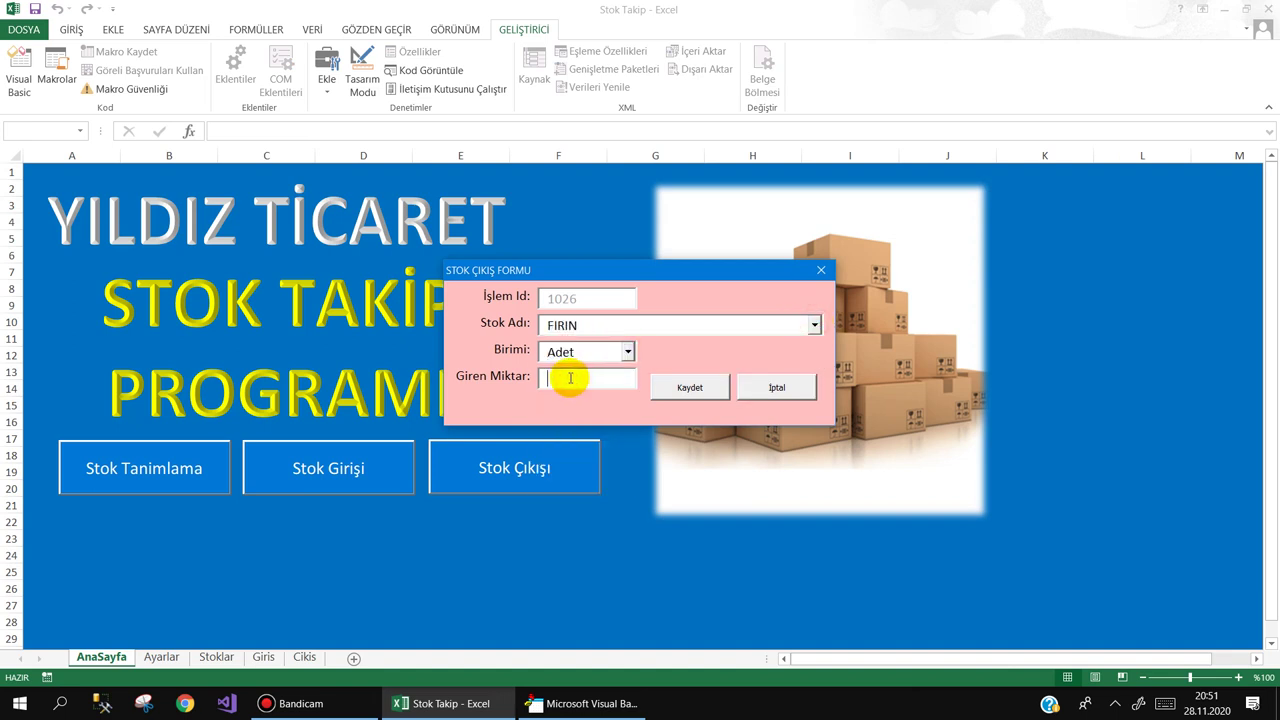
text(5)
click(690, 387)
click(636, 400)
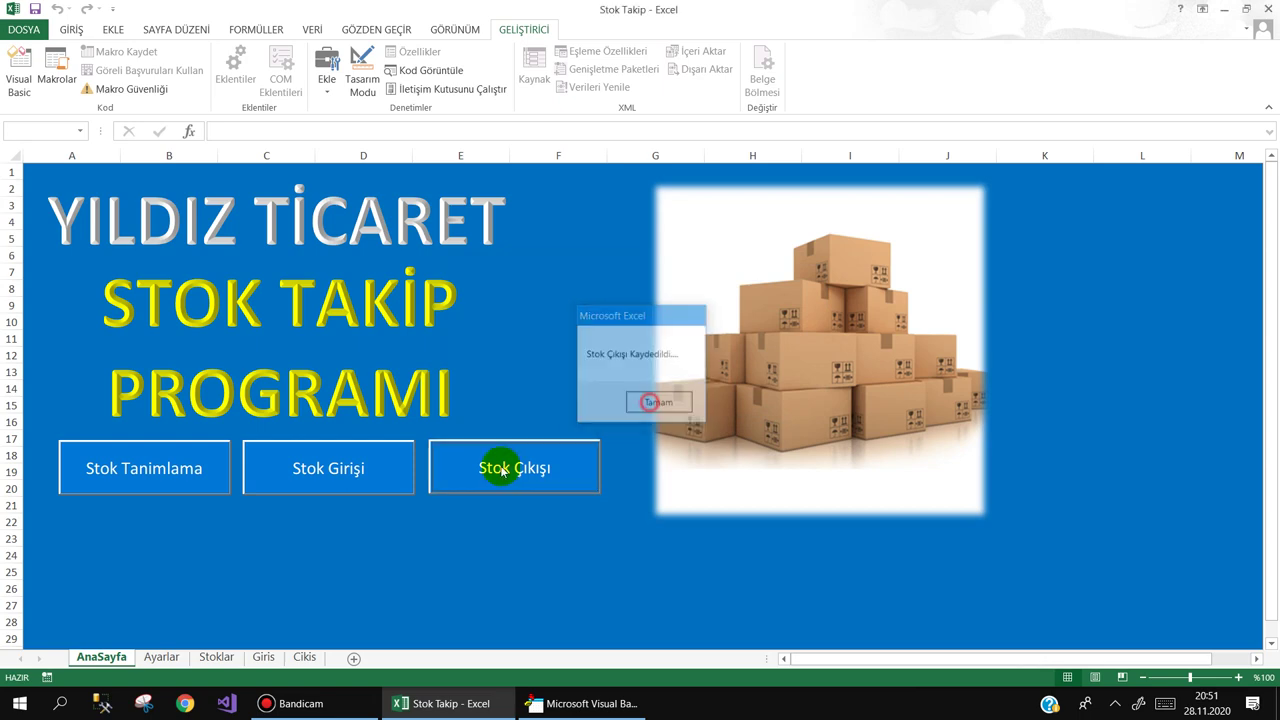
click(216, 657)
click(722, 197)
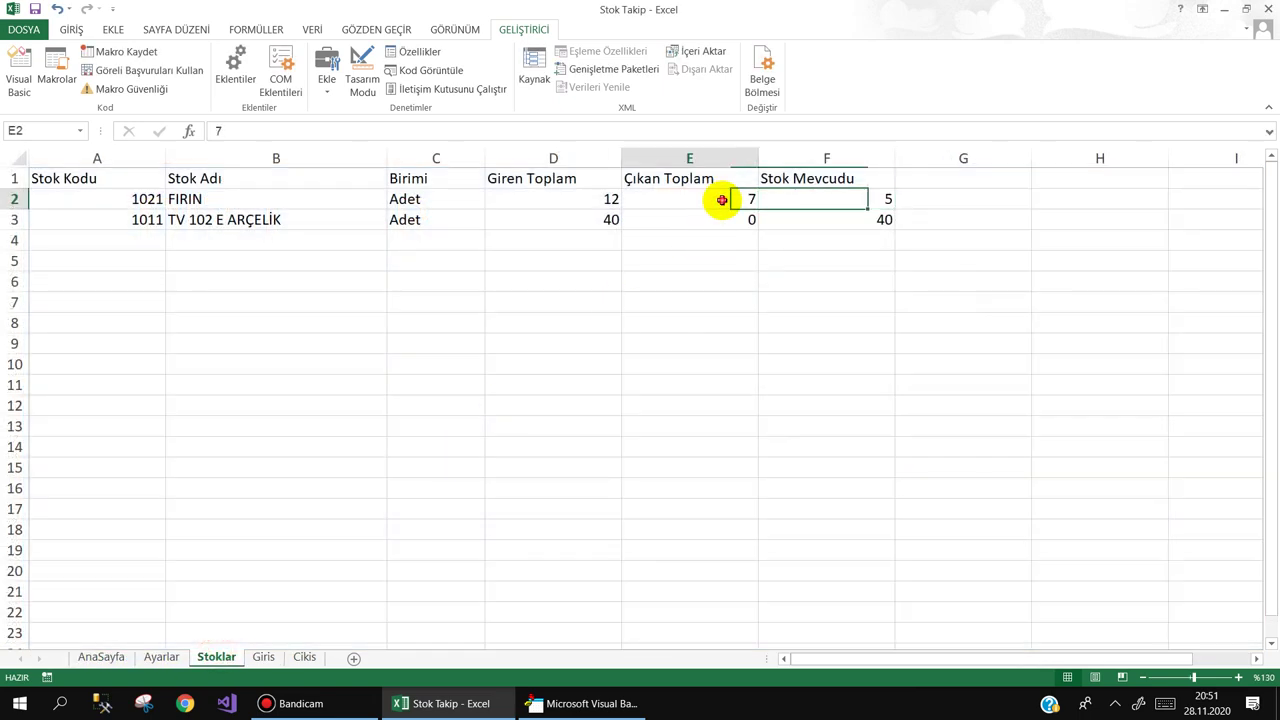
click(808, 200)
Step: Save a 10 Adet stock exit of TV 102 E ARÇELİK through the Stok Çıkış form
click(101, 657)
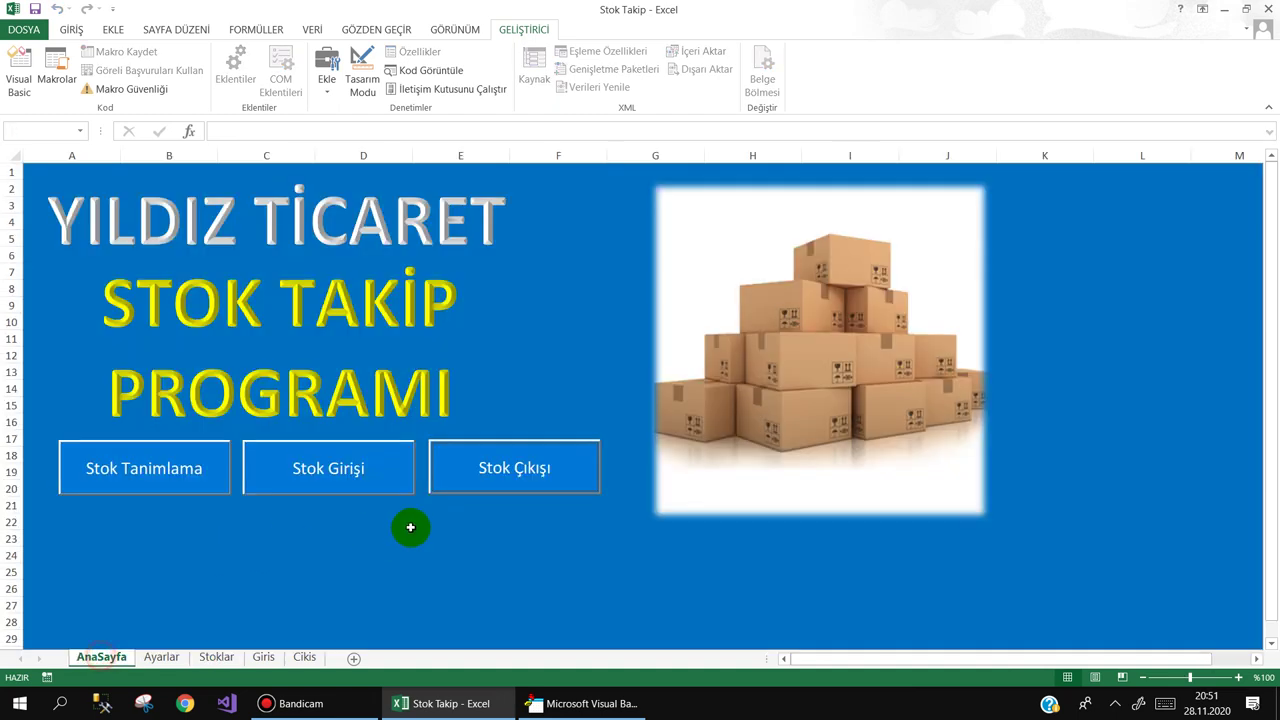
click(500, 467)
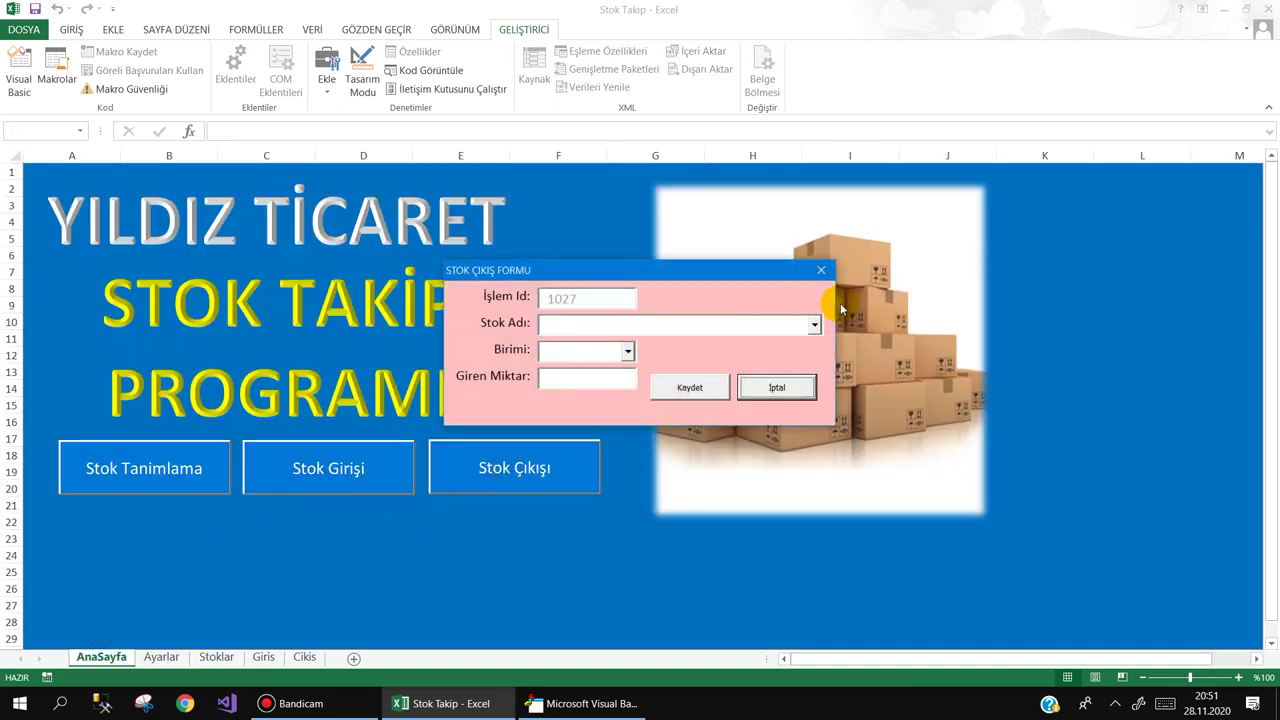
click(815, 324)
click(735, 359)
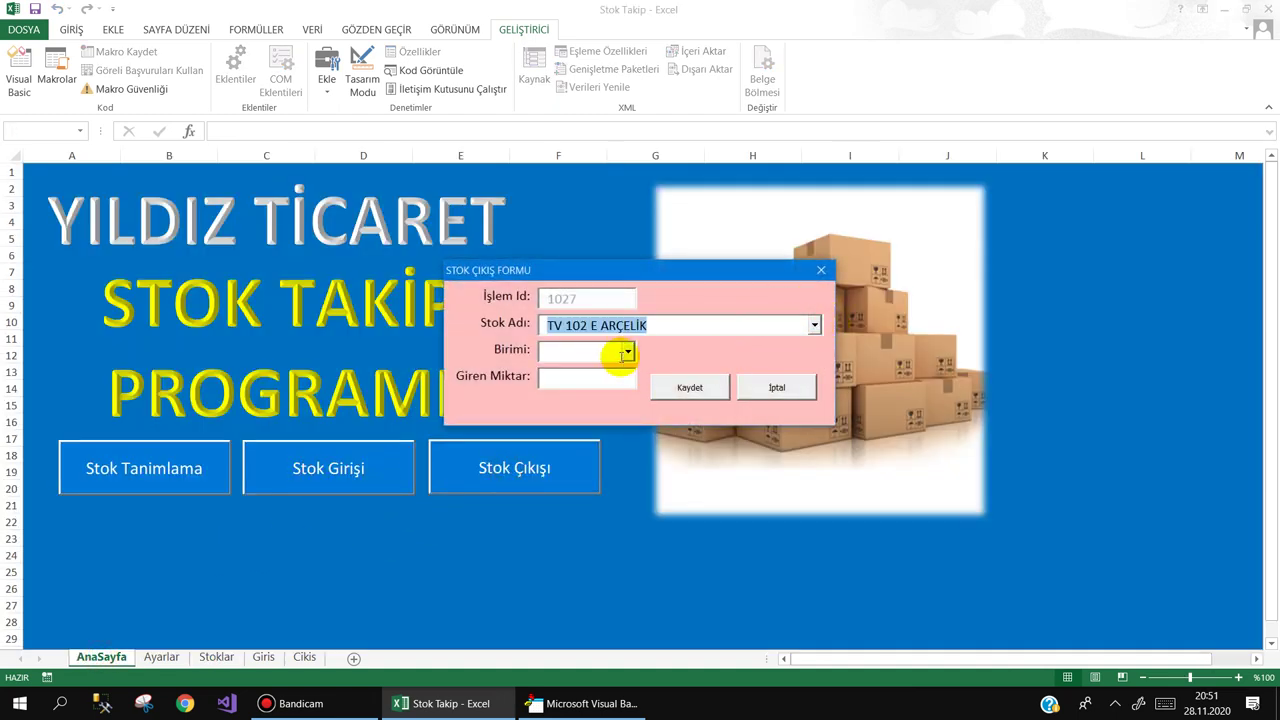
click(628, 351)
click(593, 373)
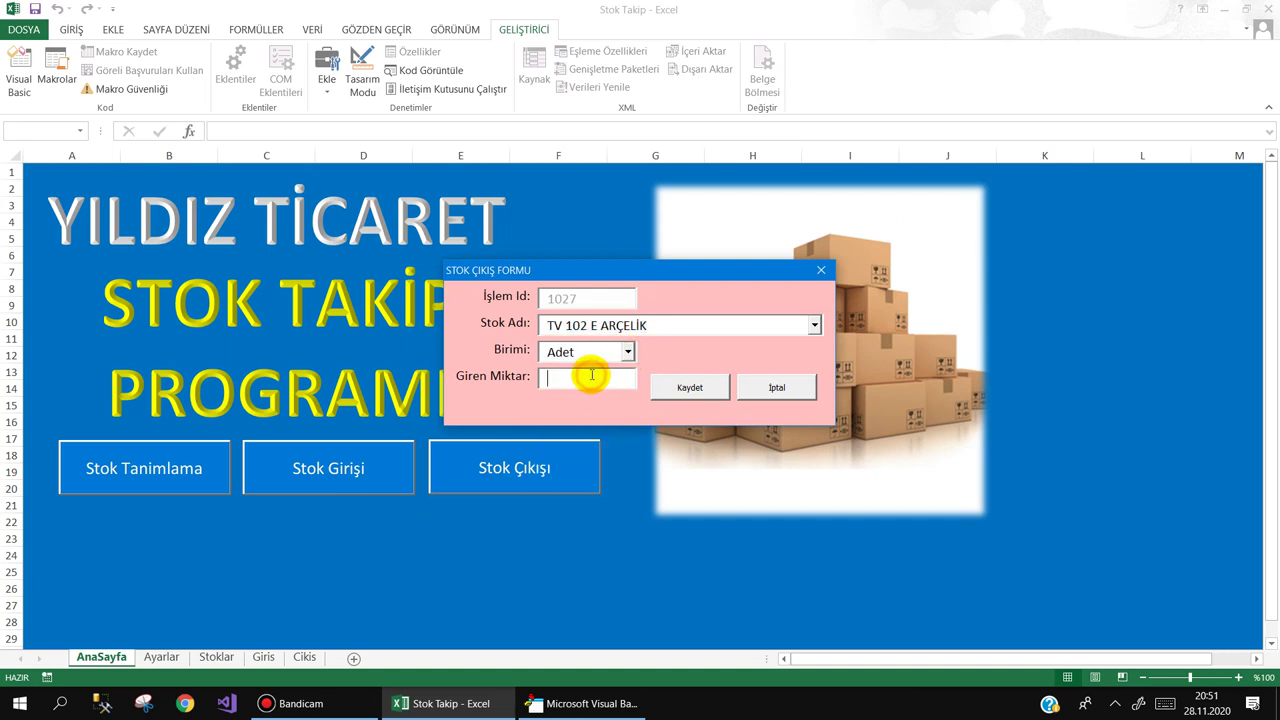
text(10)
click(690, 387)
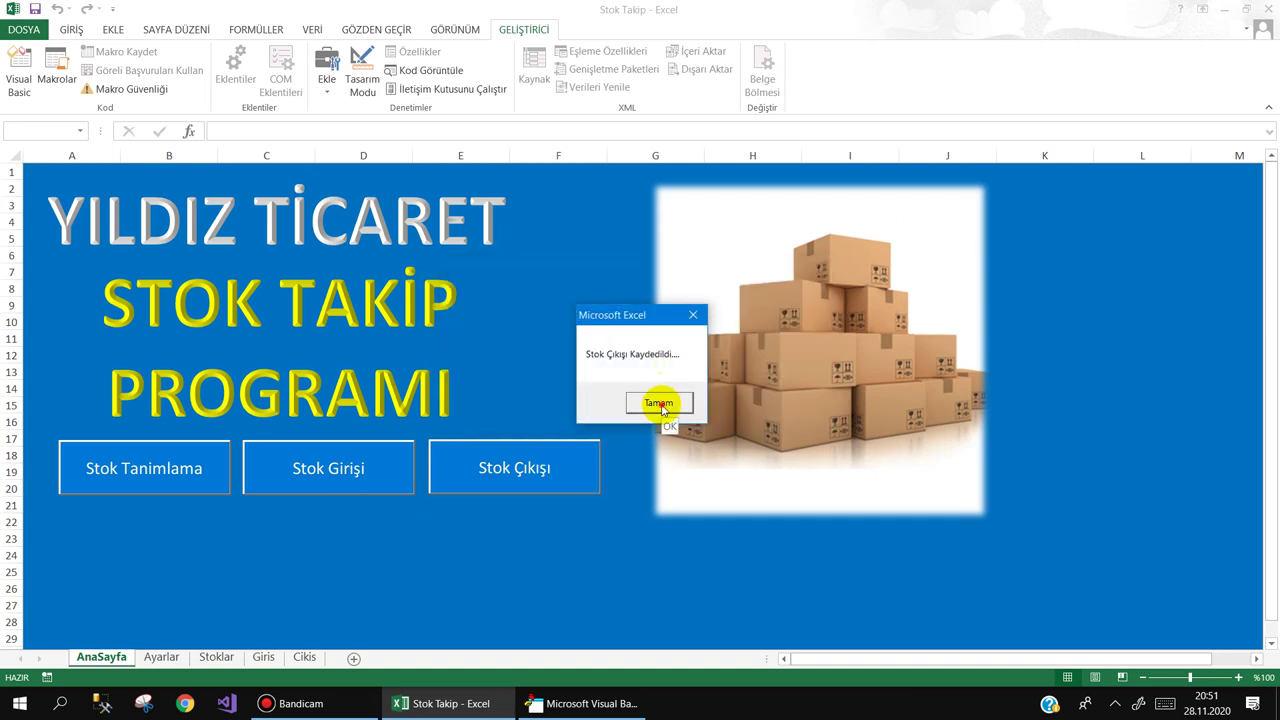
click(662, 400)
Step: Check TV 102 E ARÇELİK's Çıkan Toplam 10 and stock 30, then review Cikis records twice
click(217, 657)
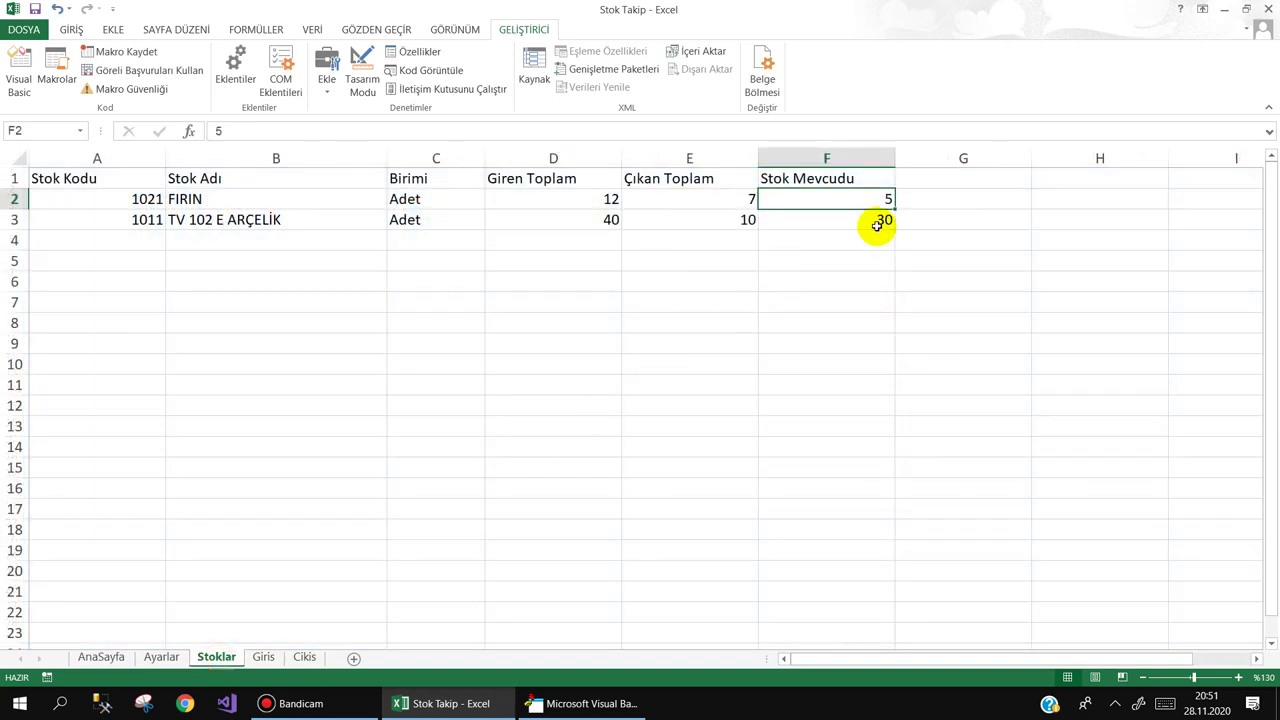
click(862, 226)
click(707, 224)
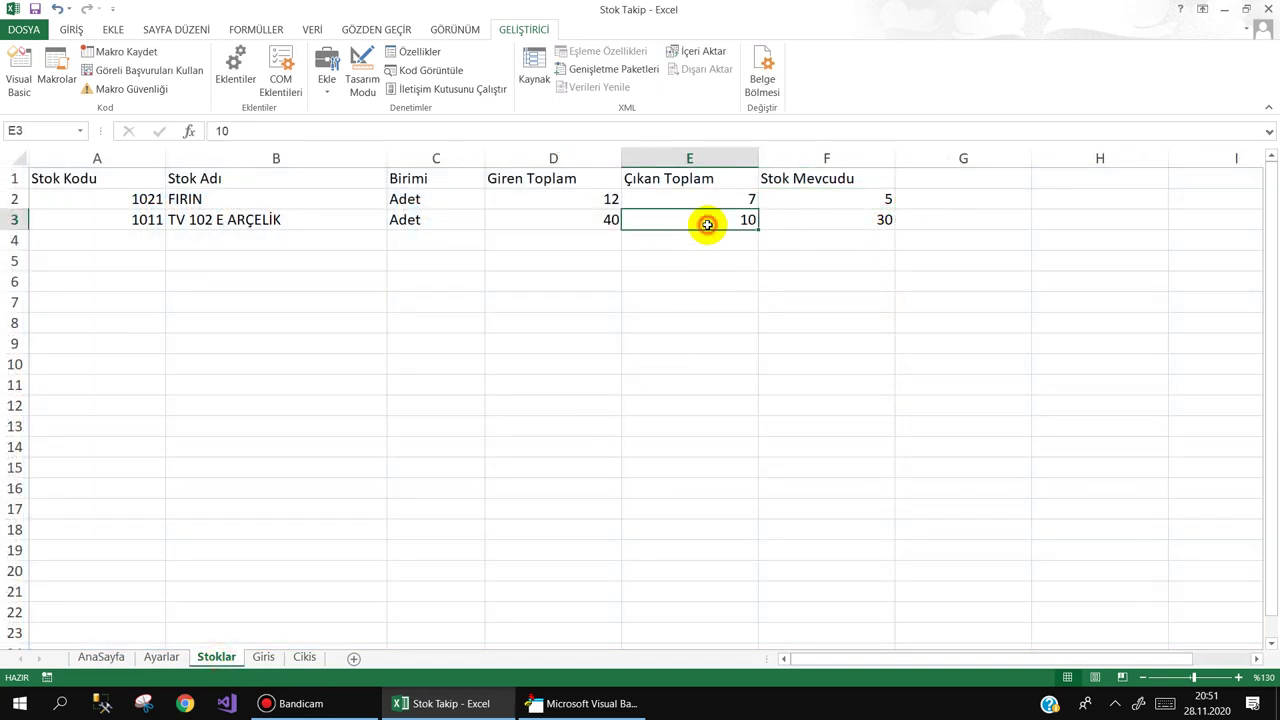
click(304, 657)
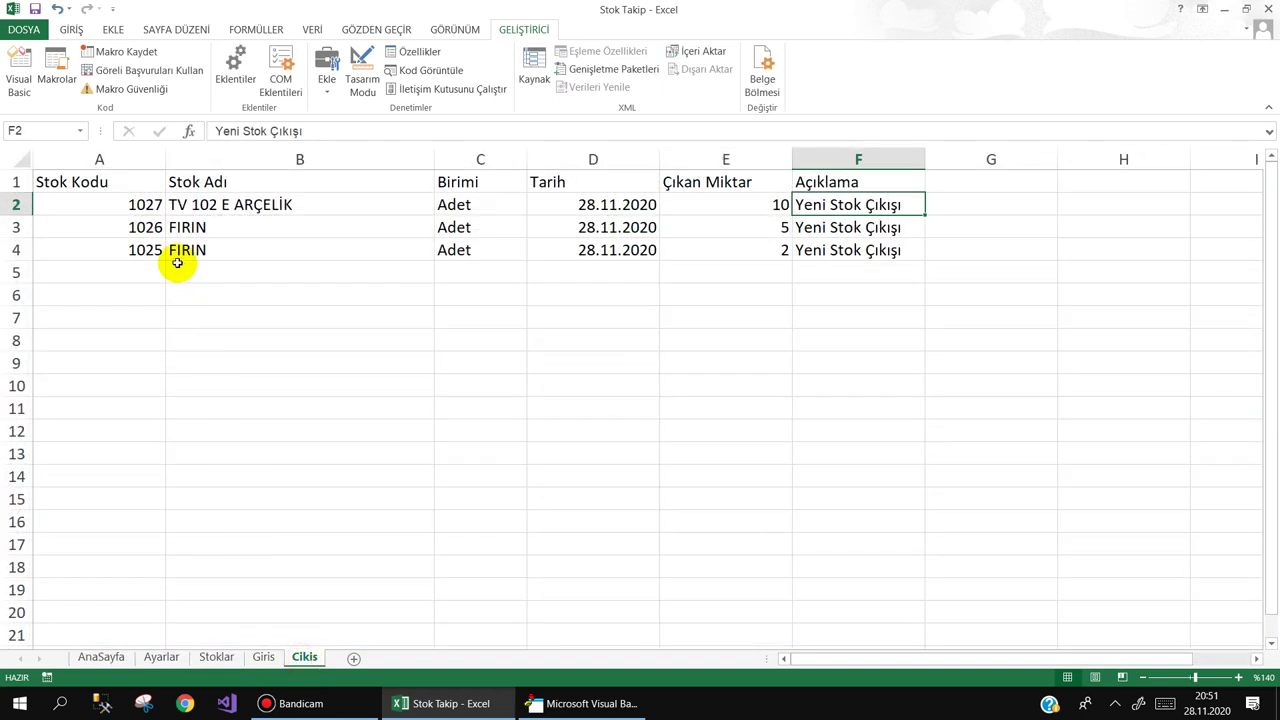
click(104, 657)
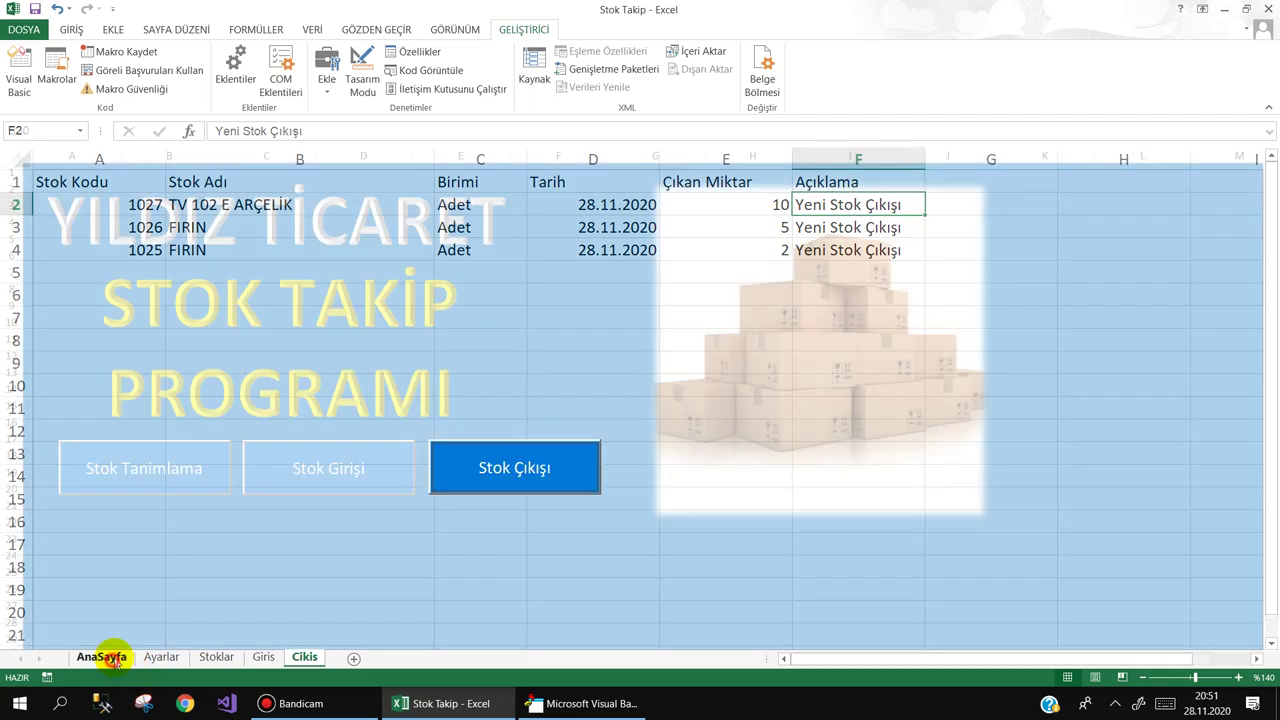
click(304, 657)
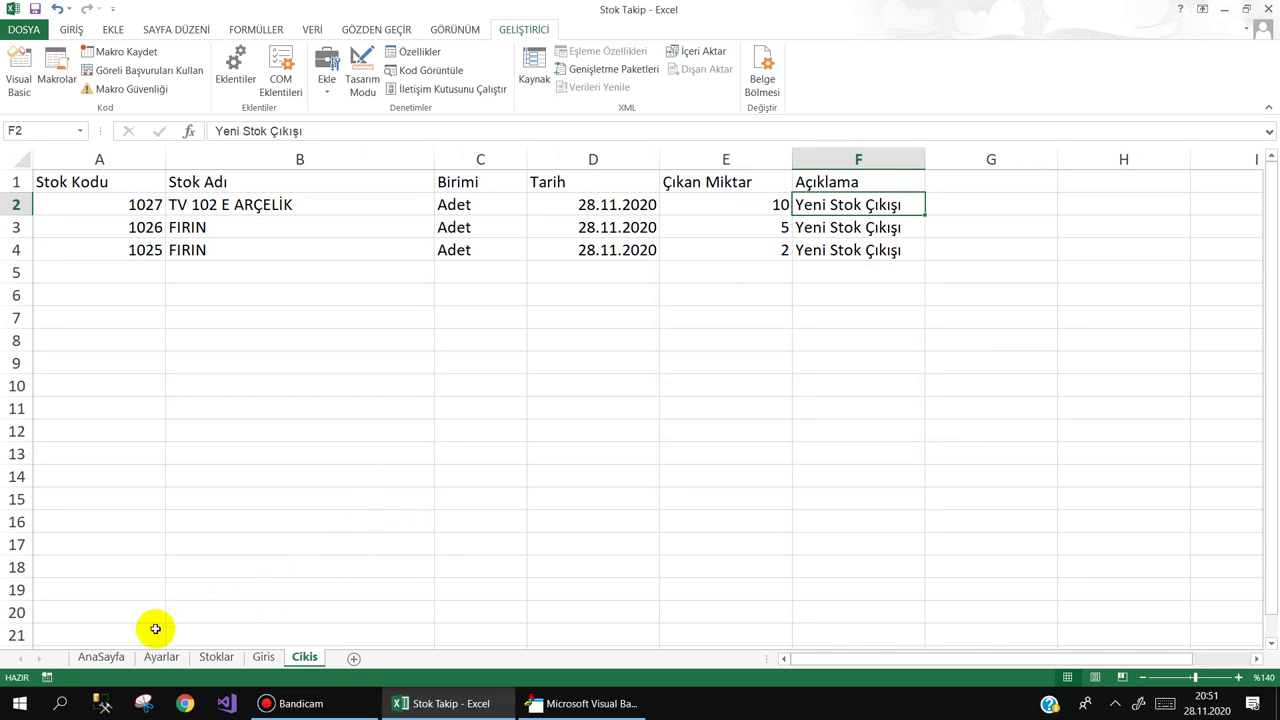
click(97, 657)
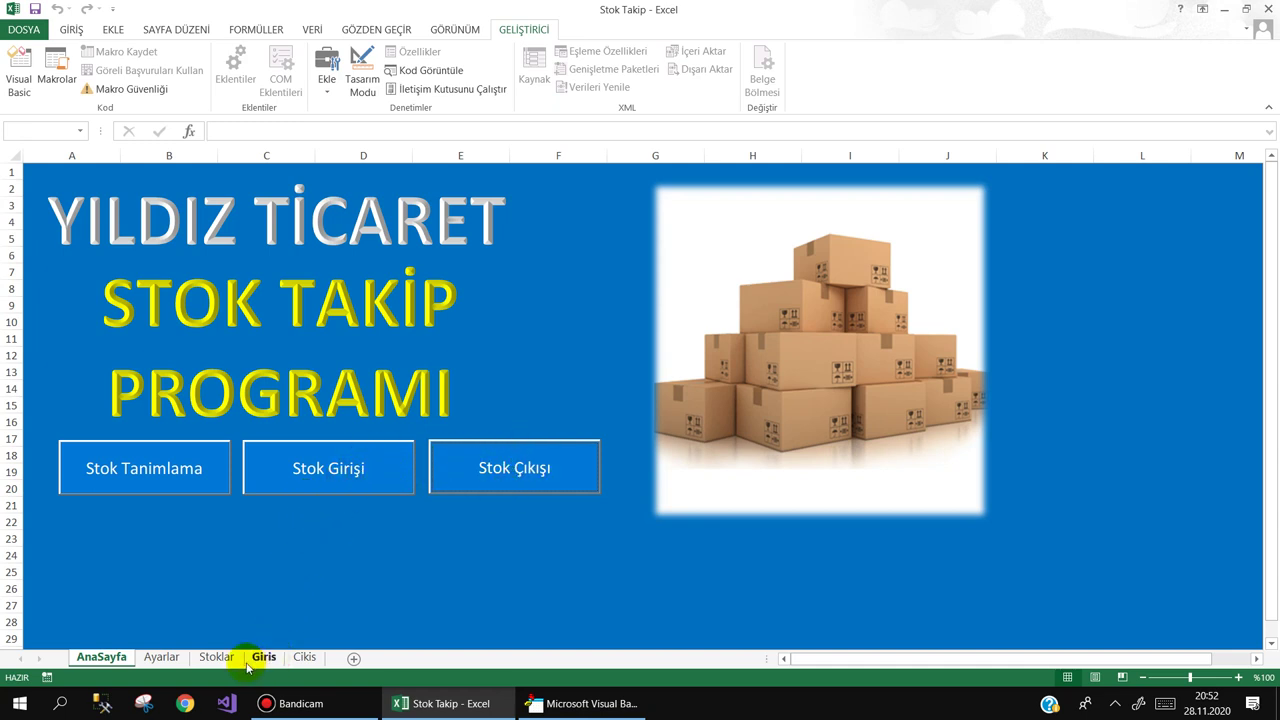
Step: In the VBA editor, view frmStokCikis's Kaydet code, then open the Hesapla module's ToplamAl routine
click(216, 657)
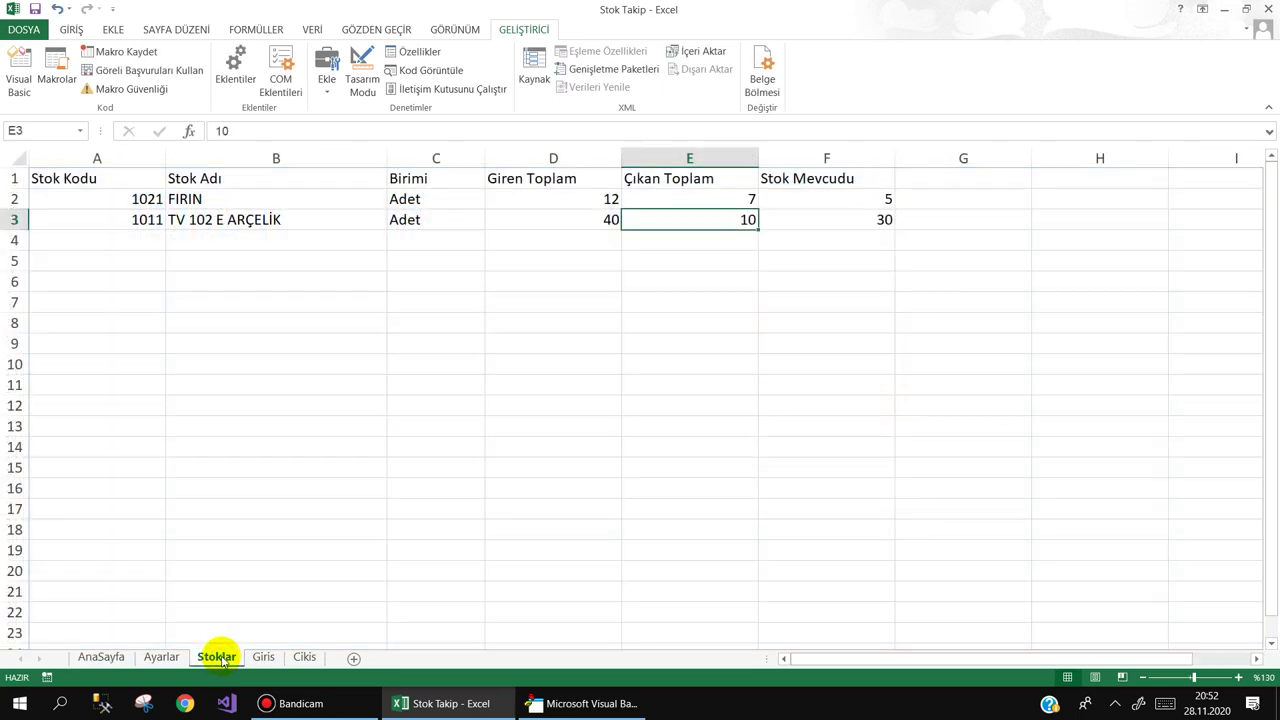
click(80, 658)
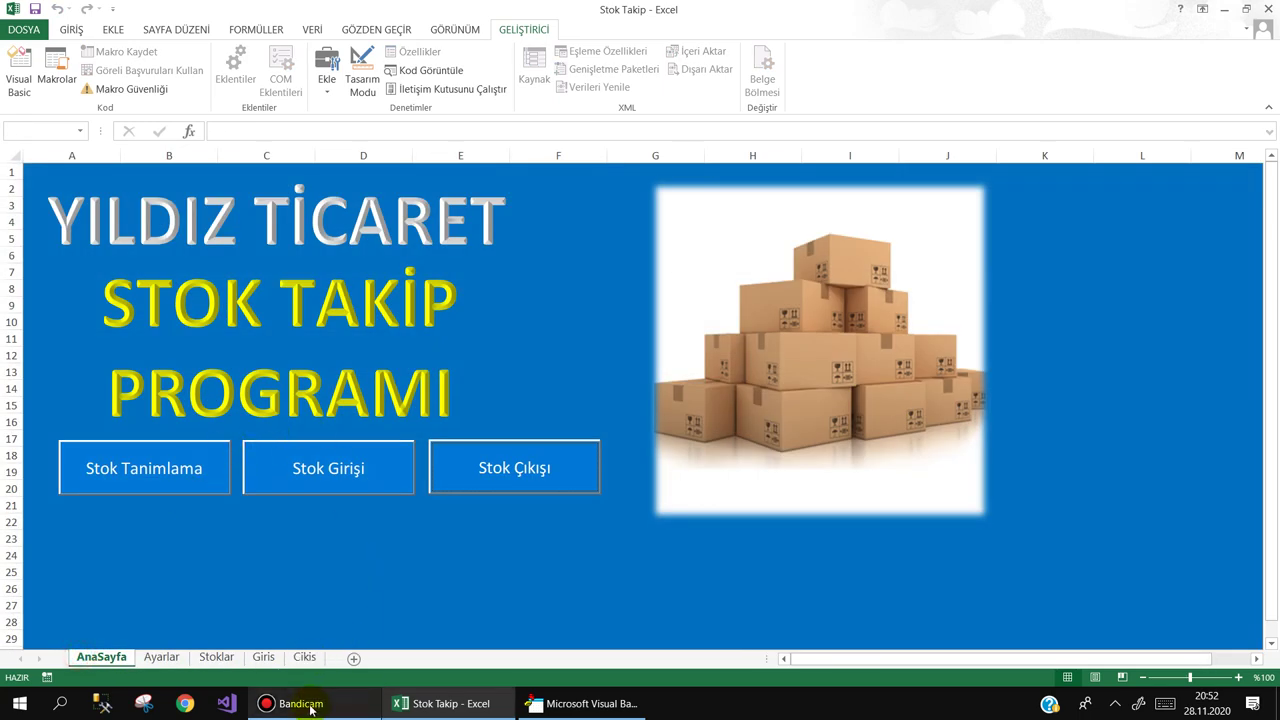
click(480, 540)
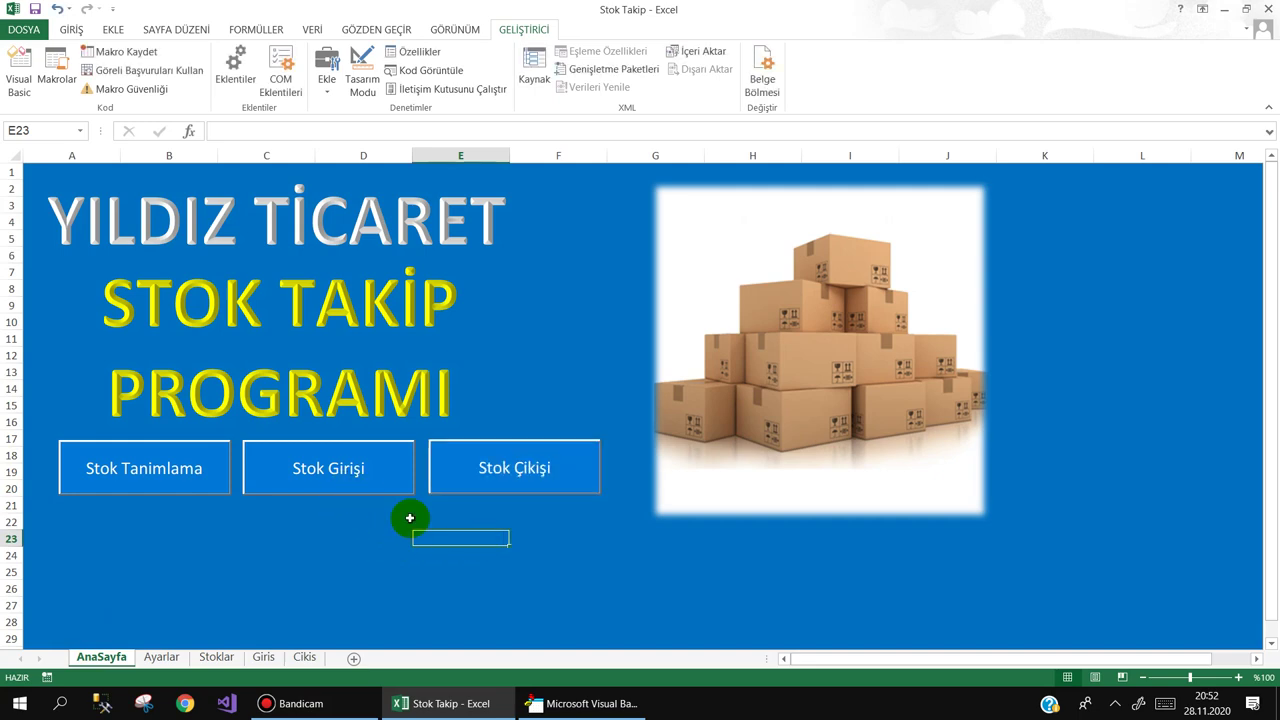
click(585, 703)
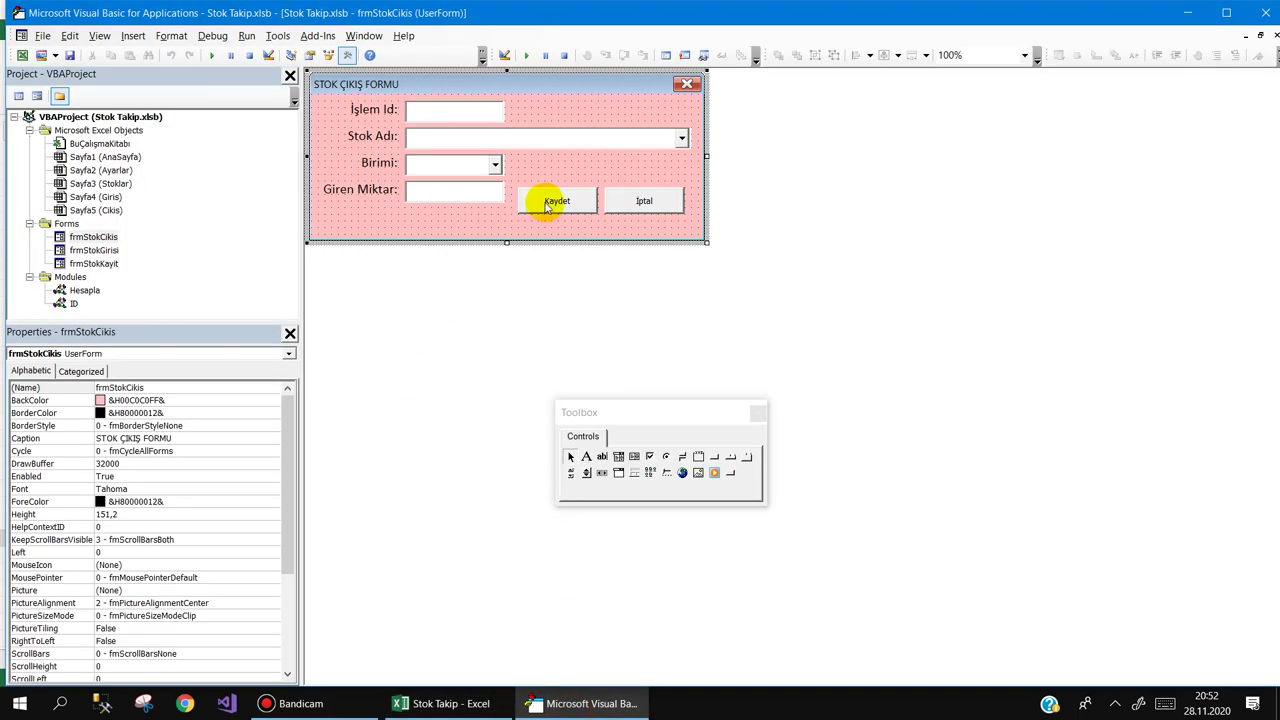
click(110, 251)
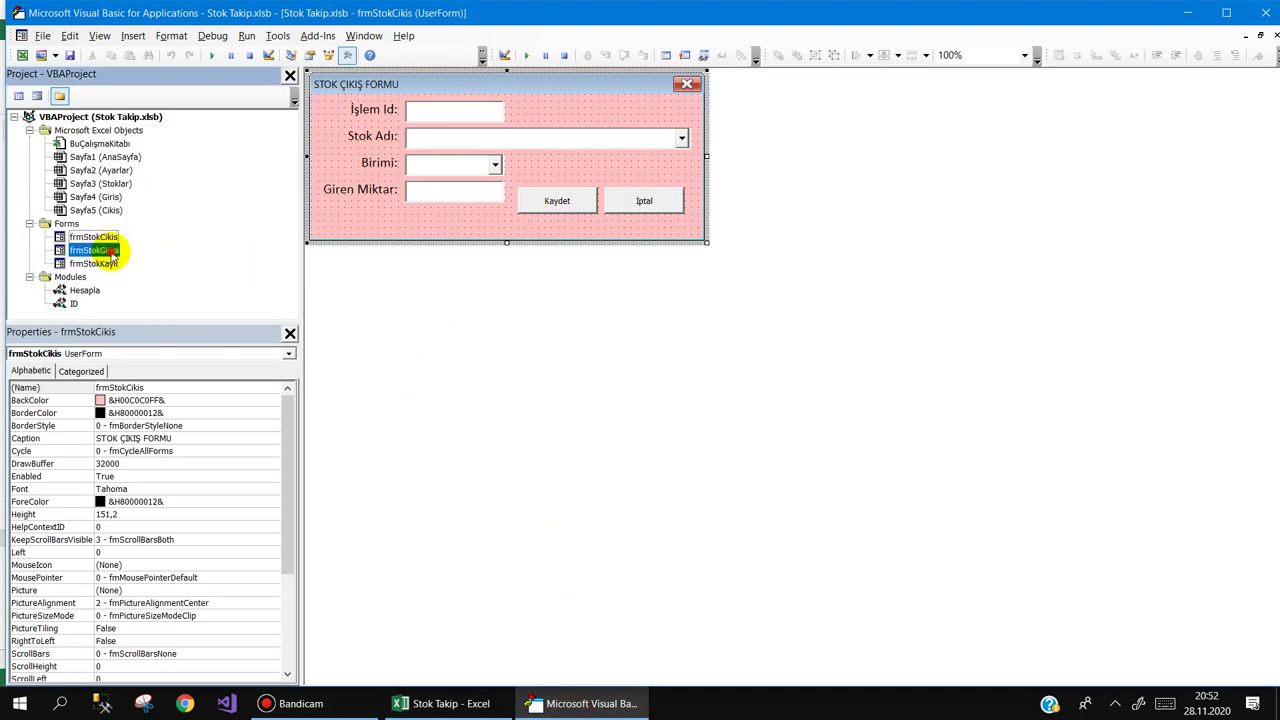
double_click(113, 255)
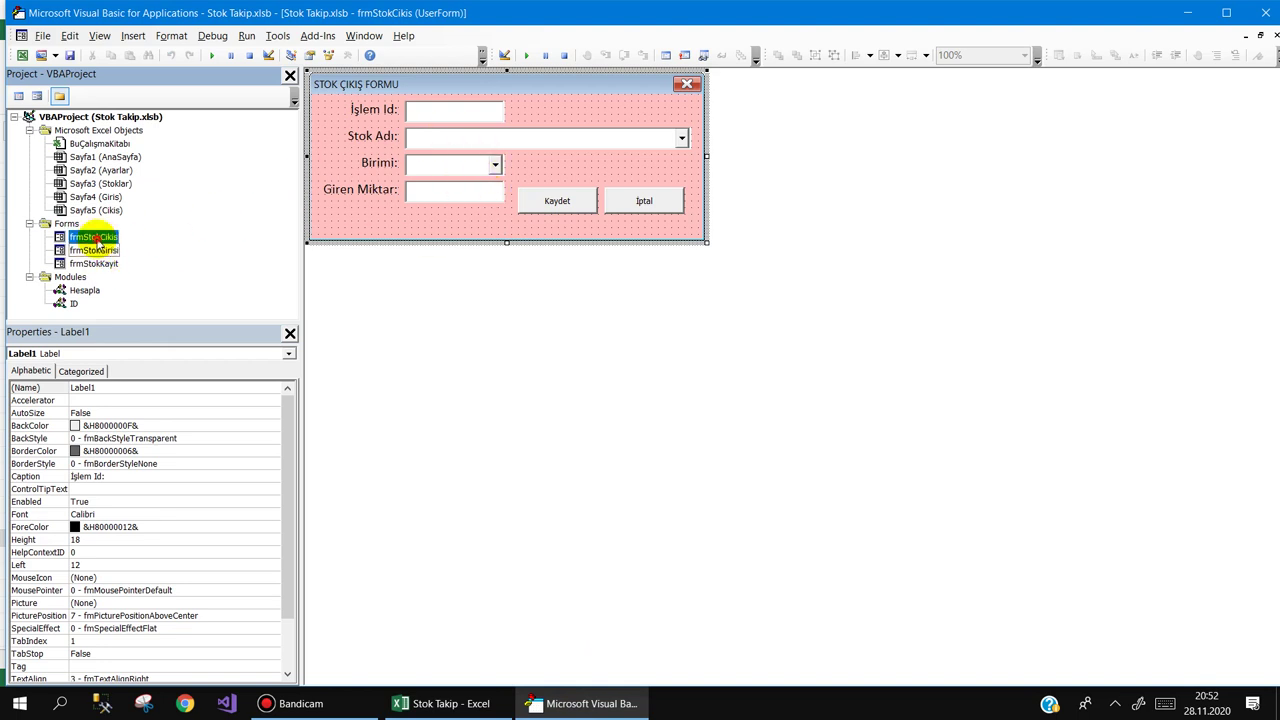
double_click(540, 196)
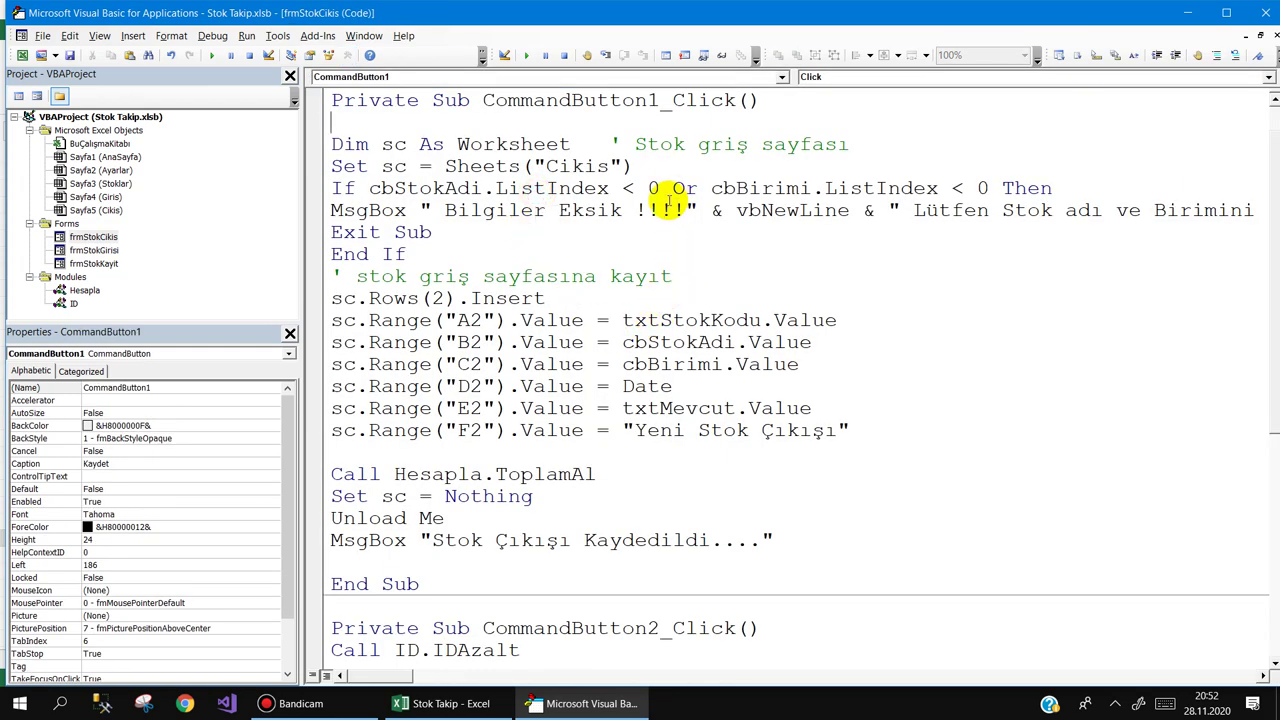
scroll(654, 296, down, 3)
double_click(84, 290)
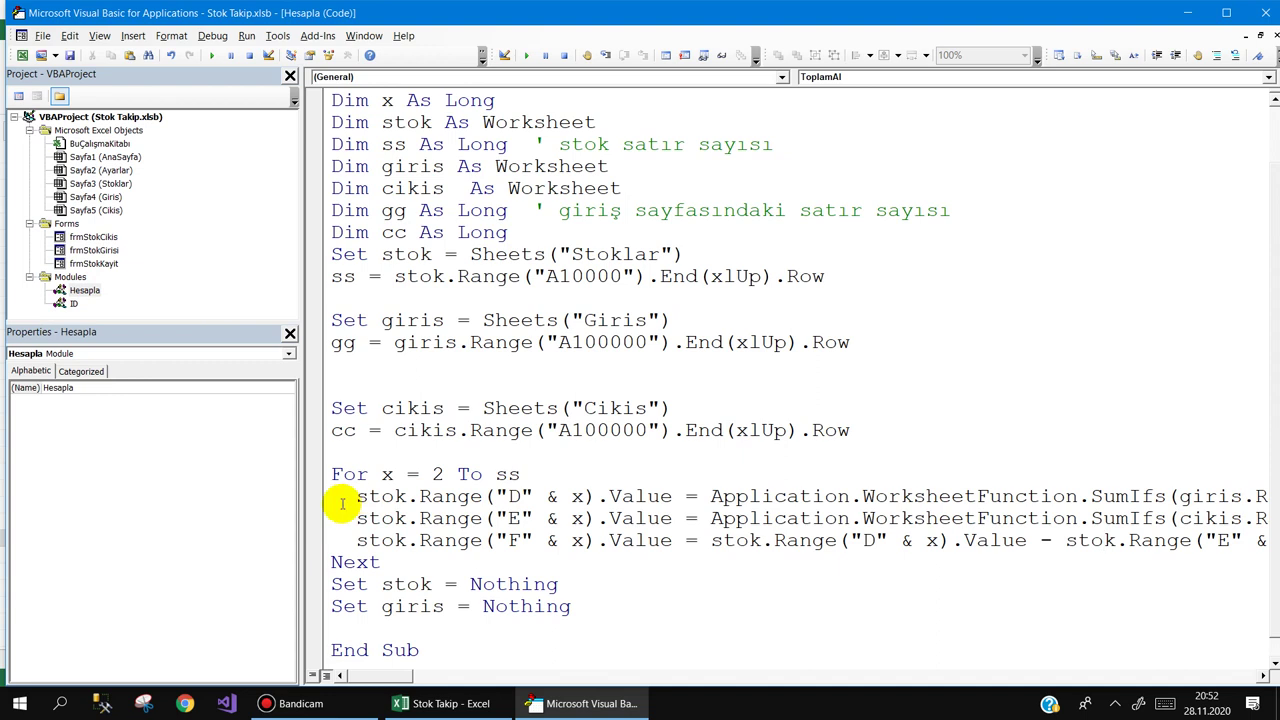
Step: Toggle a breakpoint on the incoming-total line off again and review the incoming and outgoing total lines
click(315, 497)
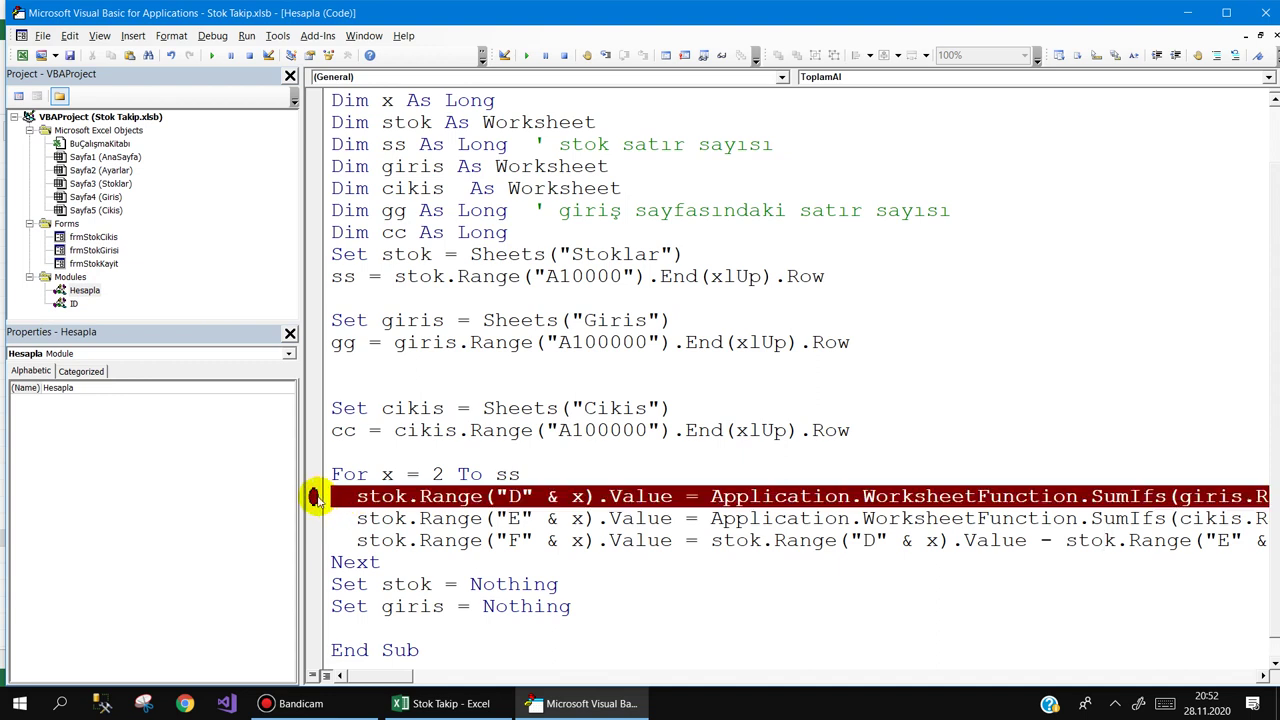
click(315, 497)
click(322, 500)
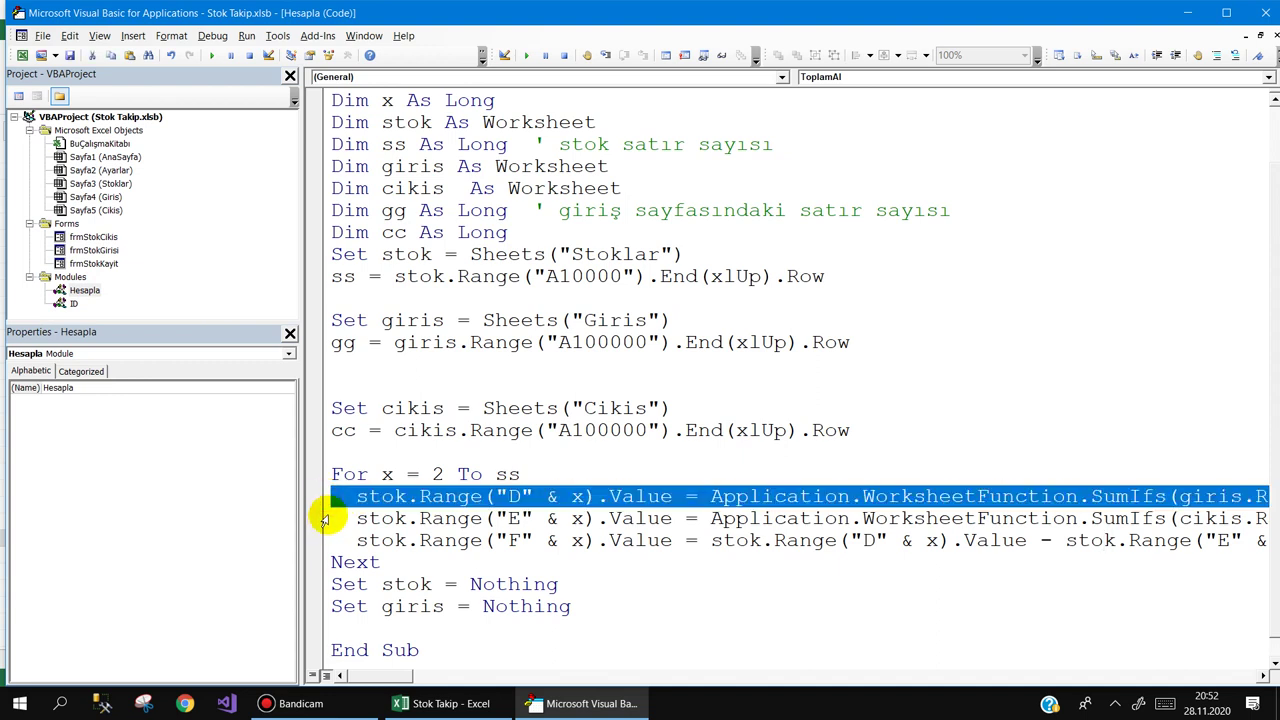
click(323, 519)
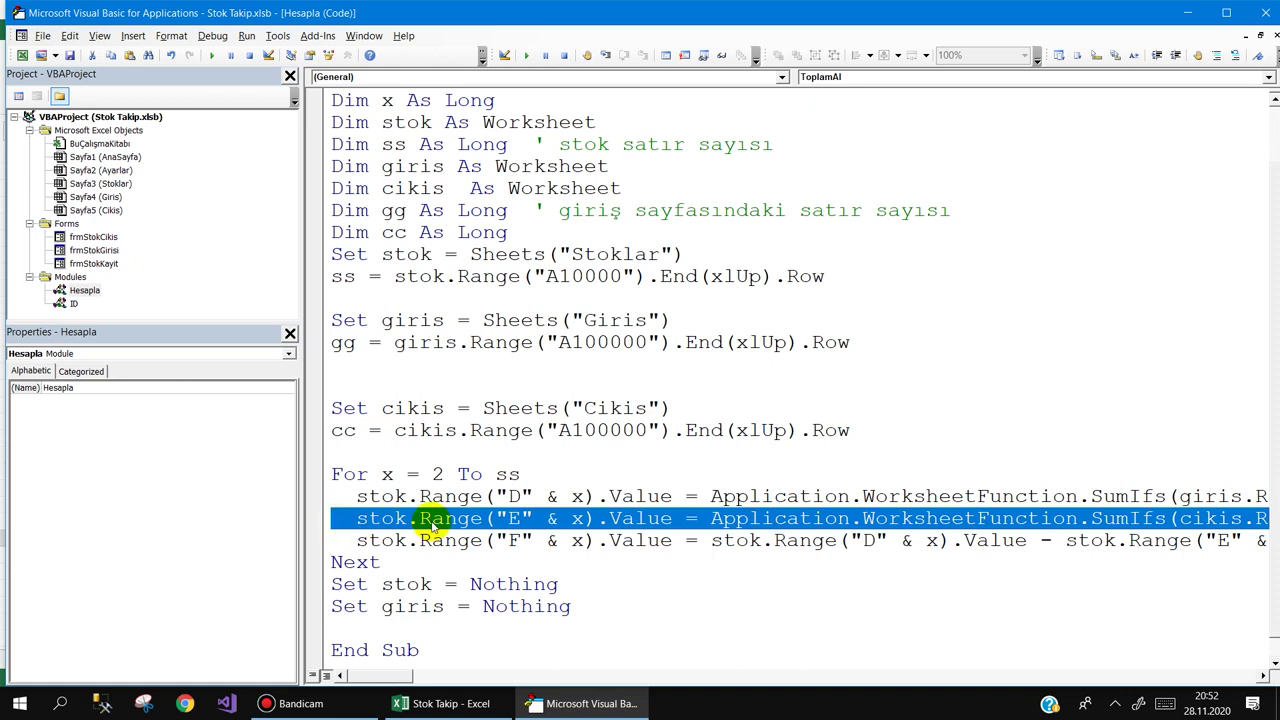
Step: Add 'Set cikis = Nothing' after 'Set giris = Nothing' in ToplamAl and save the VBA project
scroll(420, 525, down, 1)
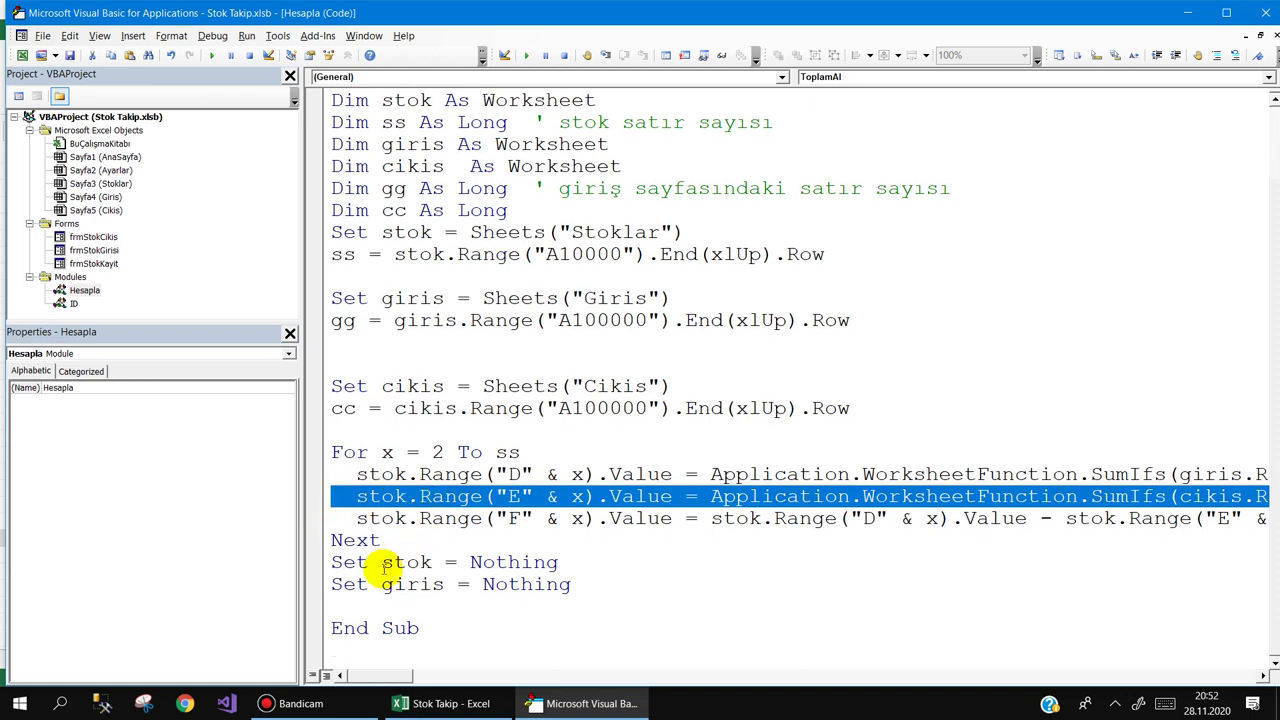
click(352, 603)
text(set cikis=Nothing)
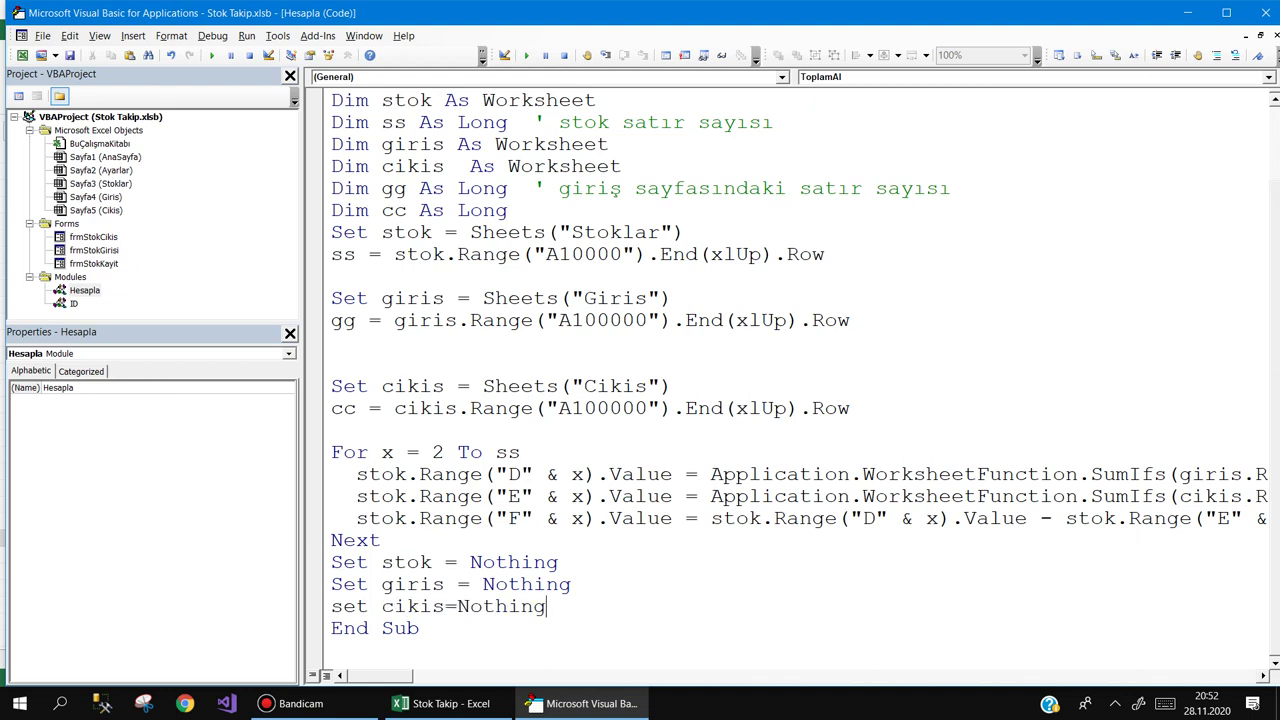
click(565, 597)
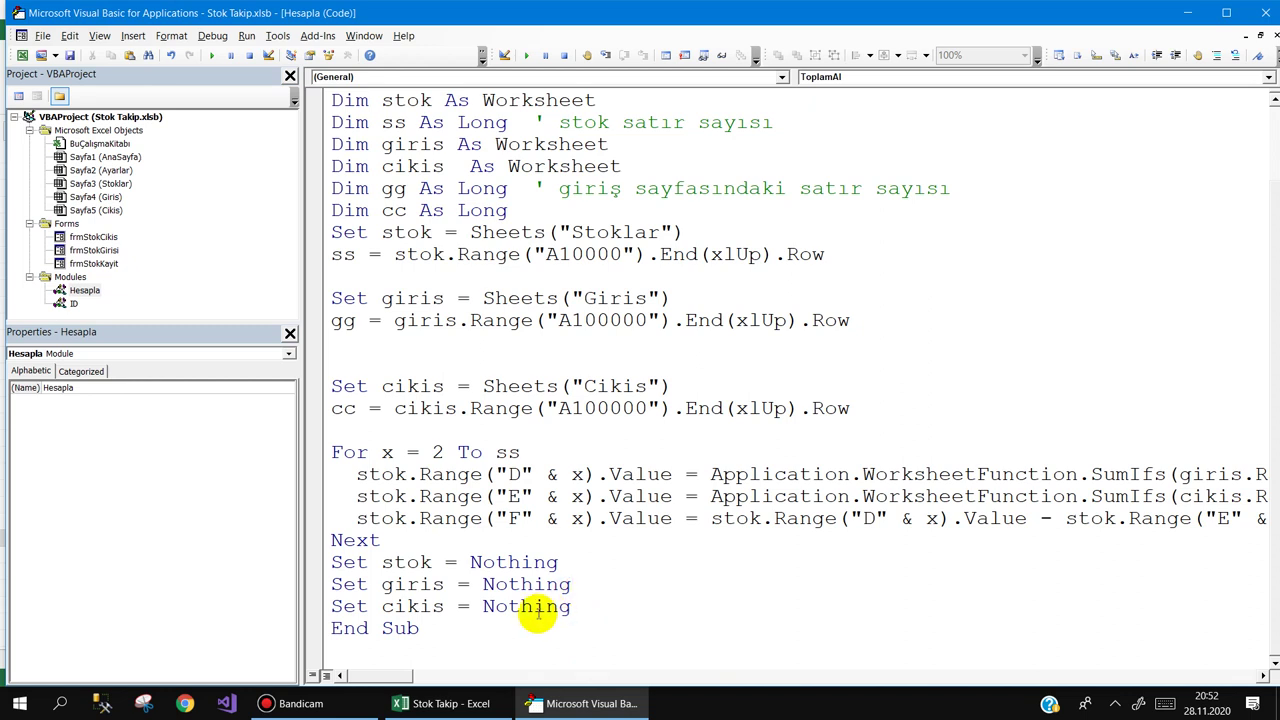
click(75, 55)
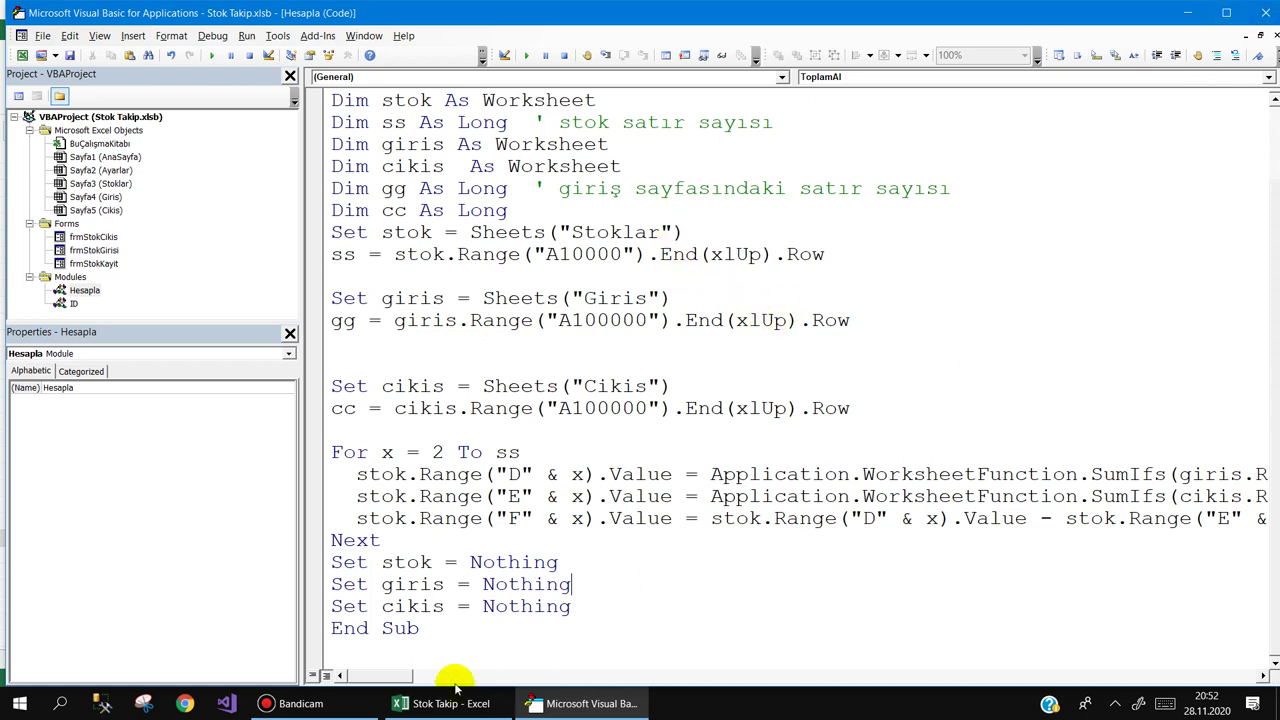
click(293, 704)
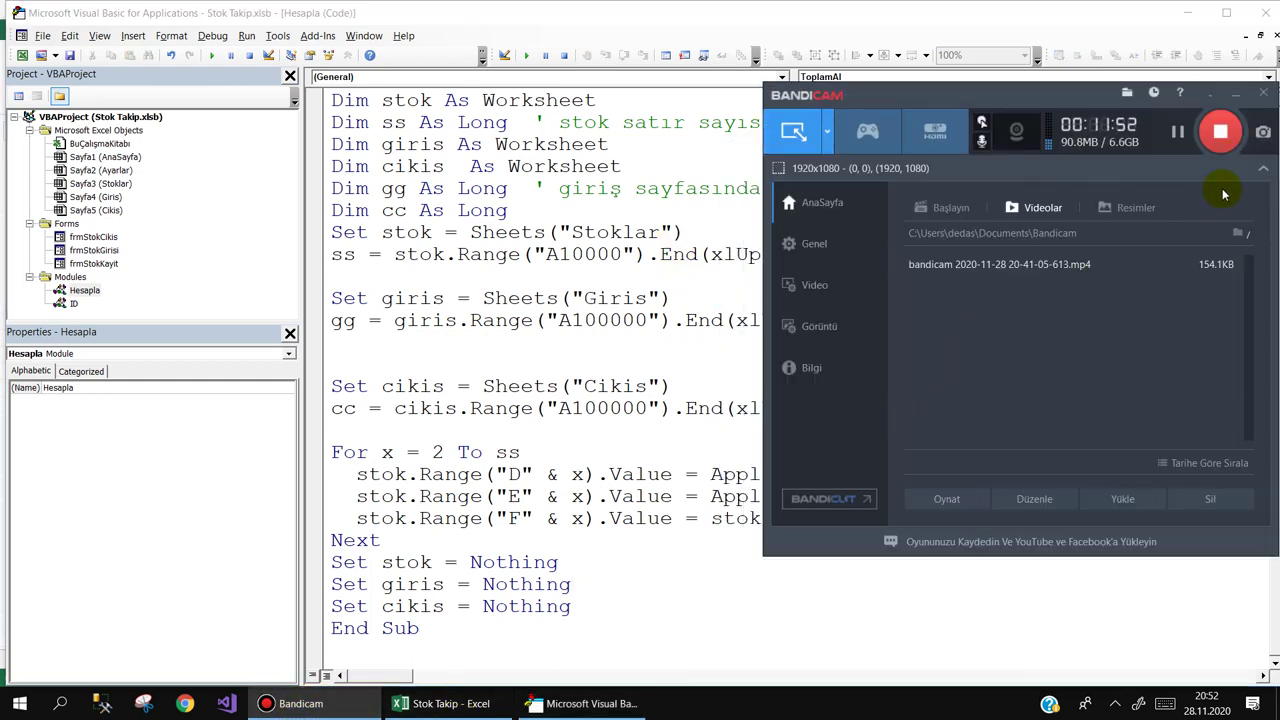